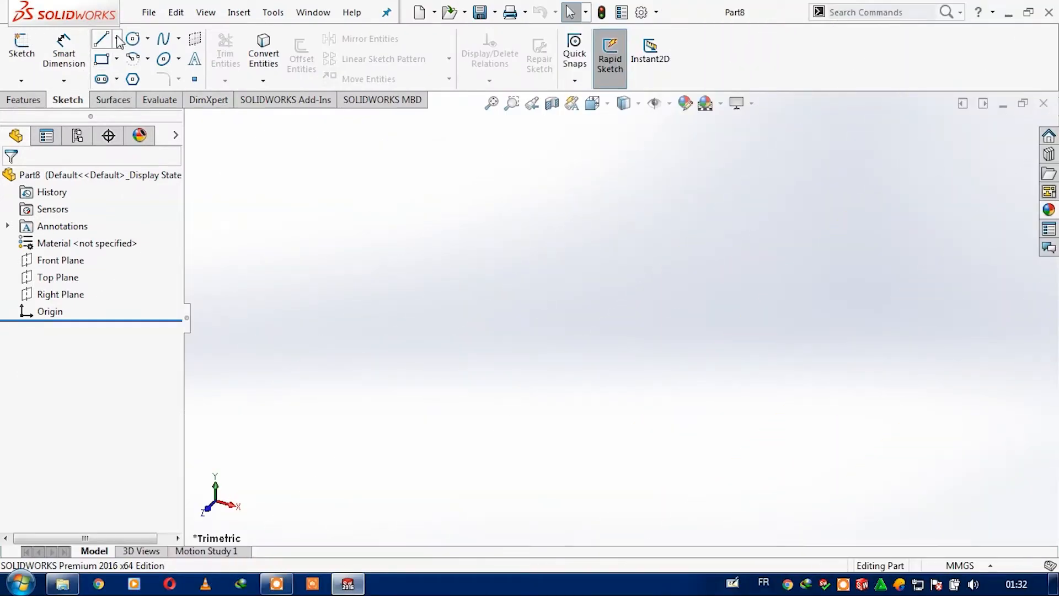
- Start a new sketch for construction lines on the Front Plane
click(116, 38)
click(122, 80)
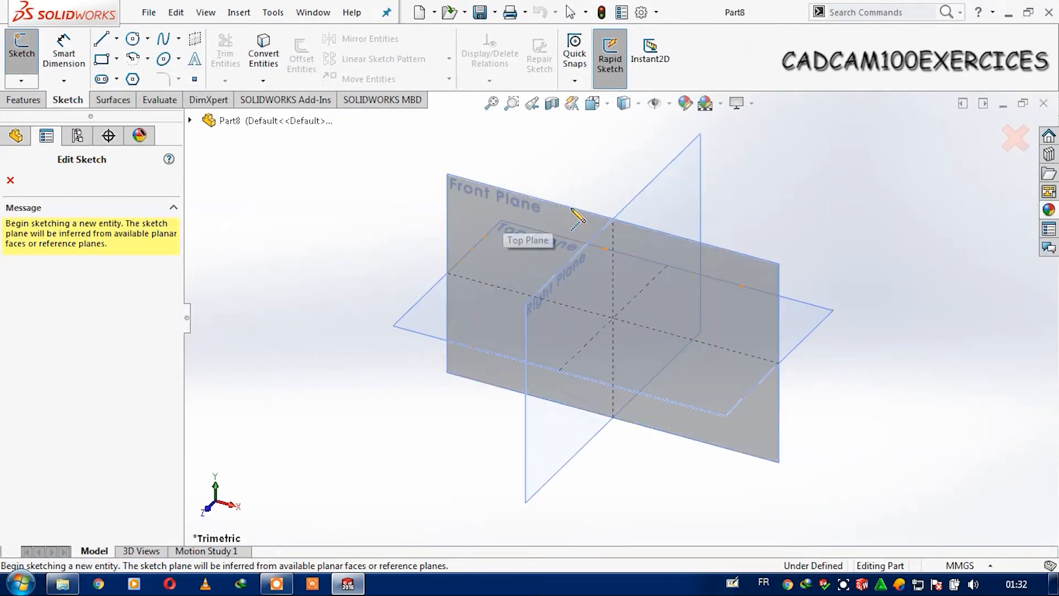
click(191, 120)
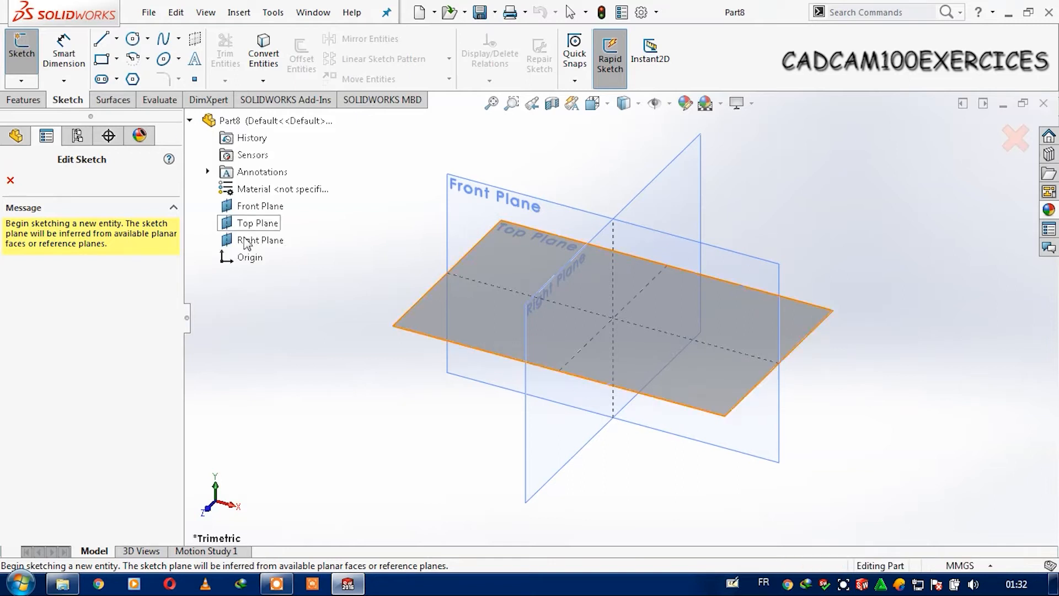
click(252, 209)
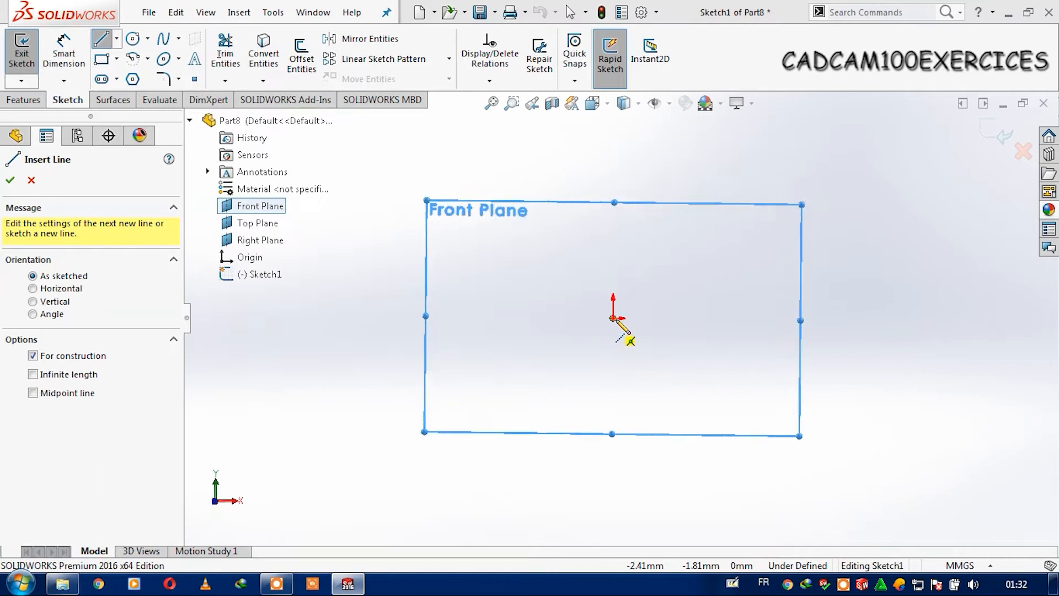
- Chain centerlines vertically up from the origin, diagonally down and horizontally back to the origin, and delete the diagonal one
click(619, 317)
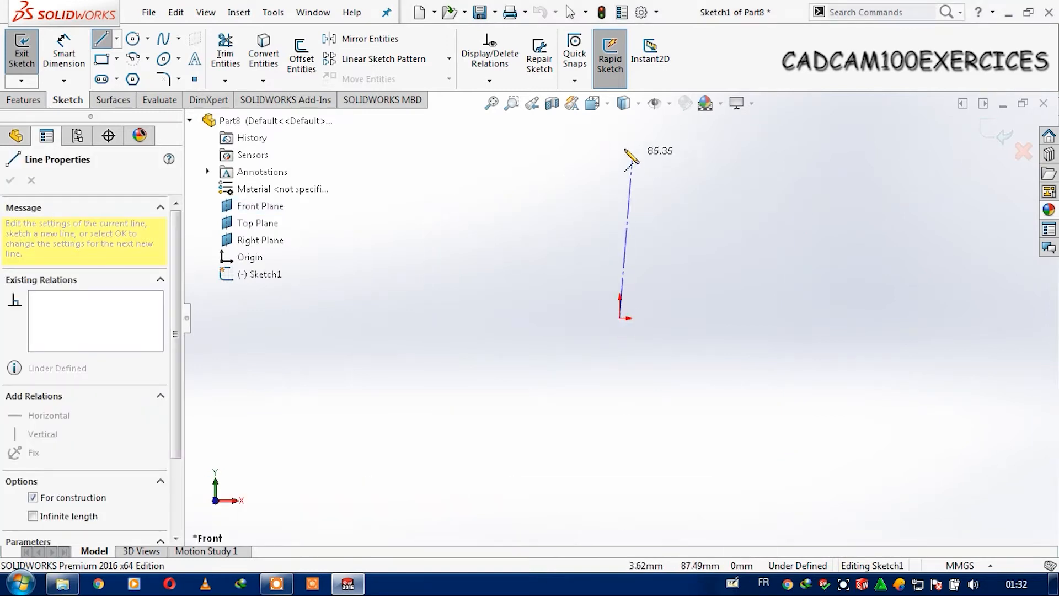
click(620, 148)
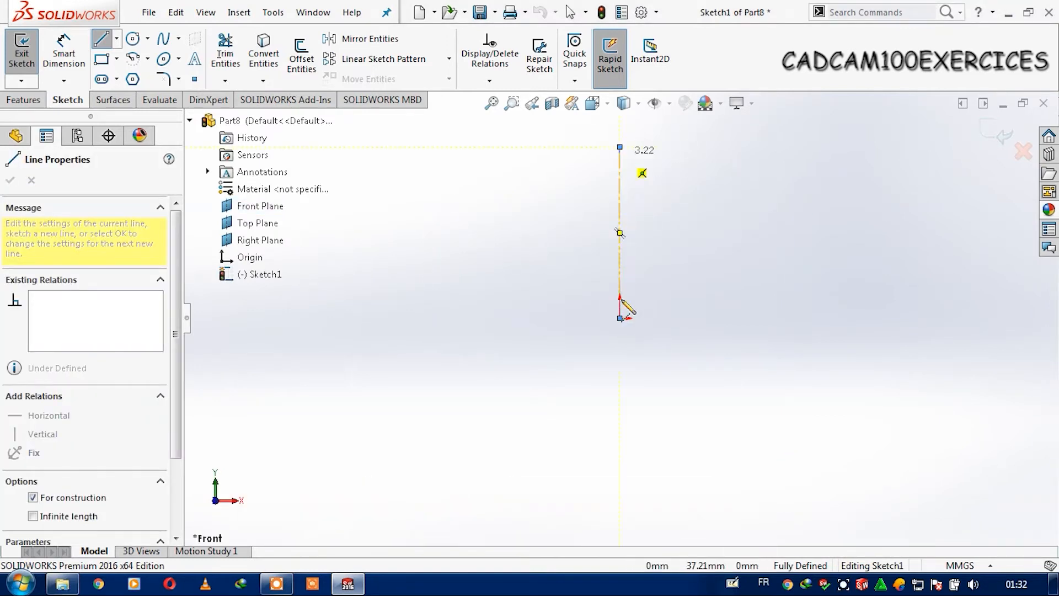
click(808, 318)
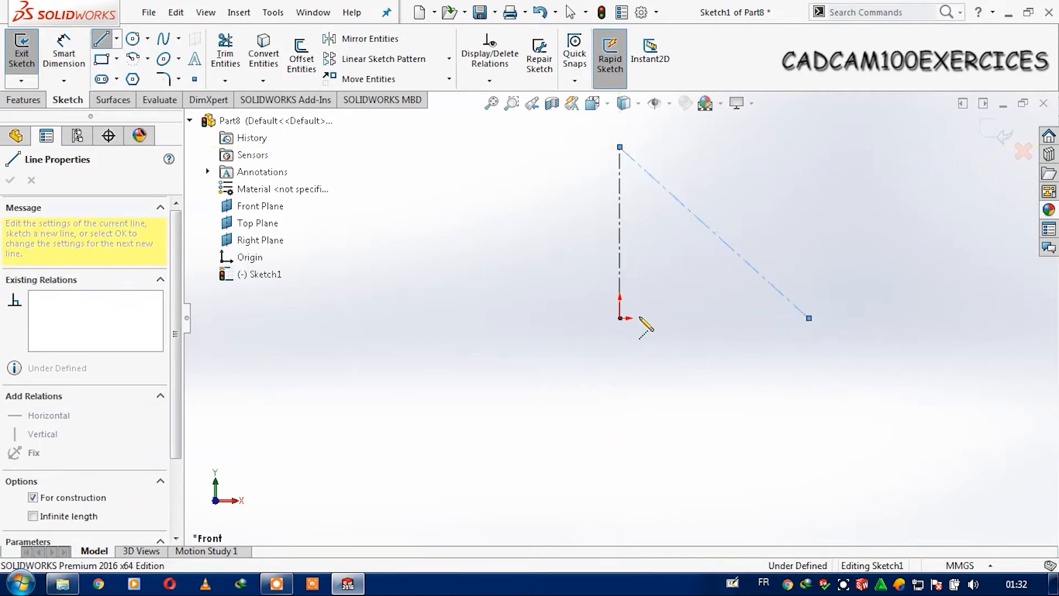
click(619, 317)
key(Escape)
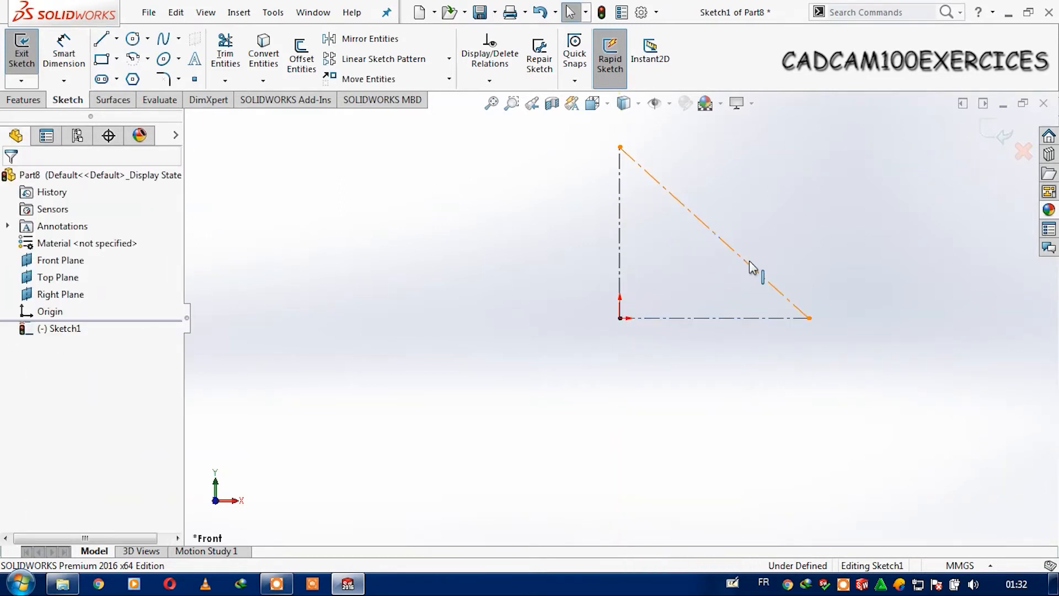
click(750, 262)
key(Delete)
- Lengthen the horizontal centerline to about 205 mm and the vertical centerline to about 165 mm
drag(808, 317, 1014, 318)
drag(619, 148, 619, 45)
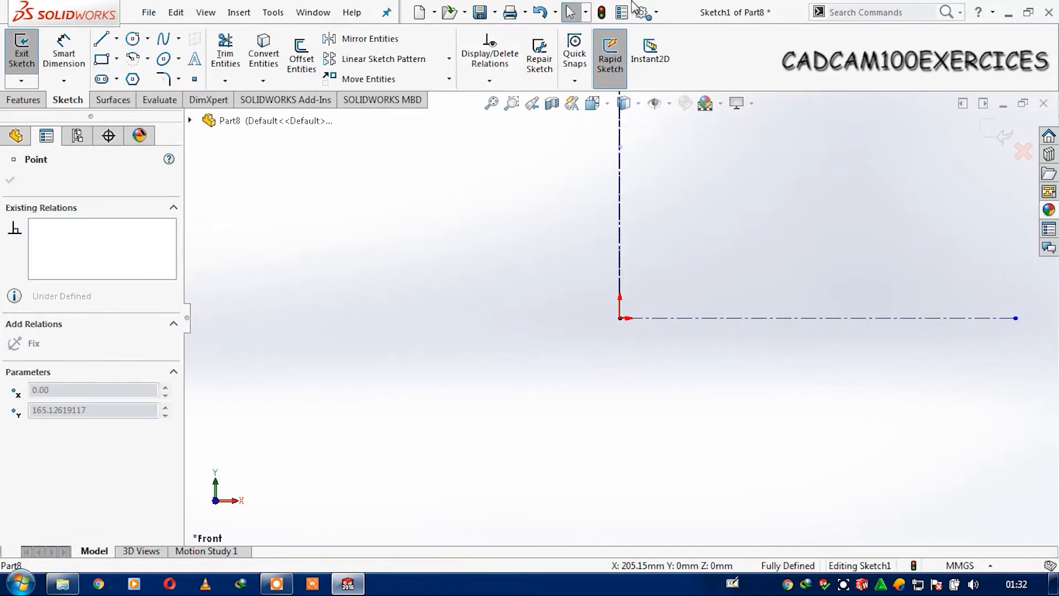
click(775, 216)
scroll(656, 283, down, 2)
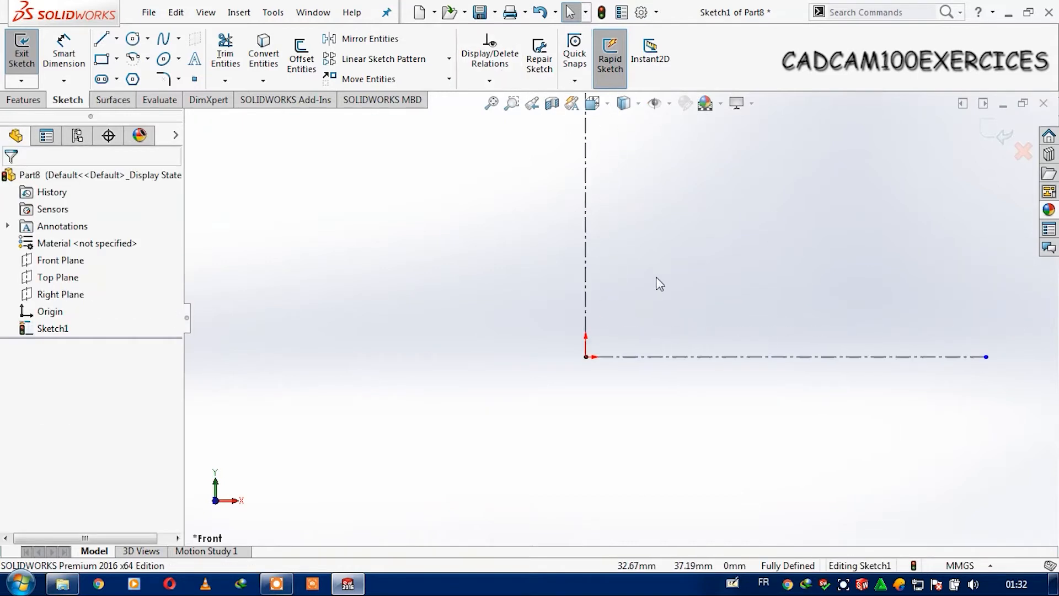
scroll(669, 229, down, 2)
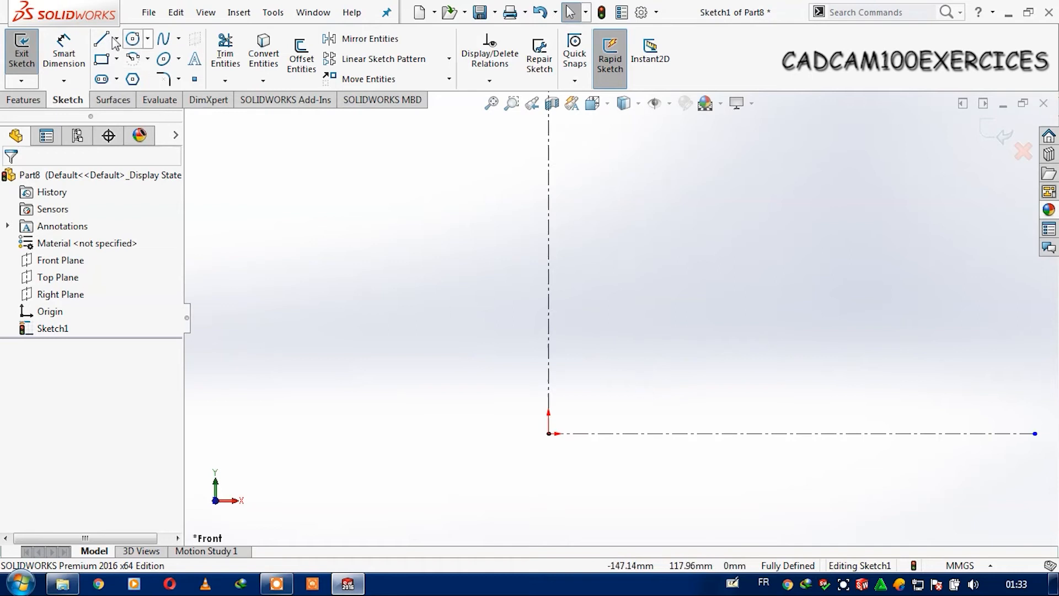
- Draw a circle of about 45 mm radius centred on the vertical centerline above the origin and passing through the origin
click(134, 40)
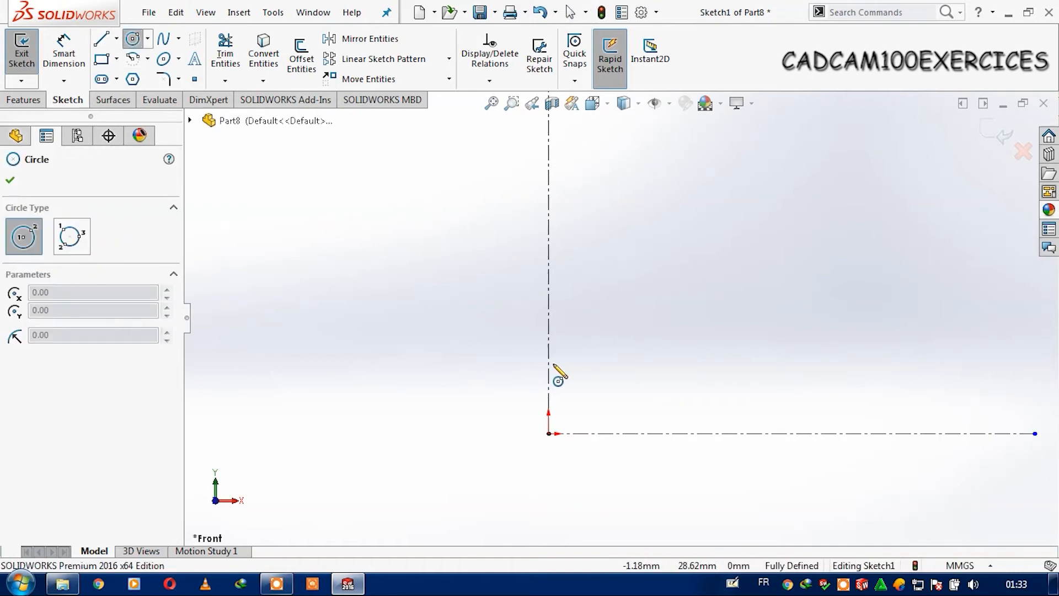
click(548, 327)
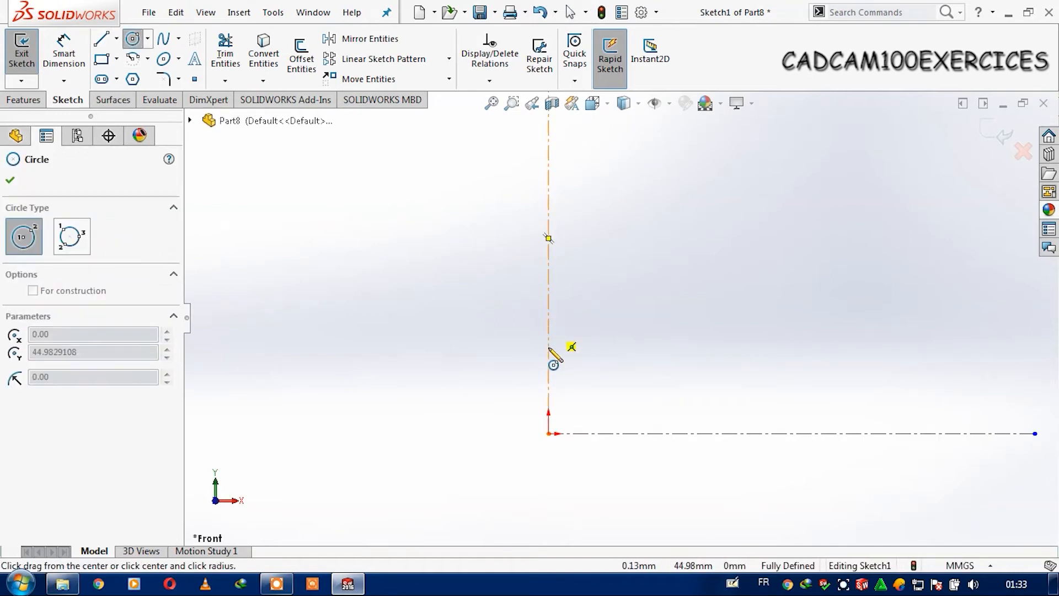
click(550, 435)
key(Escape)
- Dimension the circle's centre 37 mm above the origin
click(64, 53)
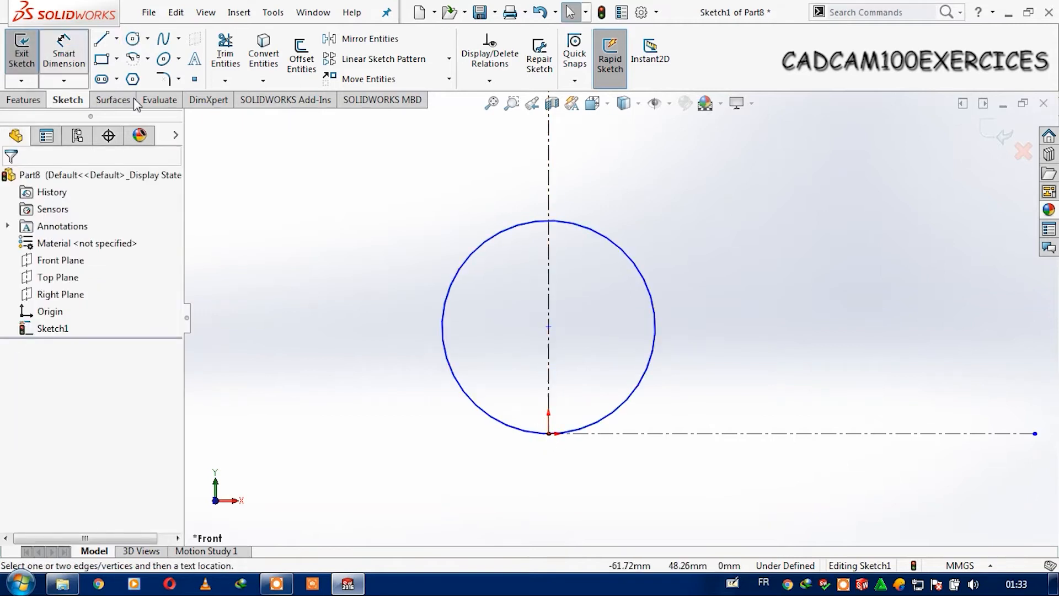
click(548, 327)
click(548, 434)
click(347, 379)
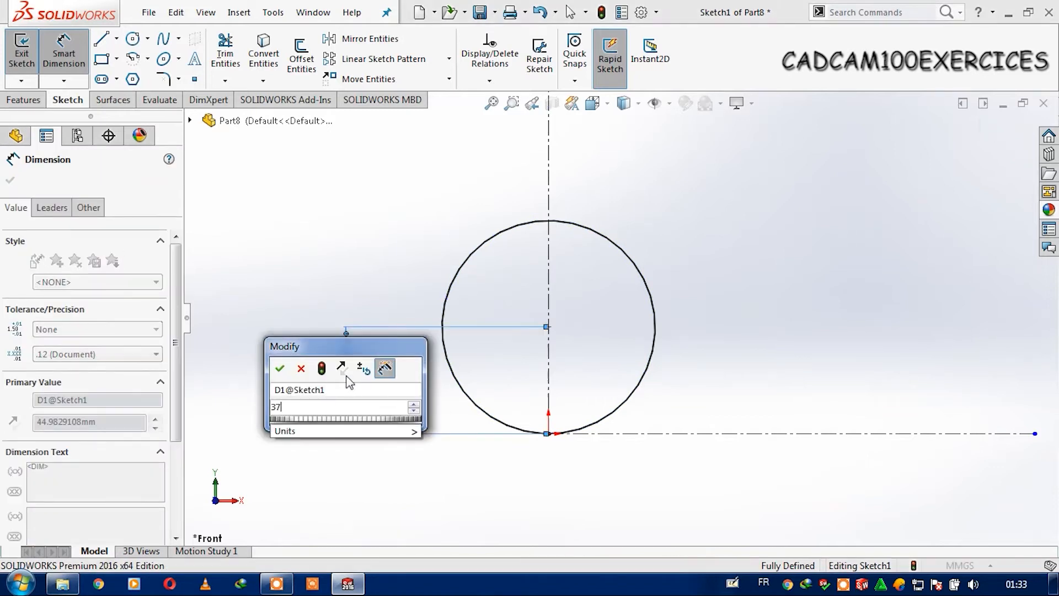
text(37)
key(Return)
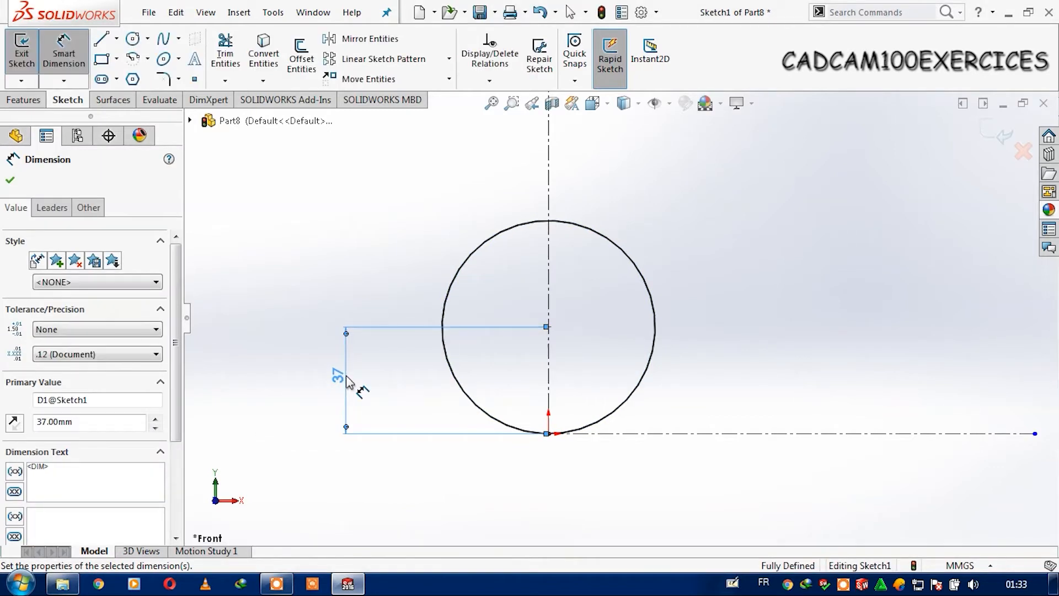
key(Escape)
scroll(709, 291, up, 1)
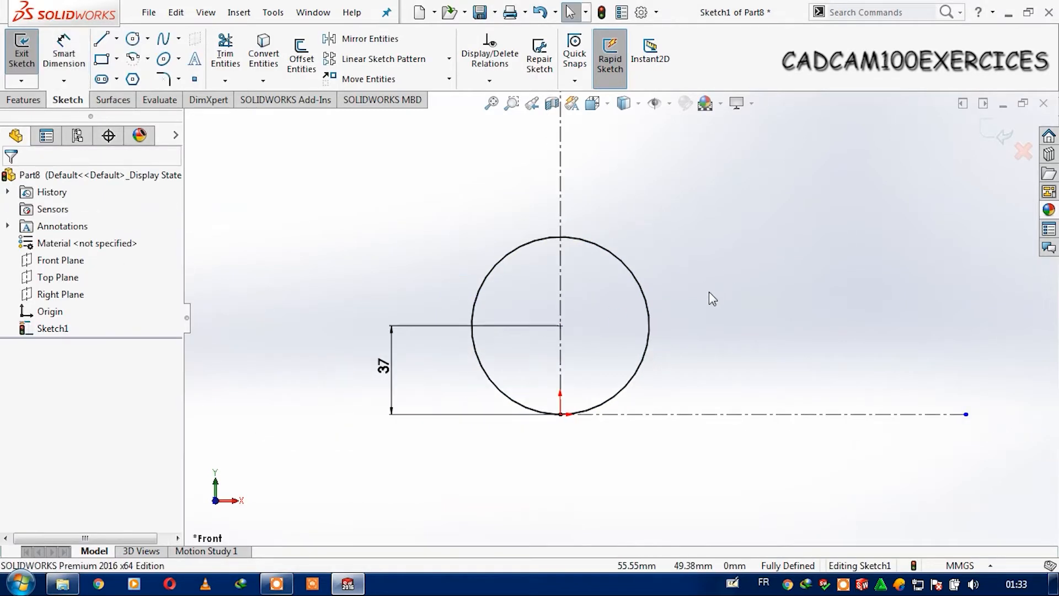
- Draw a larger circle around the first, with its centre about 27 mm left of and 41 mm above the origin
scroll(710, 303, down, 3)
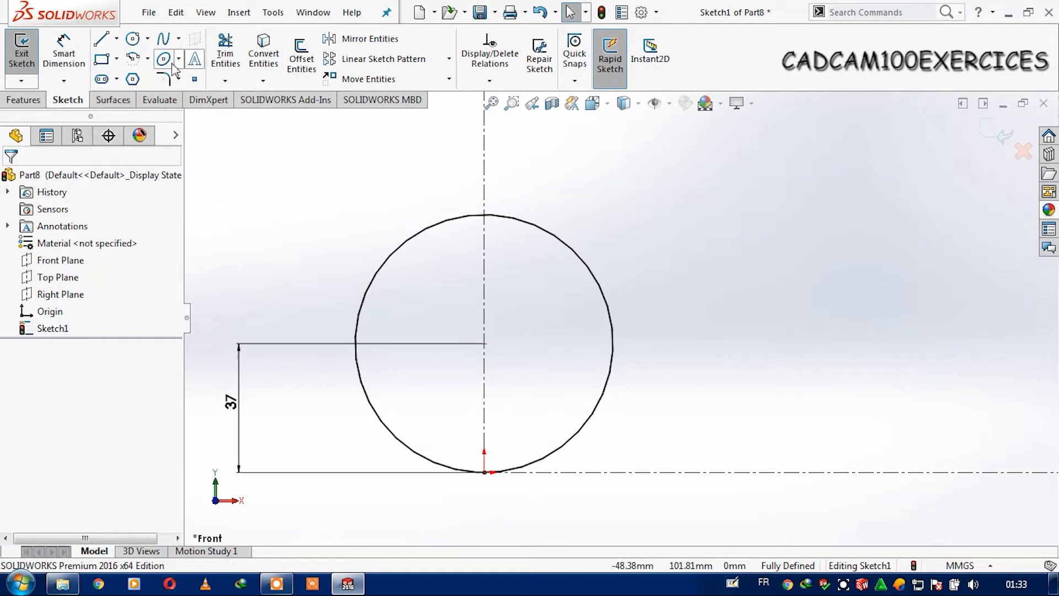
click(141, 41)
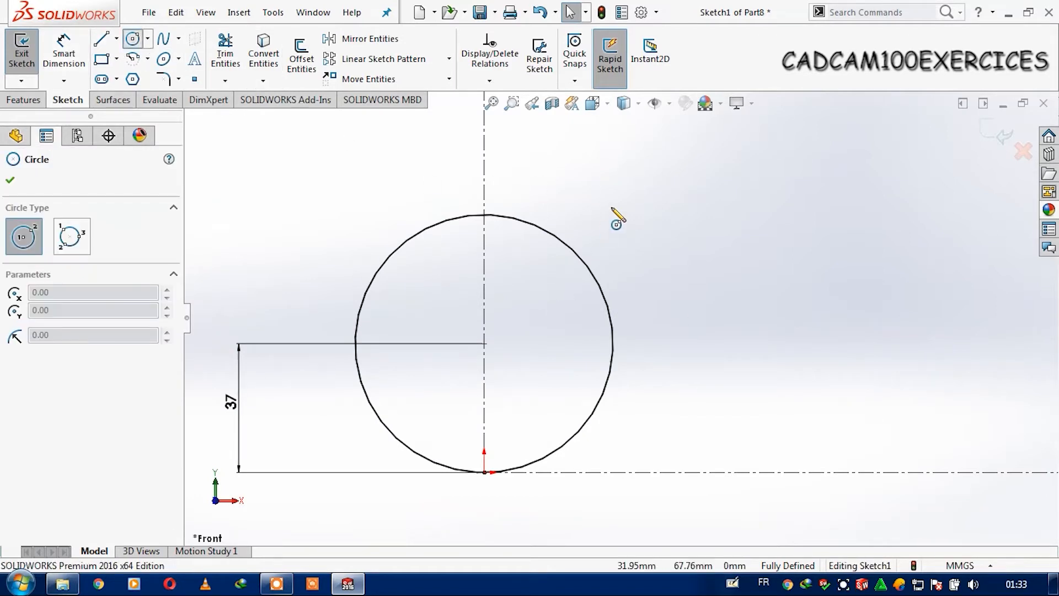
click(403, 342)
click(618, 199)
key(Escape)
- Add a horizontal relation between the centres of the large circle and the first circle
click(387, 330)
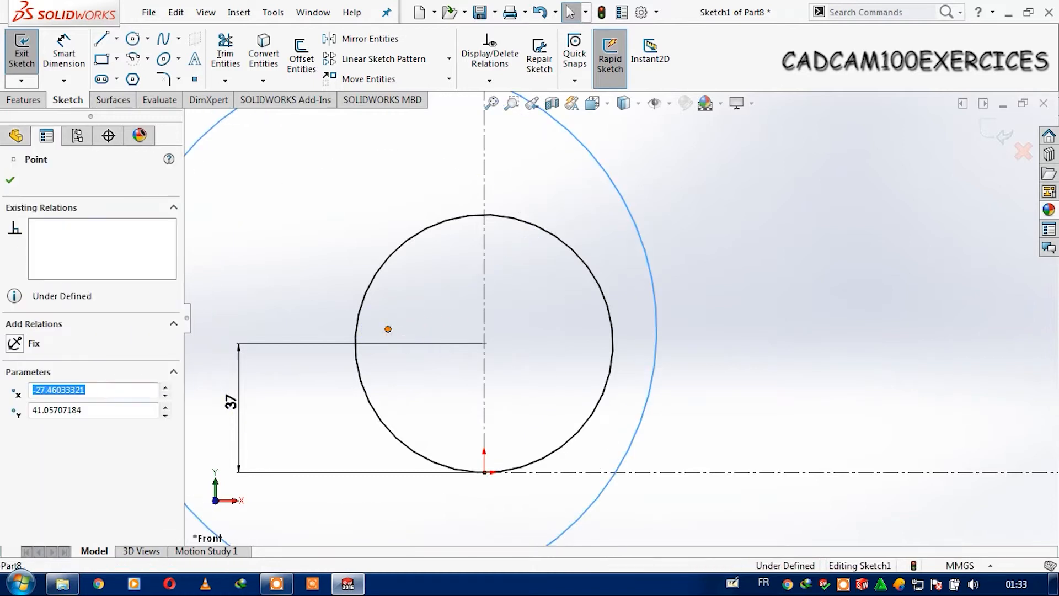
ctrl+click(485, 343)
click(527, 279)
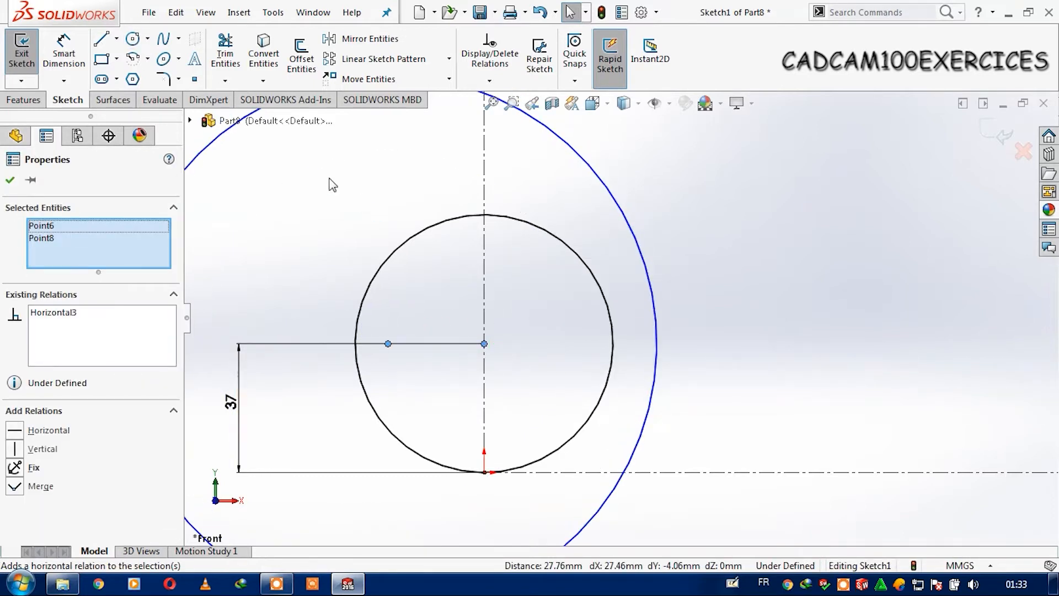
key(Escape)
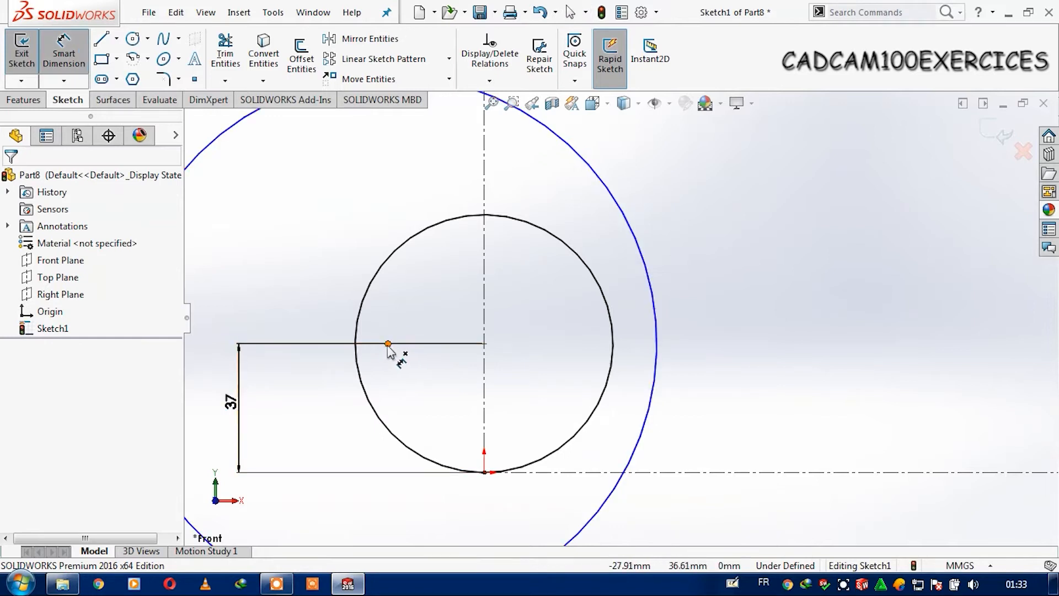
- Dimension the large circle's centre 40 mm from the vertical centerline
click(388, 343)
click(474, 381)
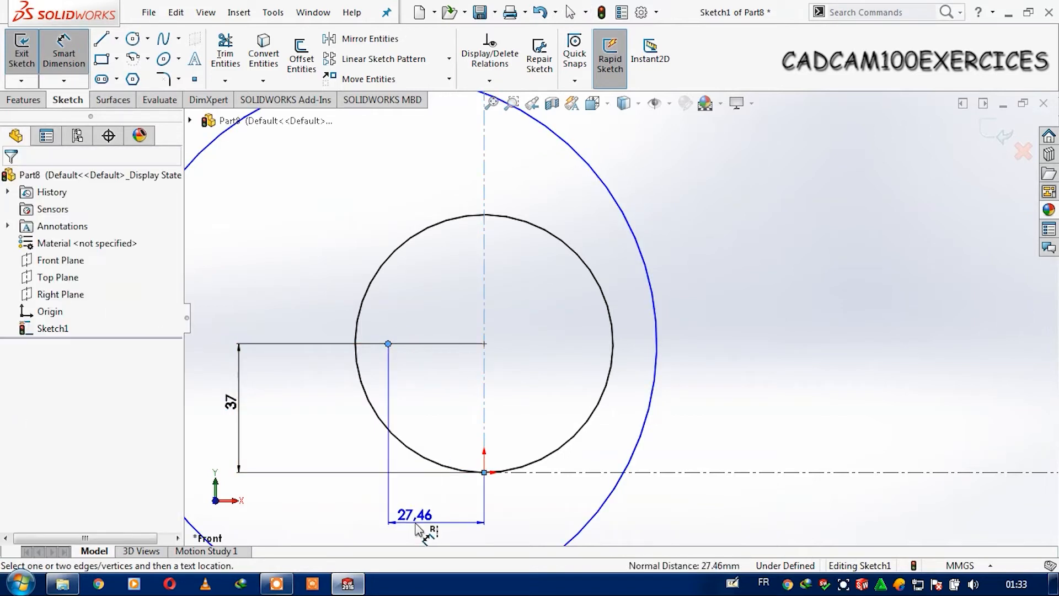
click(421, 530)
text(40)
key(Return)
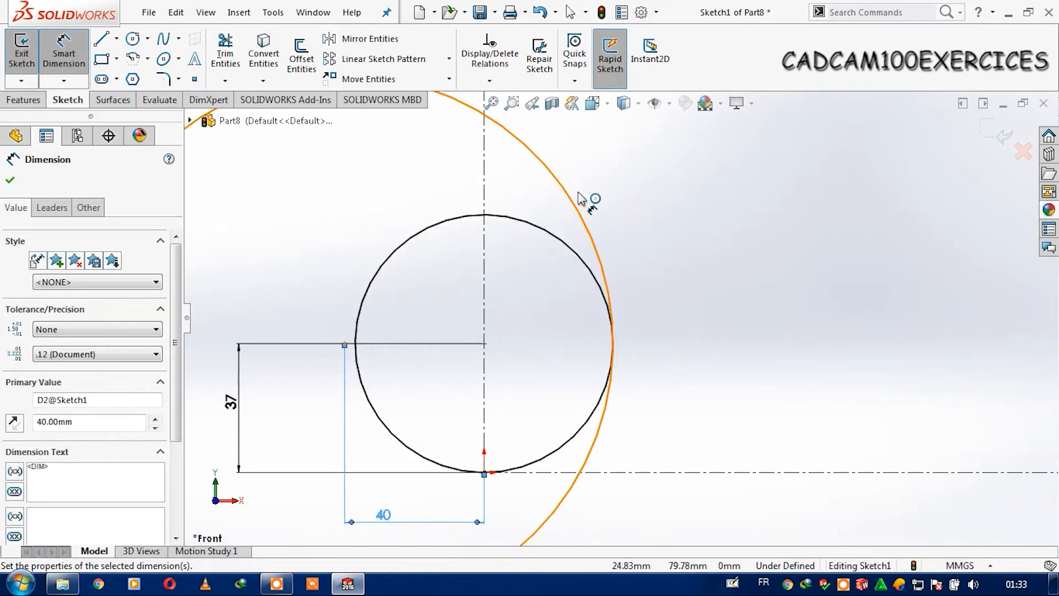
key(Escape)
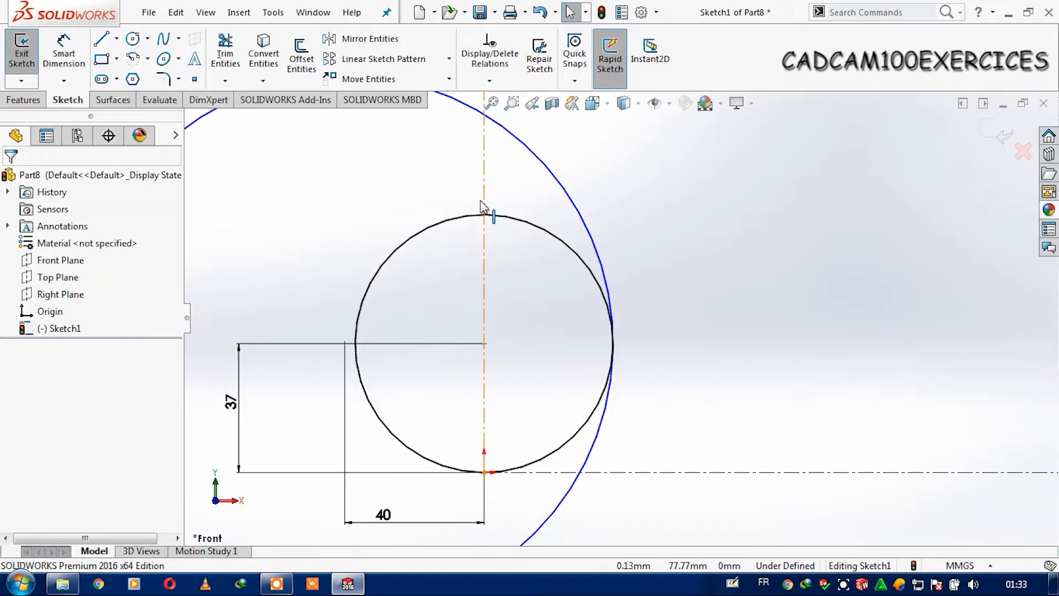
- Draw a circle about 27 mm in diameter centred on the vertical centerline near the top of the first circle
click(133, 38)
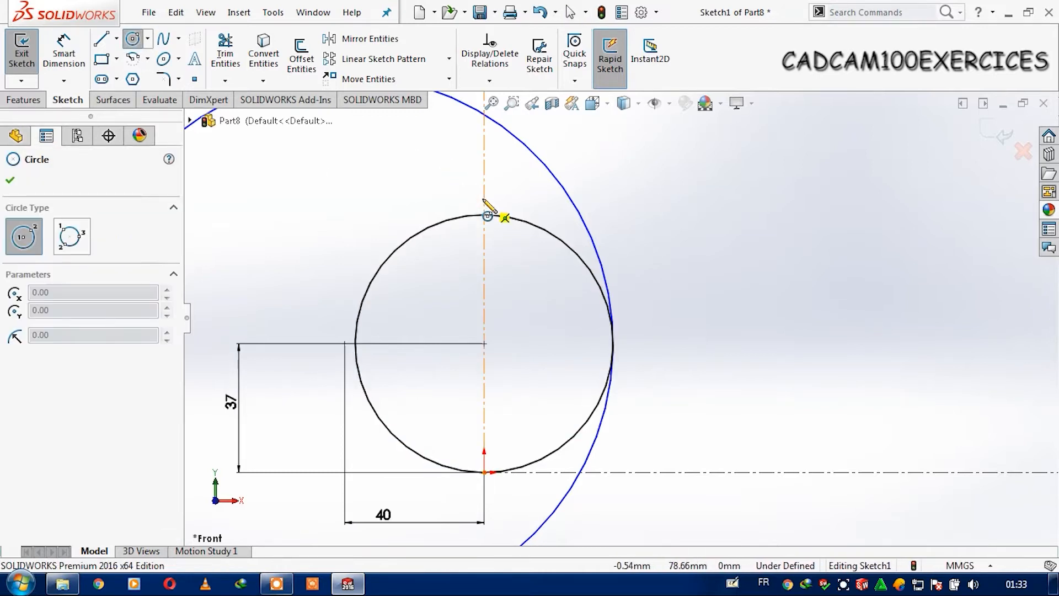
click(484, 198)
click(501, 160)
- Set the small upper circle's diameter to 35 mm
right_drag(502, 160, 550, 132)
click(518, 165)
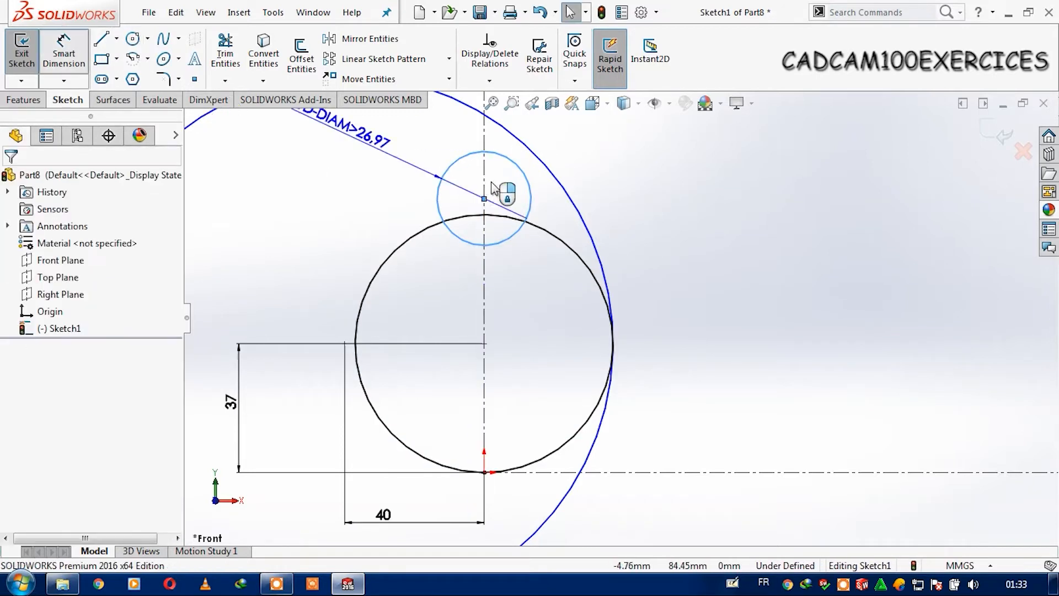
click(670, 176)
text(35)
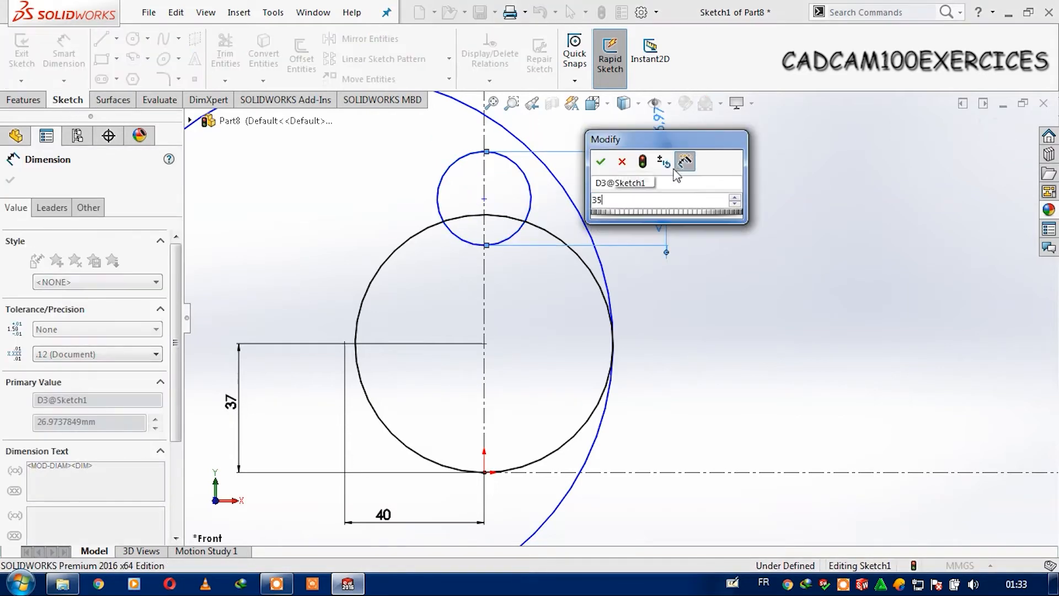
key(Return)
key(Escape)
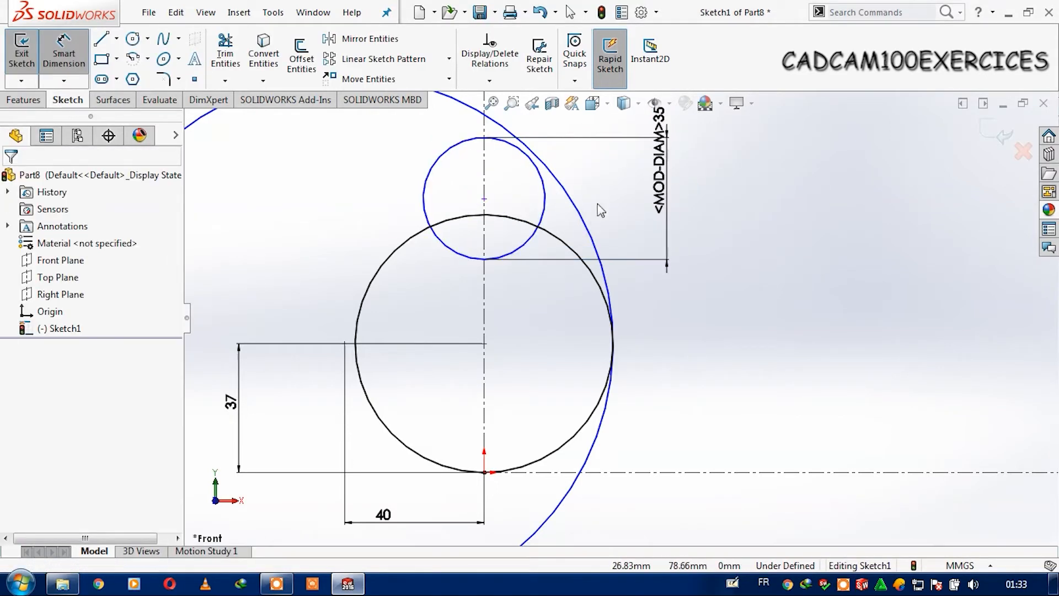
- Enlarge the large circle slightly beyond the first circle's right side and make these two circles tangent
key(f)
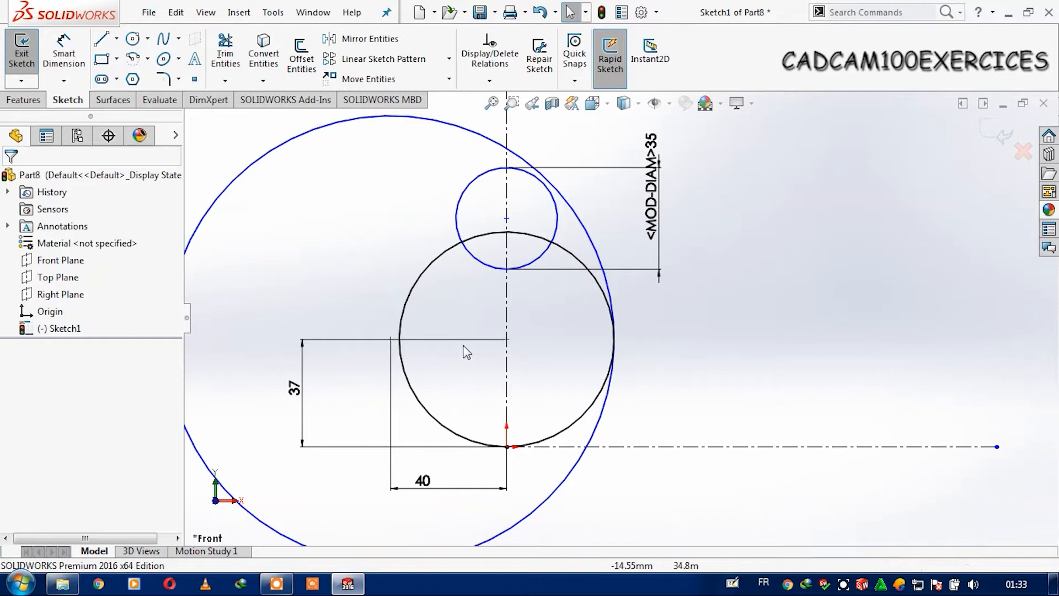
click(390, 339)
drag(613, 357, 619, 357)
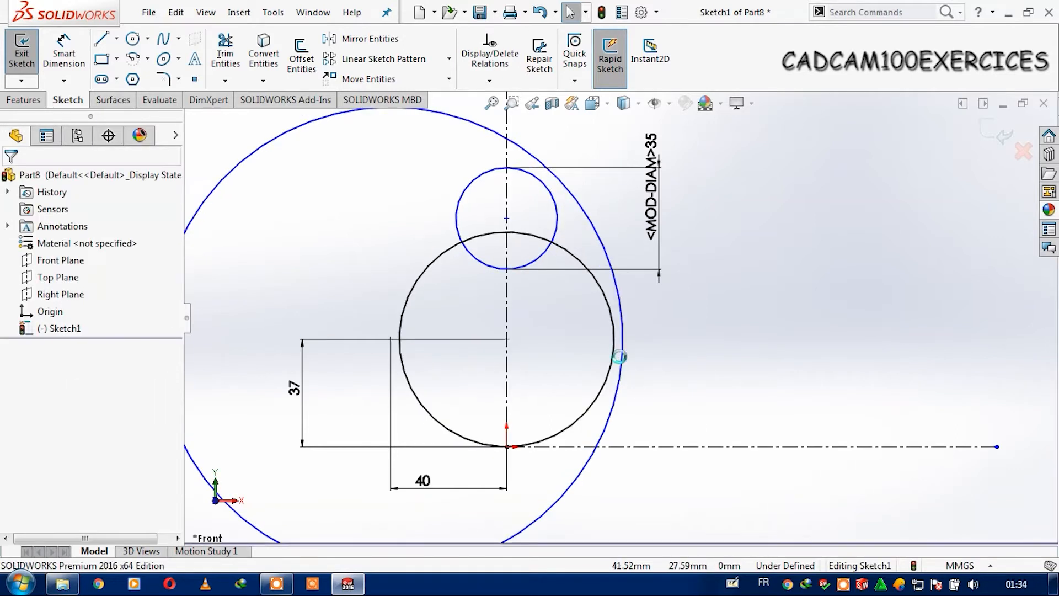
click(621, 354)
ctrl+click(614, 353)
click(674, 283)
click(485, 206)
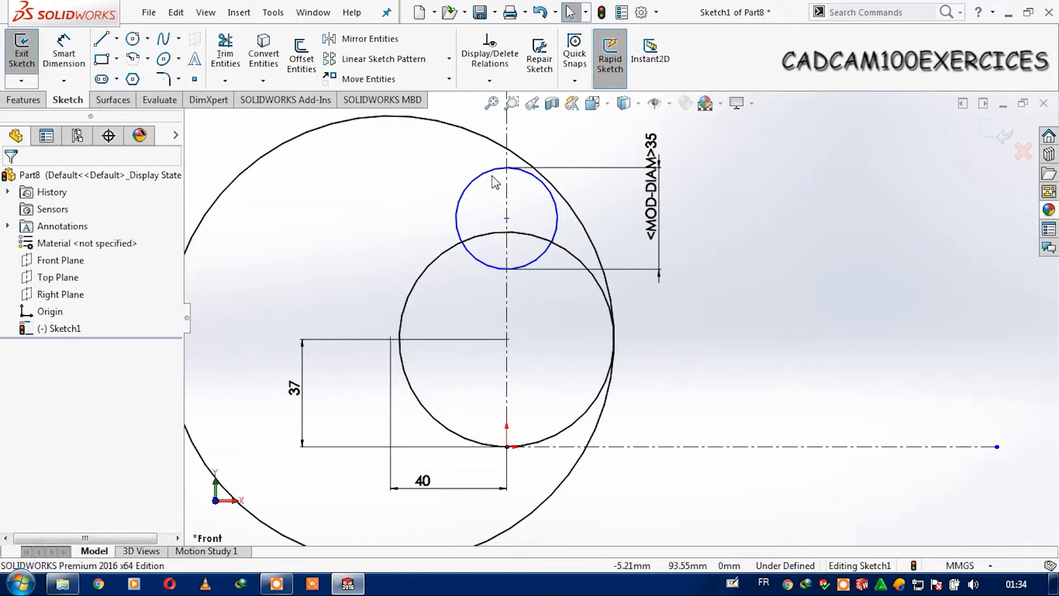
- Add a tangent relation between the 35 mm circle and the large circle
click(478, 182)
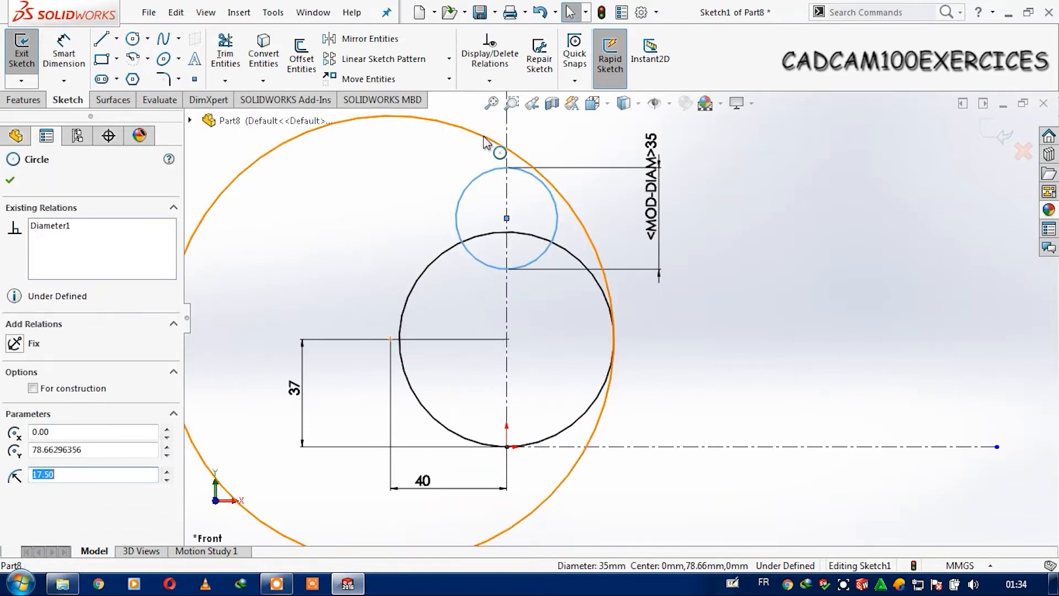
ctrl+click(497, 137)
click(544, 70)
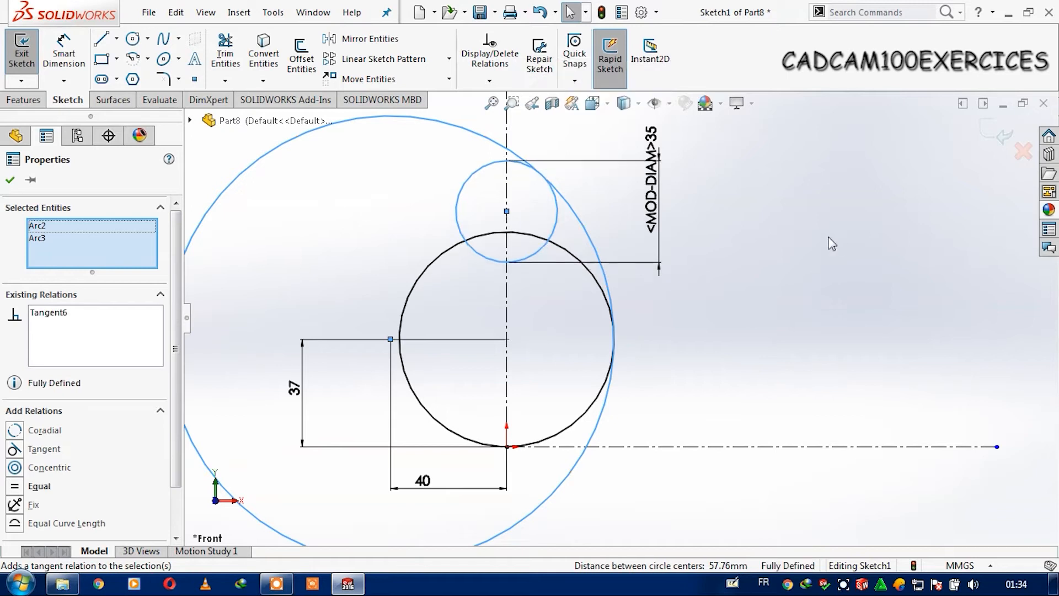
click(328, 194)
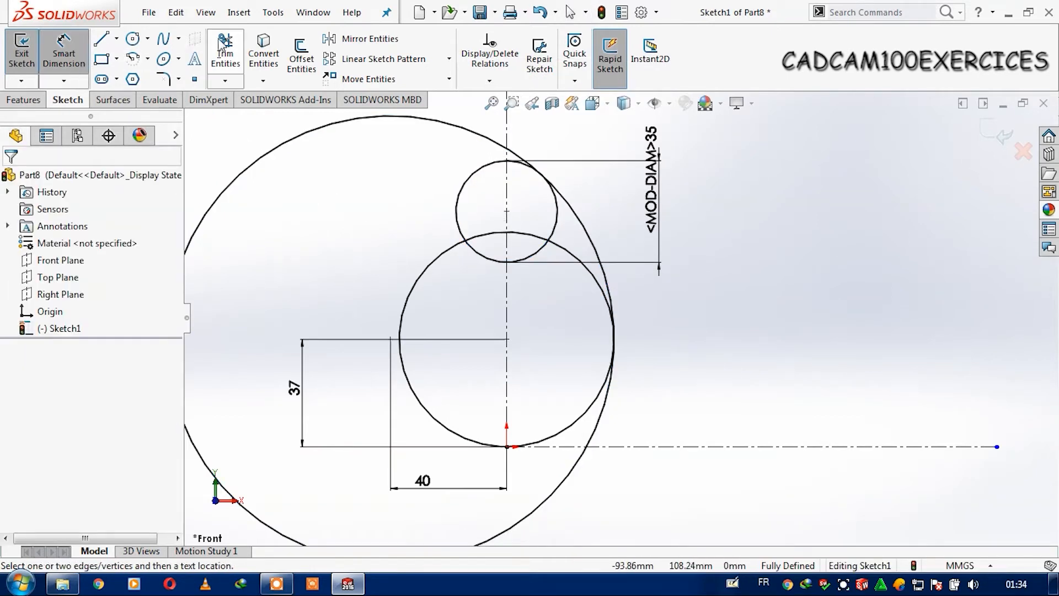
- Trim the outer part of the large circle and the overlapping inner arcs between the two smaller circles on the profile's right half
click(225, 56)
click(388, 122)
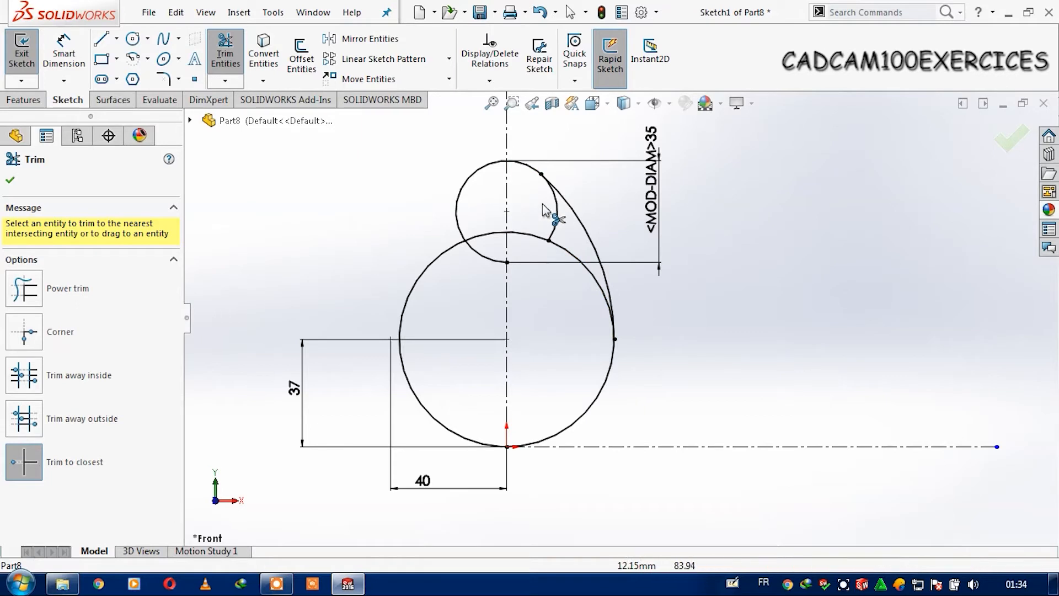
click(555, 215)
click(555, 244)
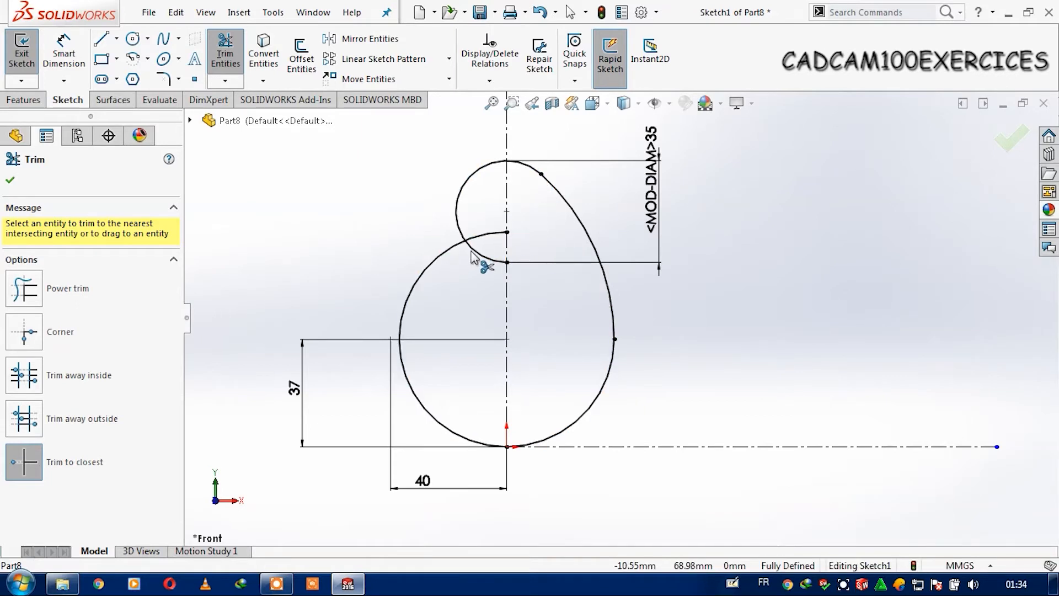
key(Escape)
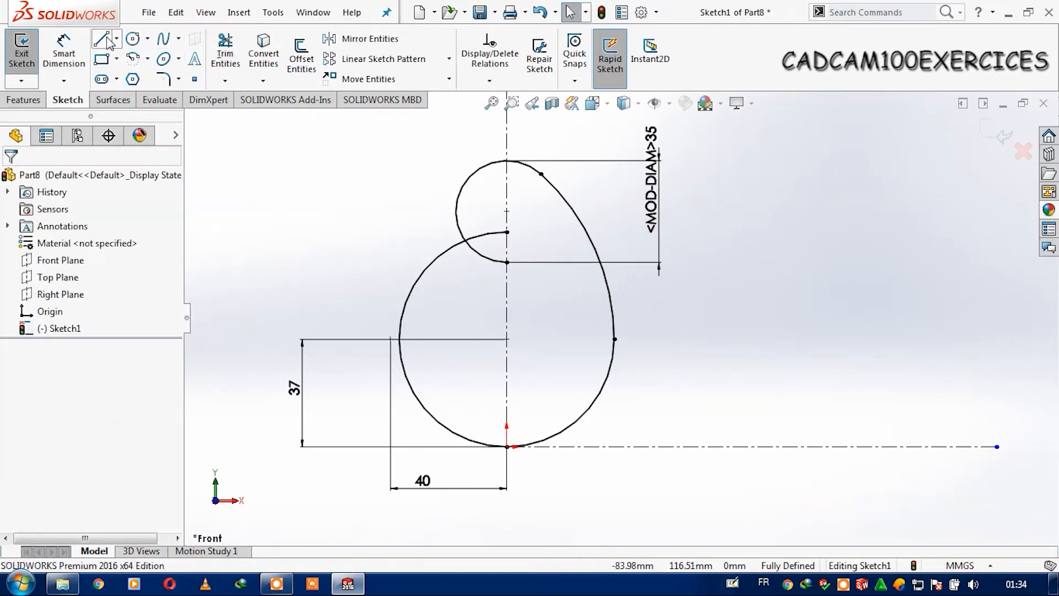
- Close the half-egg profile with a vertical line from the small arc's top to the origin and trim away the remaining left-hand arcs
key(l)
click(506, 161)
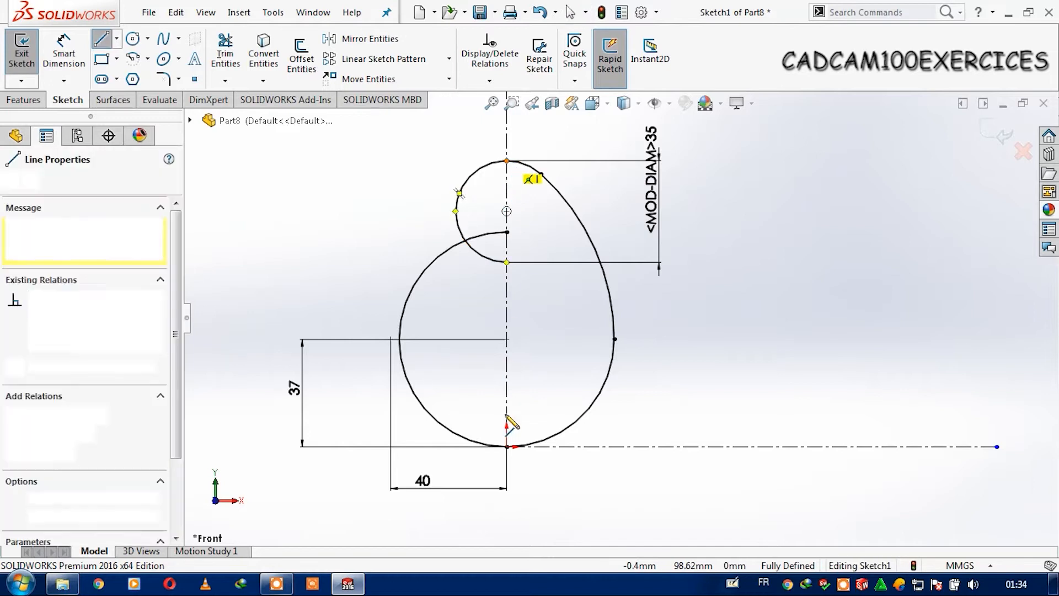
double_click(506, 446)
key(Escape)
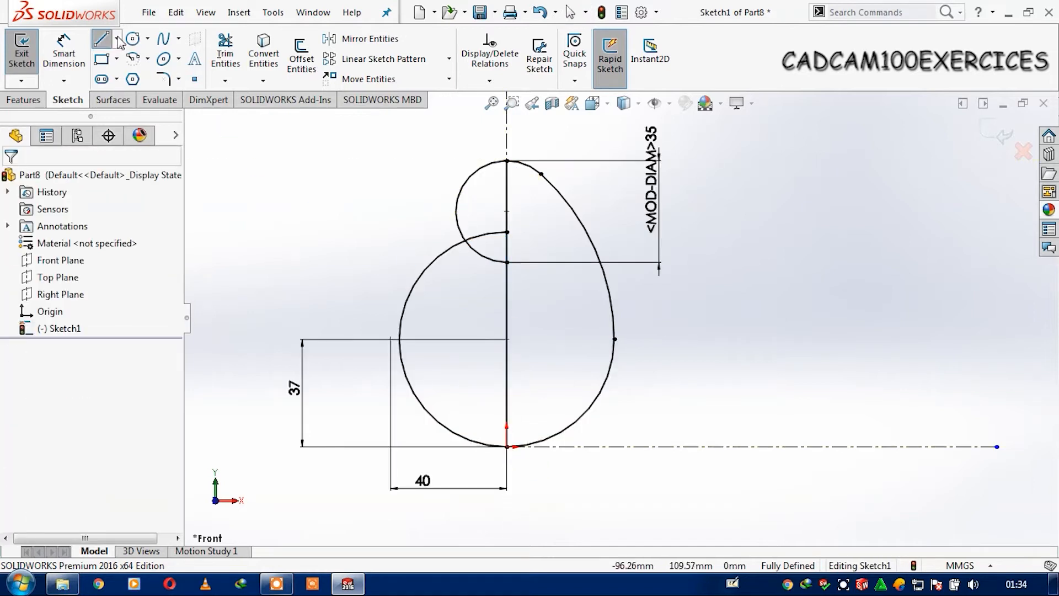
key(t)
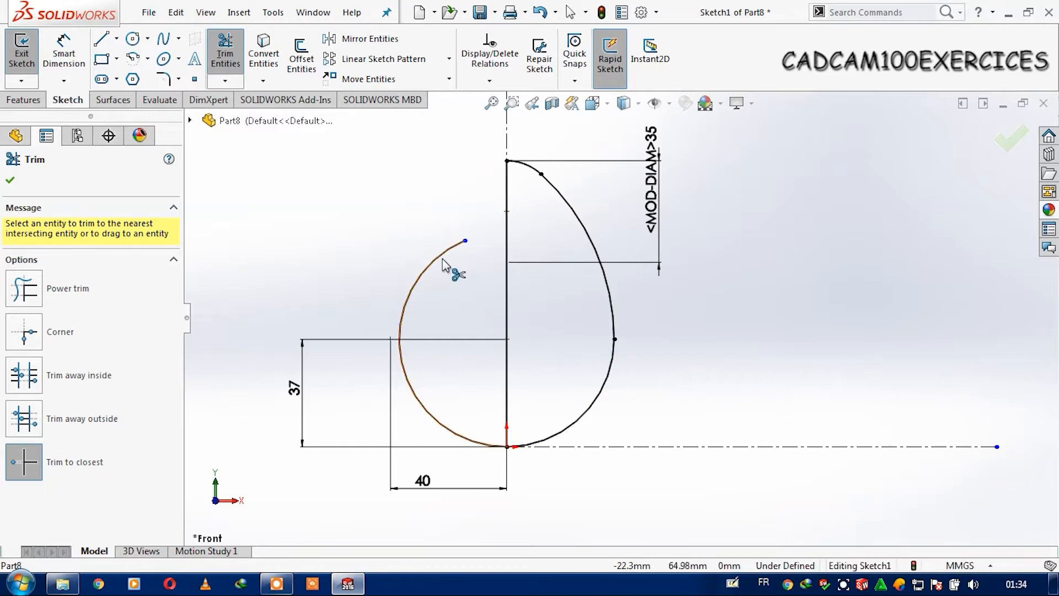
key(Escape)
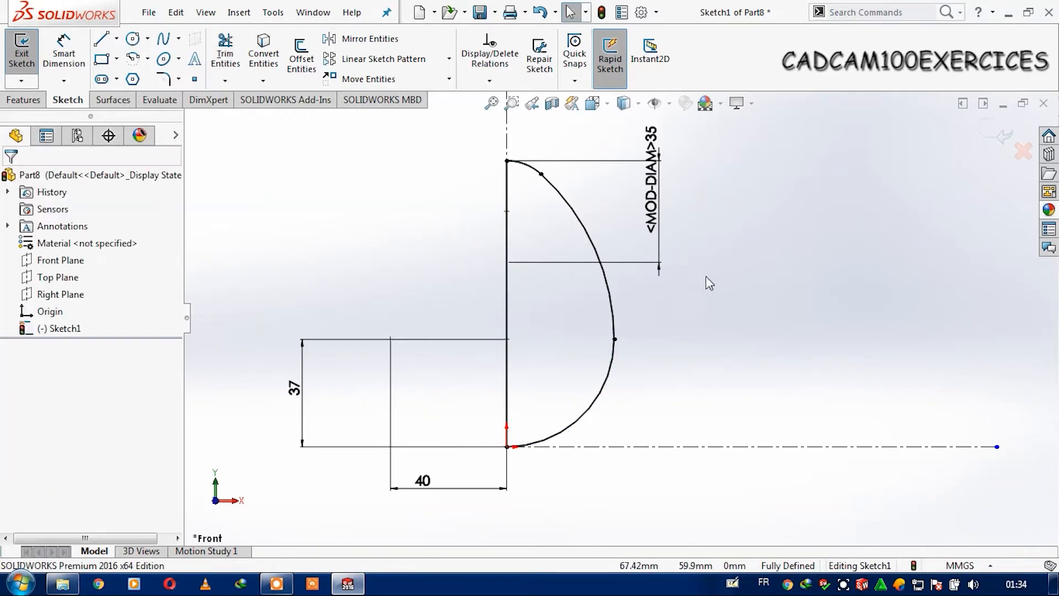
- Revolve the half-egg profile 360° about the vertical centerline
click(5, 97)
click(88, 59)
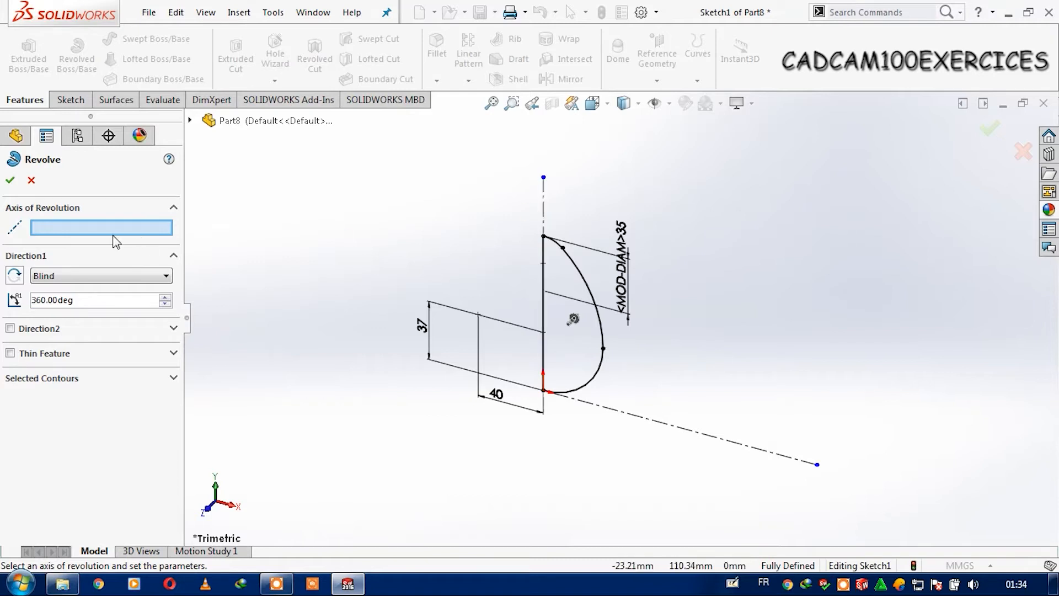
click(543, 199)
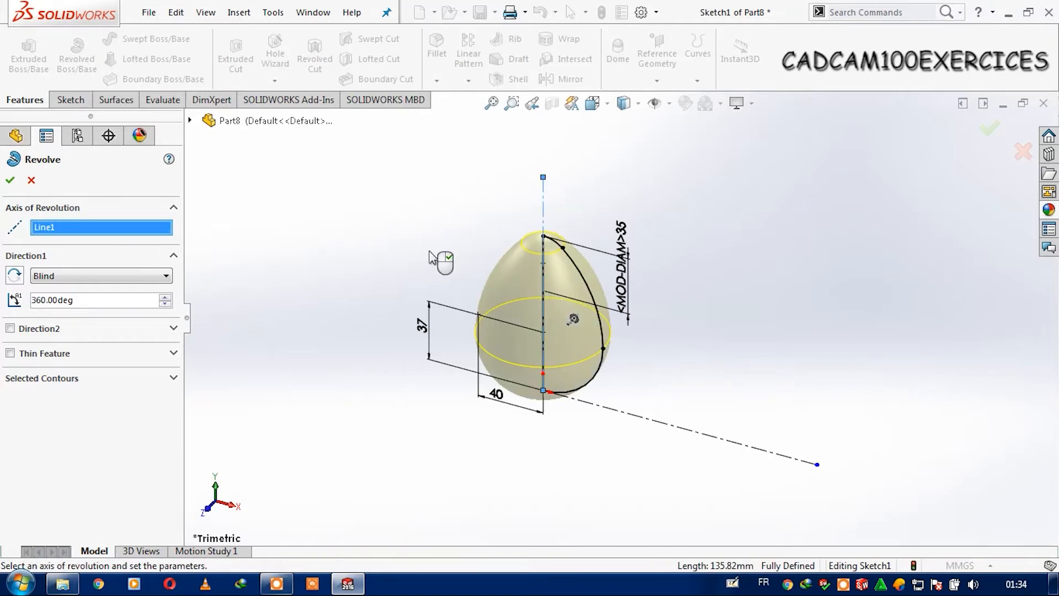
click(9, 181)
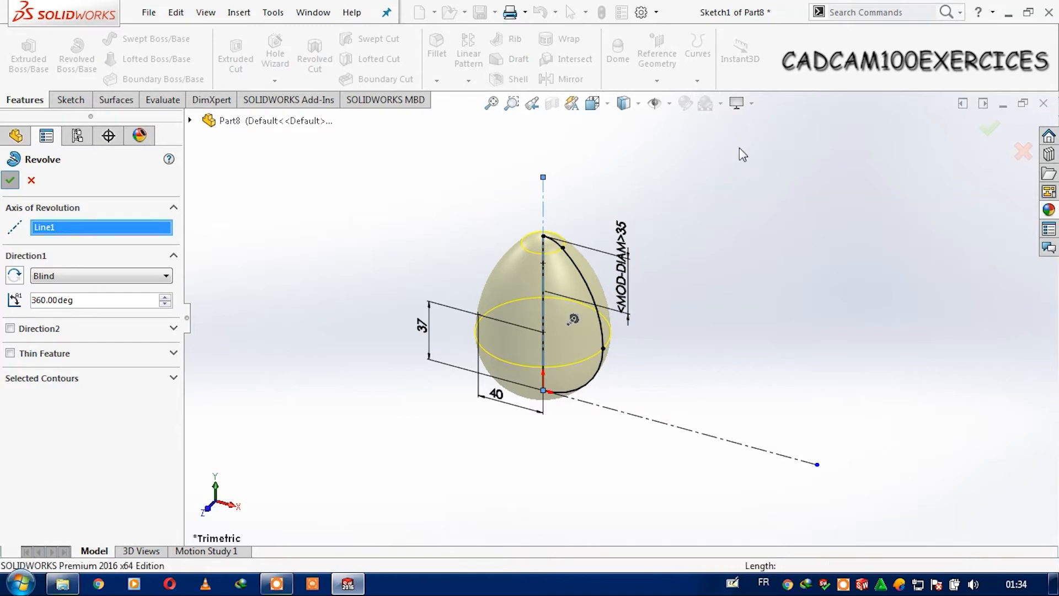
click(775, 220)
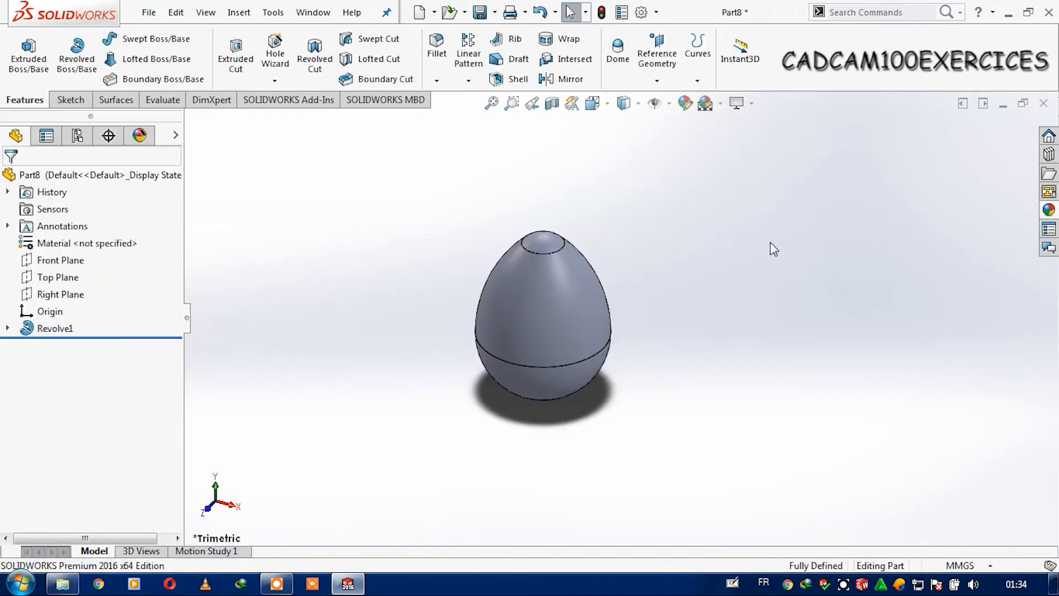
- In the front view, sketch a circle about 135 mm in diameter around the egg on the Front Plane, centred on its vertical axis
key(space)
click(590, 338)
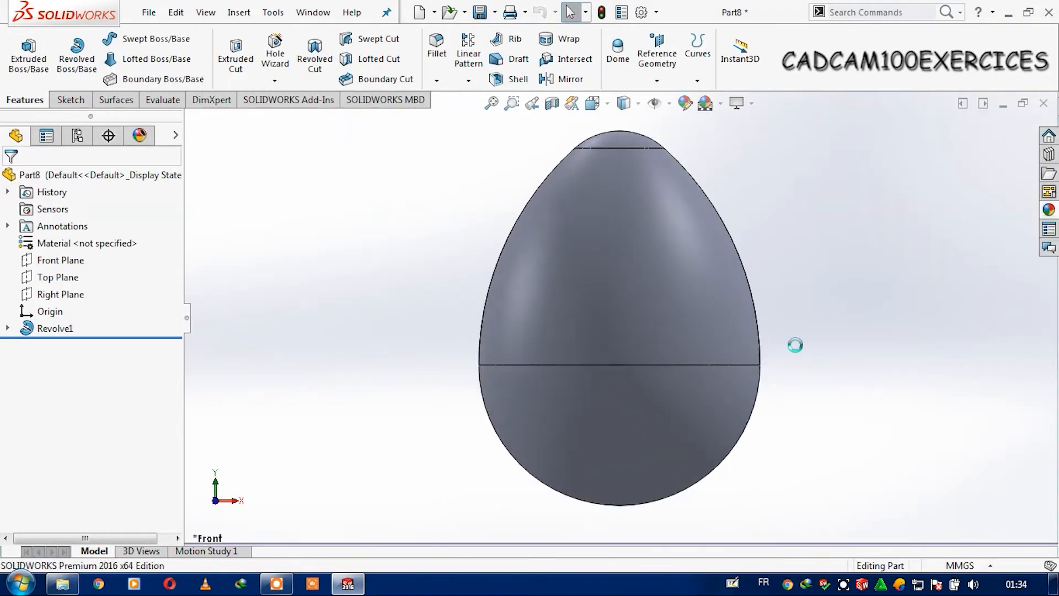
click(70, 99)
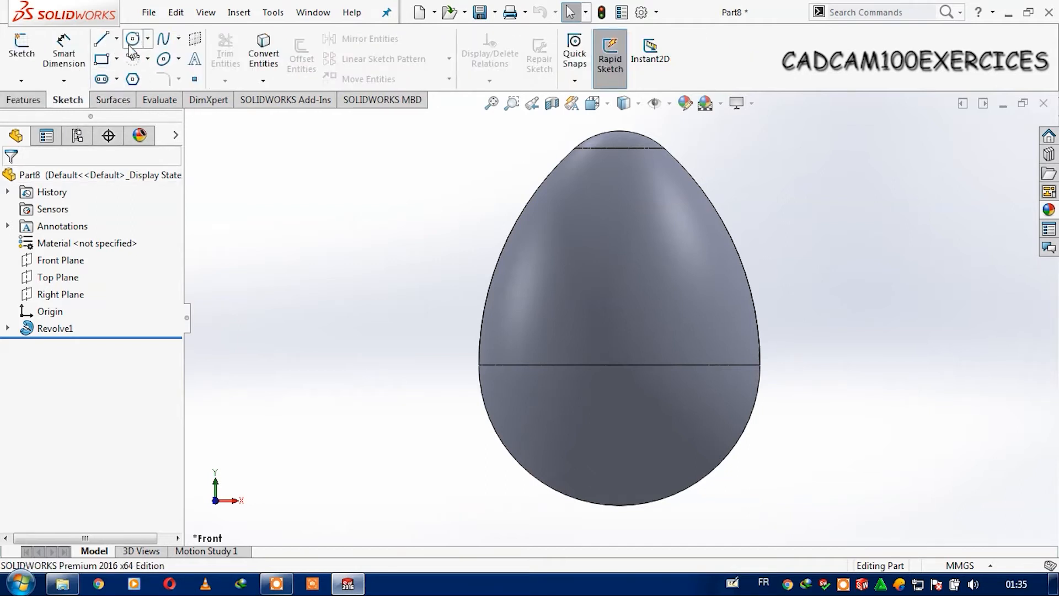
click(132, 41)
click(190, 120)
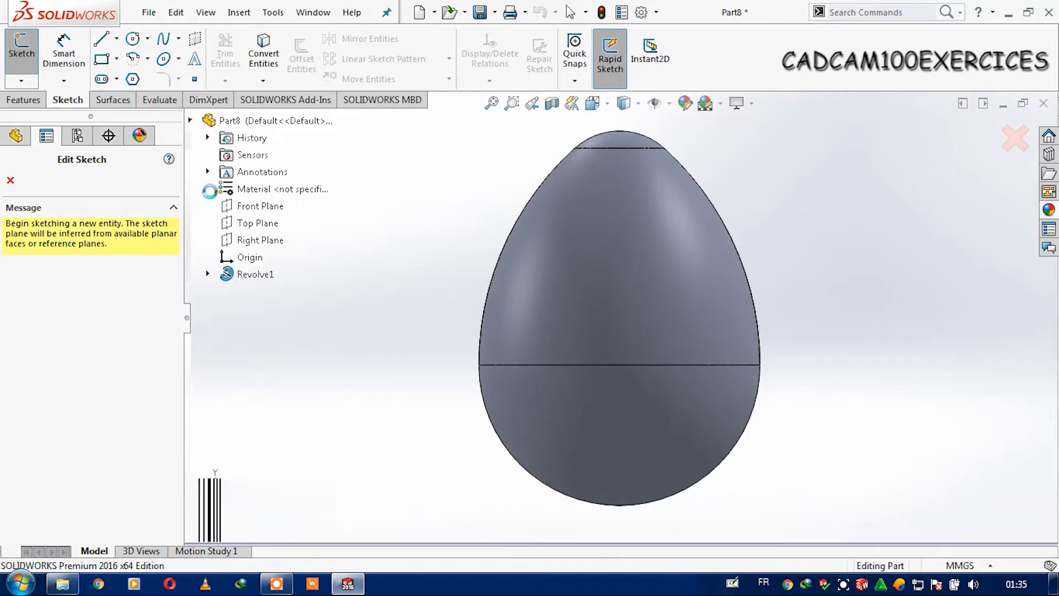
click(259, 206)
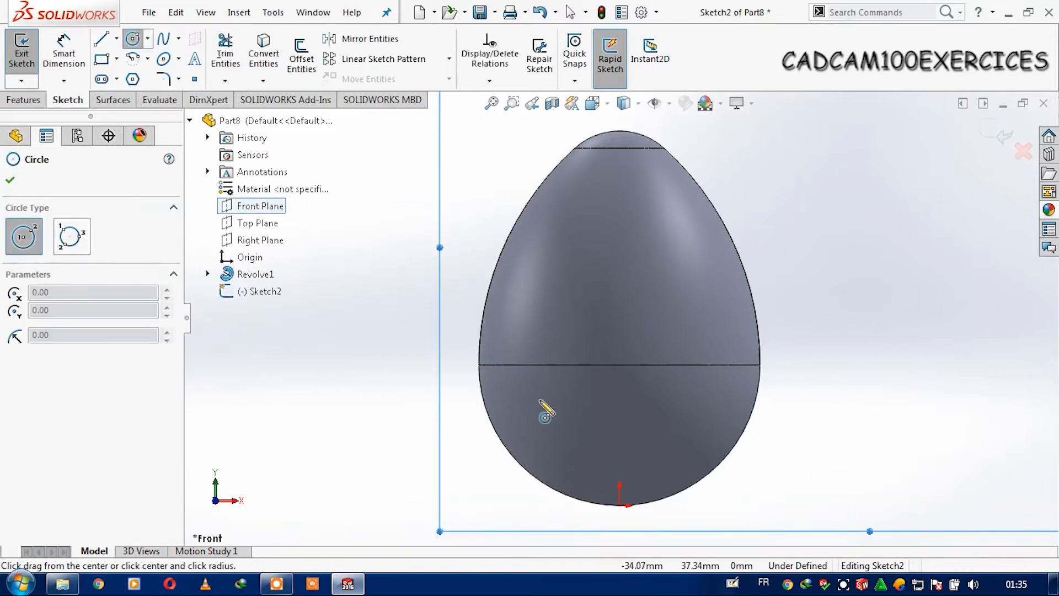
scroll(622, 506, up, 3)
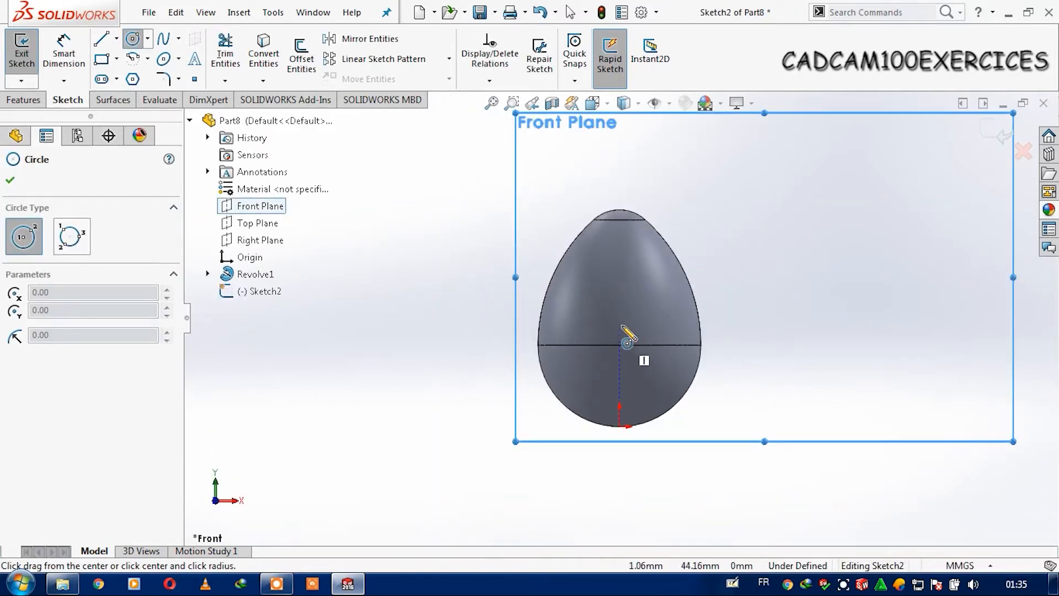
click(620, 323)
click(695, 448)
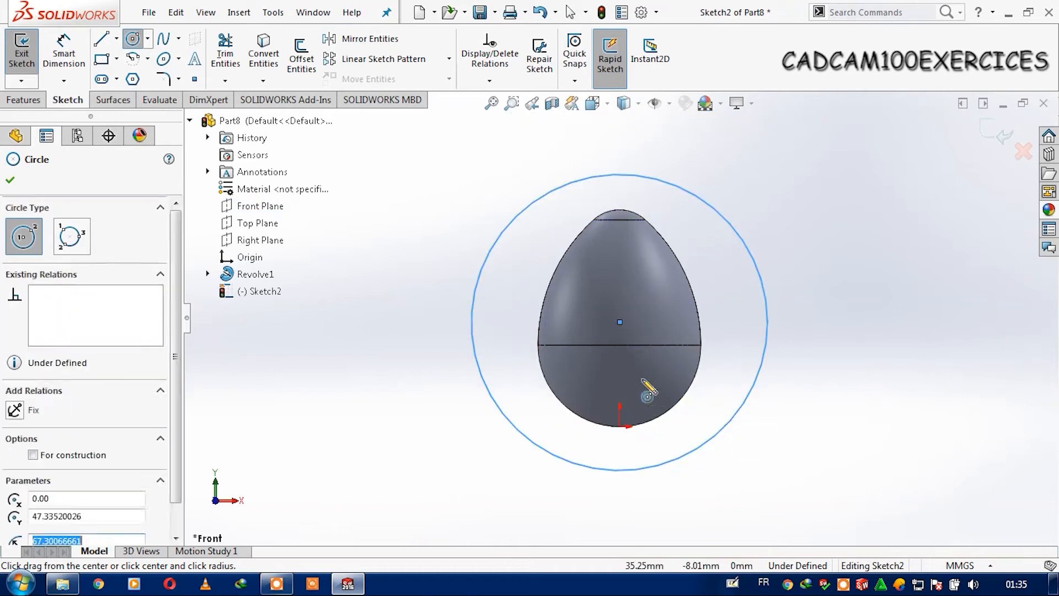
key(Escape)
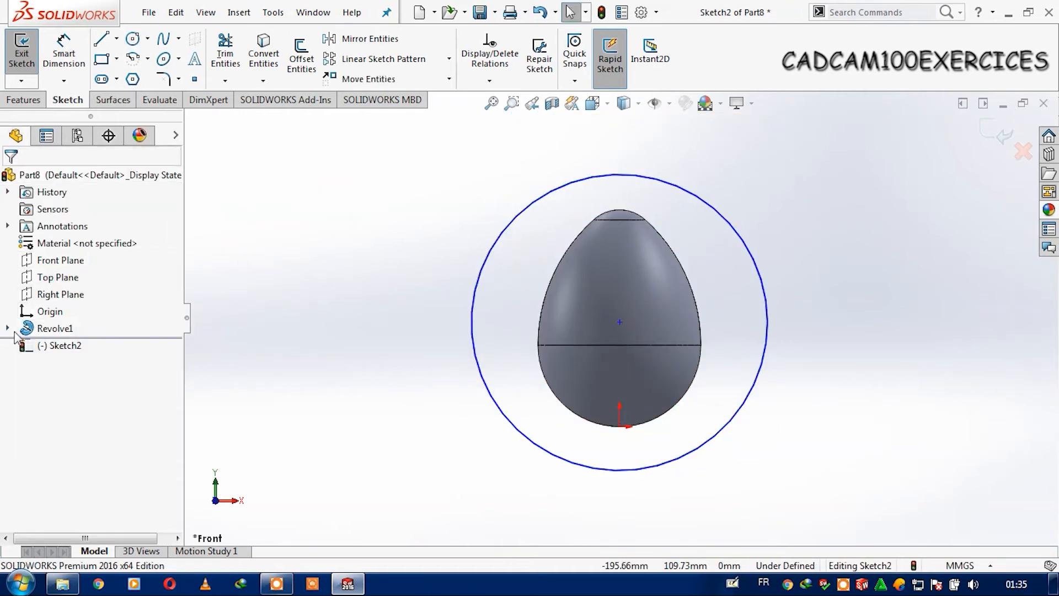
- Show Sketch1 of the revolved egg as a reference for the new sketch
click(8, 329)
right_click(60, 349)
click(73, 329)
click(288, 260)
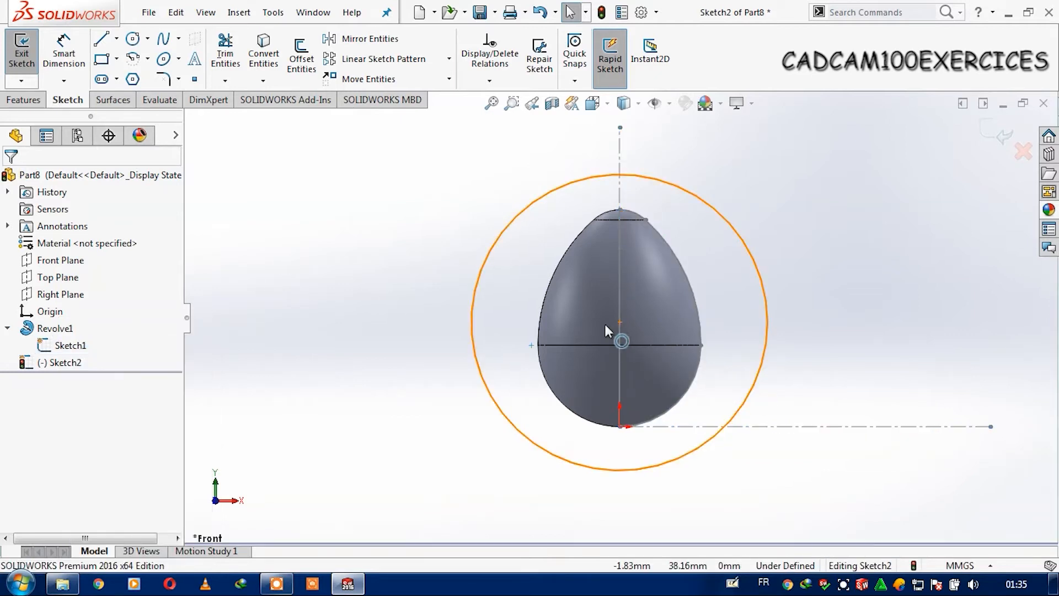
- Move the circle's centre up the vertical centerline to just above the egg's tip
scroll(609, 323, down, 2)
drag(610, 309, 613, 155)
click(875, 304)
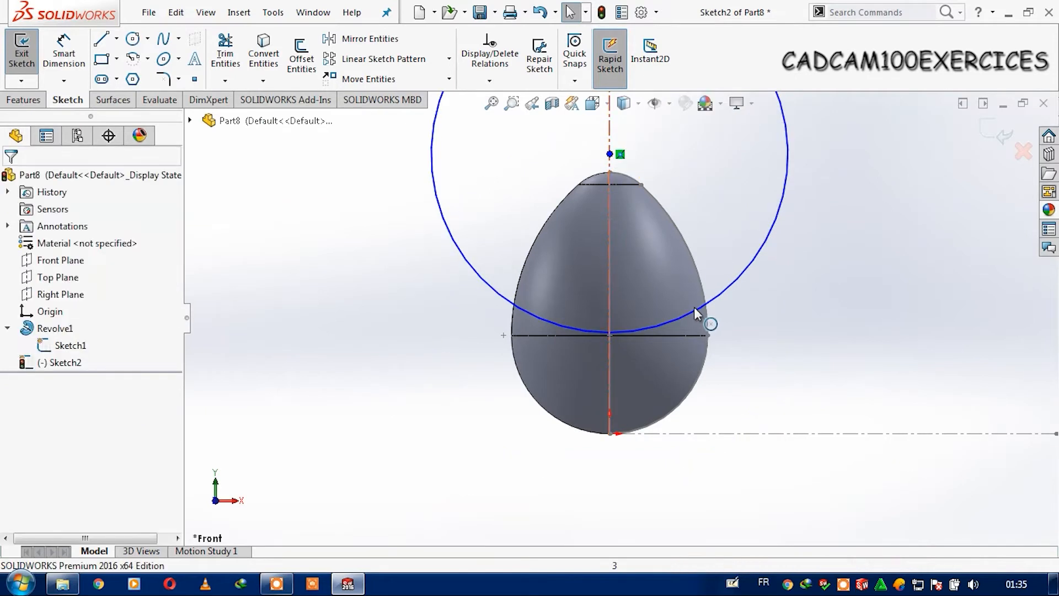
- Dimension the circle's diameter as 80 mm
click(711, 302)
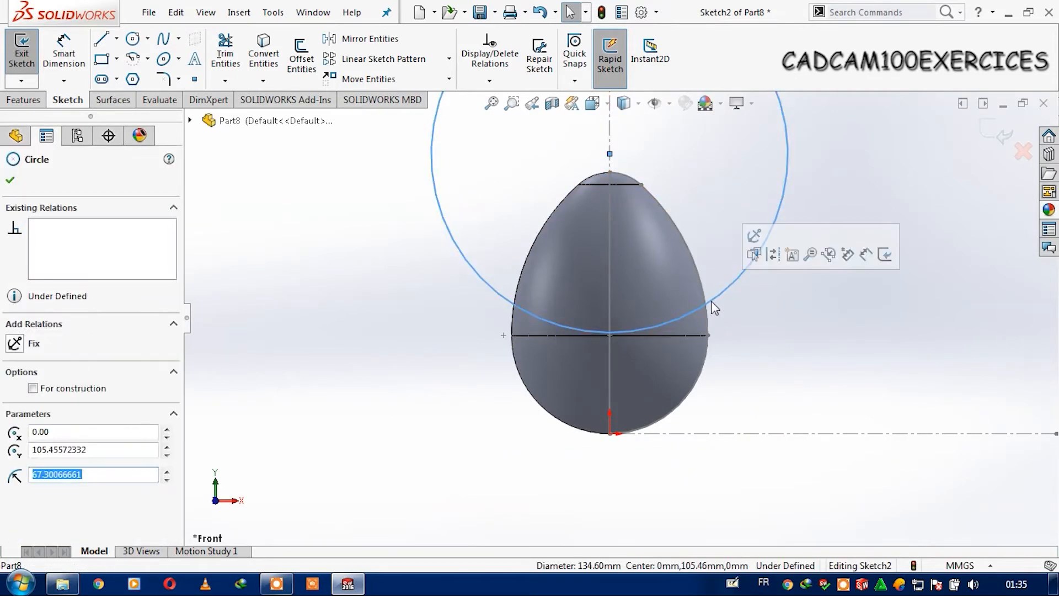
click(63, 54)
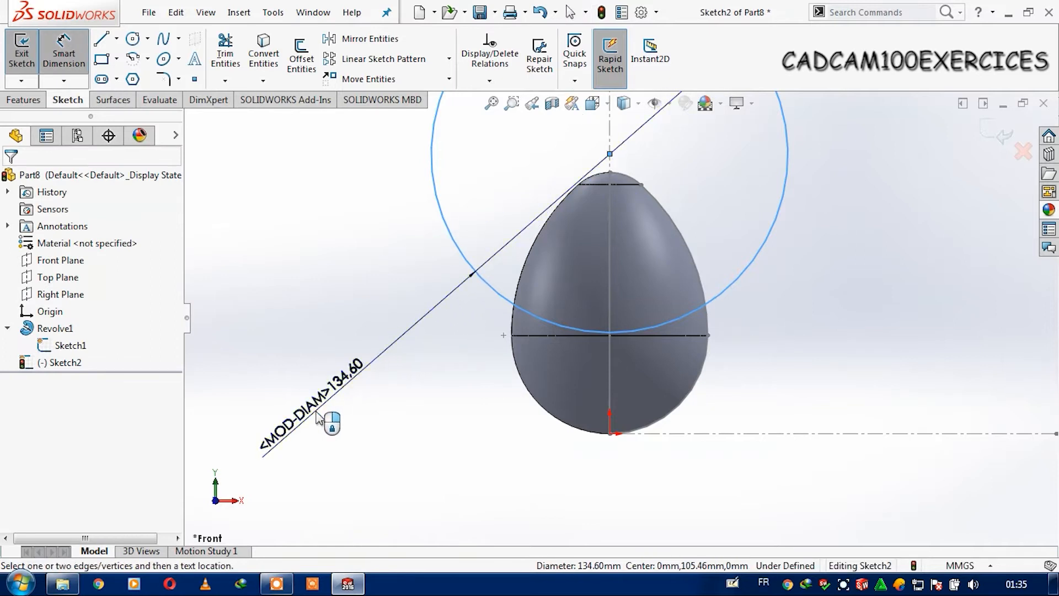
click(317, 417)
text(80)
key(Return)
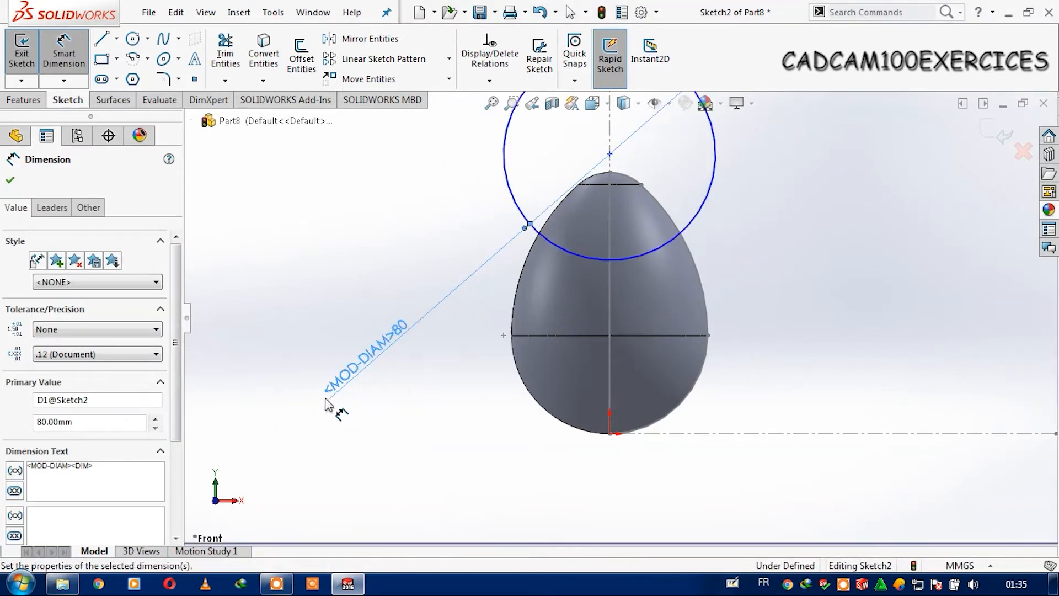
- Move the 80 mm circle's centre onto the vertical centerline at the middle of the egg's widest edge
click(609, 154)
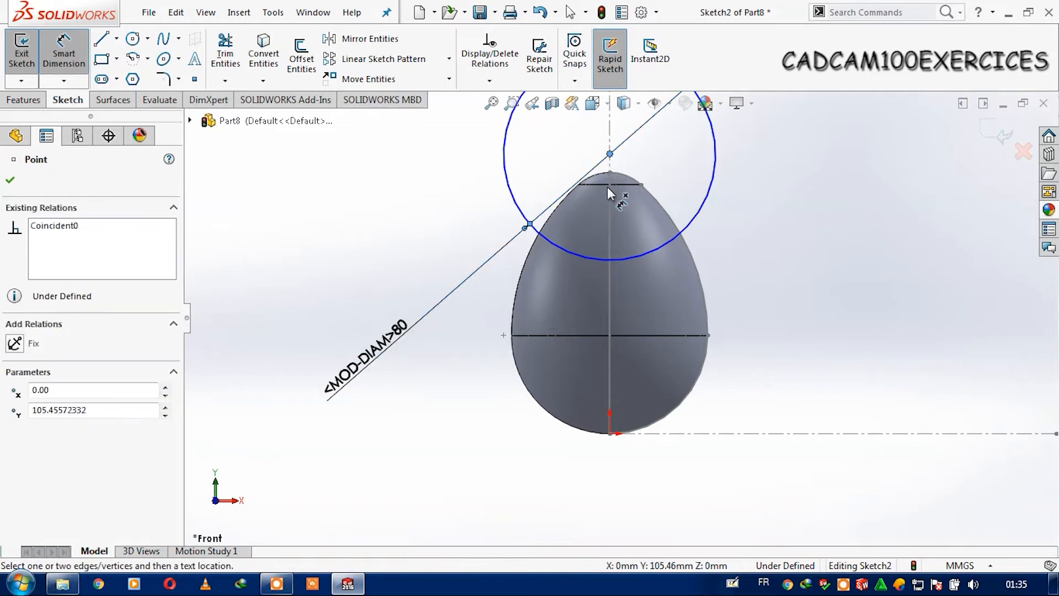
key(Escape)
key(Escape)
drag(610, 153, 602, 337)
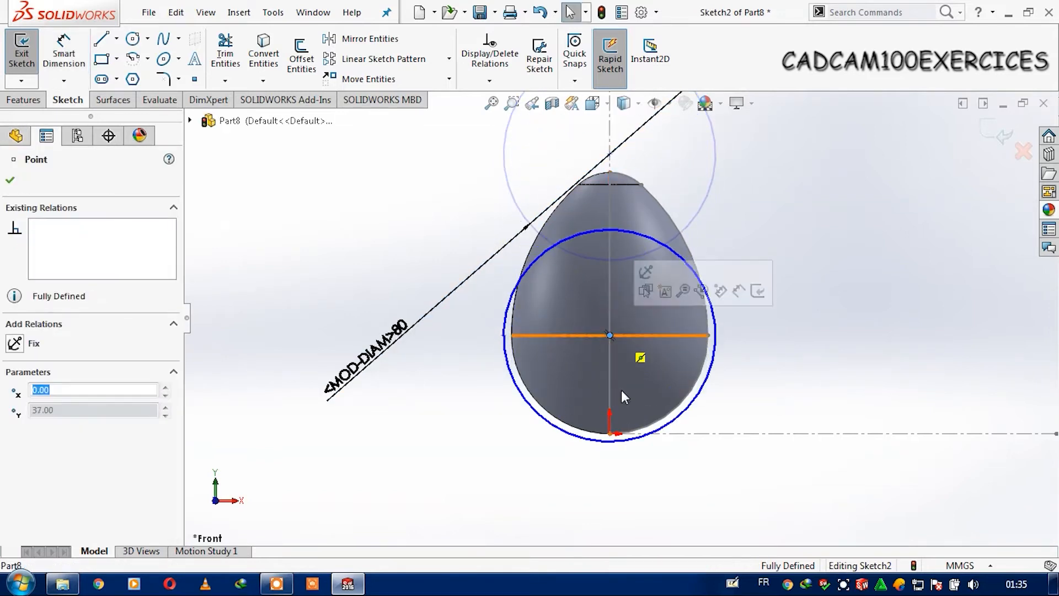
click(772, 367)
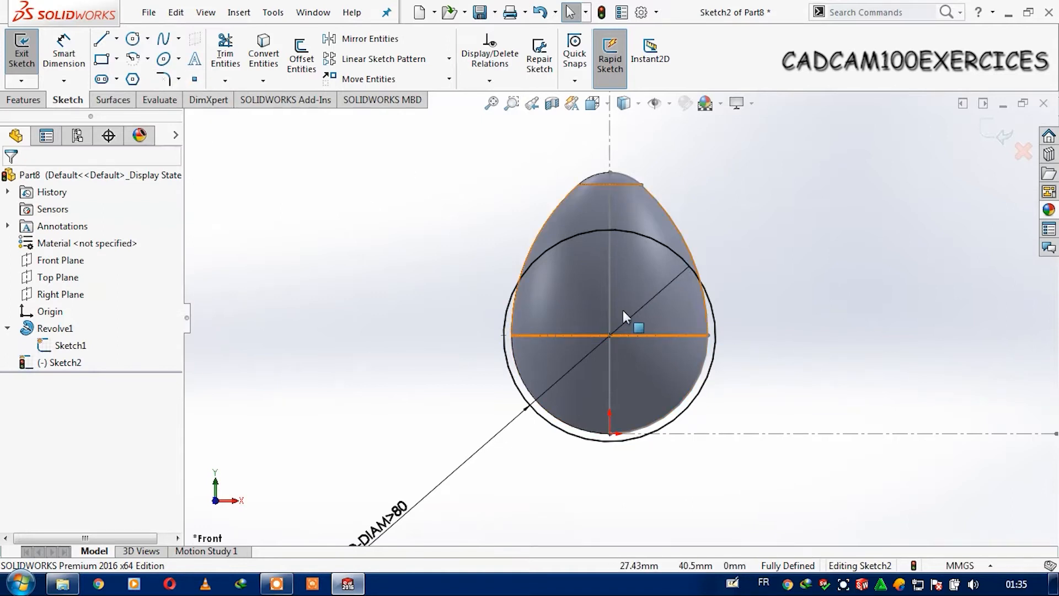
scroll(645, 341, down, 3)
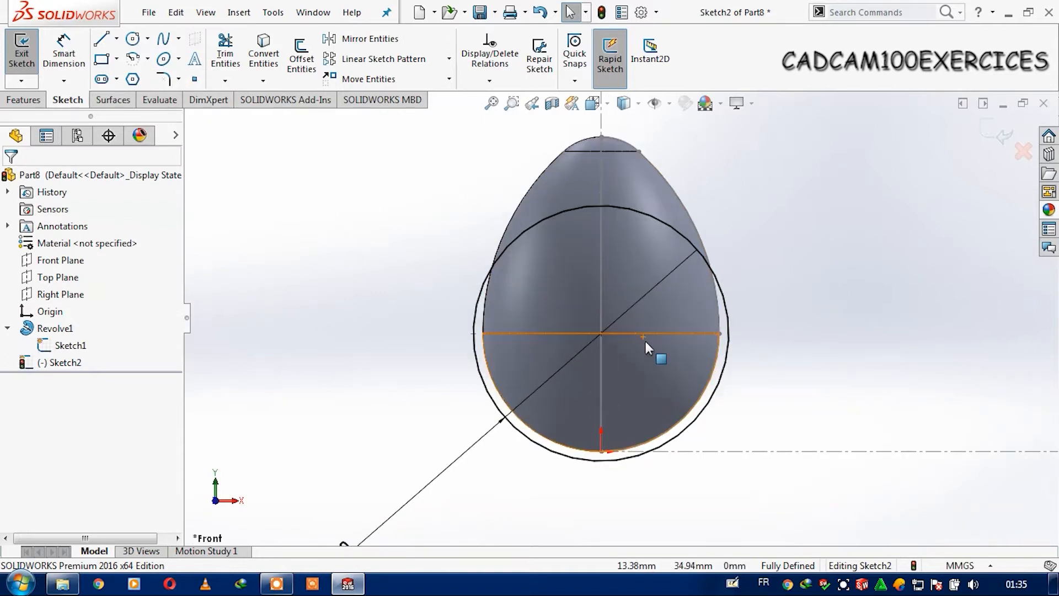
click(101, 38)
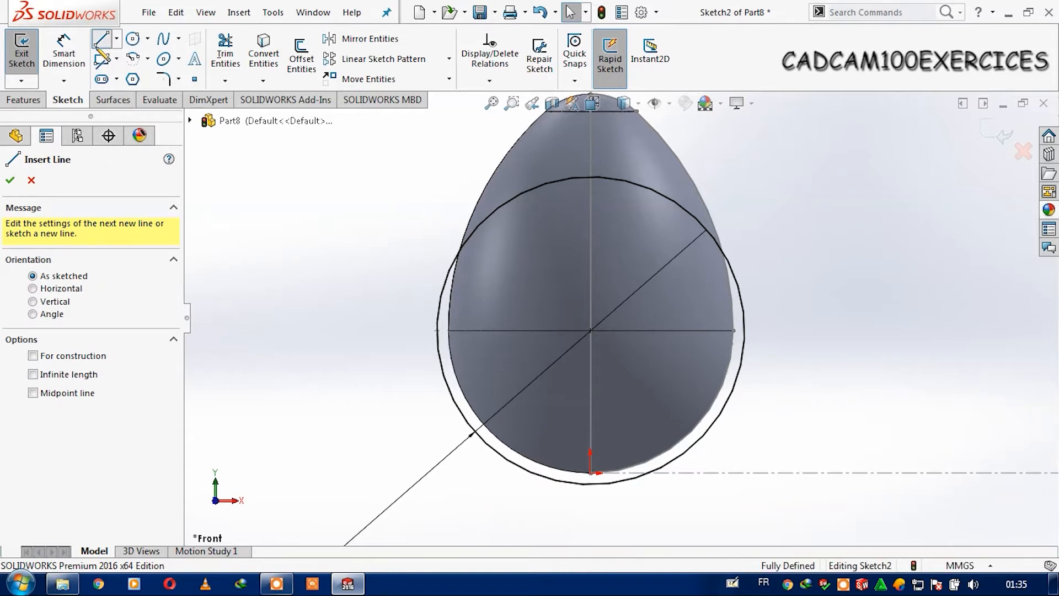
click(101, 38)
click(117, 39)
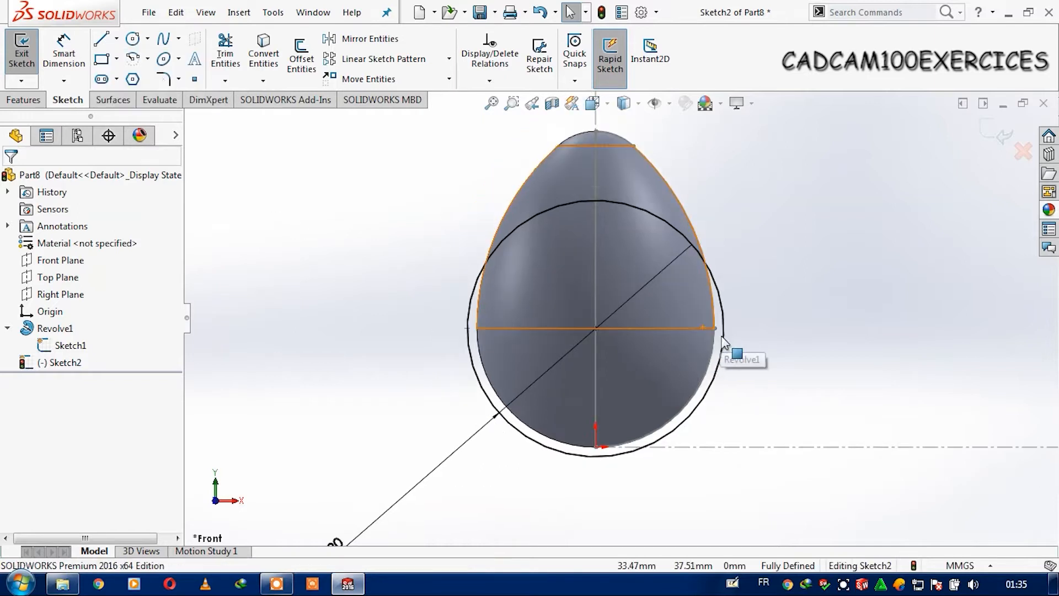
- Start an offset of the 80 mm circle with the direction reversed to the inside and a distance of 1.5 mm
scroll(714, 356, down, 2)
scroll(714, 356, down, 2)
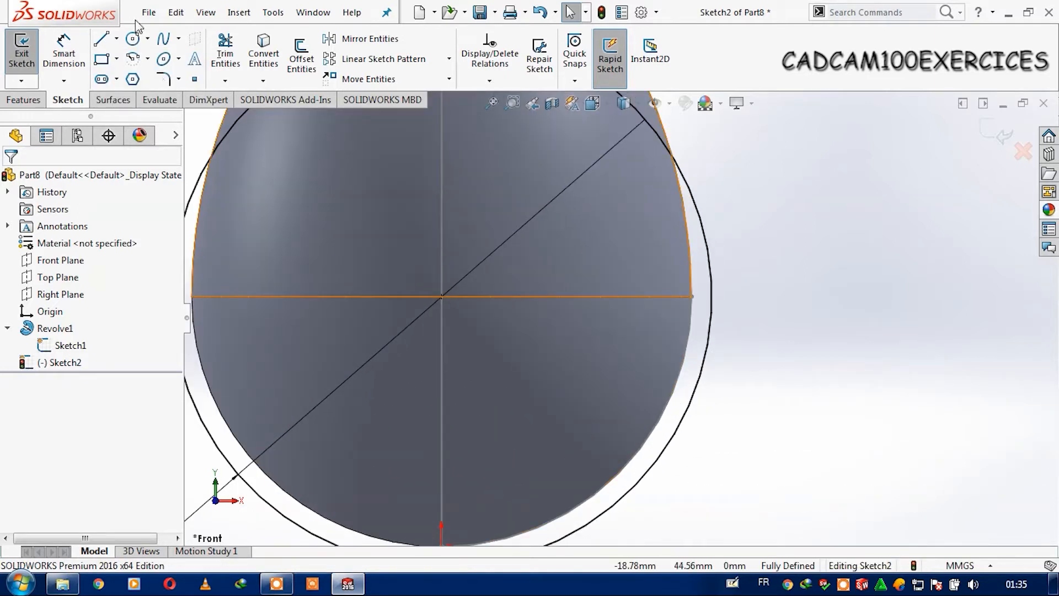
click(301, 55)
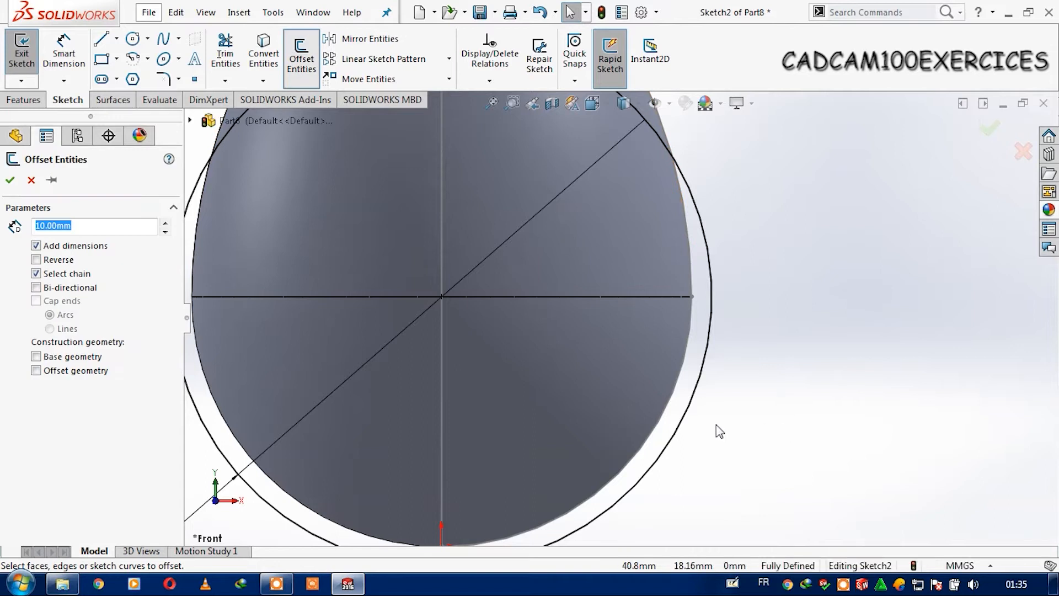
click(684, 418)
scroll(833, 472, up, 3)
click(36, 259)
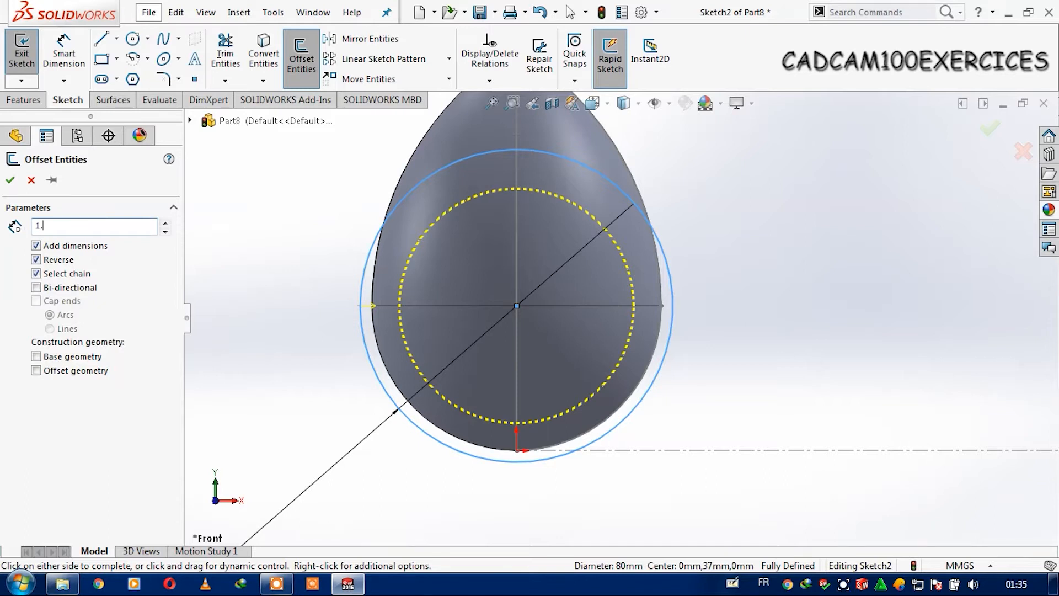
key(Return)
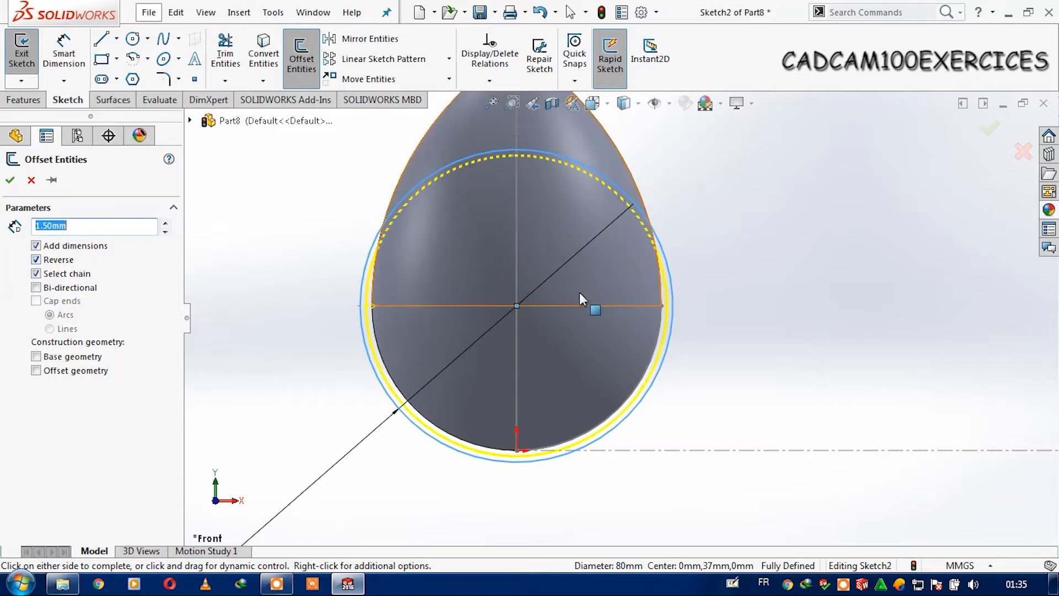
- Set the circle's inward offset distance to 2 mm
scroll(671, 358, down, 2)
scroll(600, 381, down, 2)
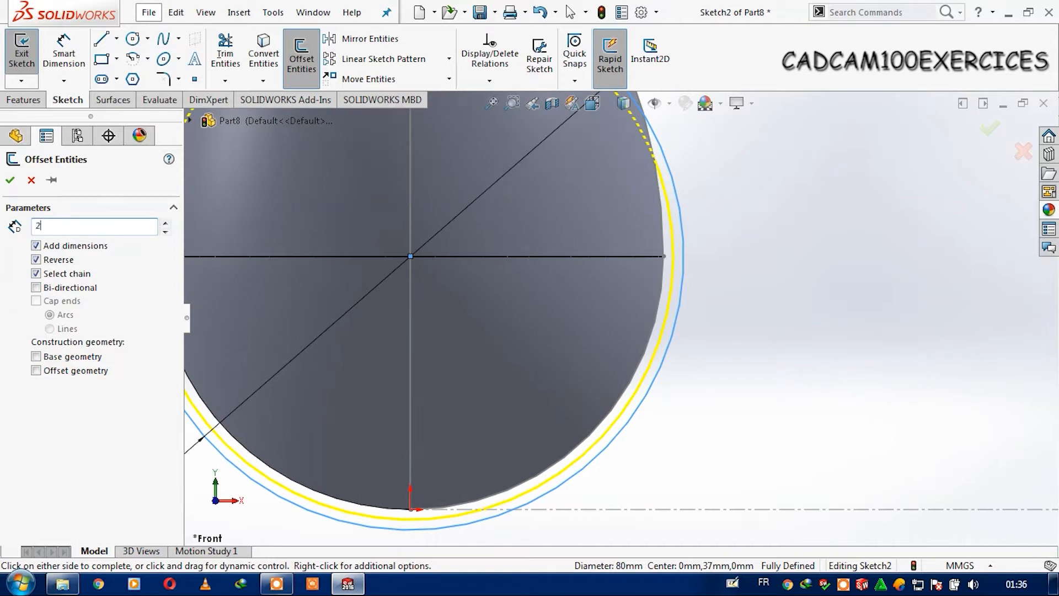
text(2)
key(Return)
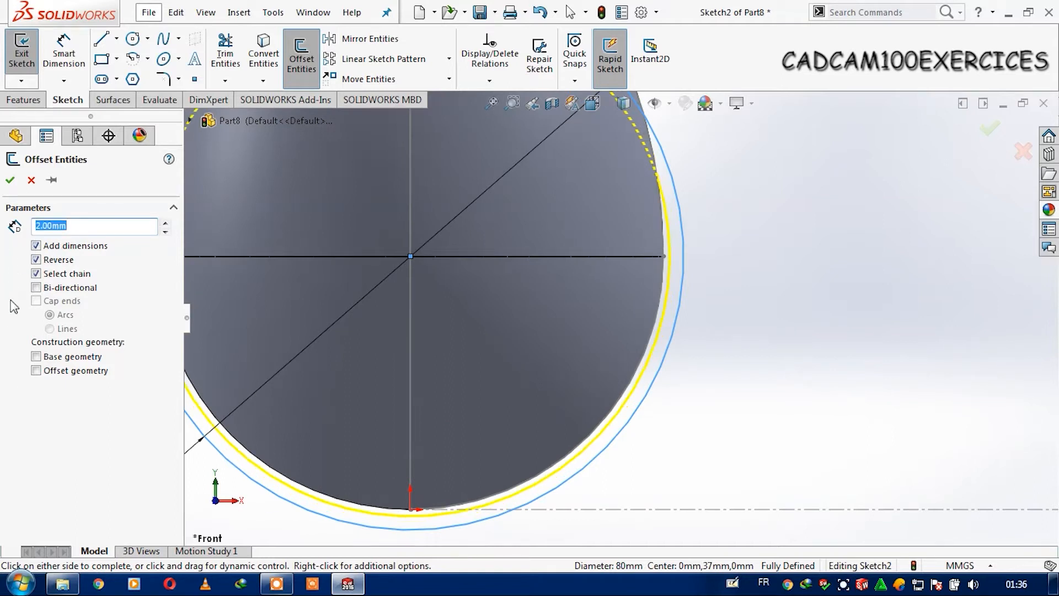
- Set the circle's inward offset distance to 2.5 mm and create the offset circle
text(2.5)
key(Return)
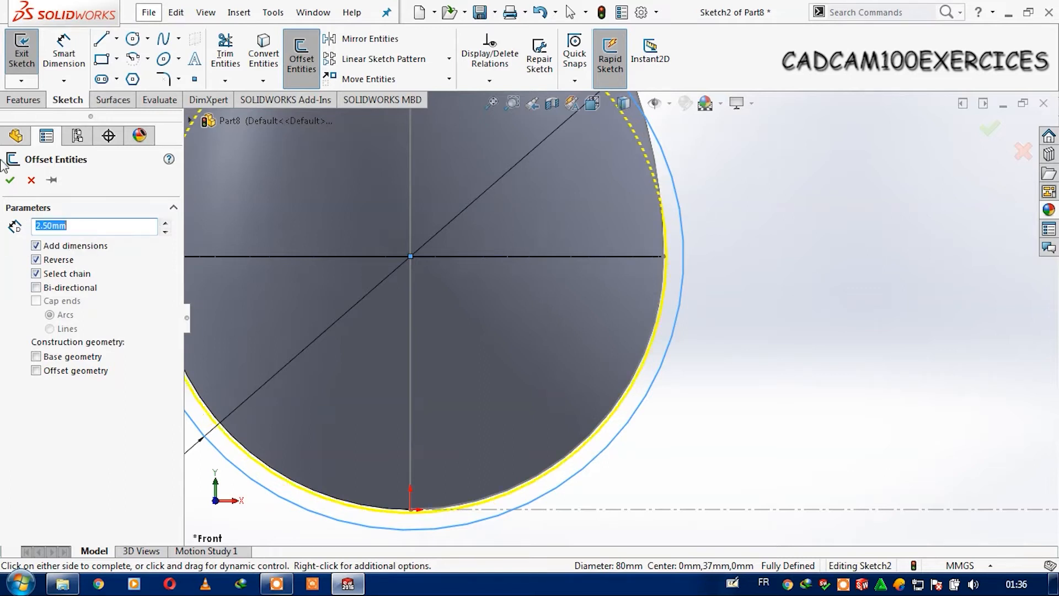
click(919, 182)
scroll(822, 263, up, 2)
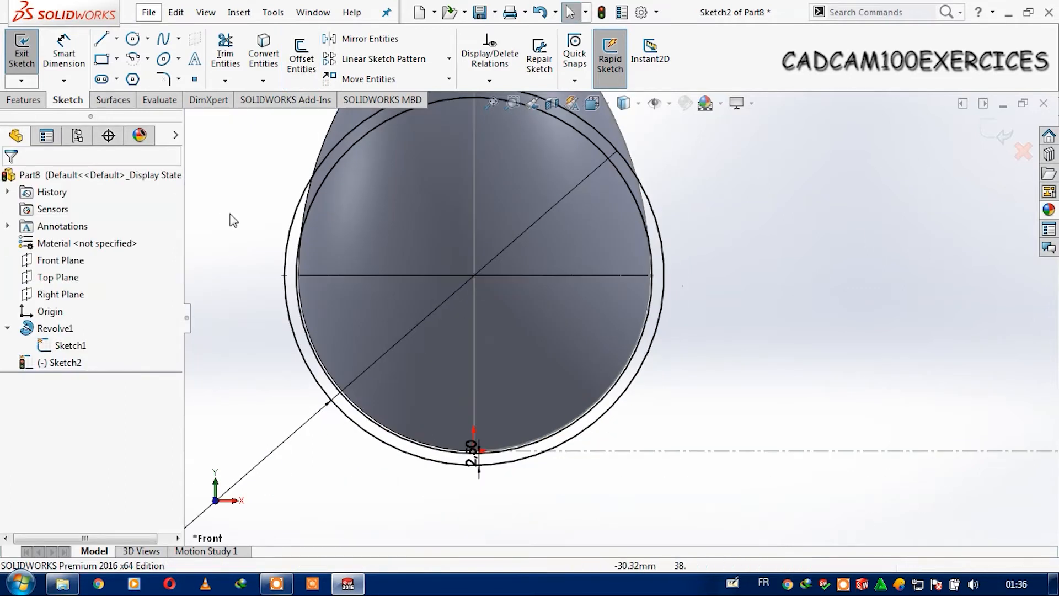
- Draw a horizontal line about 80 mm long across the outer circle's full diameter, through the circles' centre
click(105, 39)
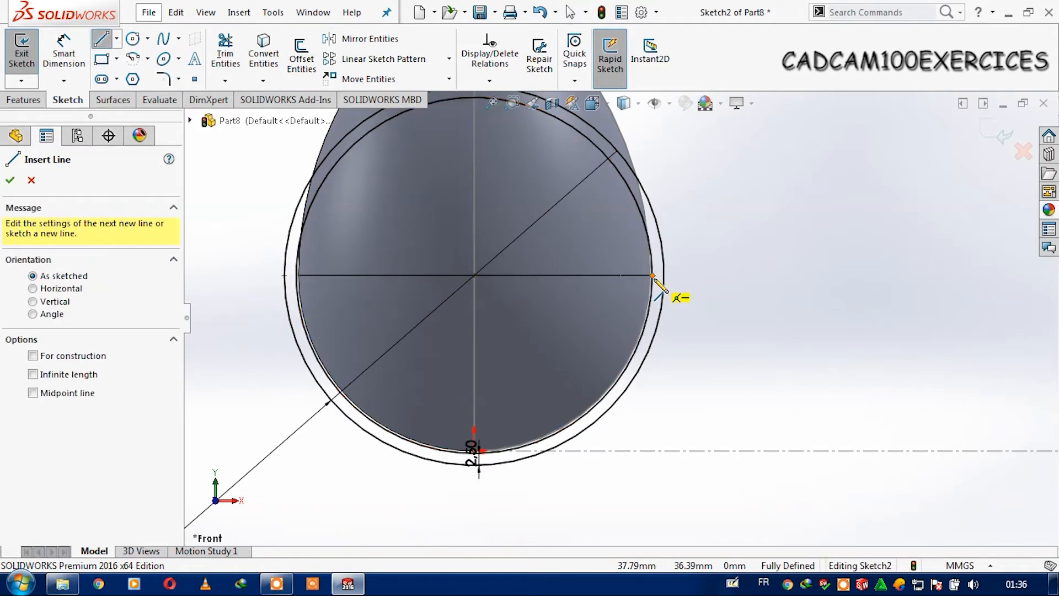
click(664, 275)
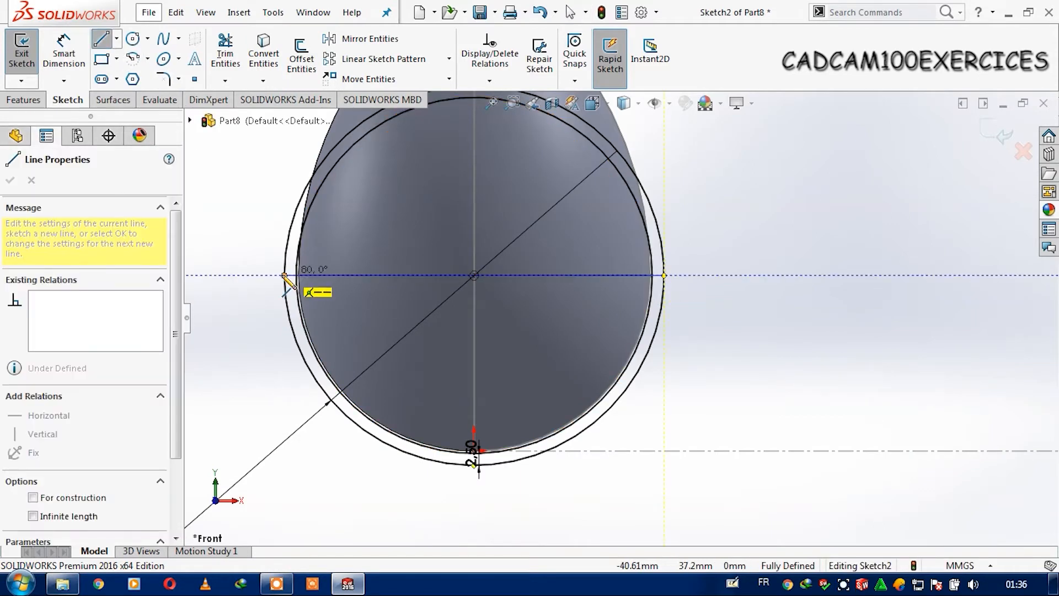
key(Escape)
- Trim away the horizontal line inside the inner circle and the upper halves of both circles
click(348, 274)
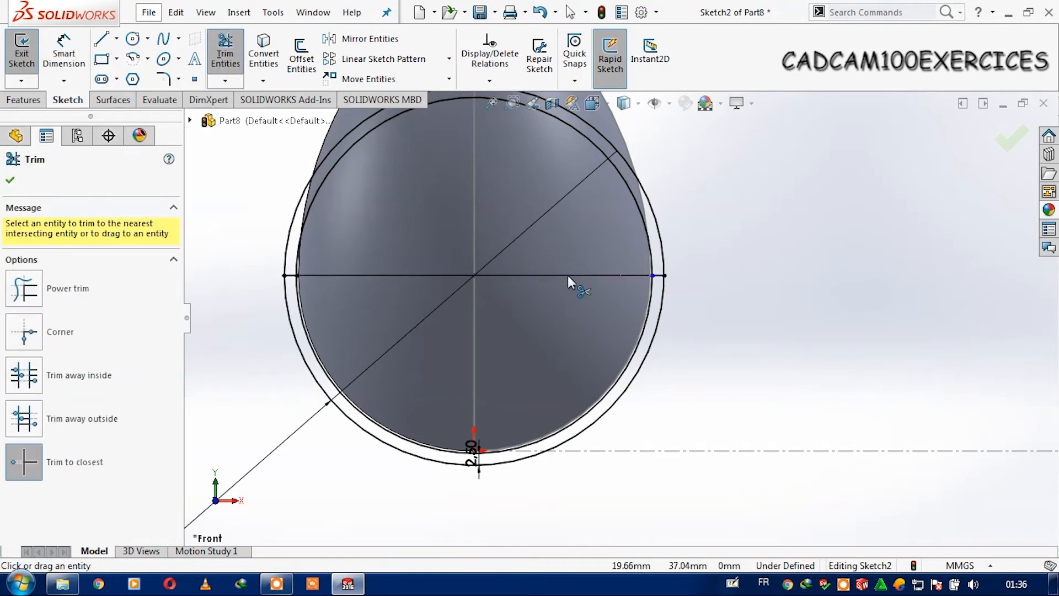
click(630, 179)
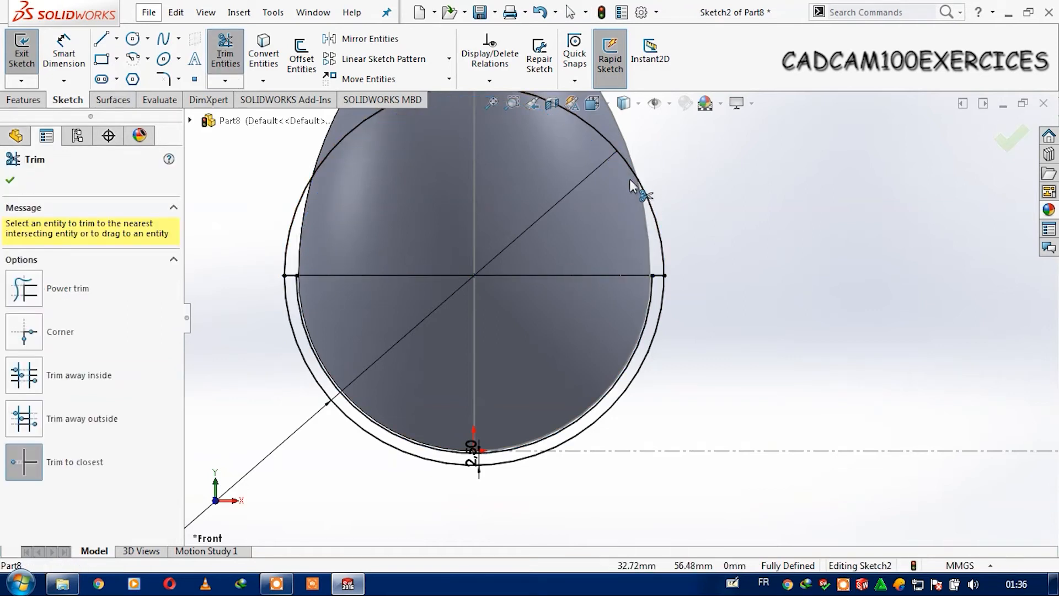
click(637, 179)
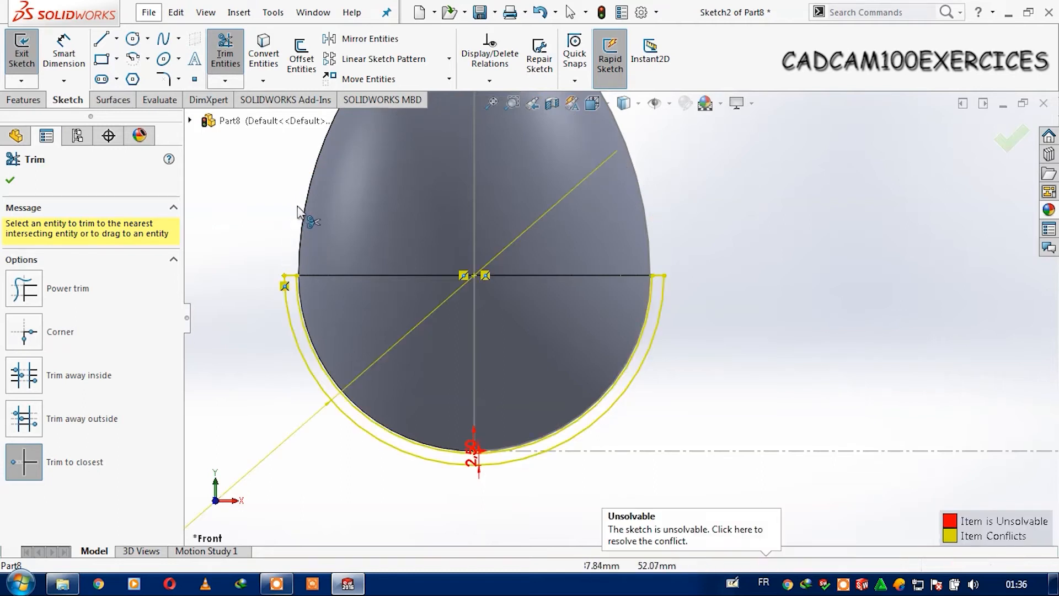
key(Escape)
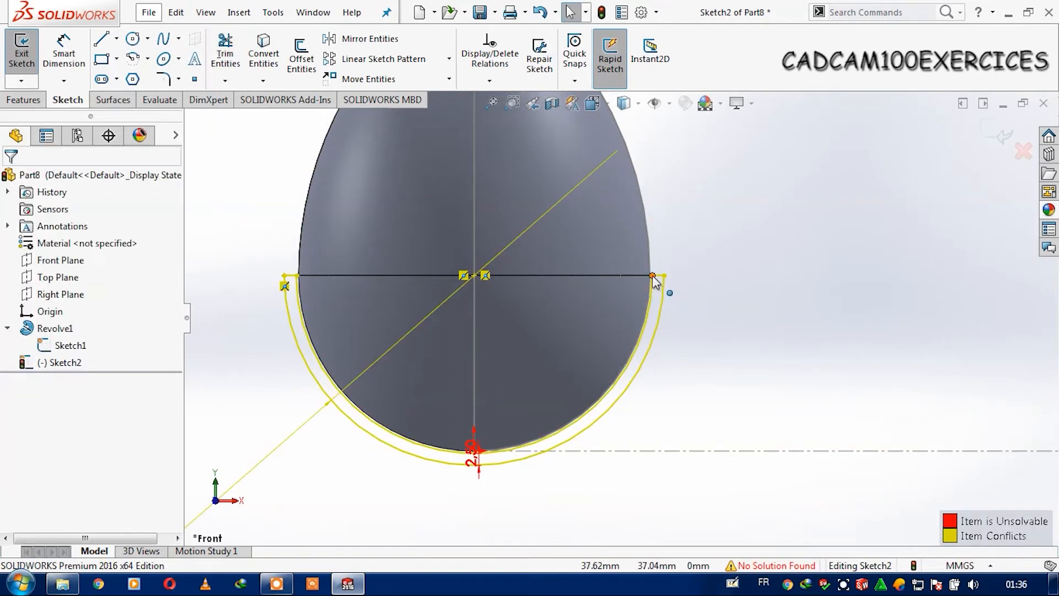
- Delete the two conflicting relations at the arcs' shared centre to resolve the sketch conflict
click(484, 275)
key(Delete)
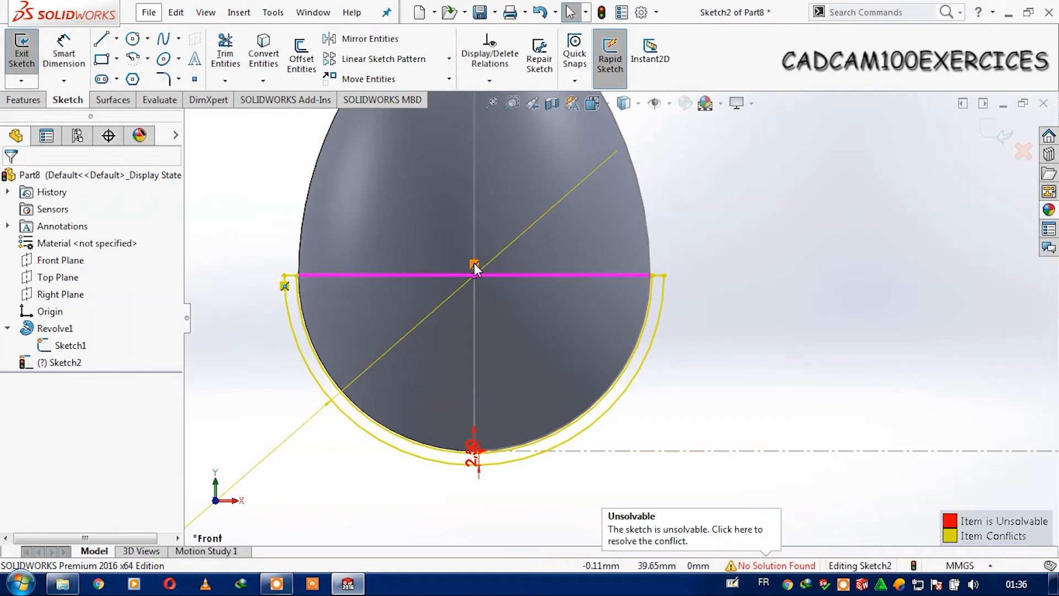
click(473, 264)
key(Delete)
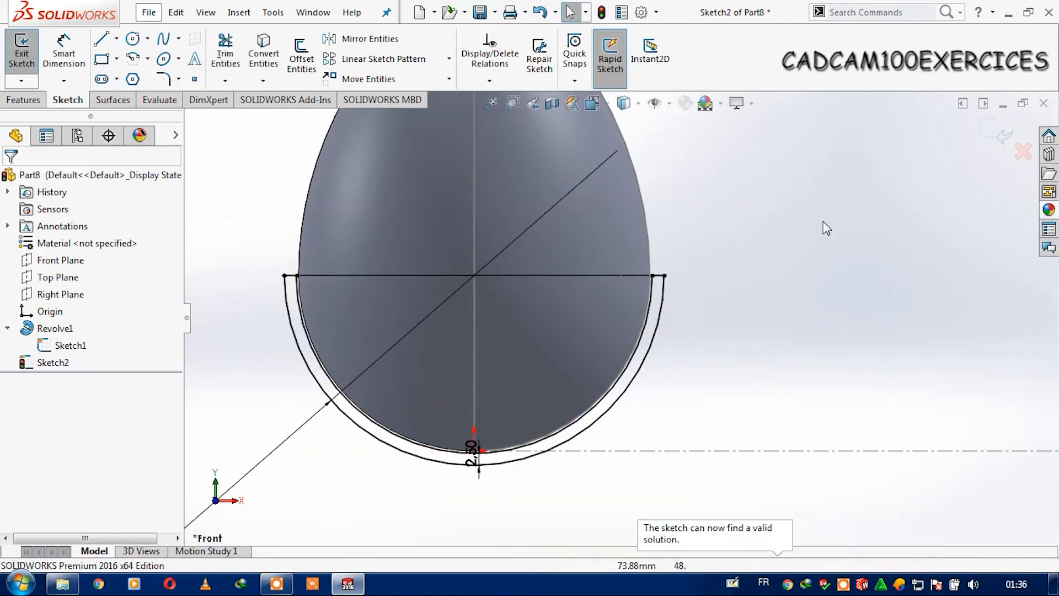
- Draw three connected vertical segments, about 20 mm in total, straight down from the horizontal centerline just outside the outer arc
scroll(381, 313, down, 6)
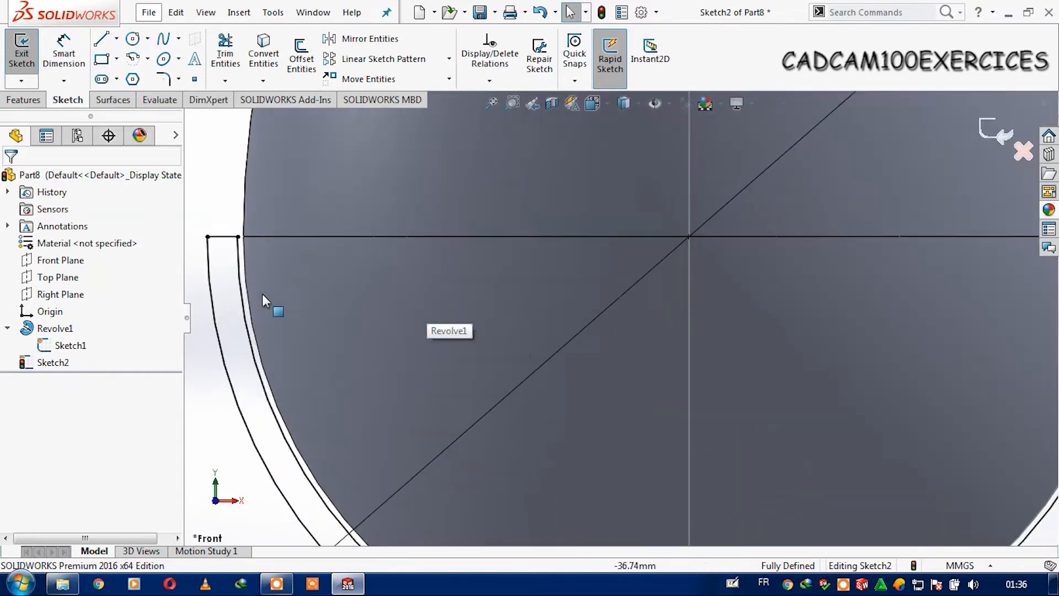
scroll(294, 273, up, 8)
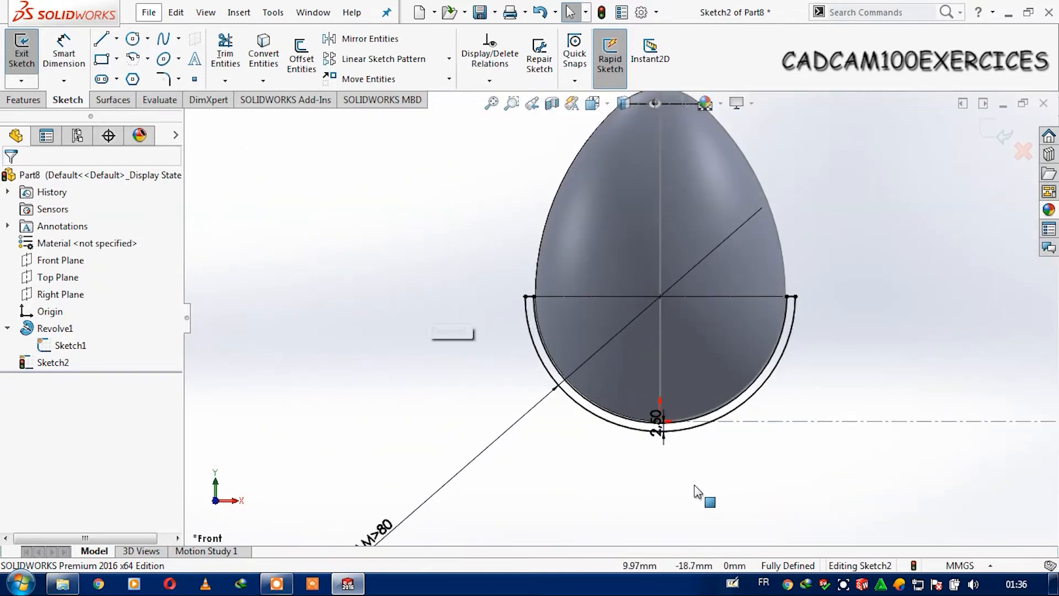
scroll(692, 478, down, 1)
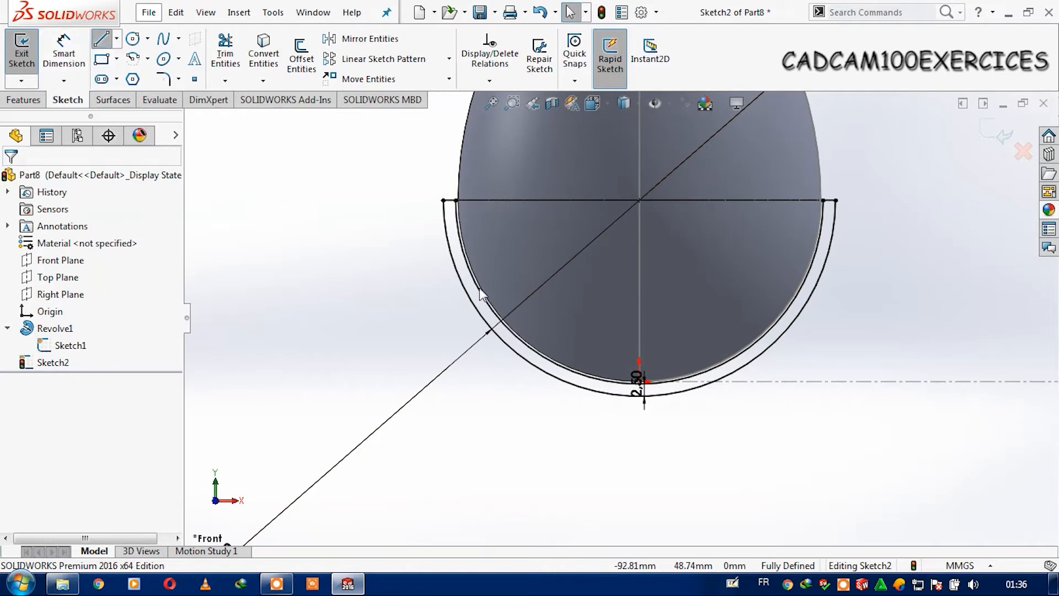
scroll(649, 411, down, 5)
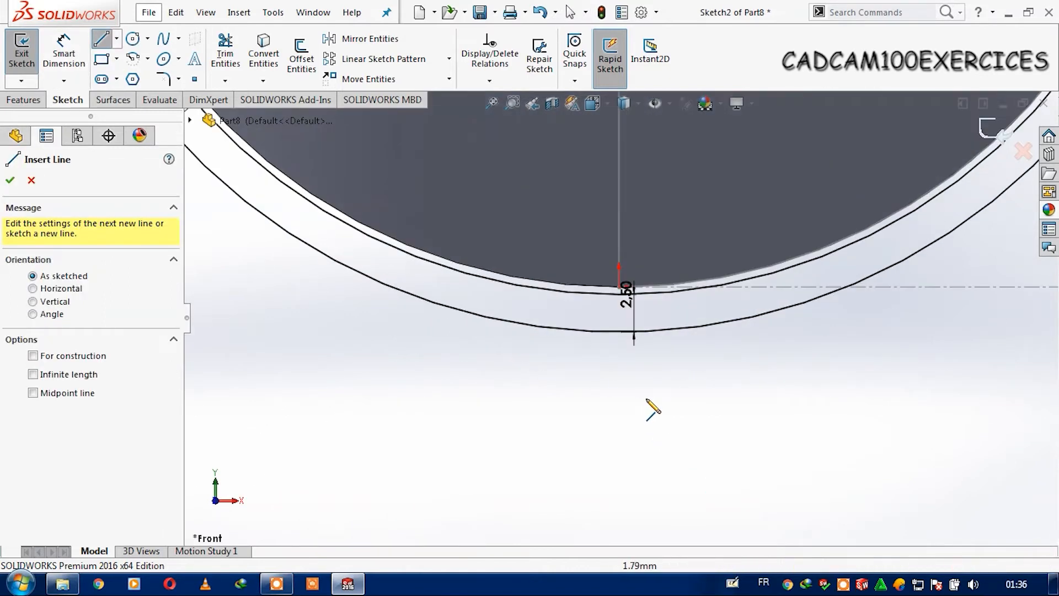
scroll(717, 408, up, 4)
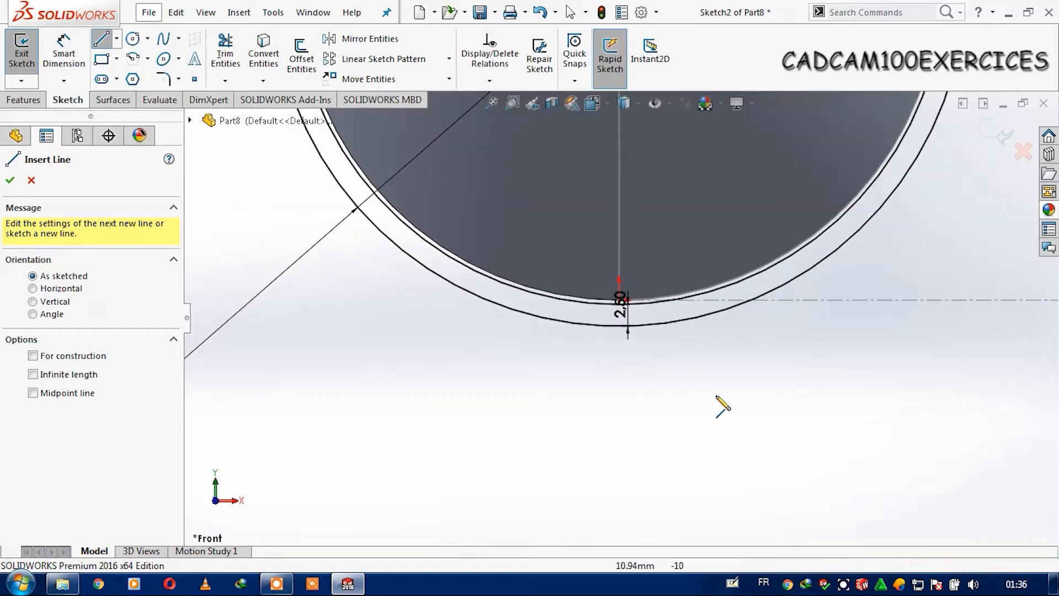
scroll(711, 337, up, 1)
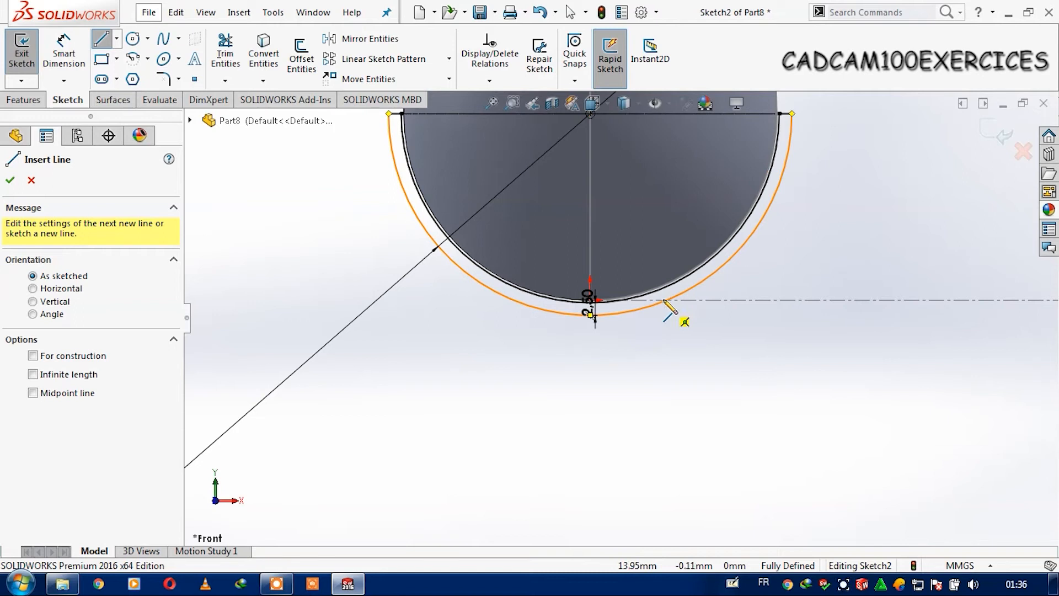
click(682, 301)
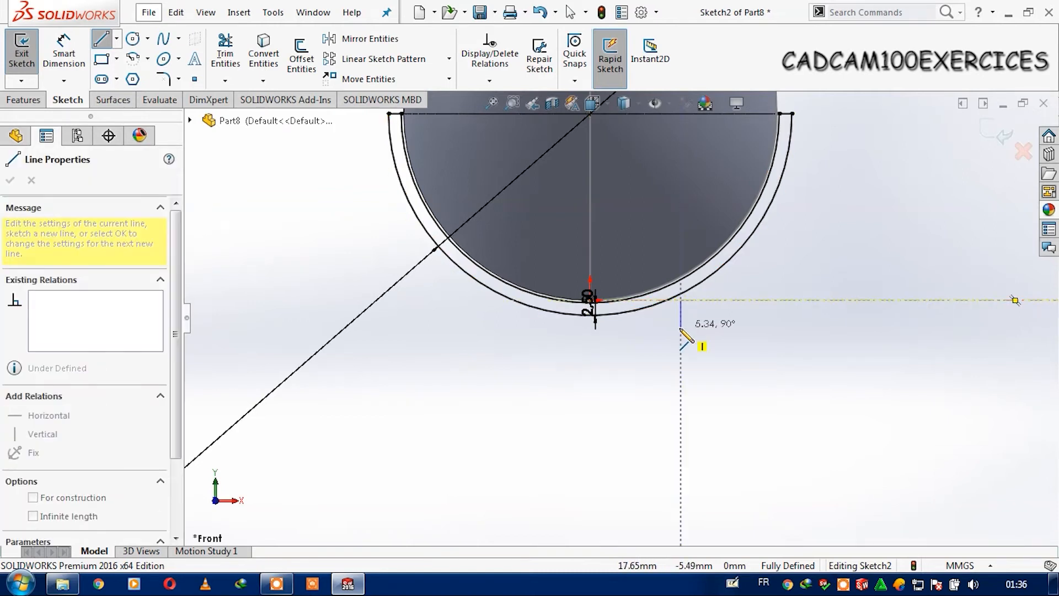
click(680, 327)
click(680, 353)
click(680, 378)
click(679, 399)
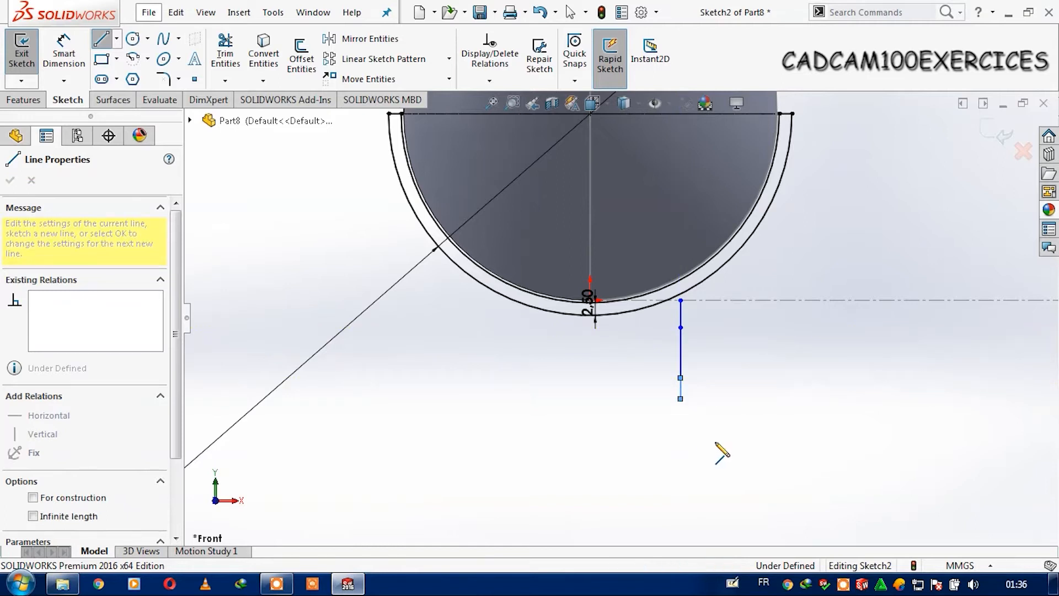
- Continue the line chain with a diagonal segment down and outward, followed by a short vertical segment
click(790, 510)
scroll(792, 512, up, 3)
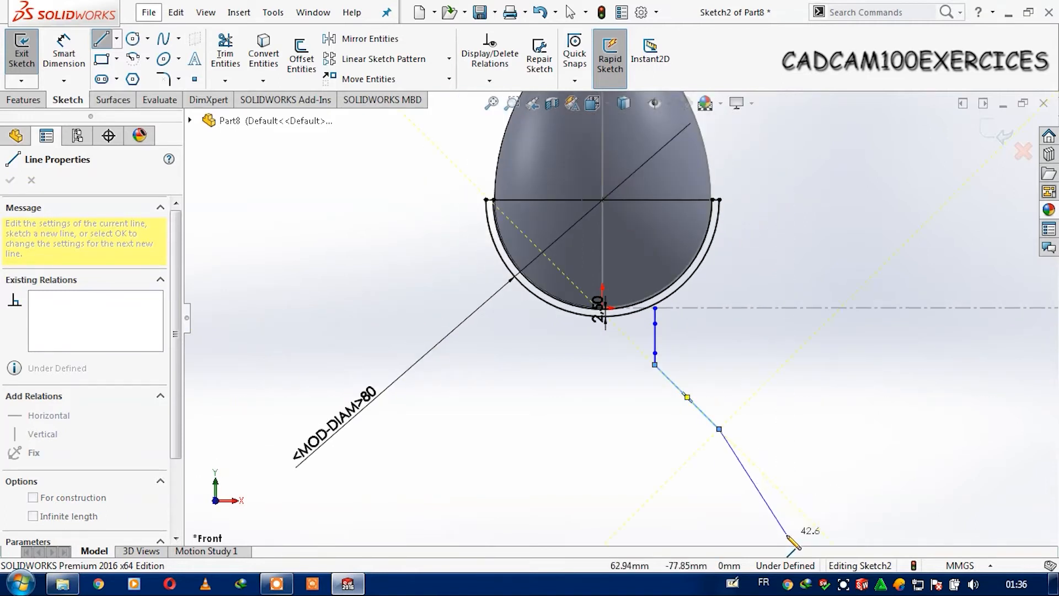
click(719, 468)
key(Escape)
- Delete the diagonal segment and the middle one of the three vertical segments
click(686, 398)
key(Delete)
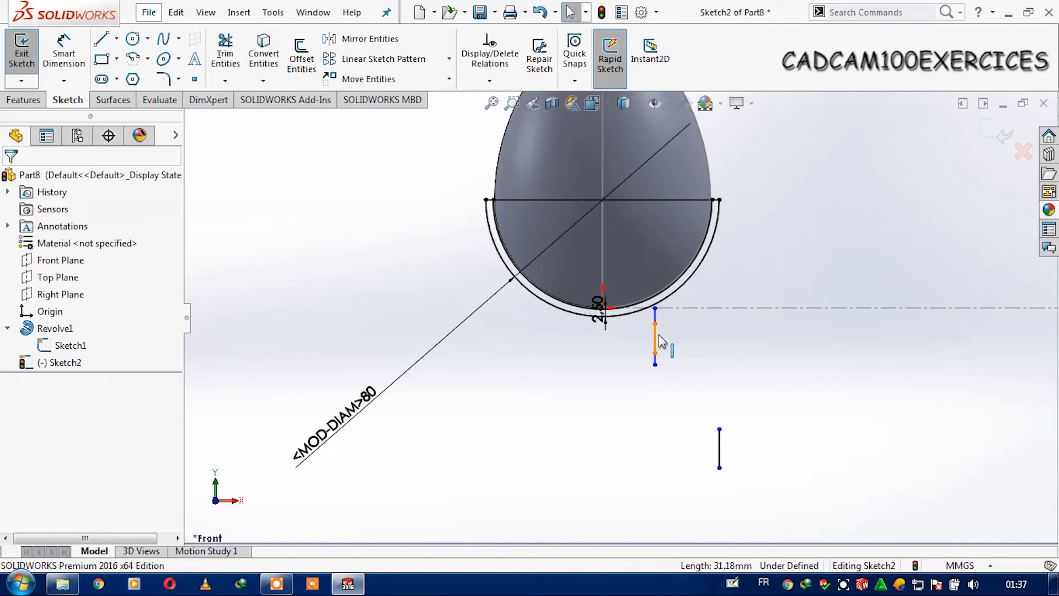
click(659, 335)
key(Delete)
- Make the upper endpoint of the top vertical segment coincident with the outer arc
scroll(660, 315, down, 3)
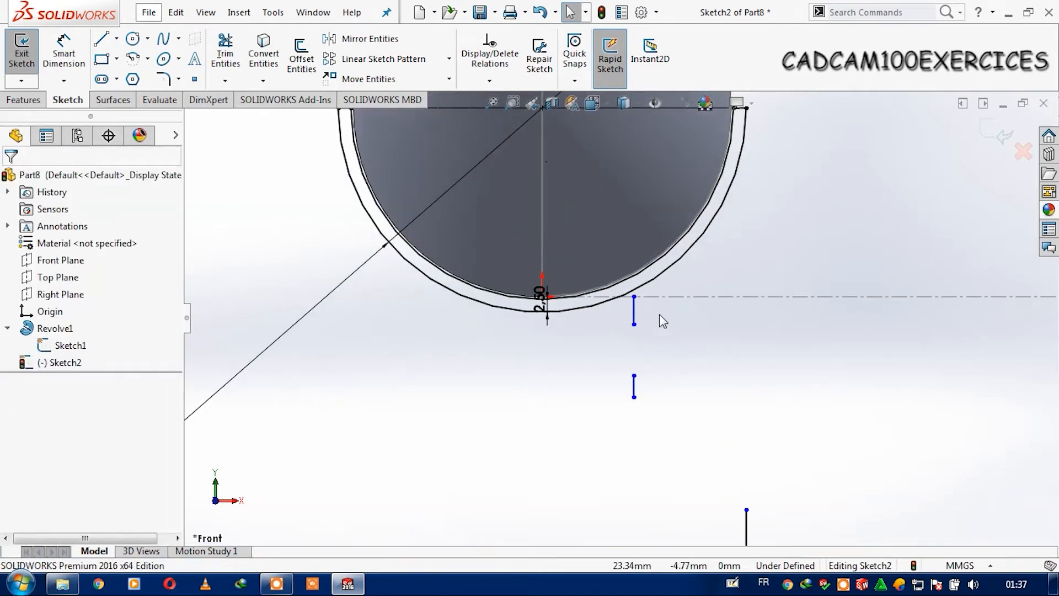
click(634, 297)
ctrl+click(643, 285)
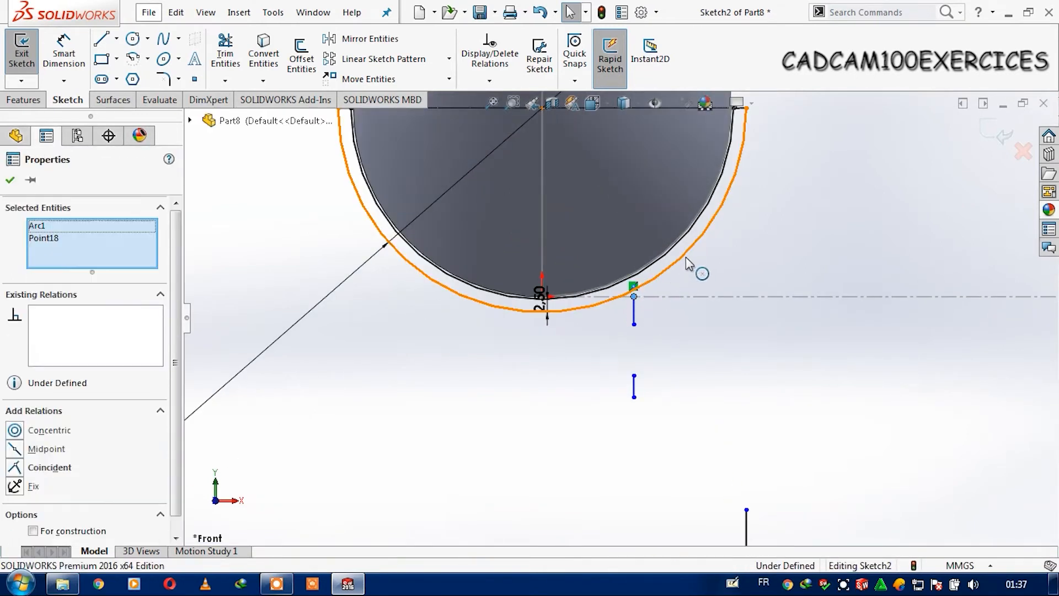
click(725, 217)
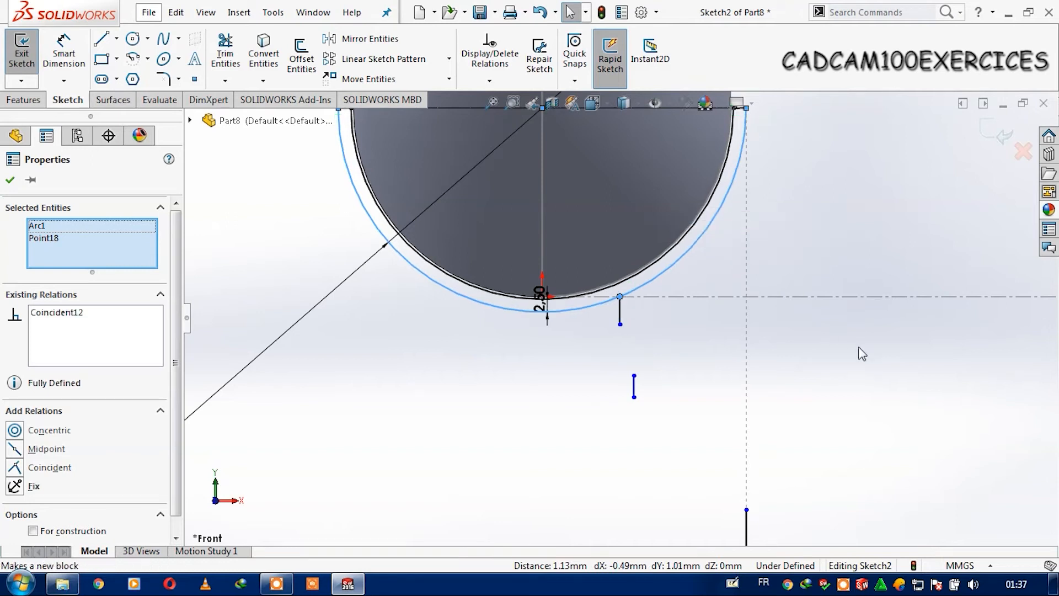
click(739, 392)
- Make the two short vertical segments below the arc collinear
click(634, 386)
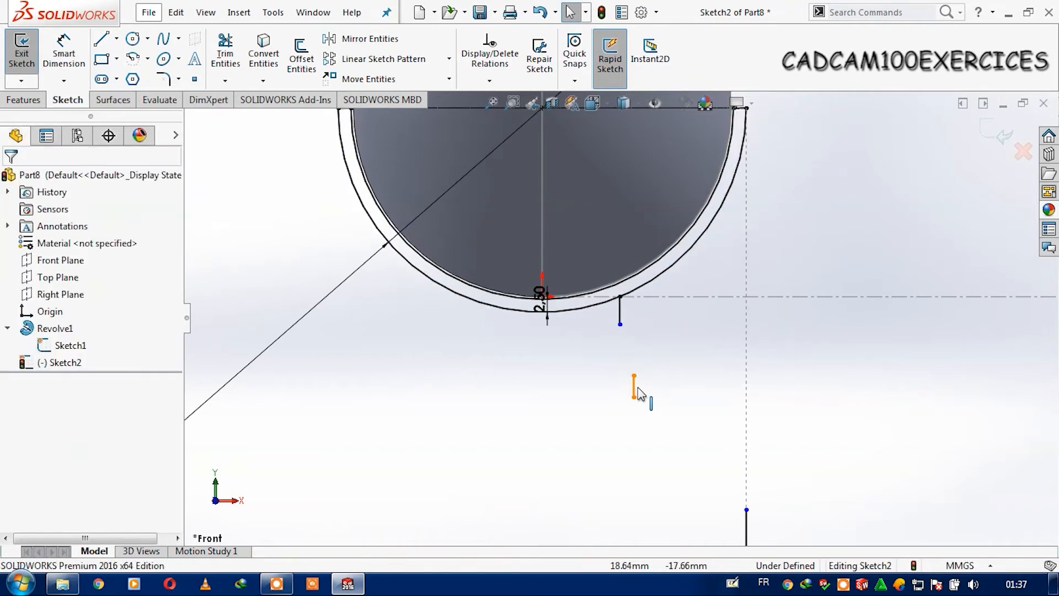
ctrl+click(621, 312)
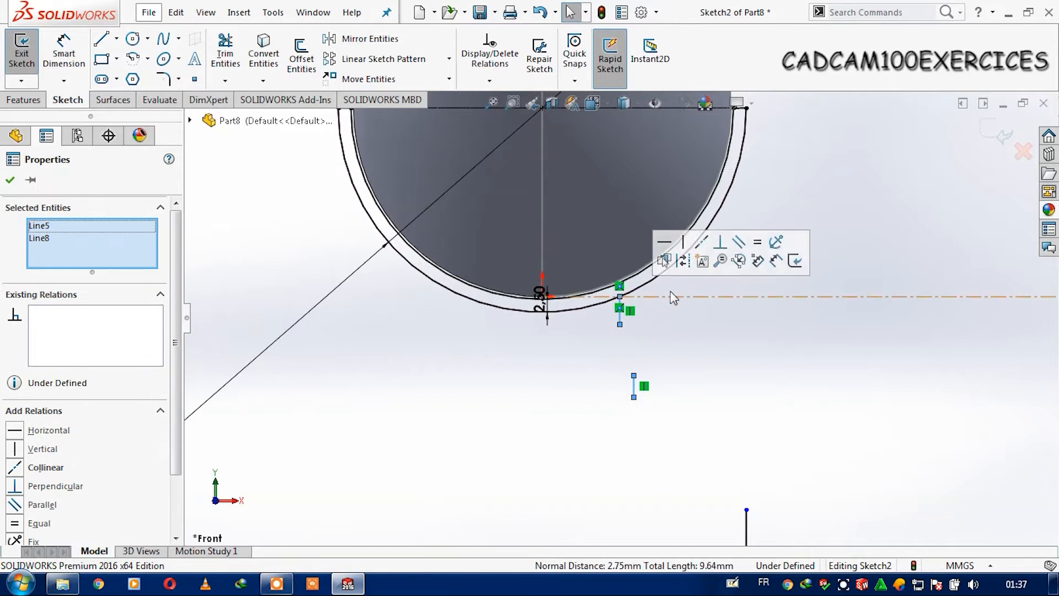
click(702, 243)
click(827, 395)
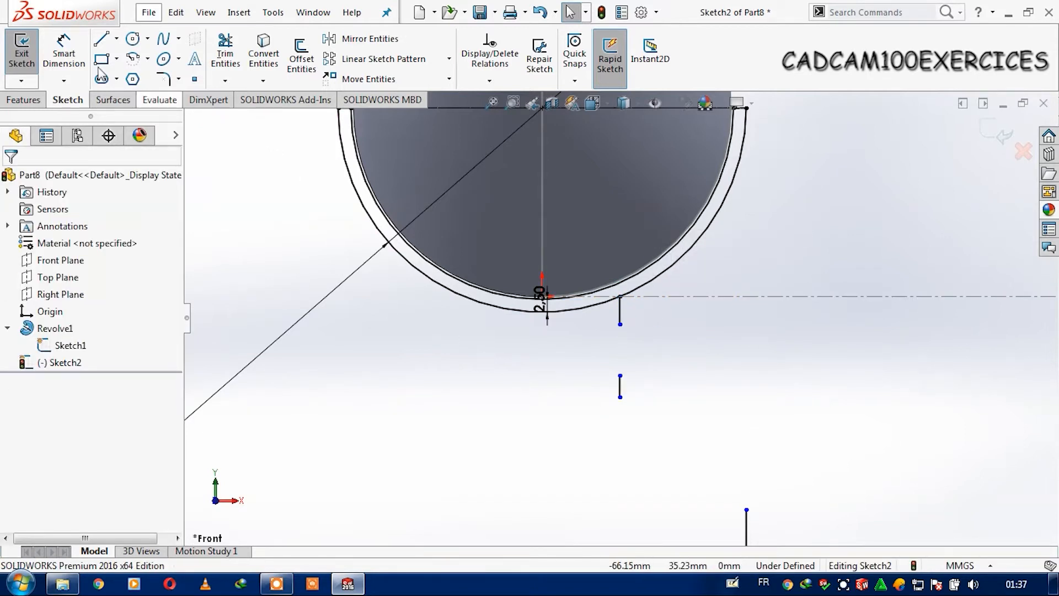
- Dimension the gap between the facing endpoints of the two collinear vertical segments as 12 mm
click(71, 62)
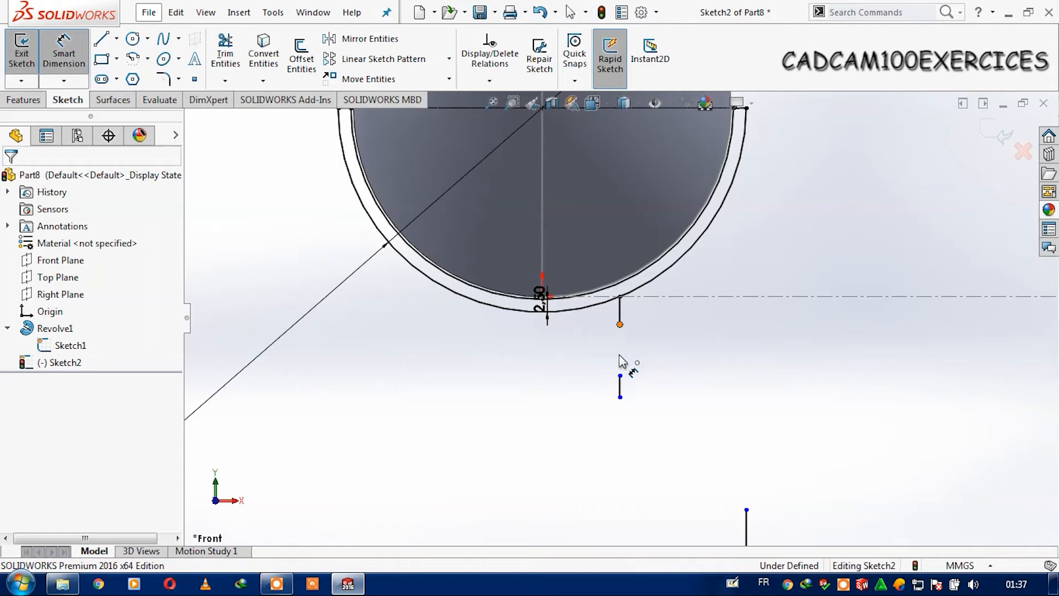
click(620, 375)
click(620, 325)
click(864, 353)
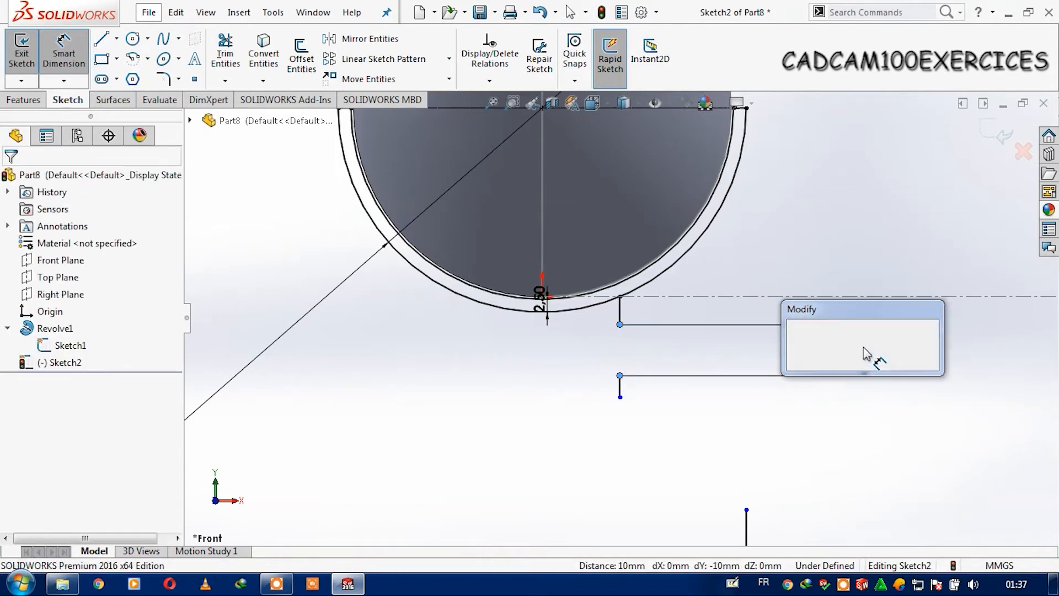
text(12)
key(Return)
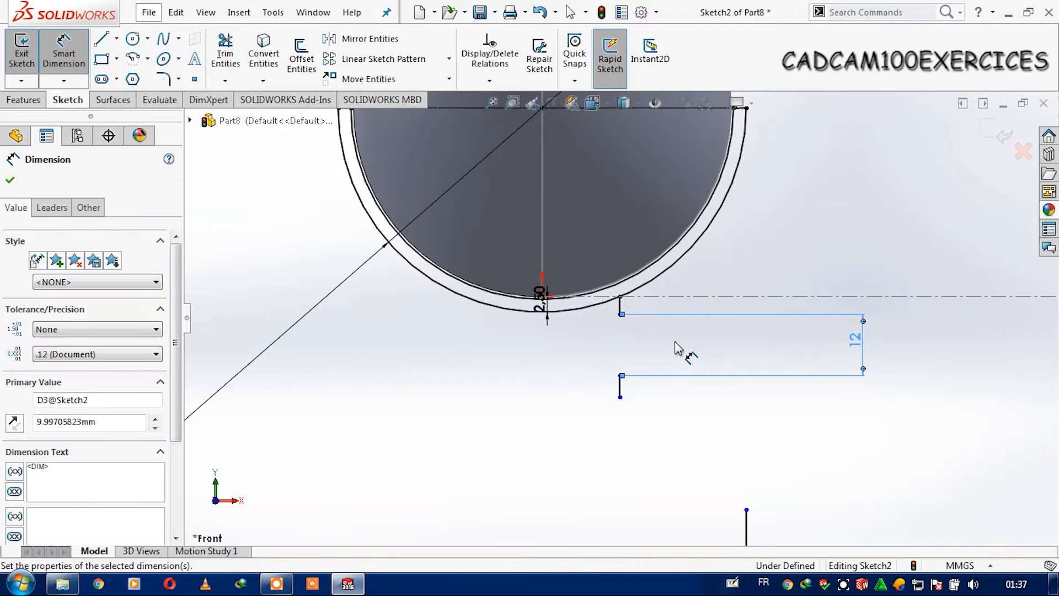
- Dimension the overall height from the upper segment's top endpoint to the lower segment's bottom endpoint as 16 mm
click(621, 296)
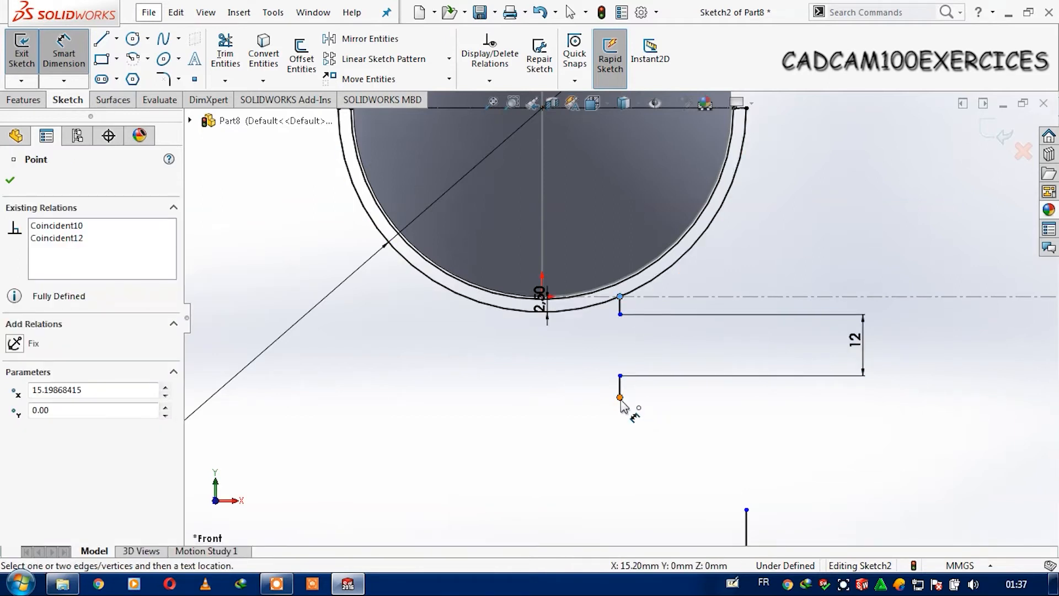
click(620, 397)
click(940, 343)
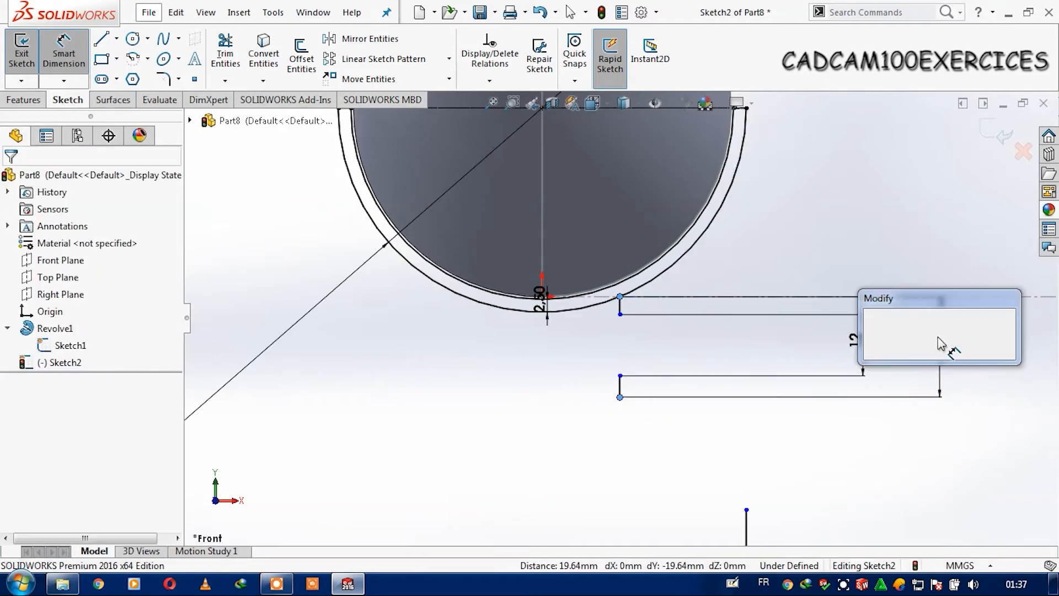
text(16)
key(Return)
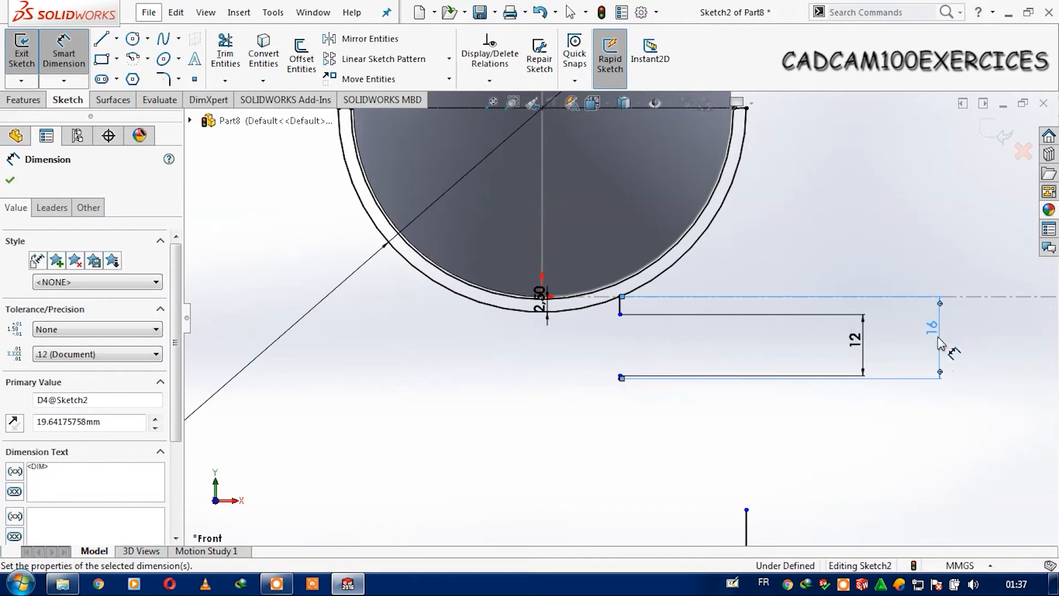
scroll(839, 388, up, 1)
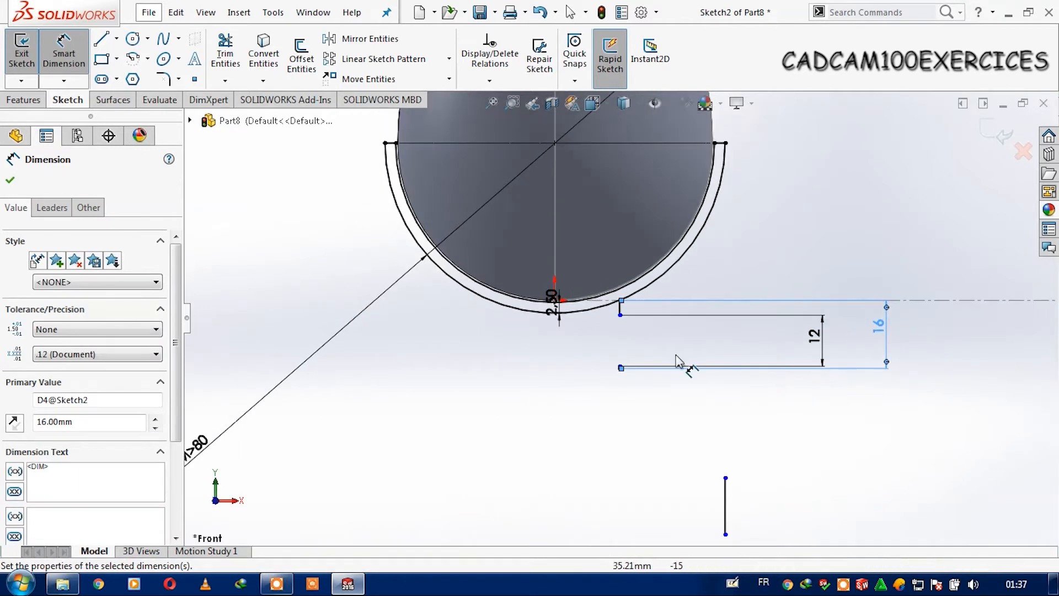
scroll(635, 350, up, 1)
scroll(621, 340, down, 2)
key(Escape)
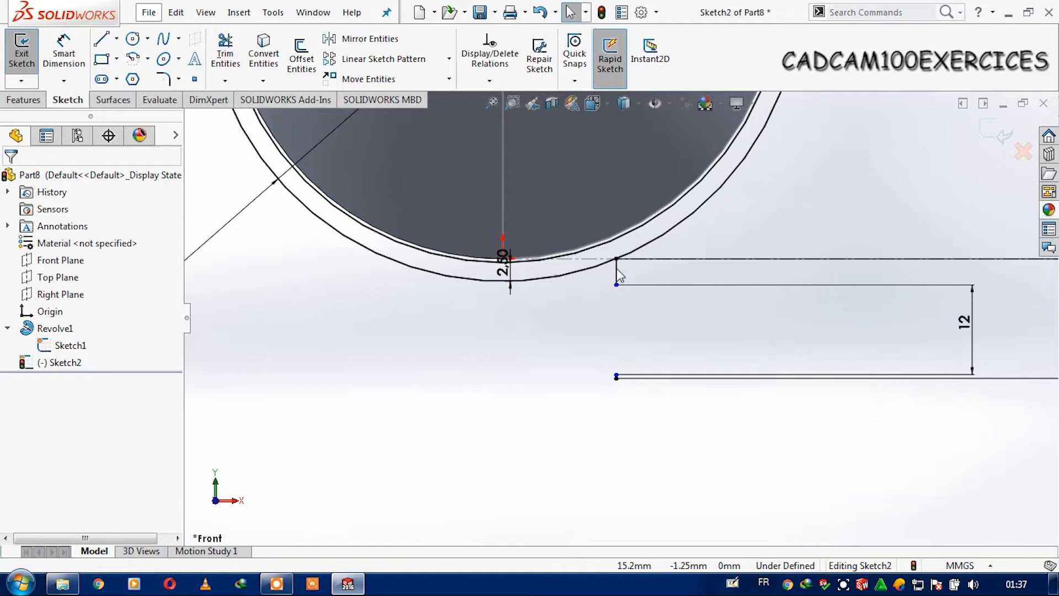
scroll(619, 346, down, 3)
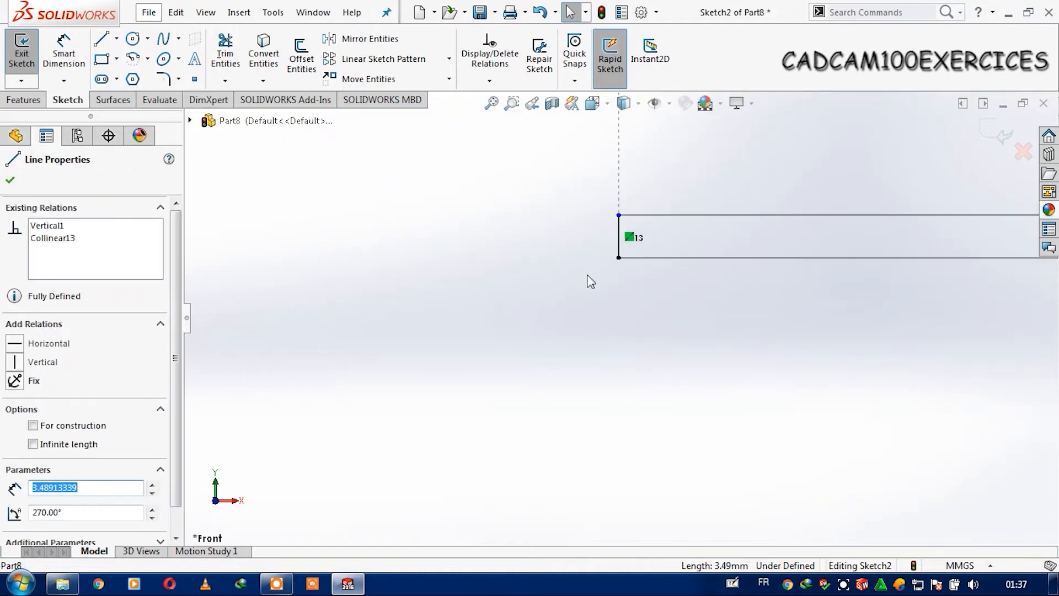
- Add an equal relation between the two short collinear vertical segments below the cup
ctrl+click(618, 246)
scroll(710, 281, up, 5)
scroll(710, 280, up, 3)
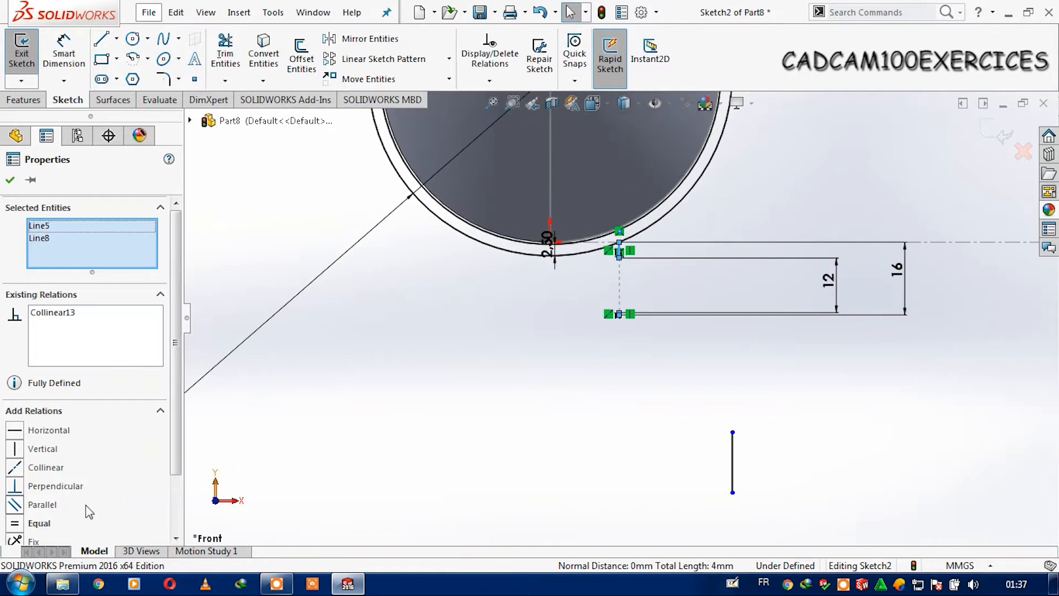
click(30, 528)
click(573, 411)
- Draw a right-bulging centre-point semicircle, about 6 mm in radius, spanning the gap between the two collinear vertical segments
scroll(661, 290, down, 3)
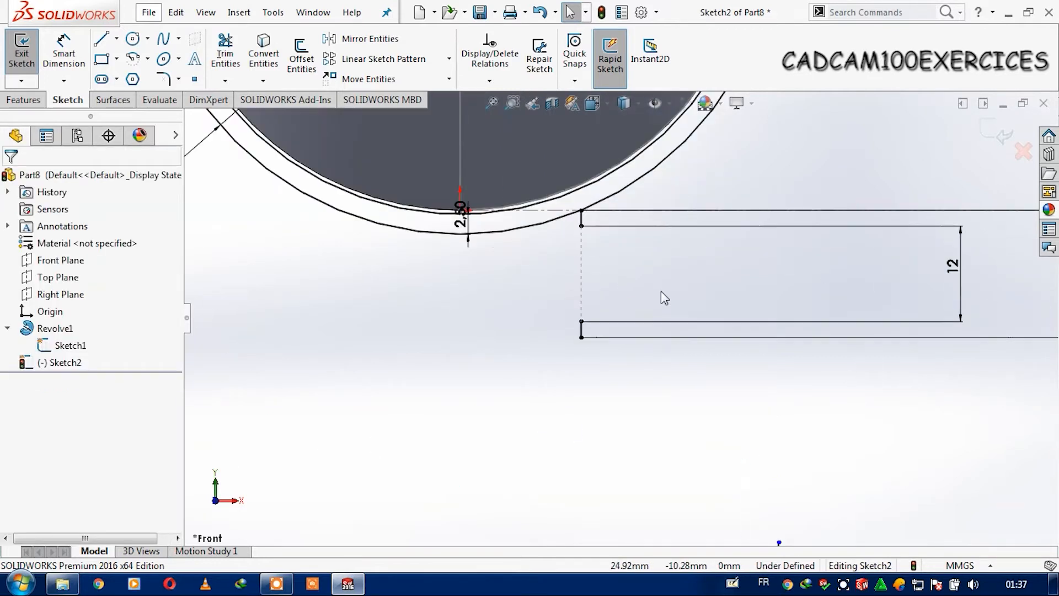
scroll(619, 411, up, 2)
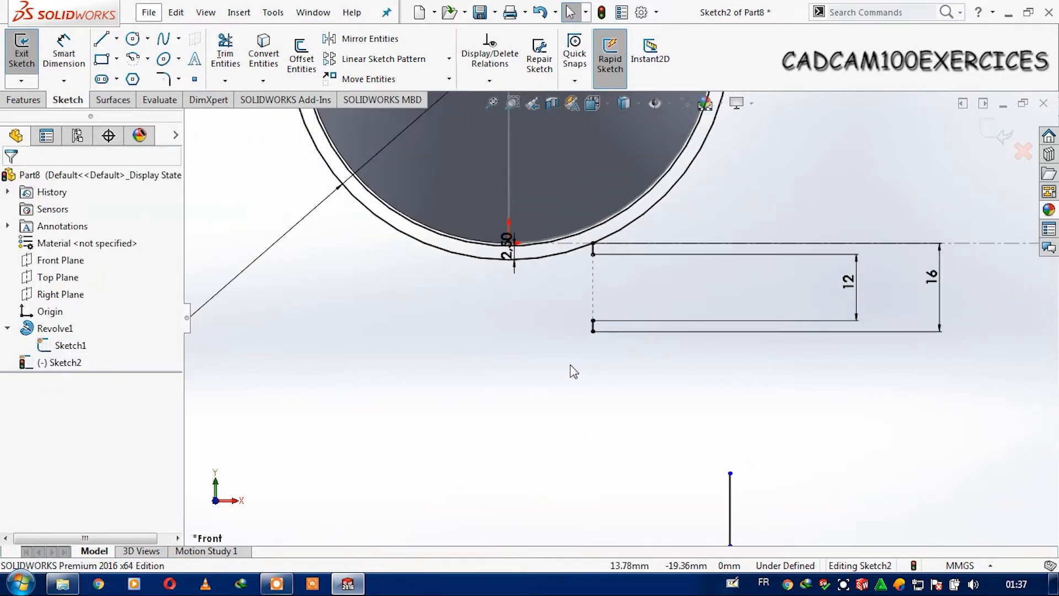
scroll(572, 371, up, 3)
scroll(616, 343, down, 4)
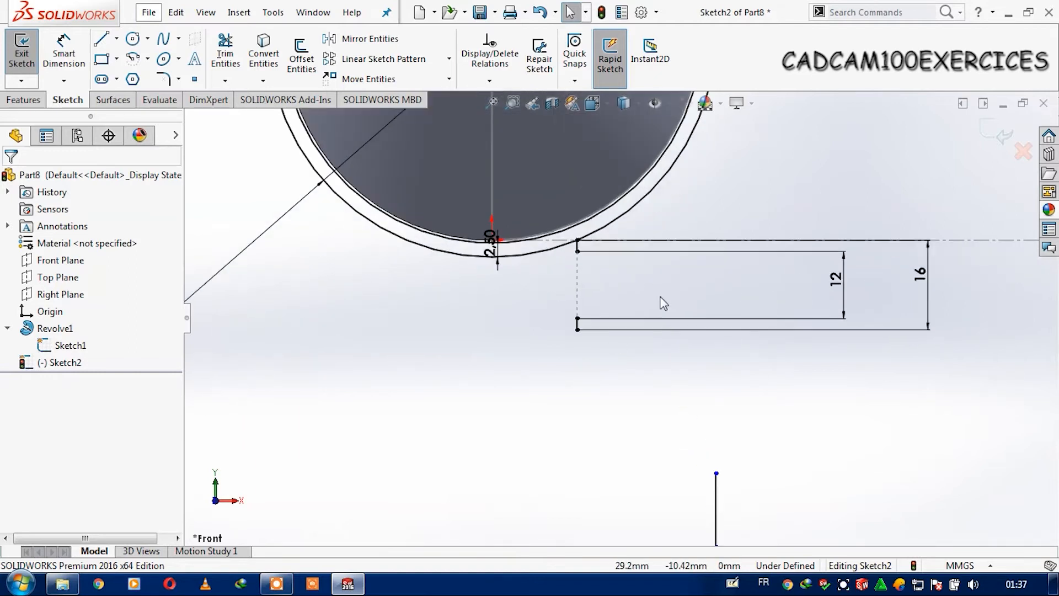
click(133, 58)
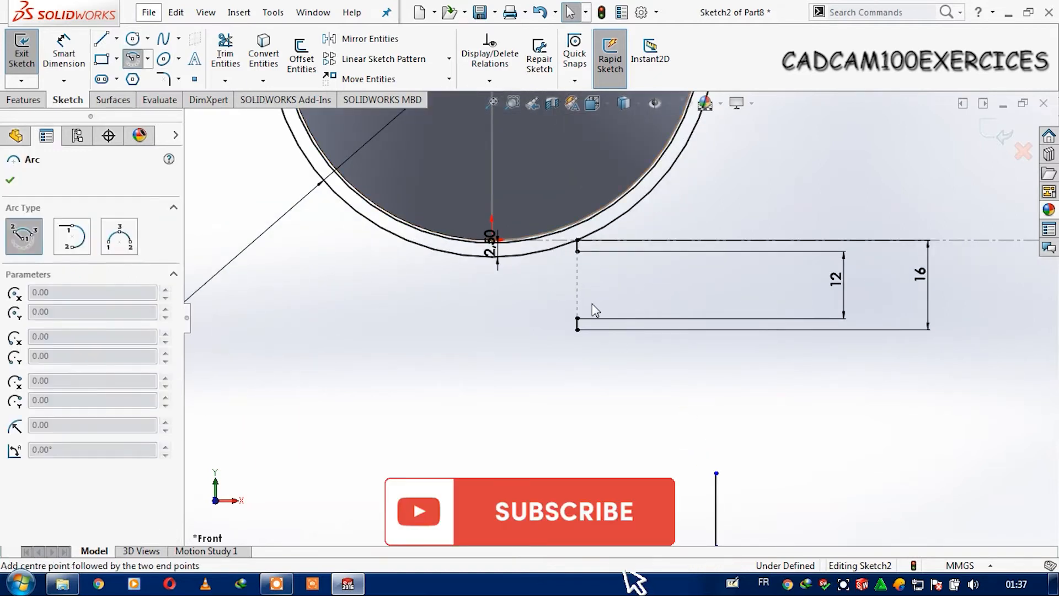
click(577, 286)
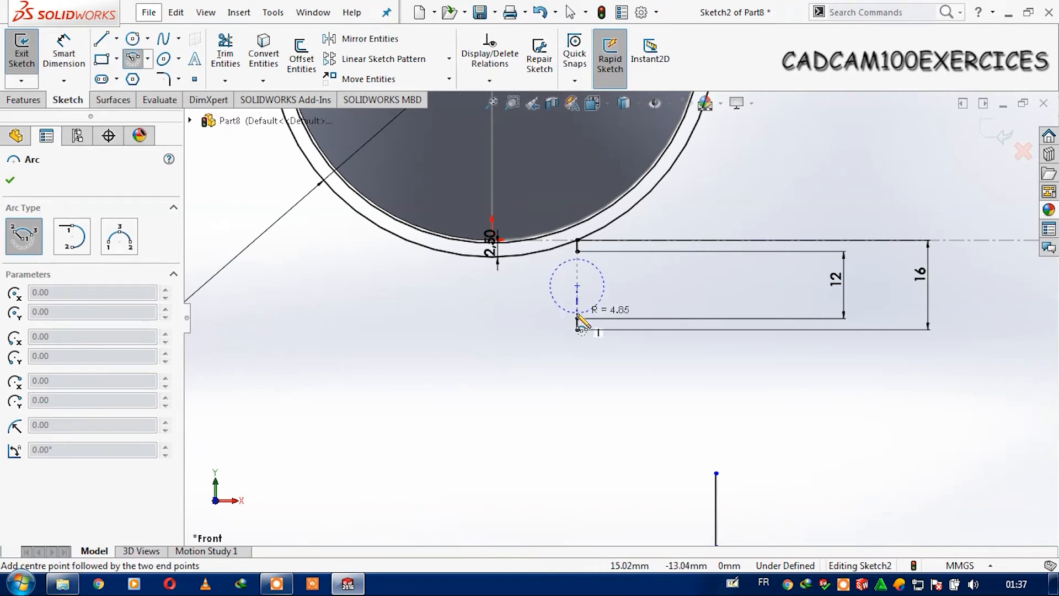
click(578, 254)
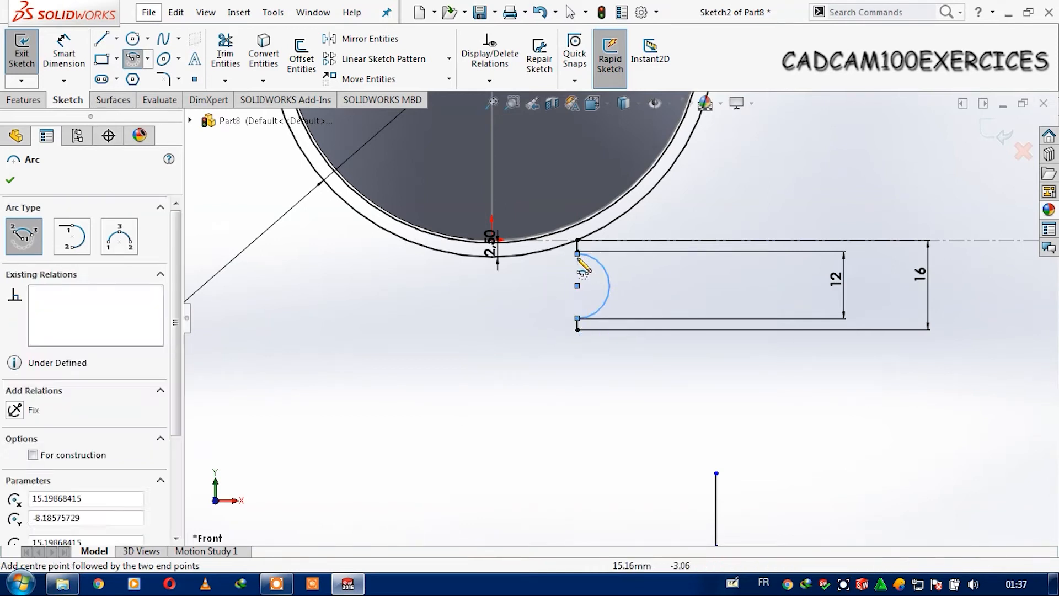
key(Escape)
- Merge the semicircle's upper endpoint with the bottom endpoint of the upper vertical segment
scroll(578, 258, down, 4)
click(588, 251)
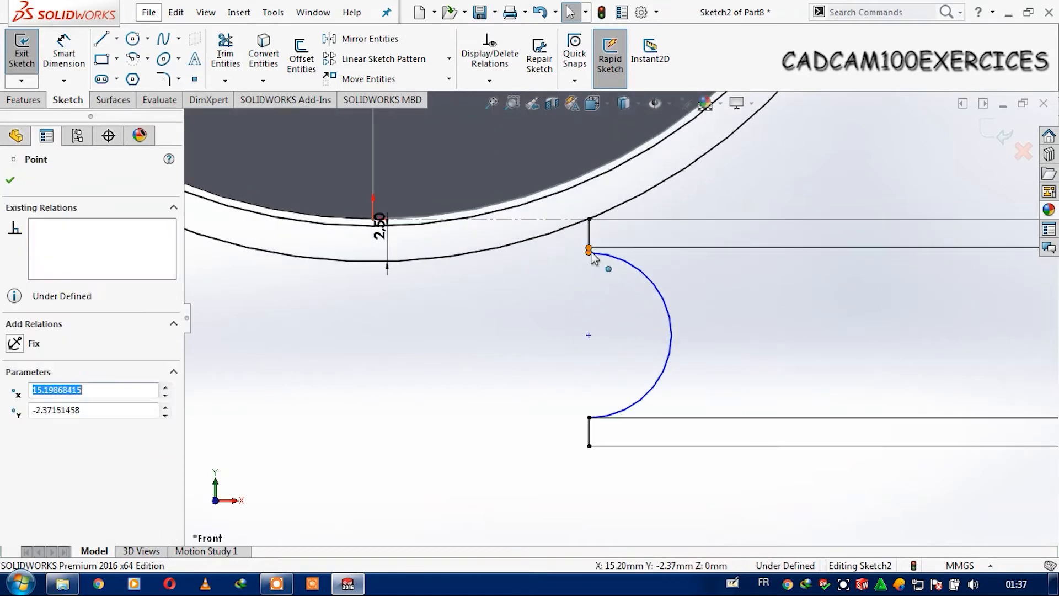
ctrl+click(589, 247)
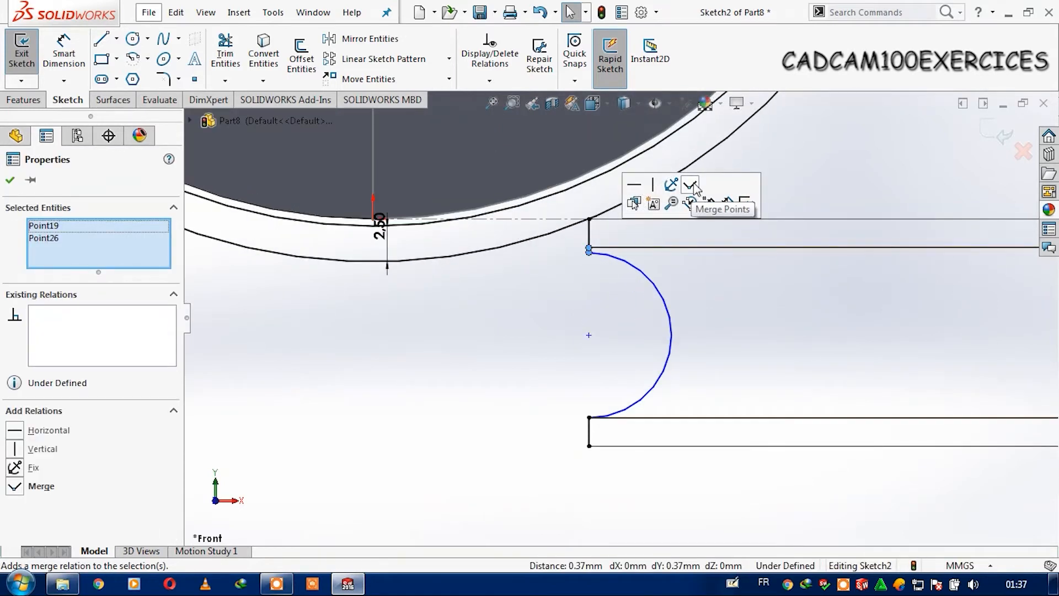
click(690, 186)
click(617, 316)
click(589, 417)
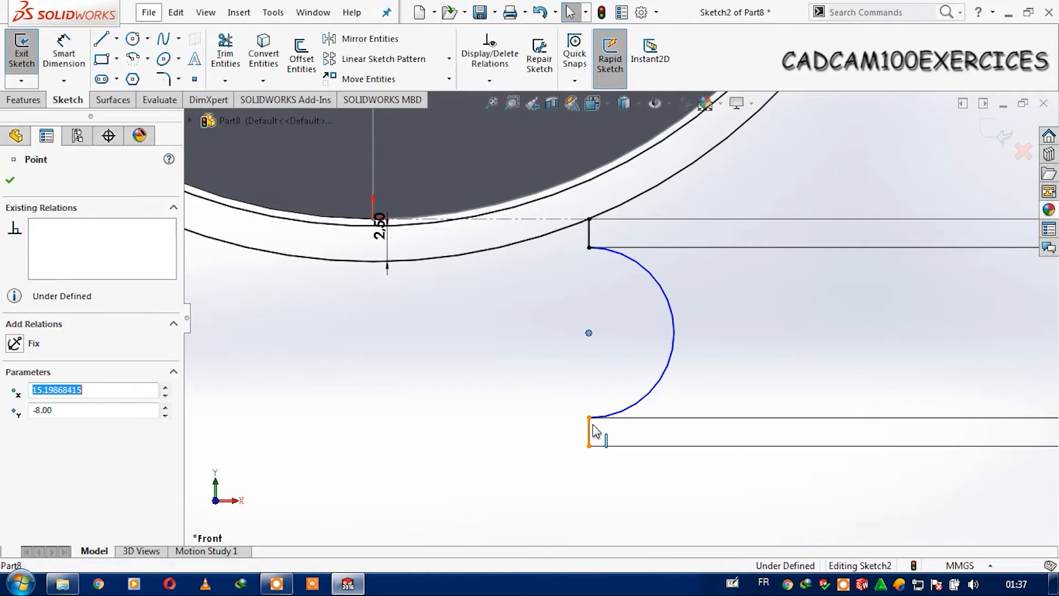
ctrl+click(590, 432)
click(653, 366)
click(590, 300)
- Add a vertical relation between the semicircle's centre point and its upper endpoint
click(589, 333)
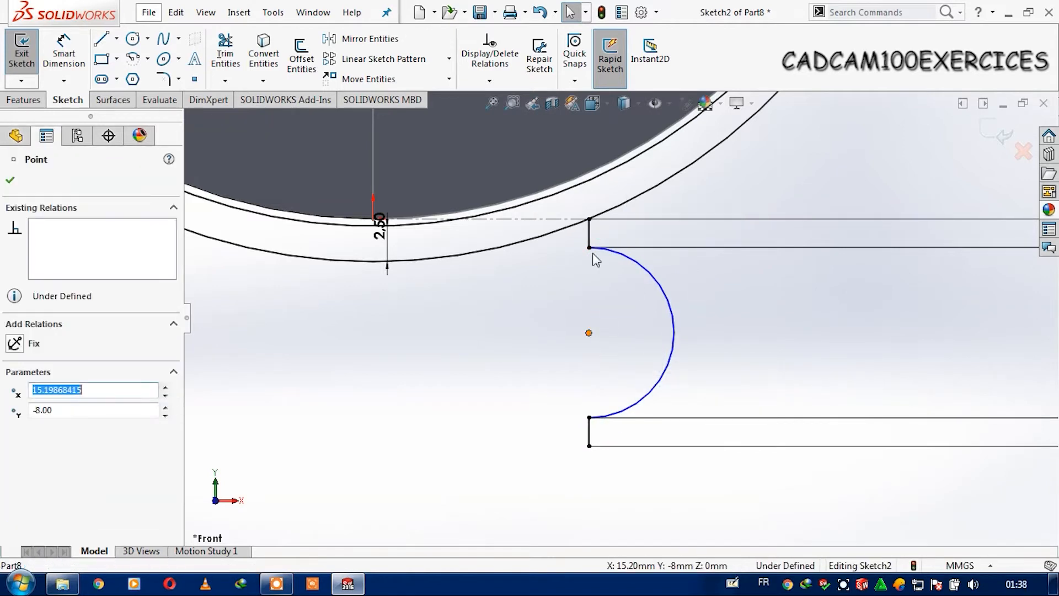
ctrl+click(589, 248)
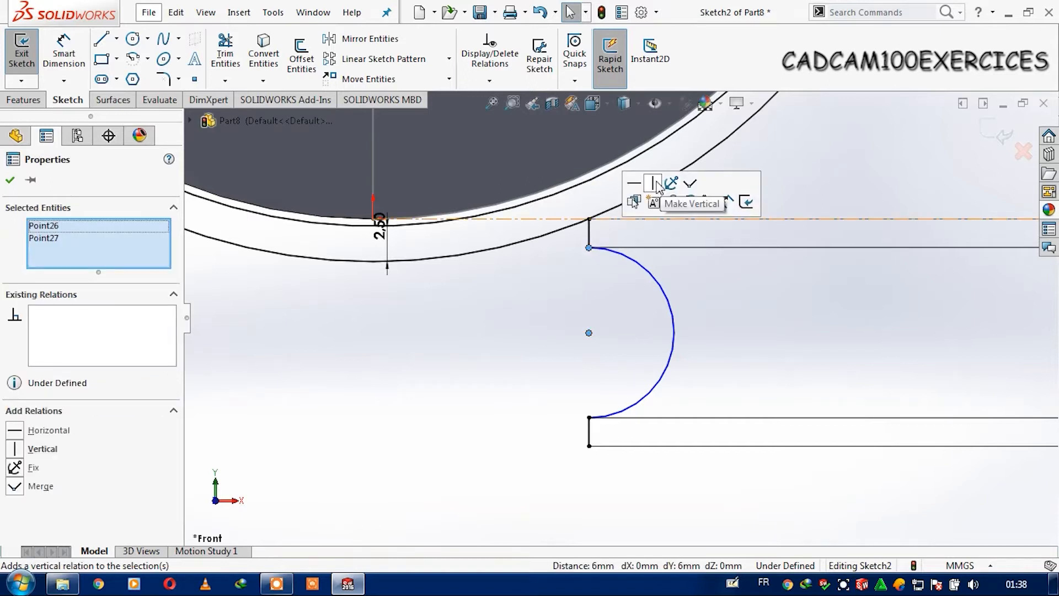
click(667, 184)
click(787, 335)
scroll(819, 371, up, 8)
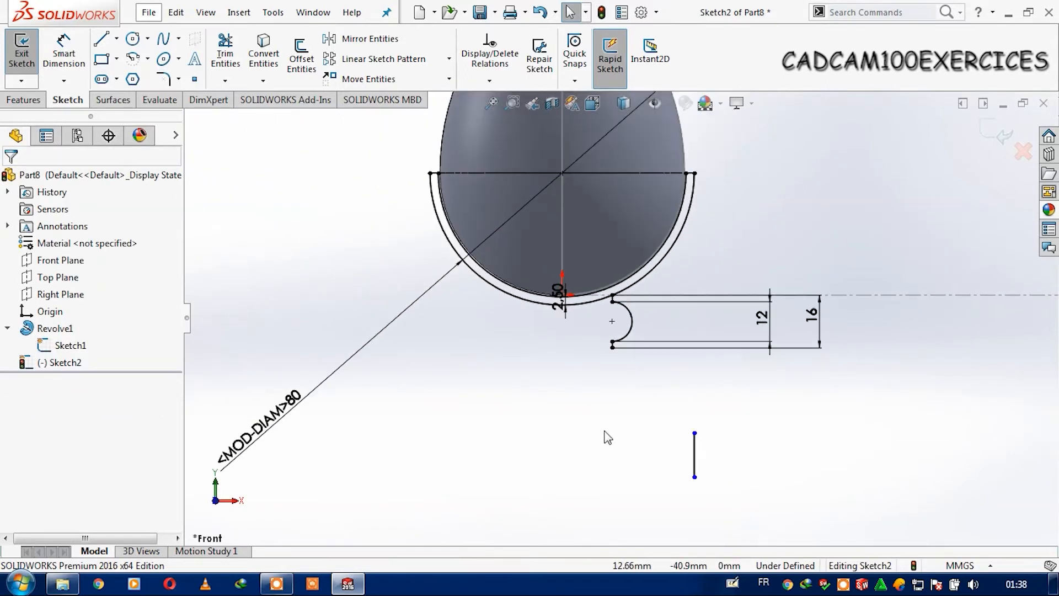
scroll(711, 369, down, 2)
scroll(790, 386, down, 1)
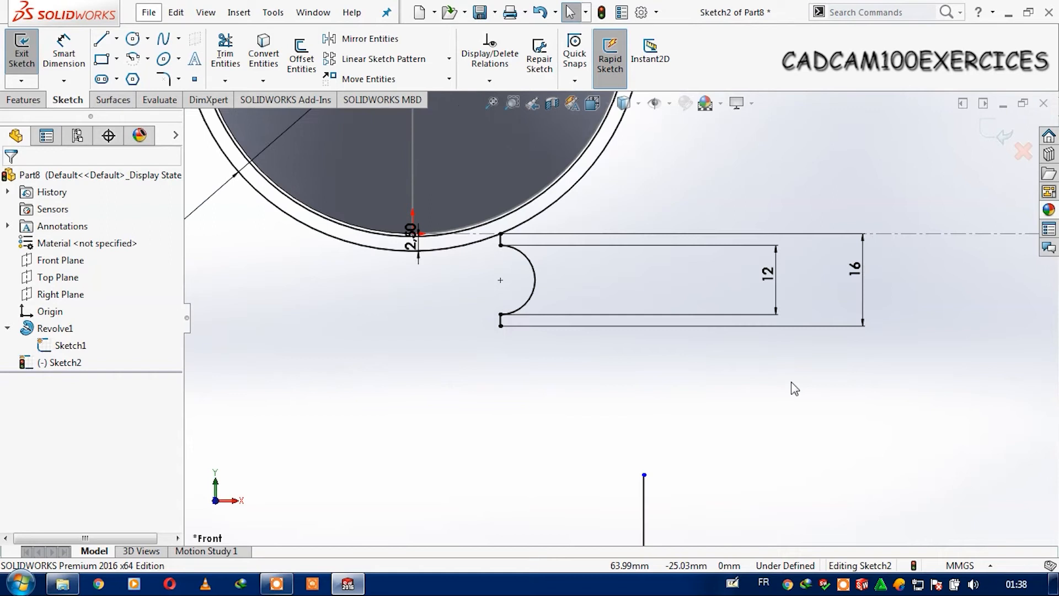
scroll(711, 388, up, 1)
scroll(638, 381, up, 2)
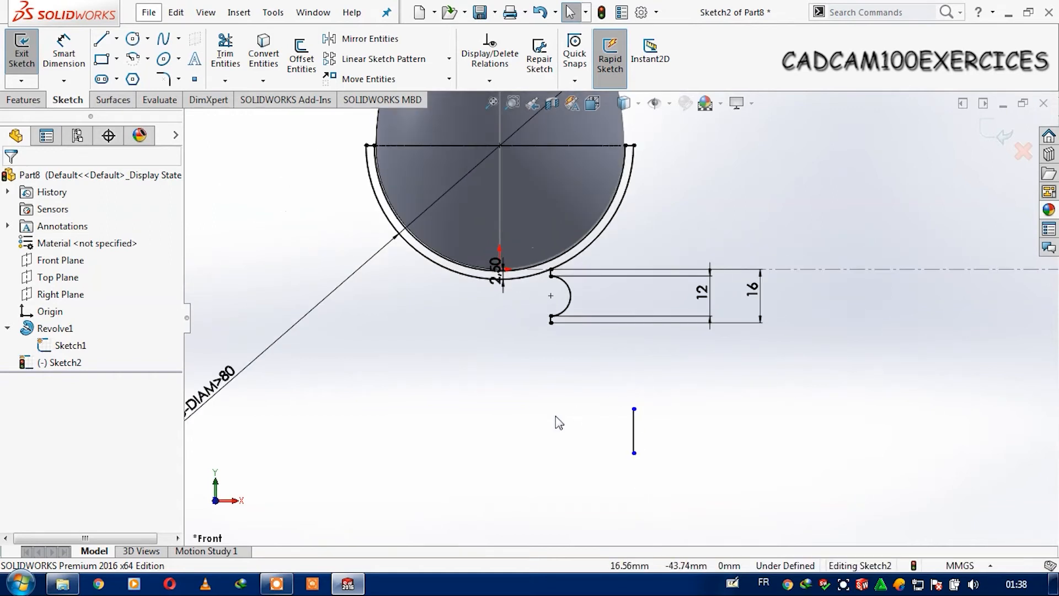
scroll(599, 407, up, 4)
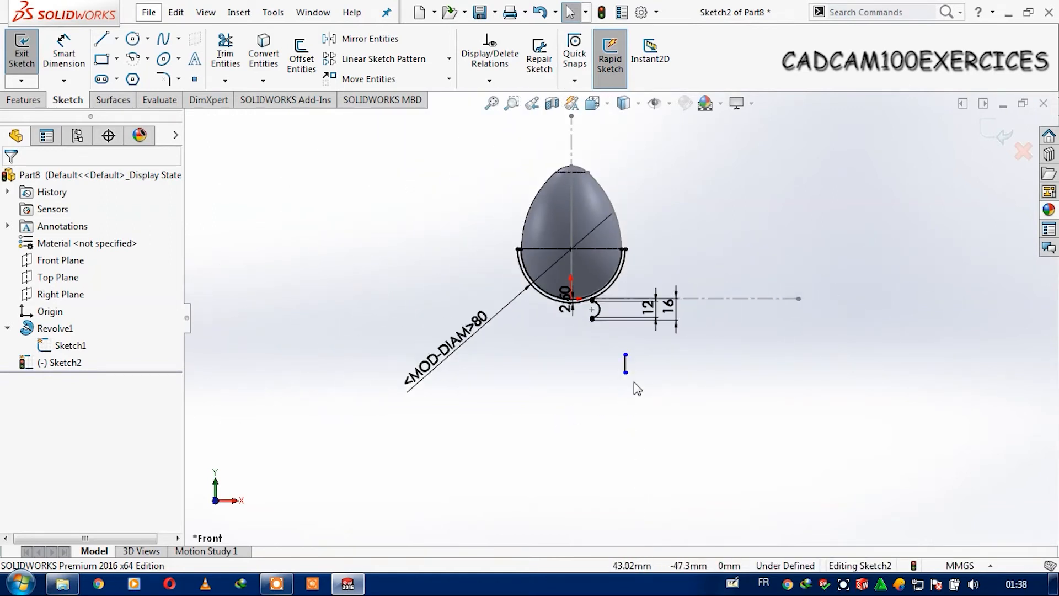
- Dimension the vertical distance from the lower collinear segment's bottom endpoint to the separate lowest line's bottom endpoint as 35 mm
scroll(636, 397, down, 2)
scroll(631, 386, down, 5)
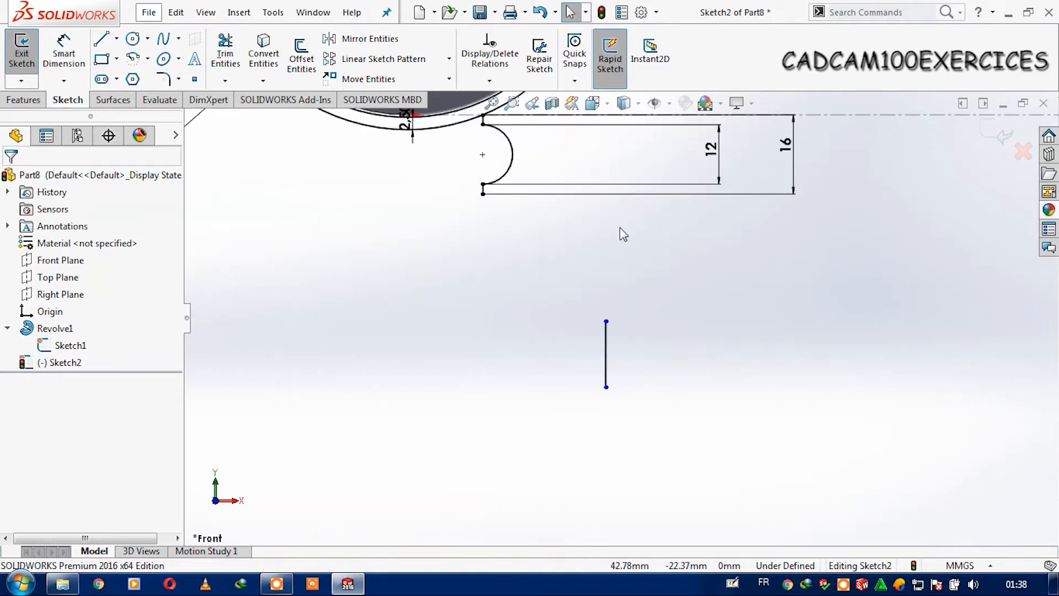
click(64, 67)
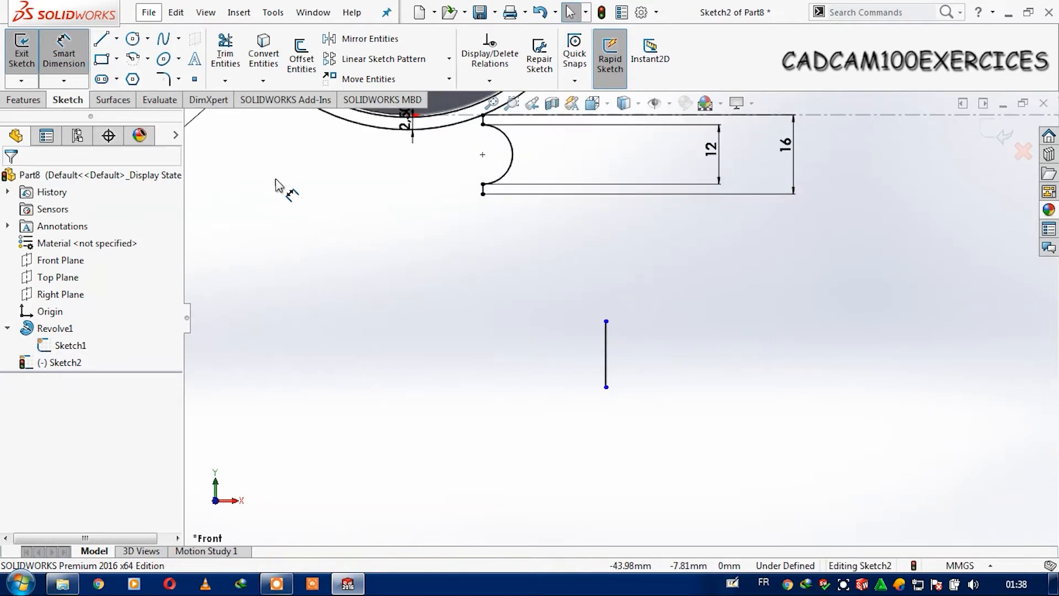
click(612, 391)
scroll(576, 287, up, 2)
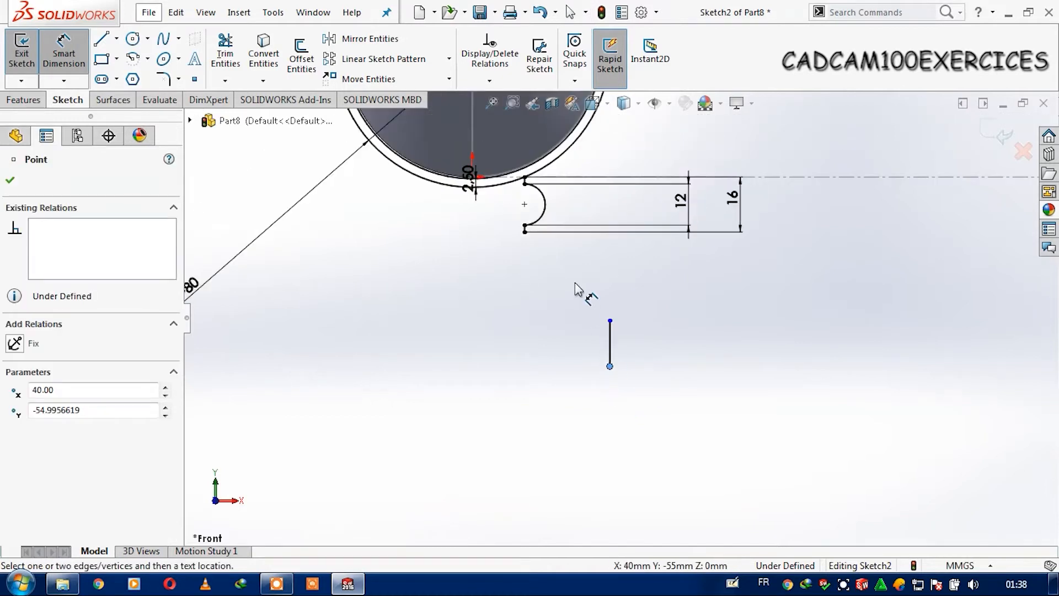
scroll(565, 294, up, 1)
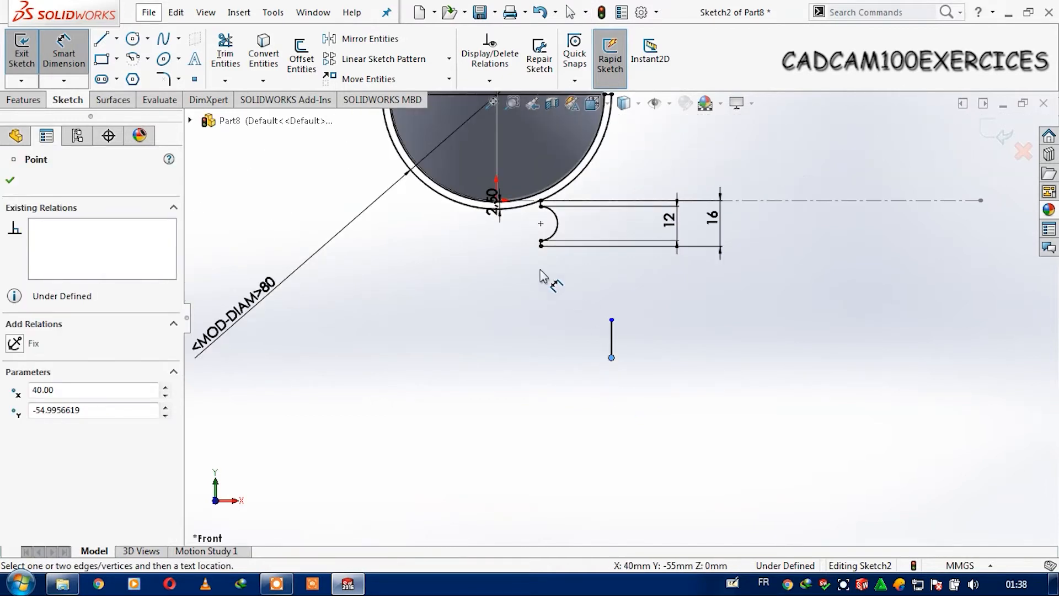
click(540, 246)
right_click(766, 324)
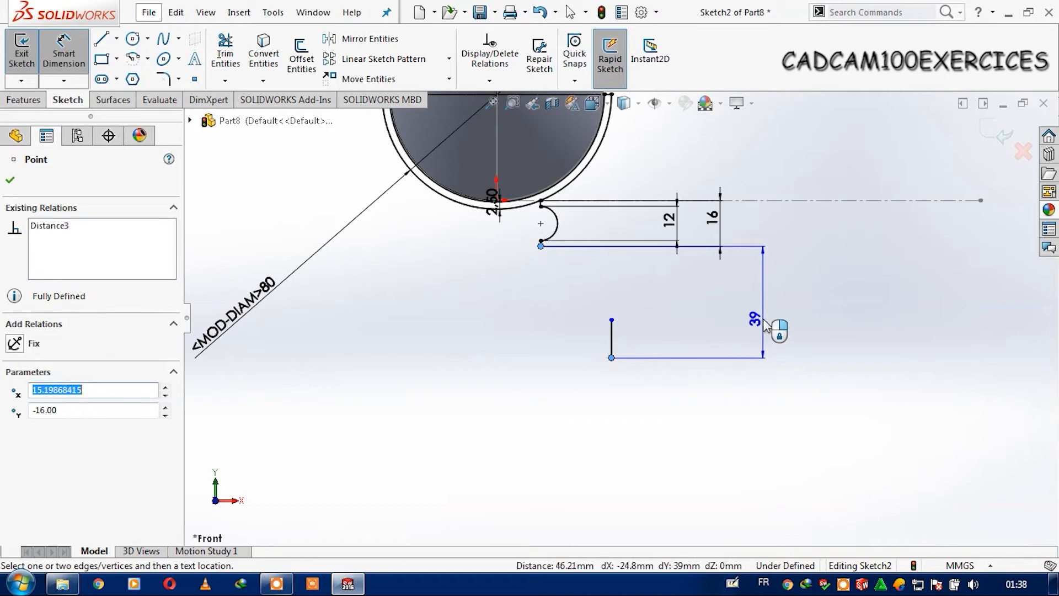
click(766, 325)
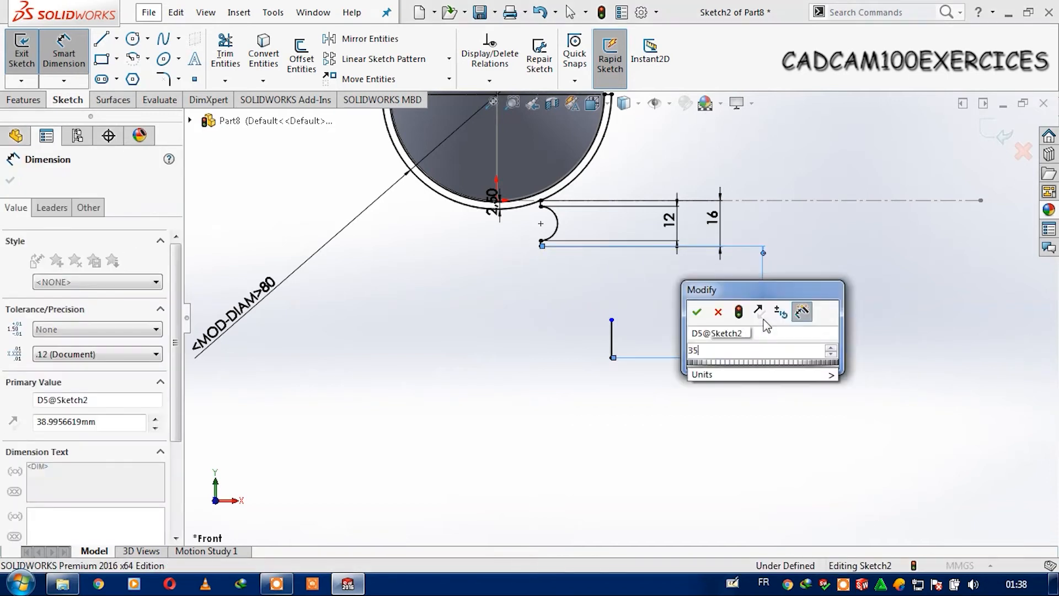
text(35)
key(Return)
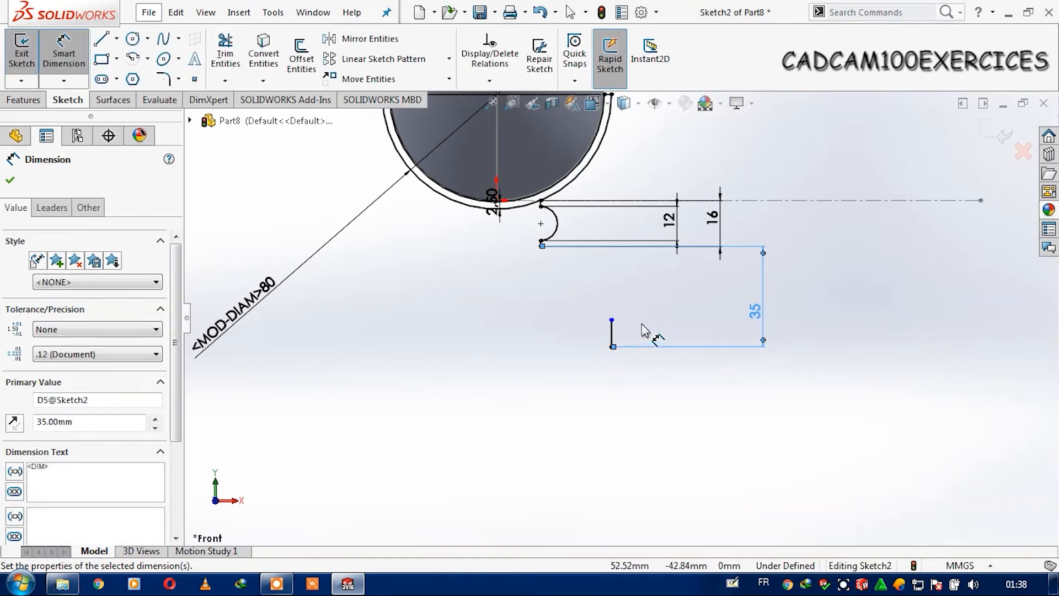
- Dimension the length of the separate lowest vertical line as 4 mm
click(611, 334)
click(717, 339)
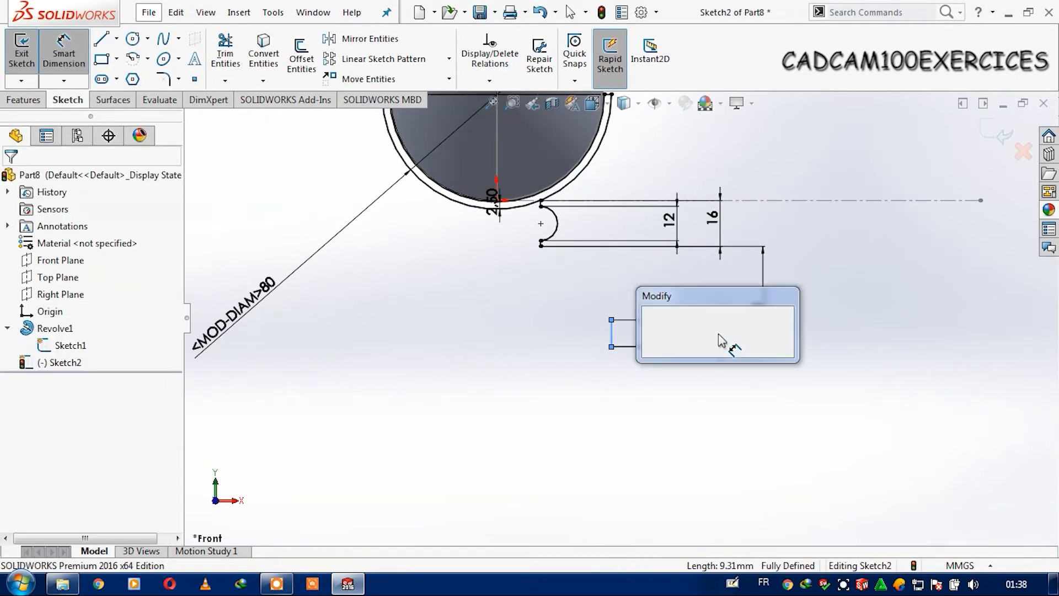
text(4)
key(Return)
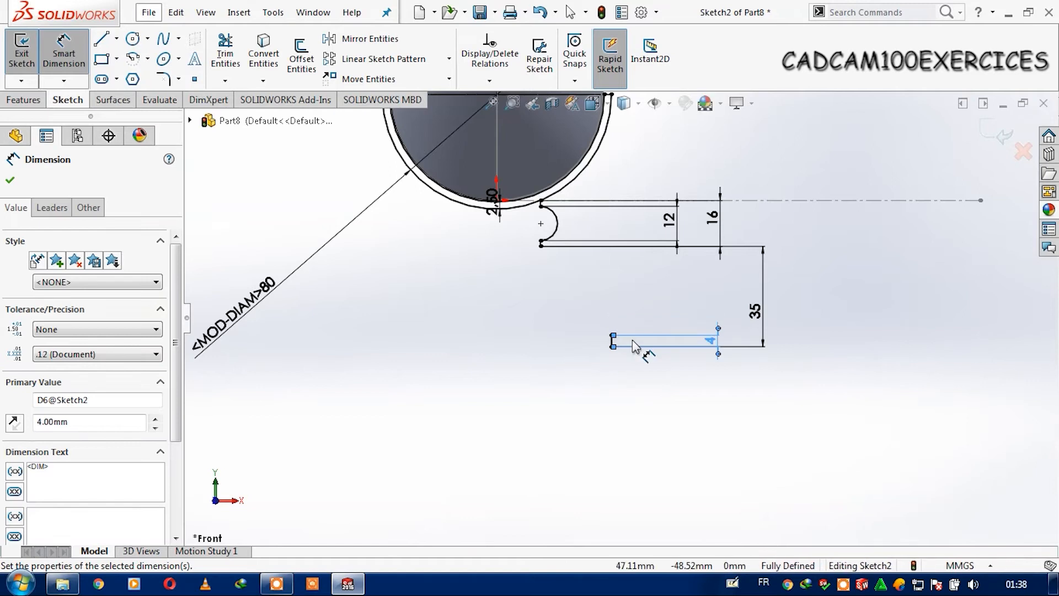
scroll(634, 366, down, 2)
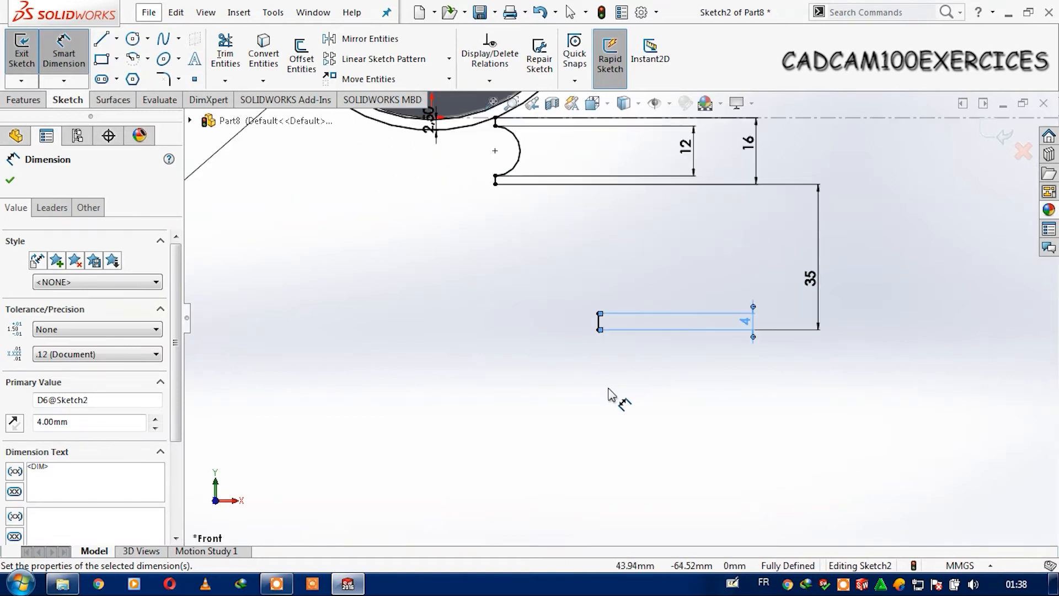
key(Escape)
- Draw a vertical line from the inner cup arc's lowest point down to the level of the 4 mm line's bottom endpoint
scroll(524, 338, up, 2)
scroll(544, 265, down, 2)
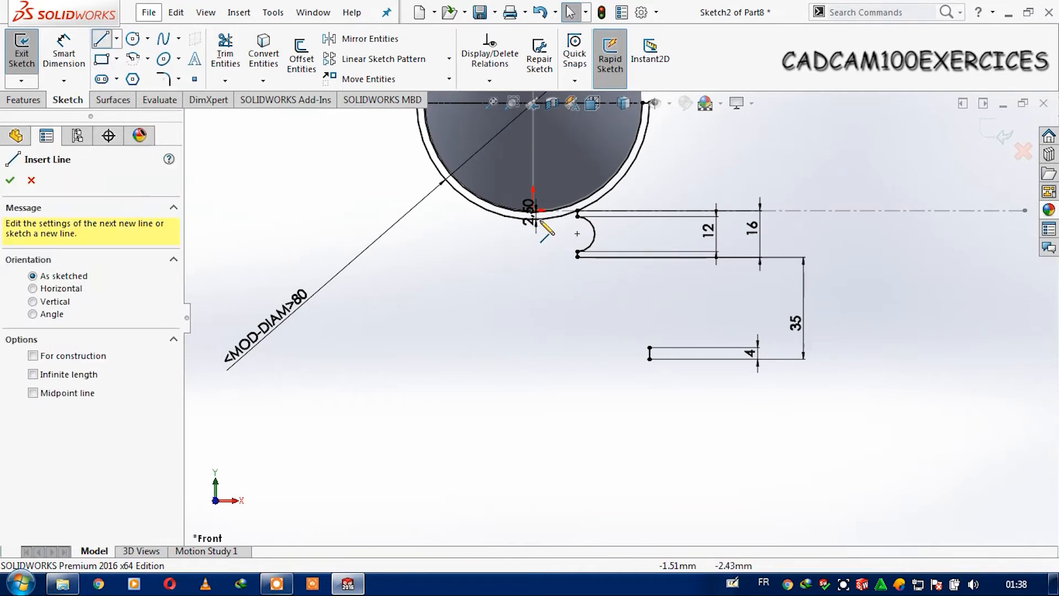
scroll(568, 229, down, 6)
scroll(625, 287, down, 1)
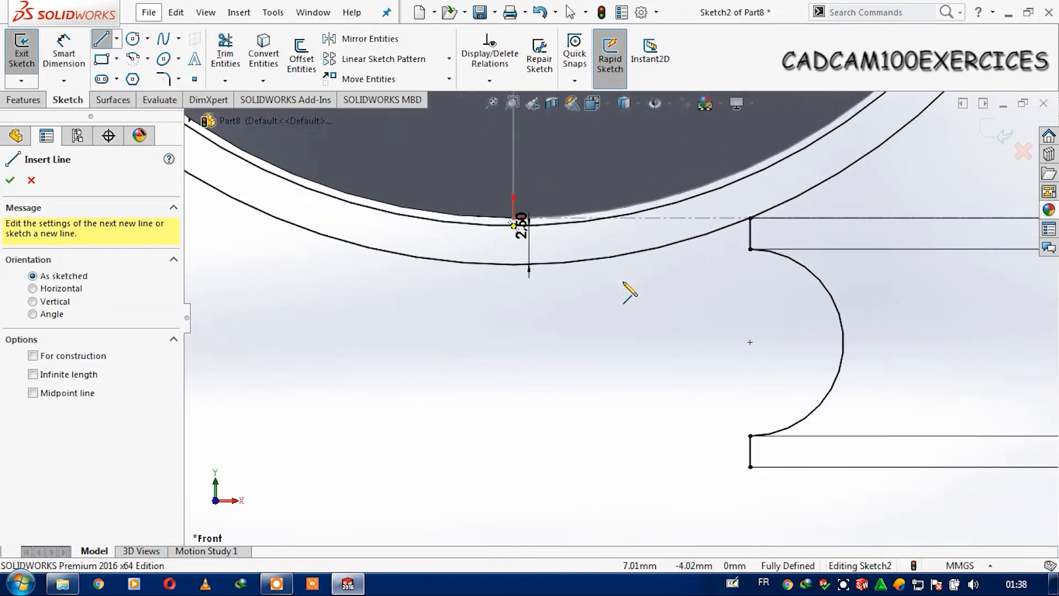
scroll(625, 288, up, 3)
scroll(623, 303, up, 2)
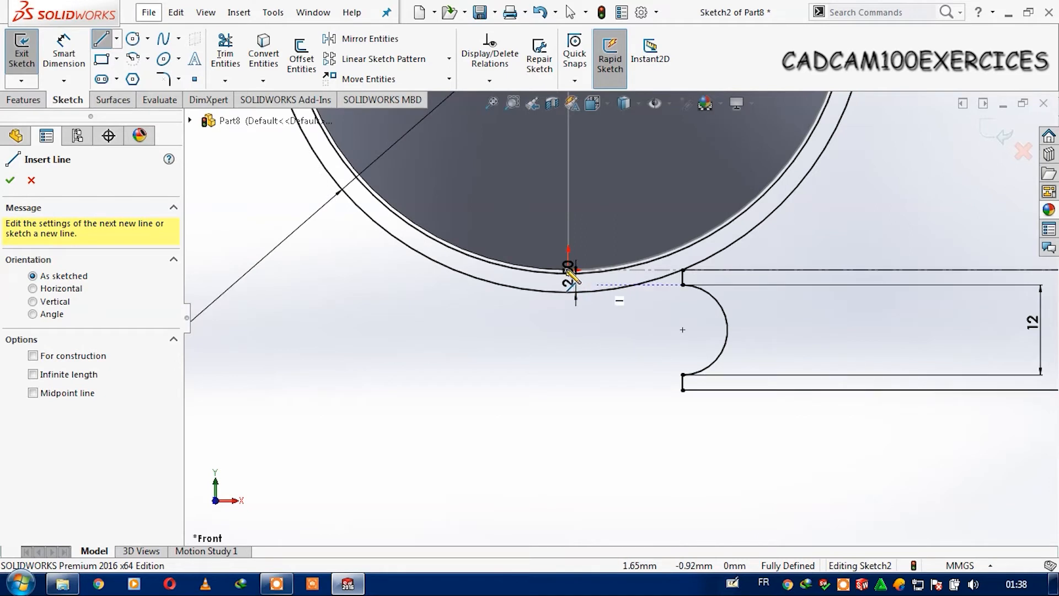
scroll(576, 292, down, 2)
scroll(575, 282, down, 6)
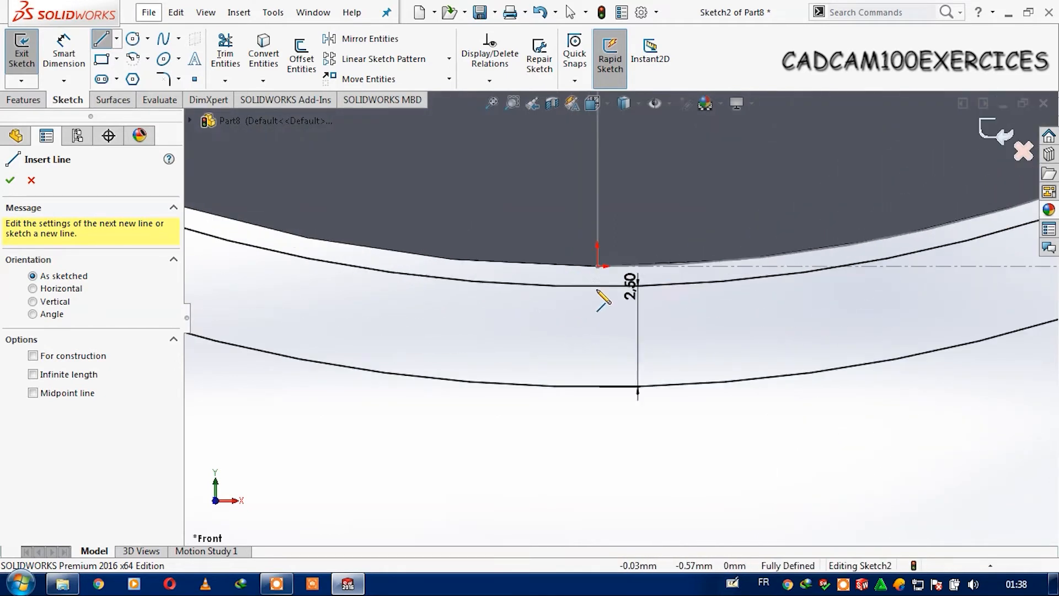
click(595, 285)
scroll(595, 386, up, 6)
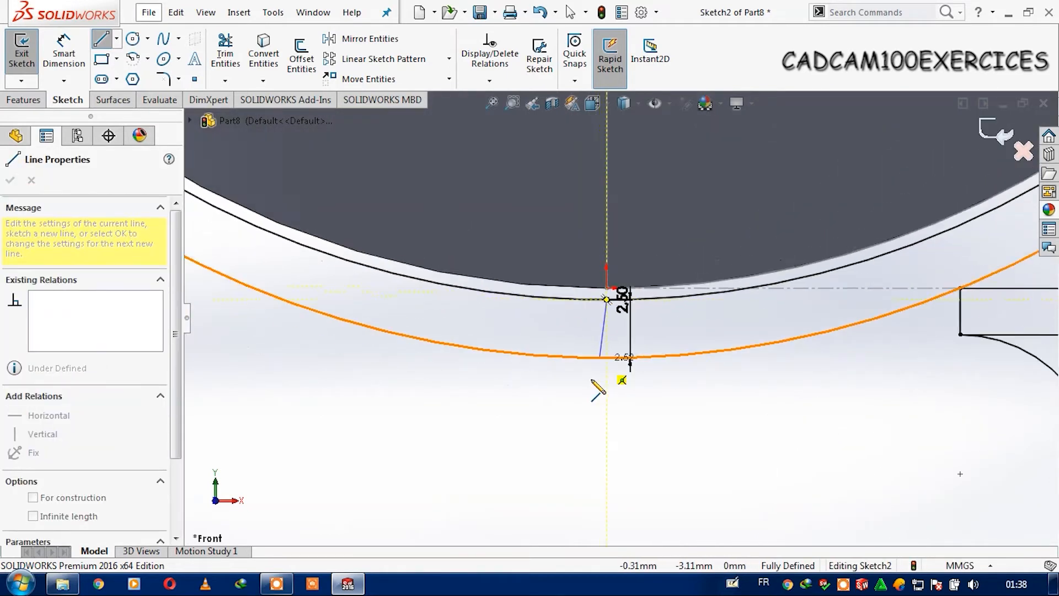
scroll(591, 401, up, 4)
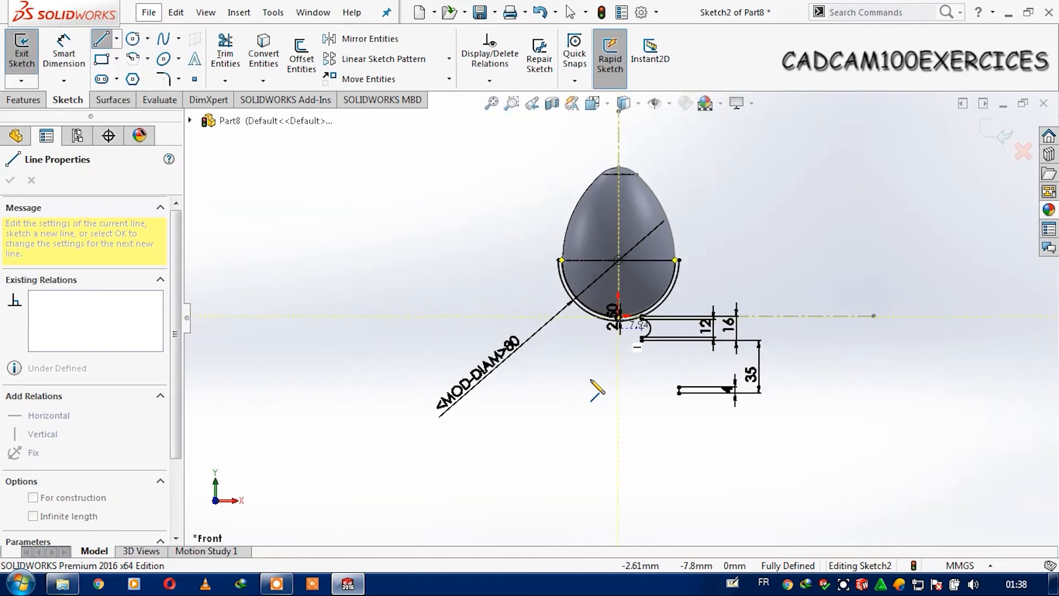
click(618, 393)
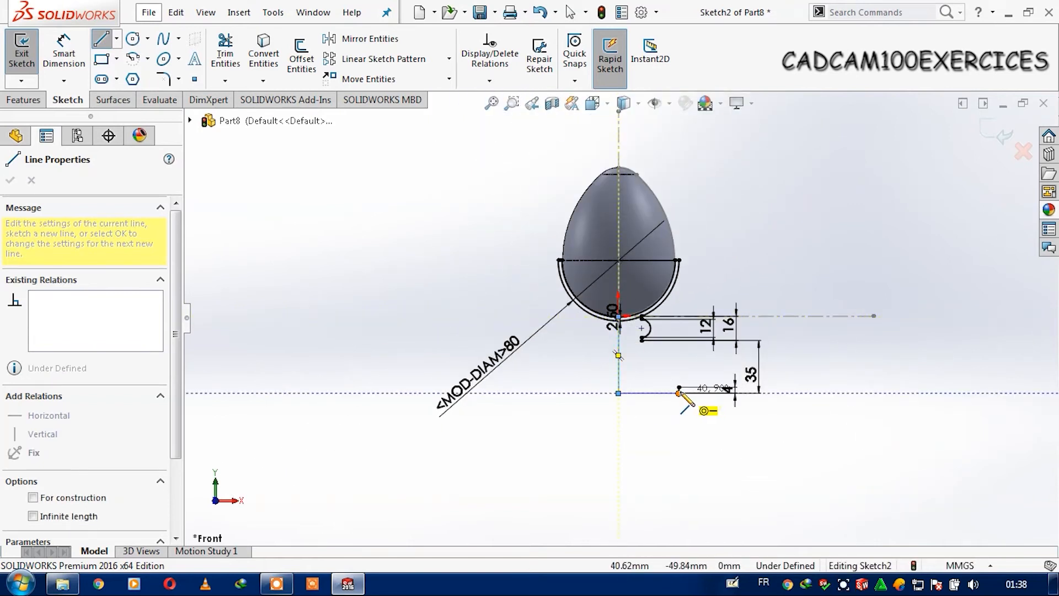
- Continue with a horizontal line about 40 mm long to the bottom endpoint of the 4 mm vertical line
click(679, 393)
key(Escape)
key(Escape)
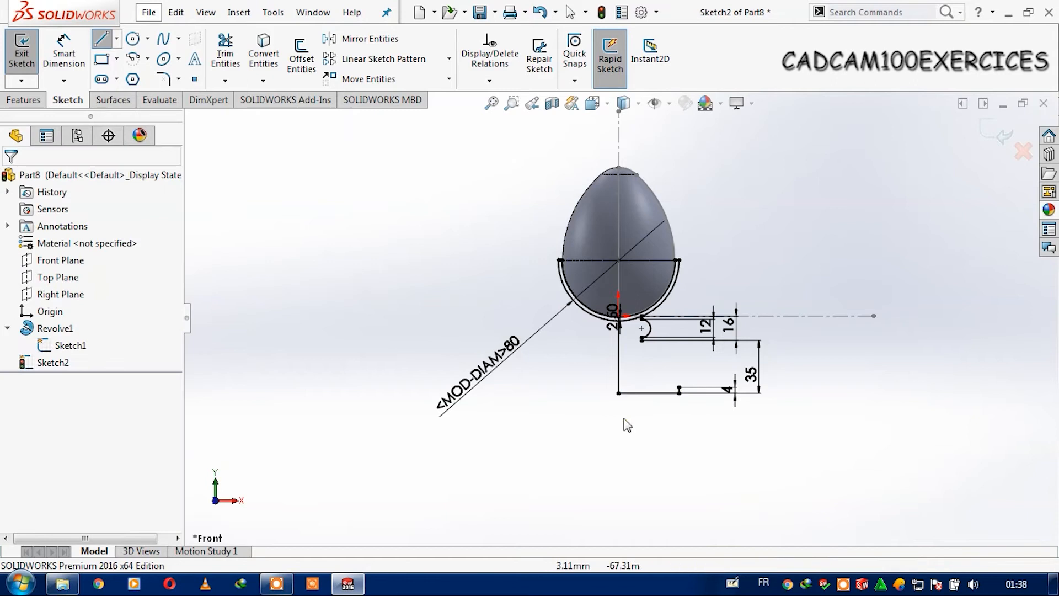
scroll(597, 318, down, 3)
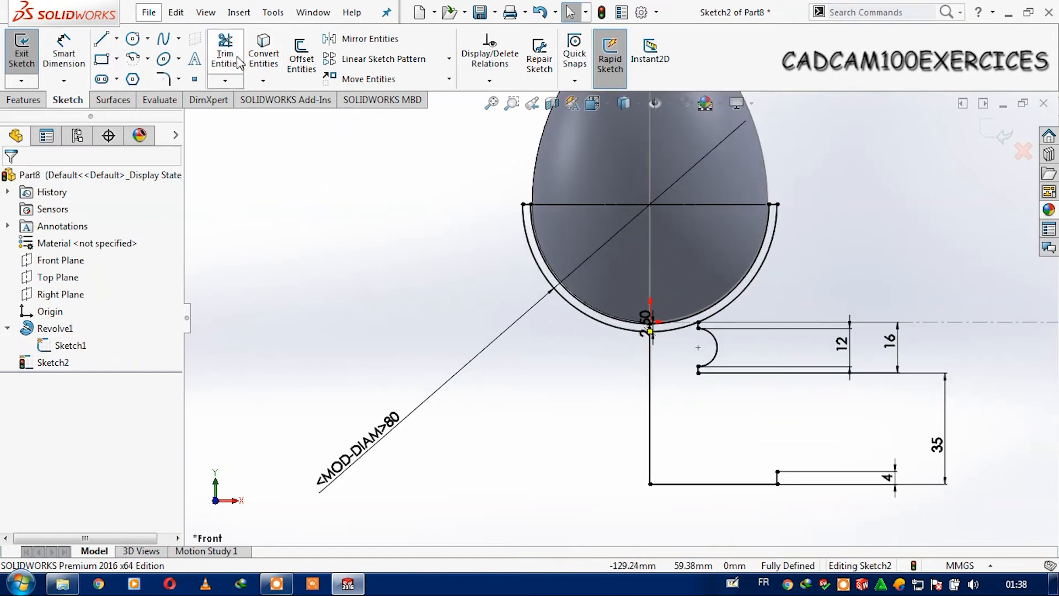
- Trim away the left half of both cup arcs and the outer arc's part inside the stem, and move the 2.50 mm dimension clear of the profile
click(232, 55)
click(580, 319)
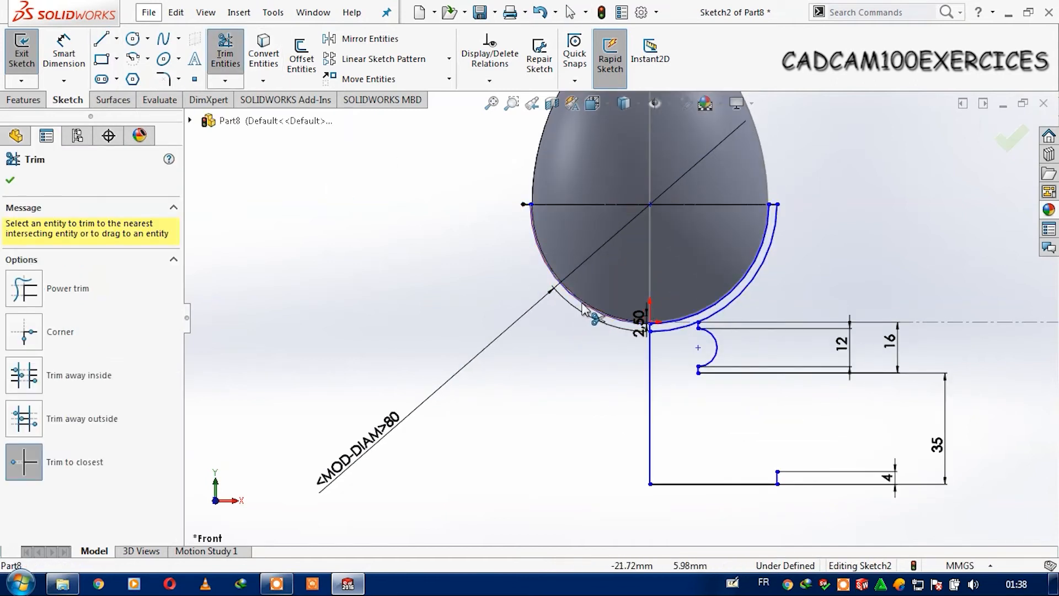
click(562, 305)
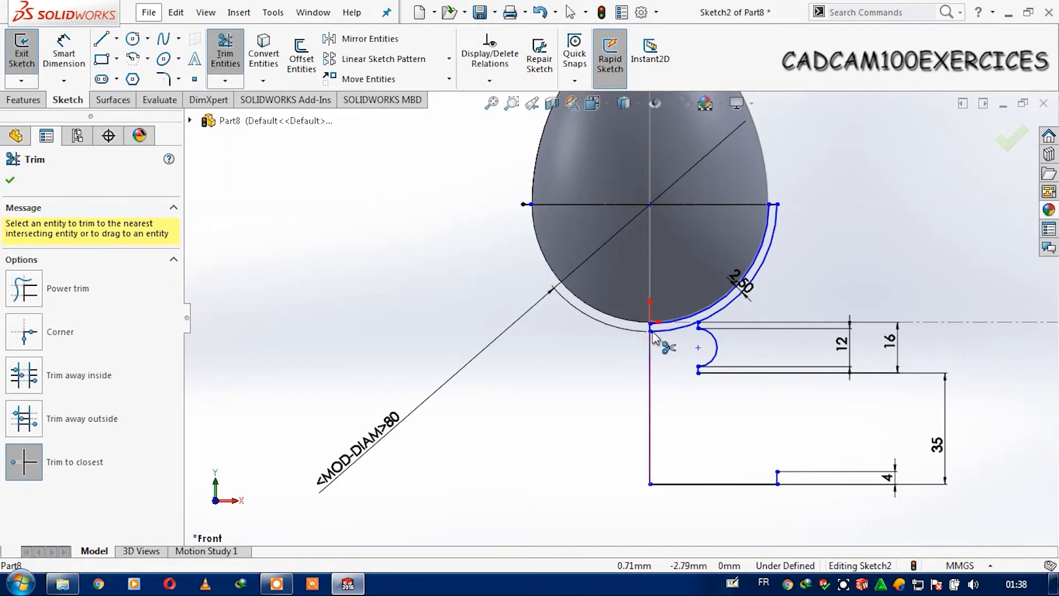
key(Escape)
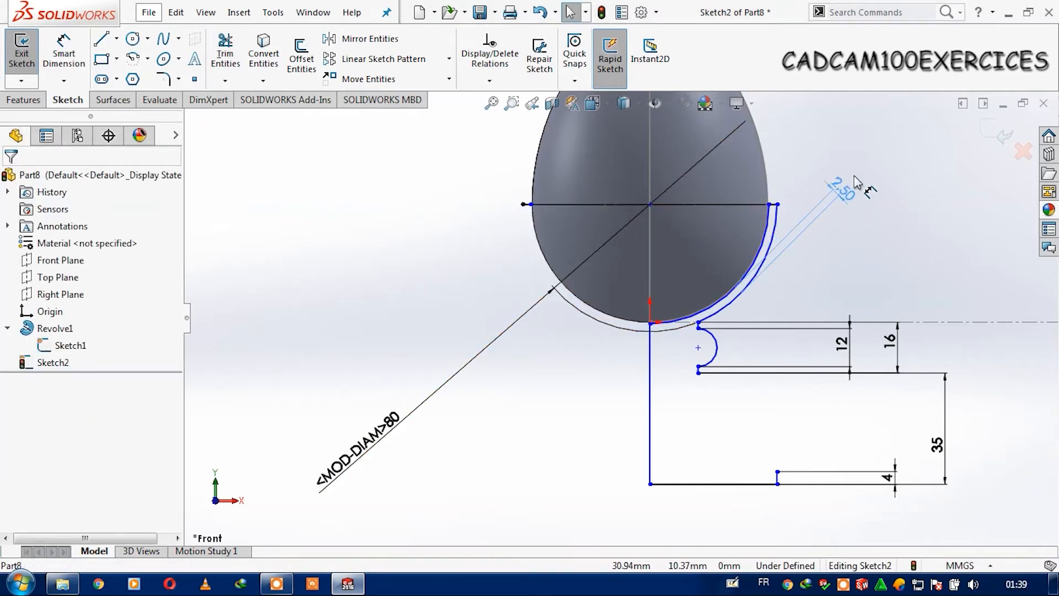
click(845, 251)
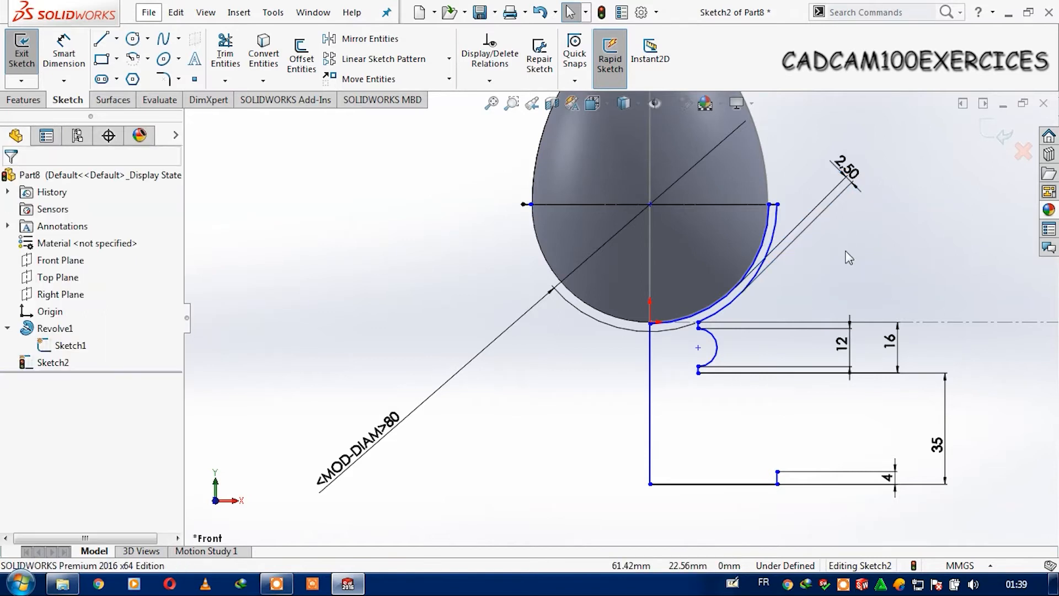
- Add a horizontal relation between the inner cup arc's upper endpoint and the arc centre on the egg's axis
scroll(798, 213, down, 3)
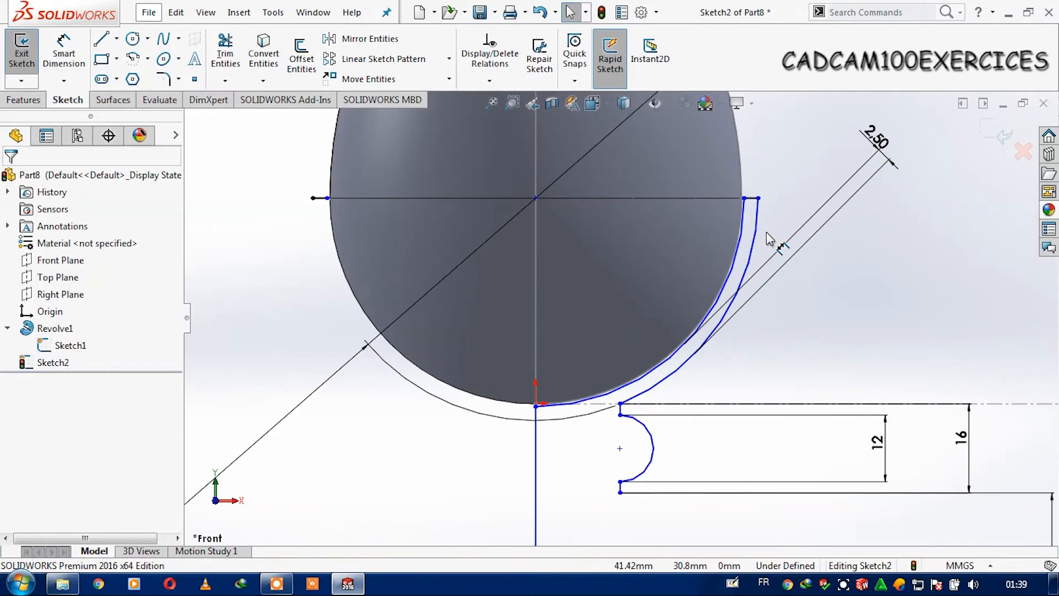
click(744, 198)
ctrl+click(535, 199)
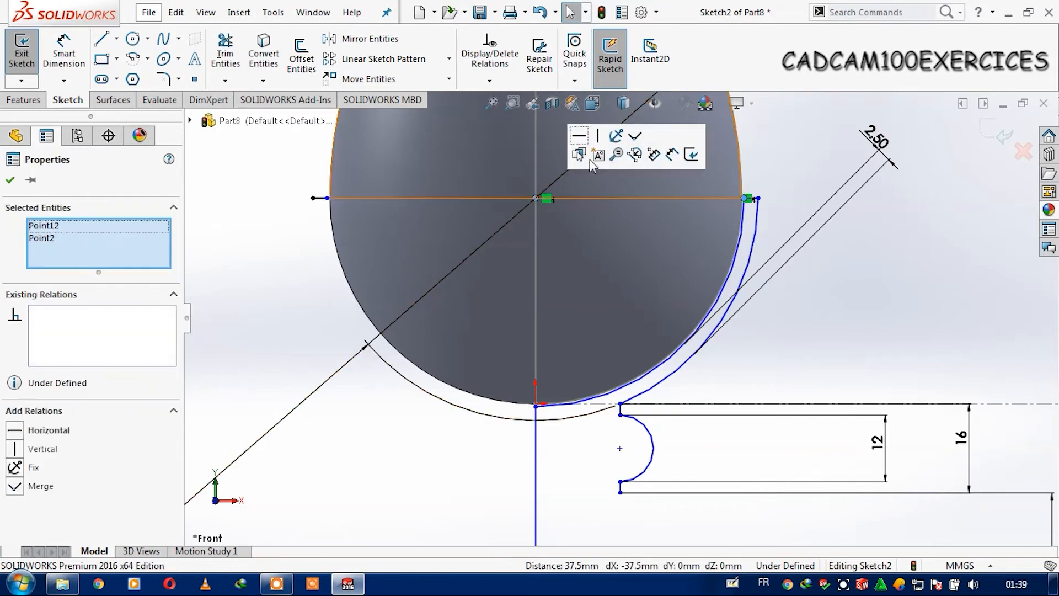
click(582, 138)
click(919, 276)
click(78, 45)
click(745, 212)
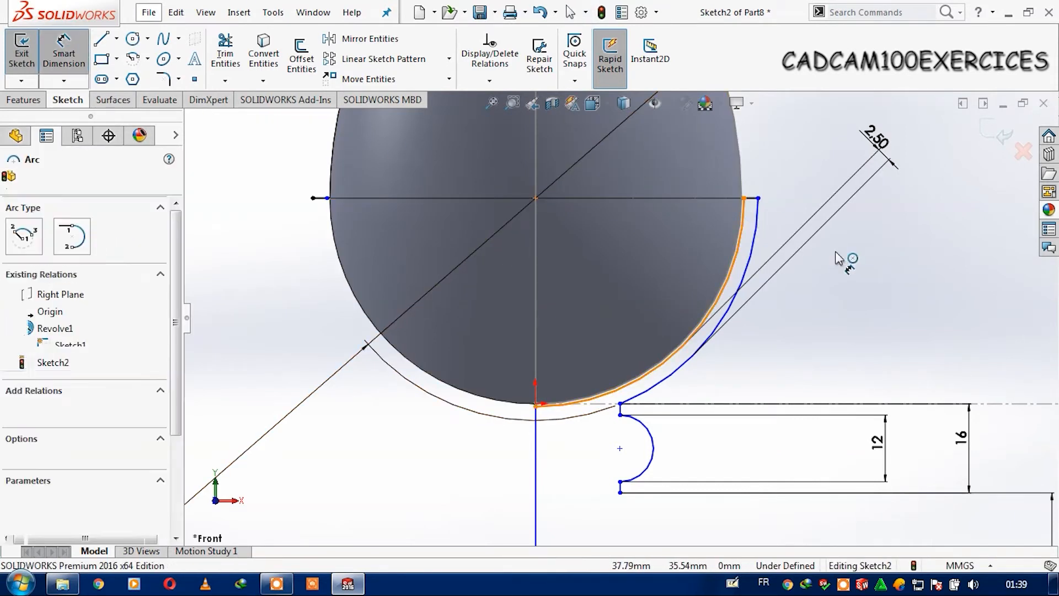
click(940, 283)
click(630, 311)
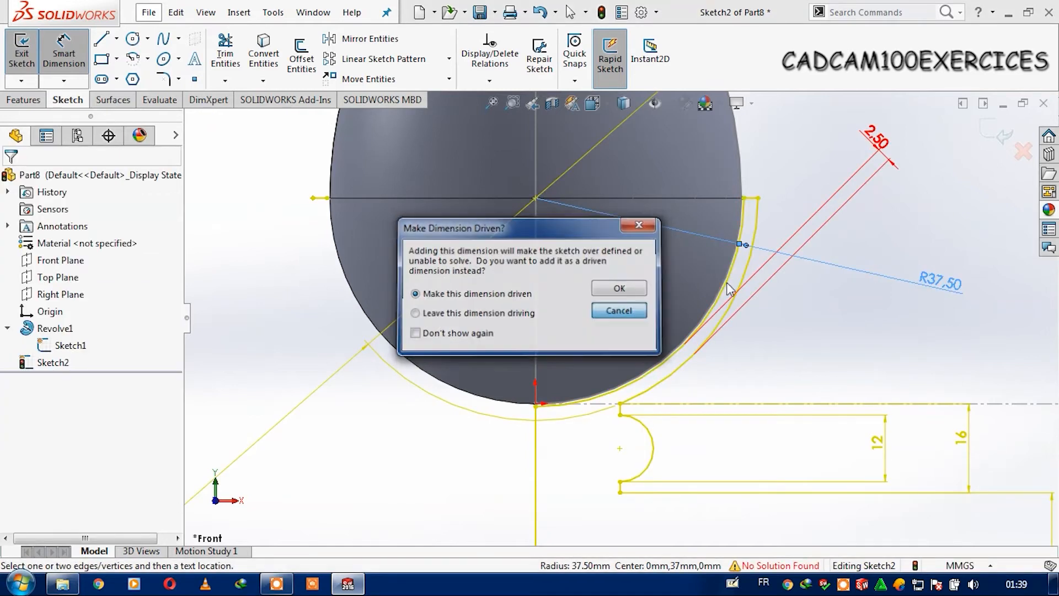
click(920, 274)
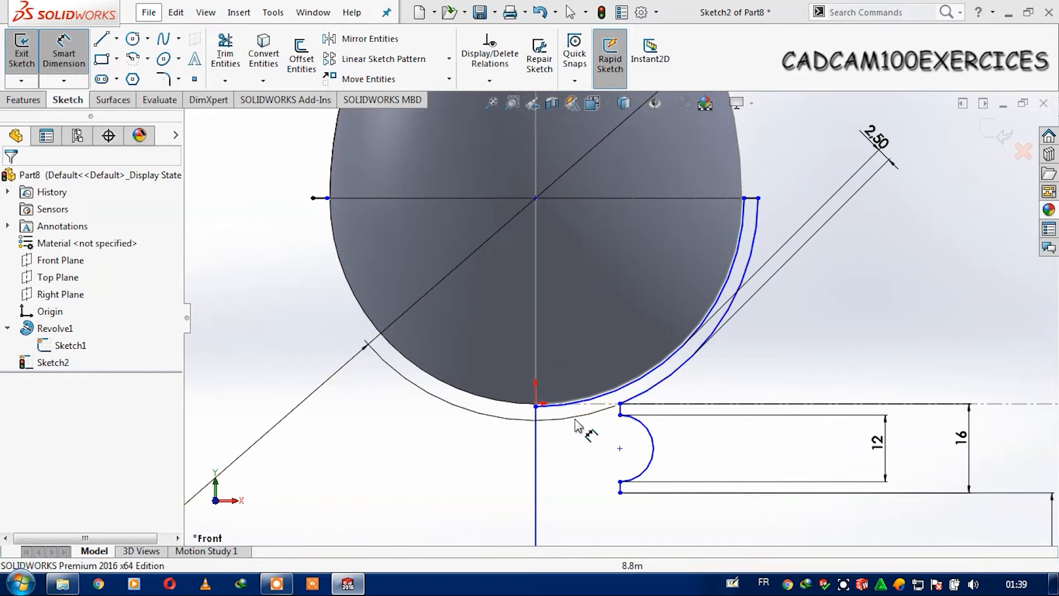
key(Escape)
- Make the long vertical line below the cup collinear with the egg's central axis line
click(536, 409)
mouse_move(542, 429)
mouse_down()
mouse_move(540, 452)
mouse_move(554, 454)
mouse_up()
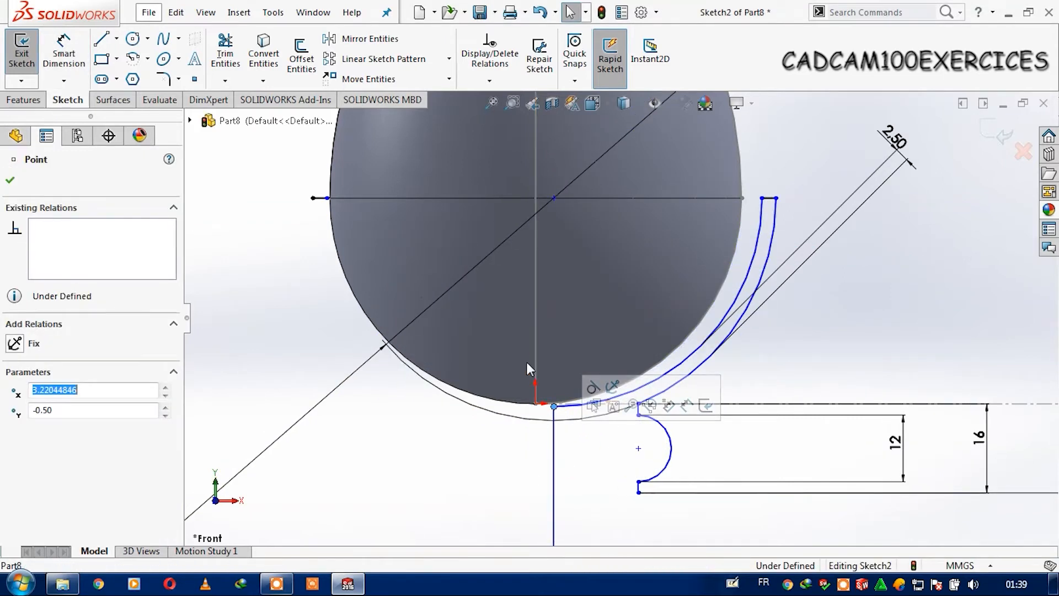
click(554, 478)
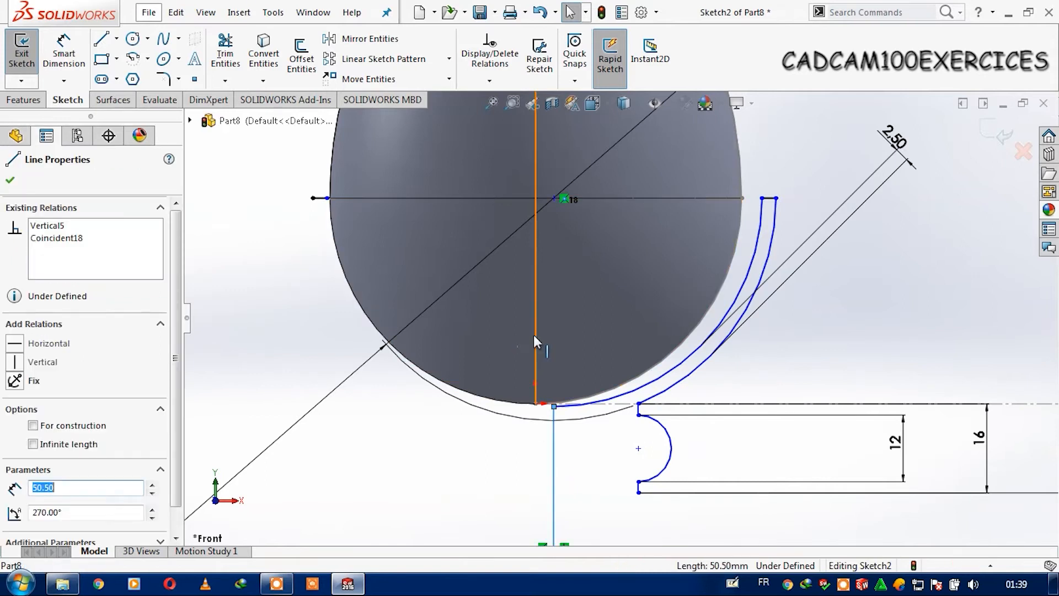
ctrl+click(534, 335)
click(582, 276)
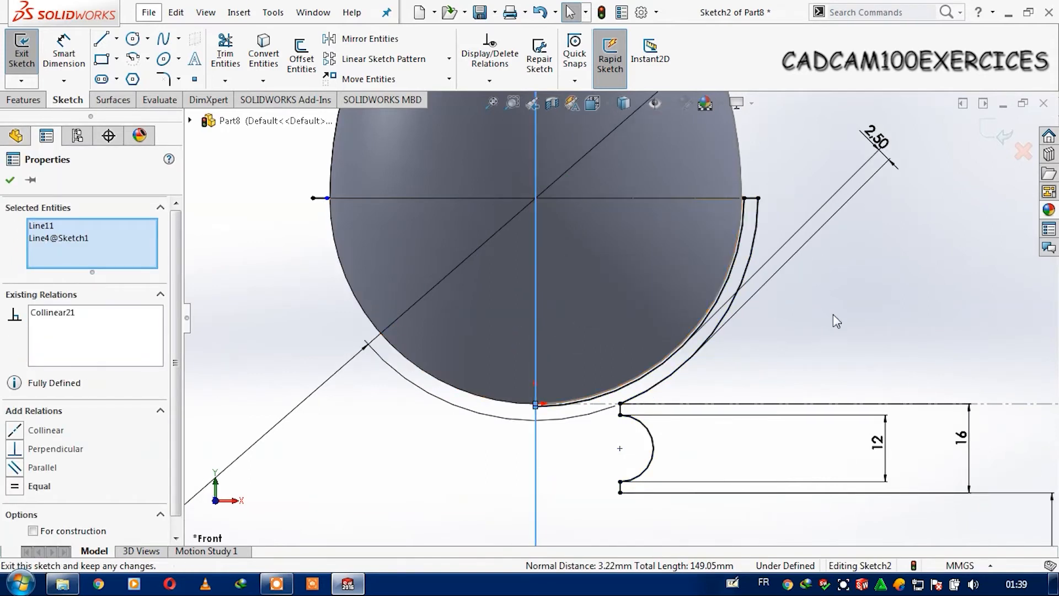
click(830, 347)
- Draw a circle with a radius of about 7.2 mm just below the short vertical segment under the stem's 12 mm arc
key(f)
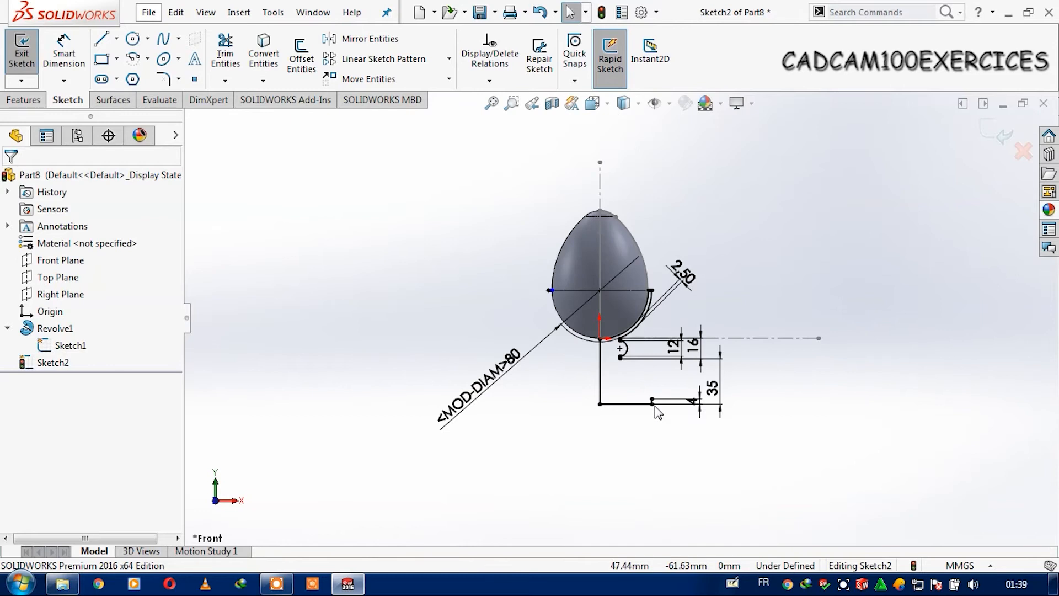
scroll(643, 391, down, 2)
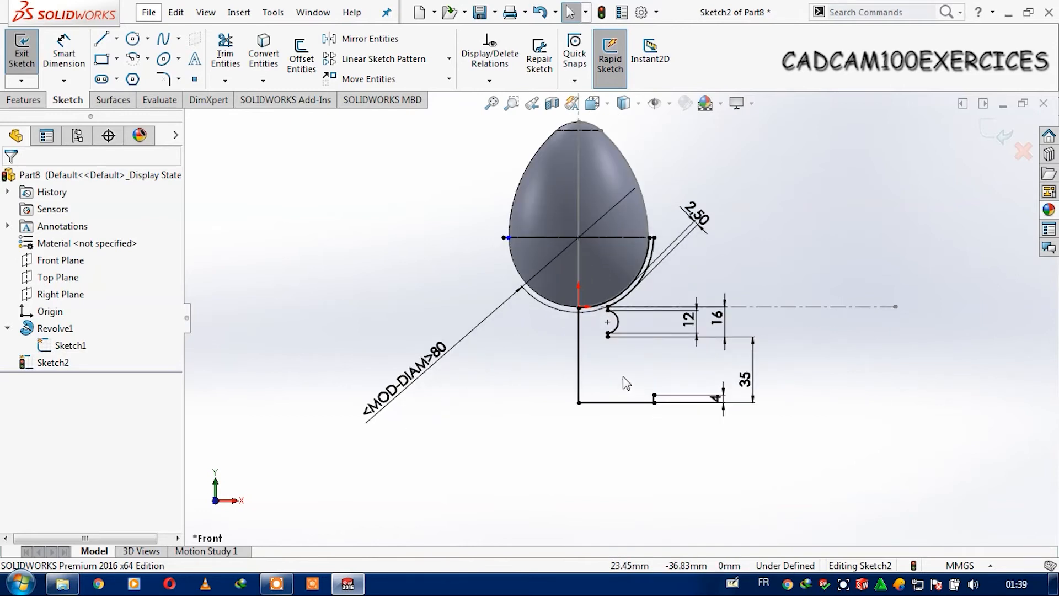
scroll(617, 383, down, 4)
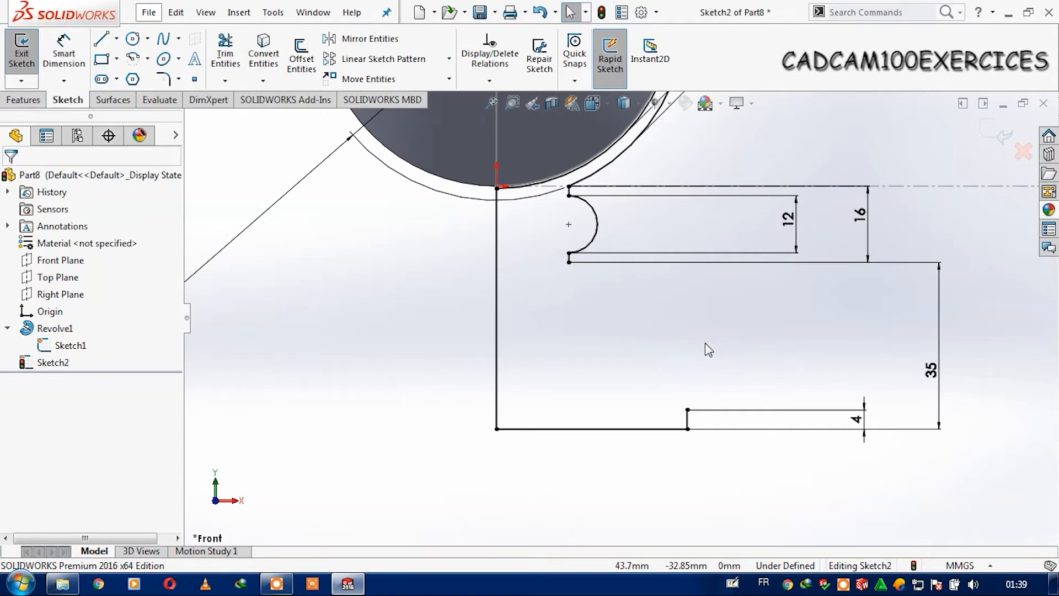
scroll(702, 350, down, 3)
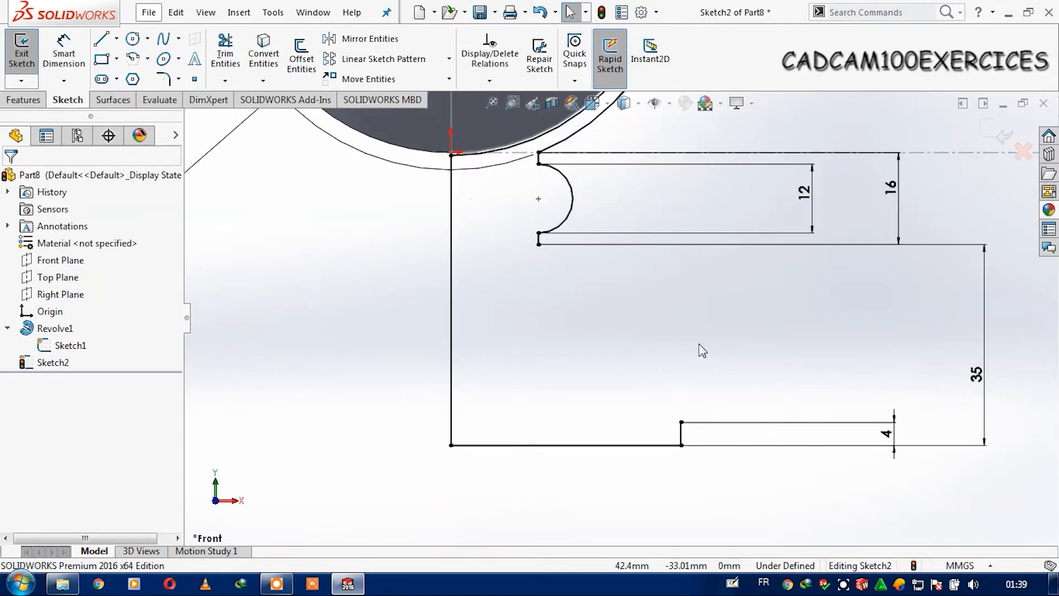
click(133, 38)
click(538, 257)
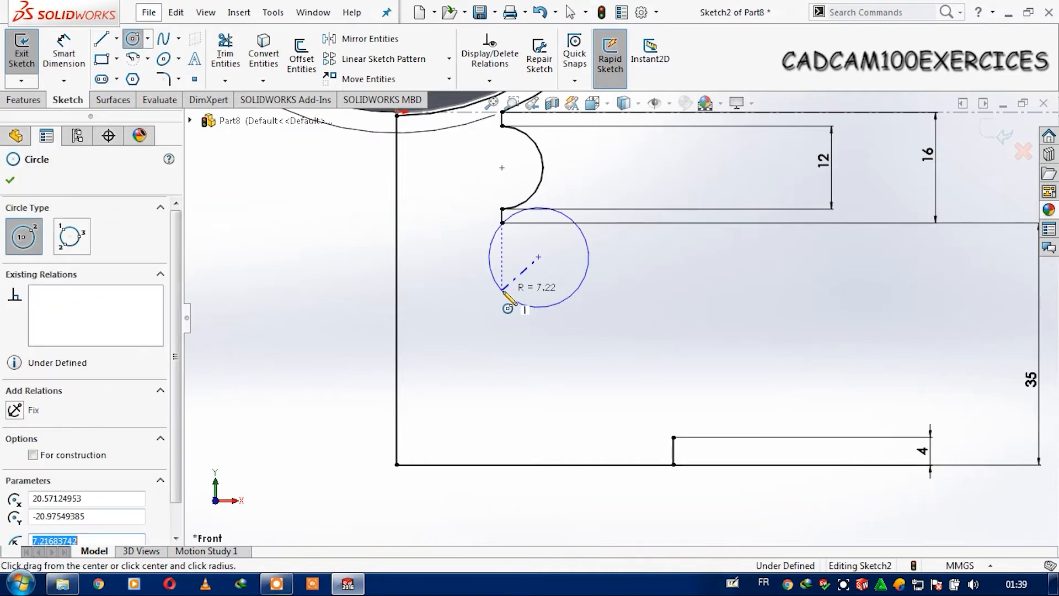
key(Escape)
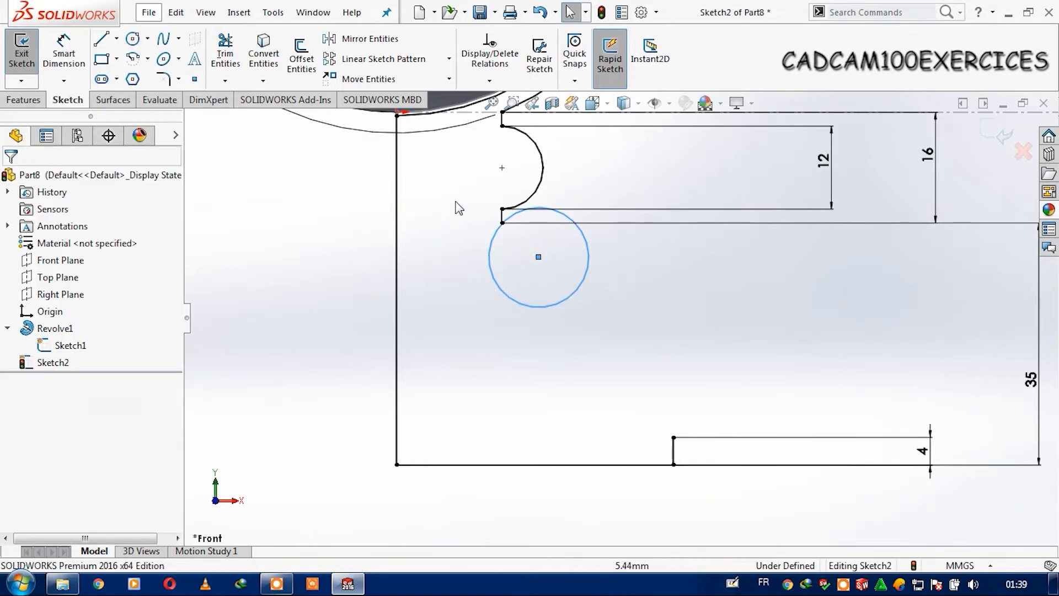
- Move the circle's centre directly under the short stem segment's bottom endpoint and add a vertical relation between the two points
scroll(568, 257, down, 1)
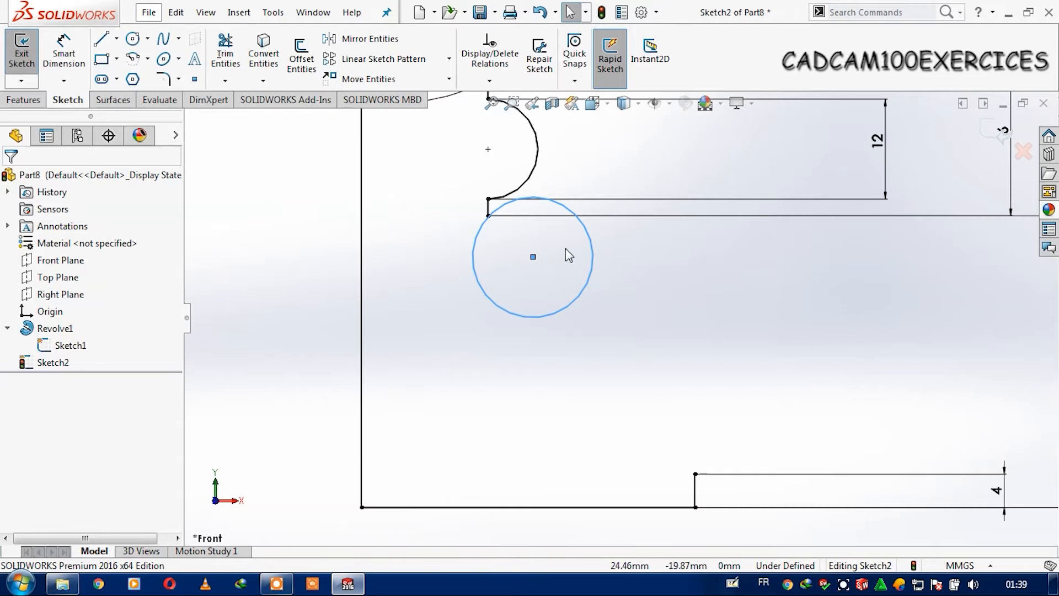
click(532, 257)
drag(532, 256, 488, 302)
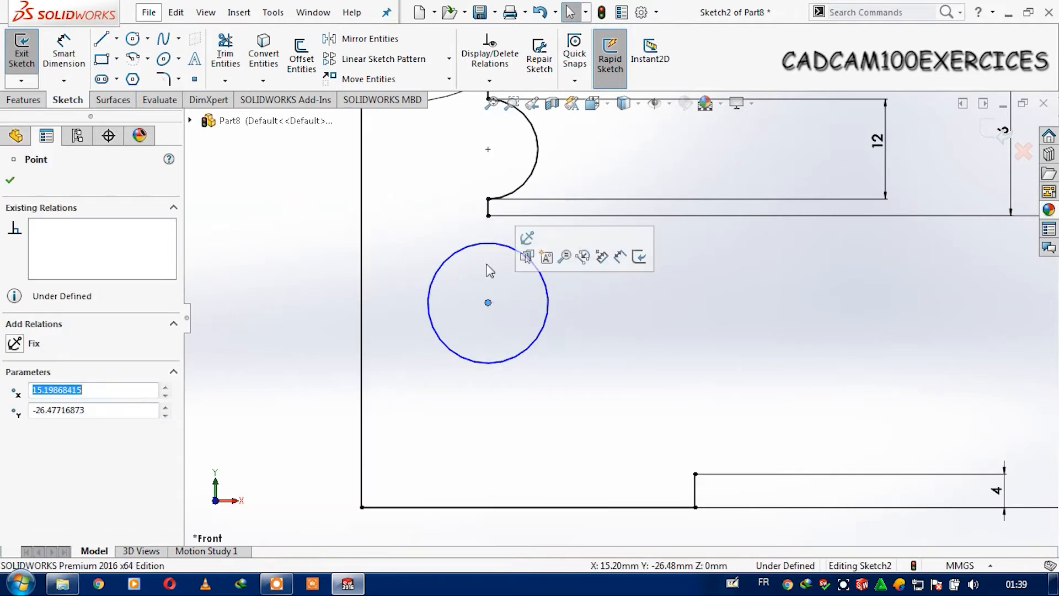
click(716, 349)
click(485, 303)
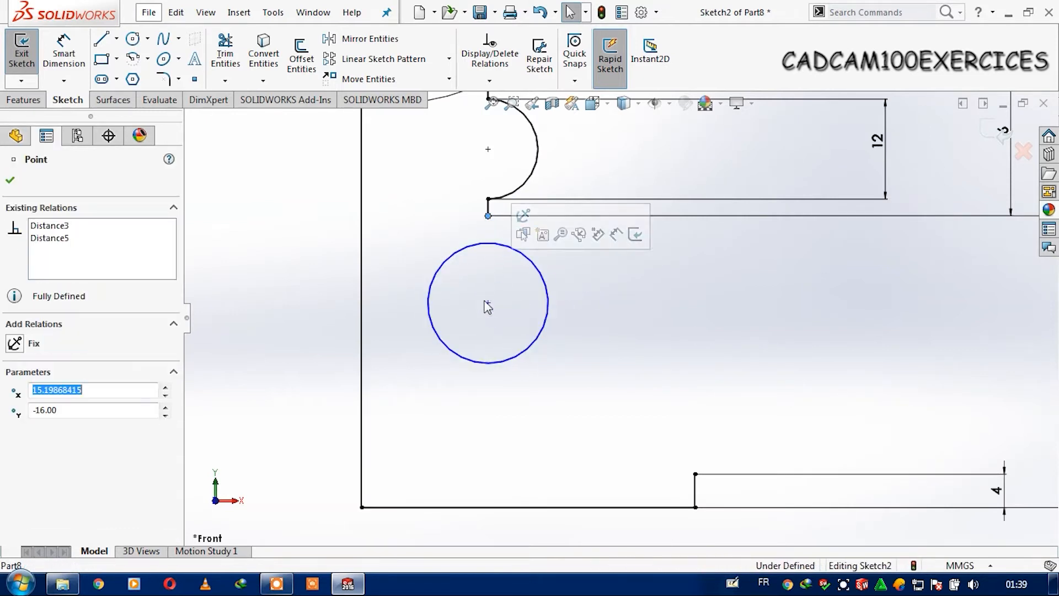
ctrl+click(487, 216)
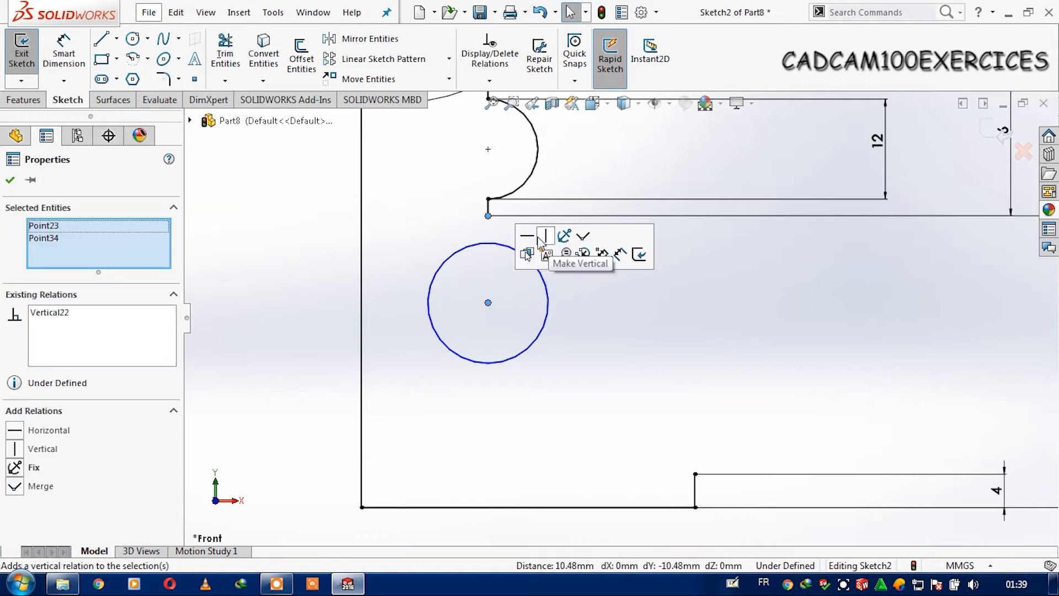
key(Escape)
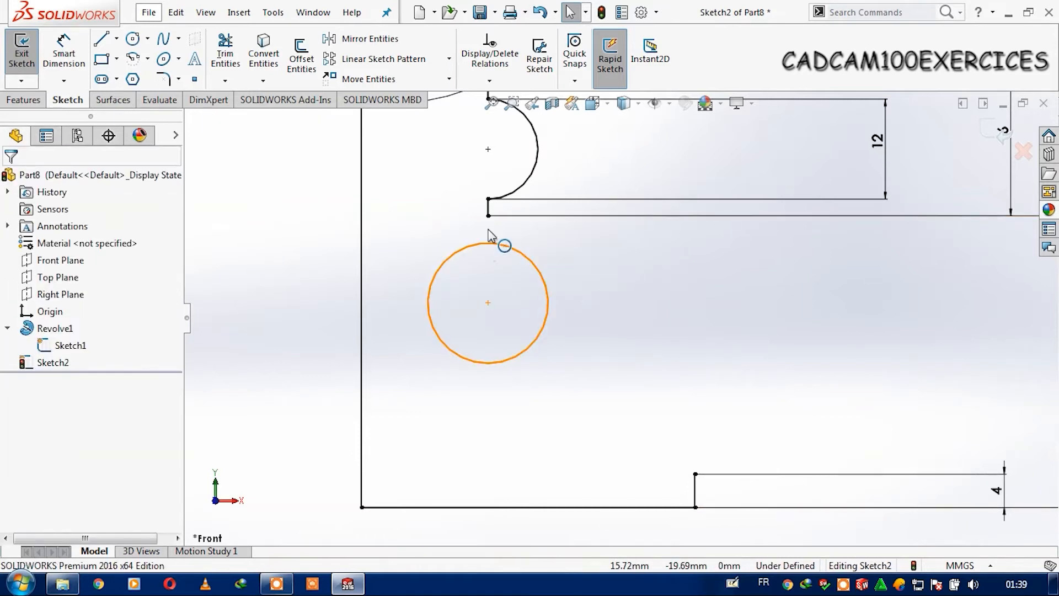
- Make the circle coincident with the bottom endpoint of the short stem segment above it
click(489, 234)
click(487, 215)
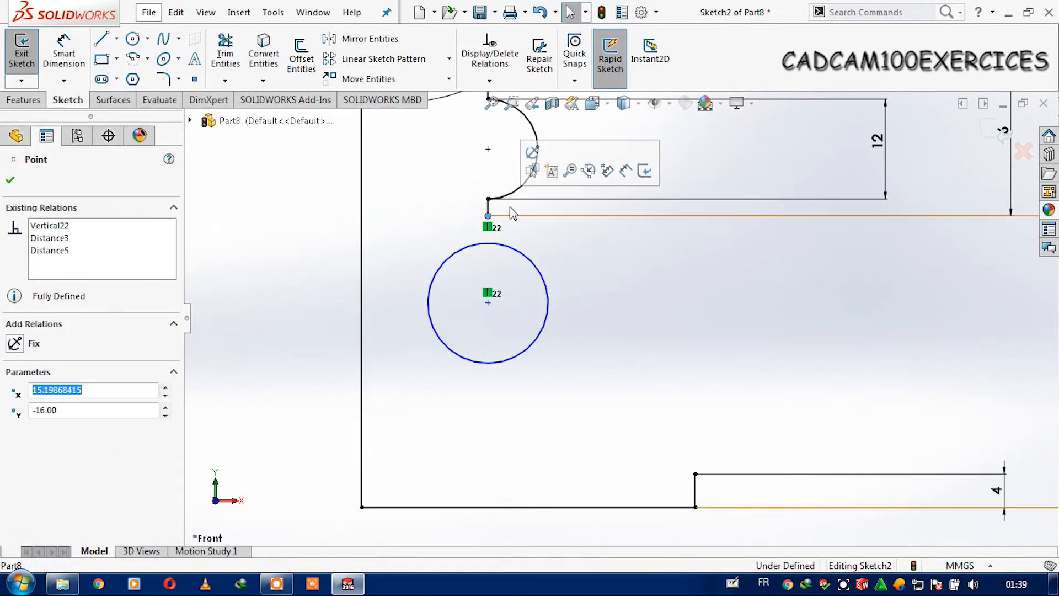
click(629, 289)
click(486, 245)
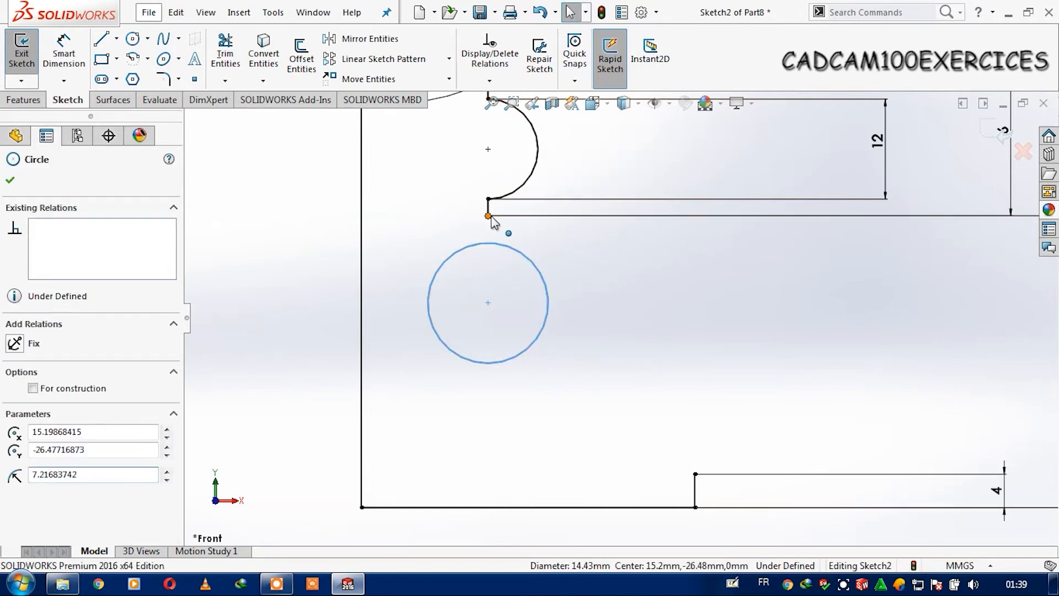
ctrl+click(487, 216)
click(532, 148)
click(651, 286)
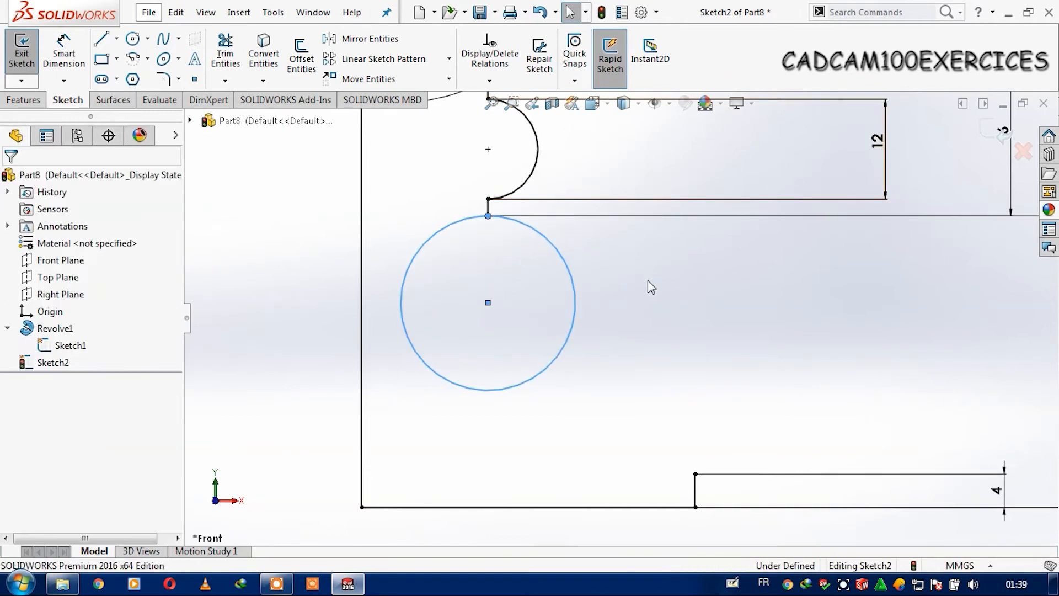
- Dimension the circle below the stem segment with a diameter of 18 mm
click(63, 53)
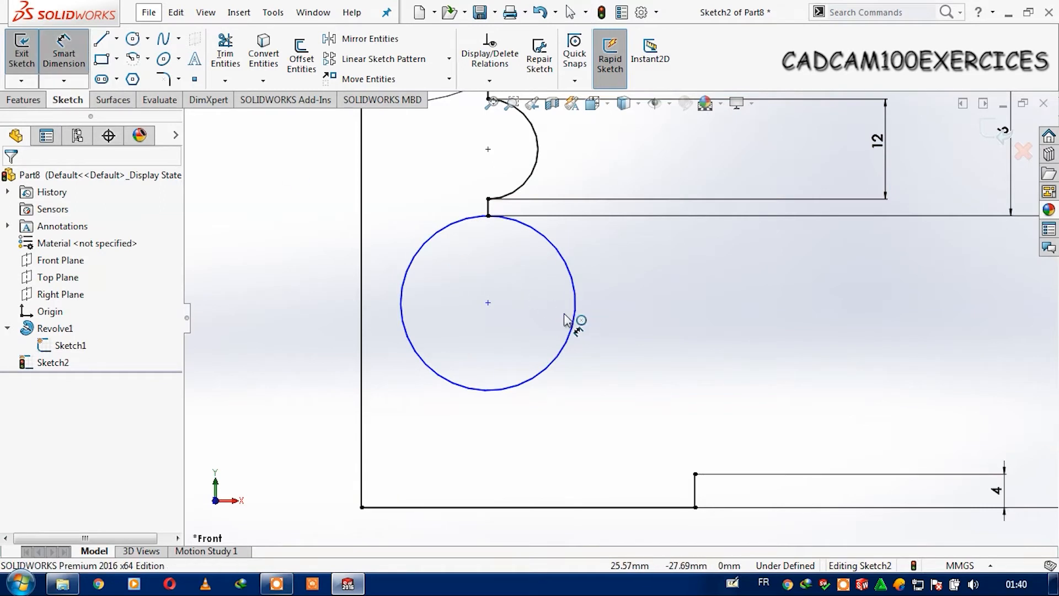
click(426, 366)
click(292, 419)
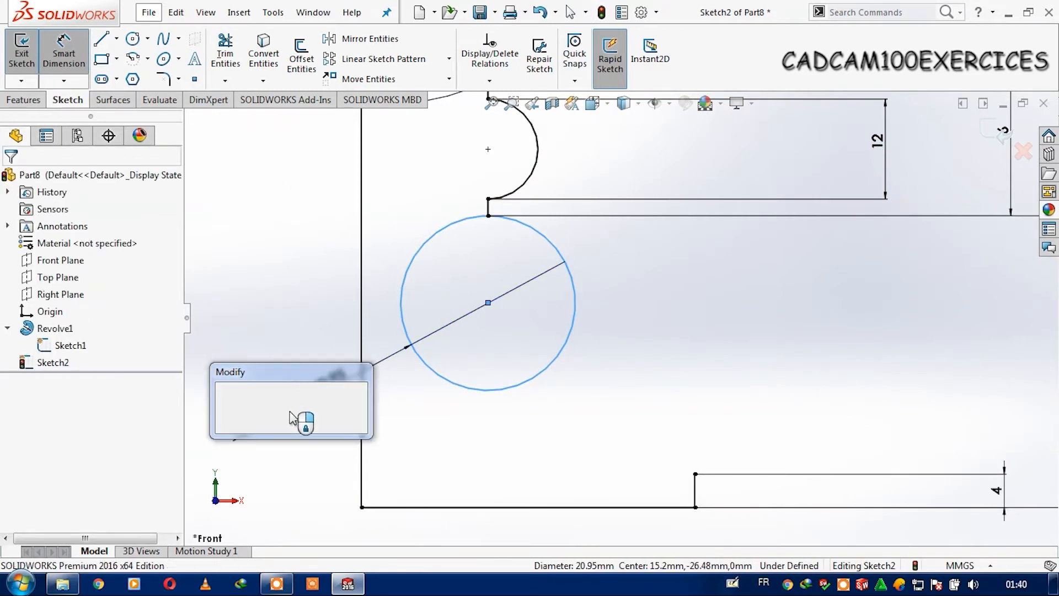
text(18)
key(Return)
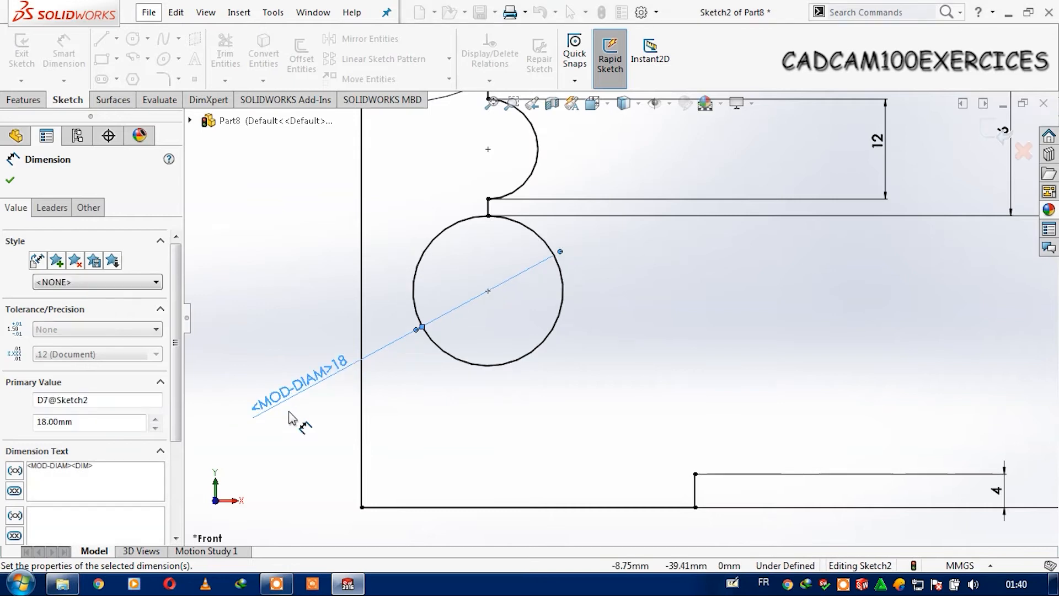
key(Escape)
- Dimension the vertical distance from the short stem segment's bottom endpoint to the base's bottom corner as 35 mm
scroll(634, 305, up, 2)
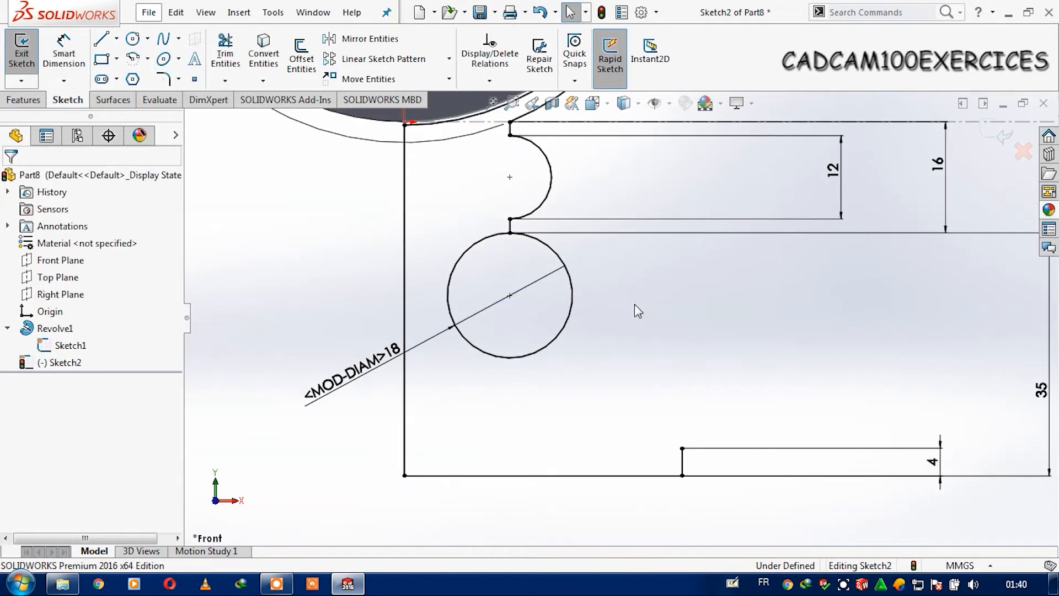
scroll(634, 305, up, 2)
scroll(667, 395, down, 2)
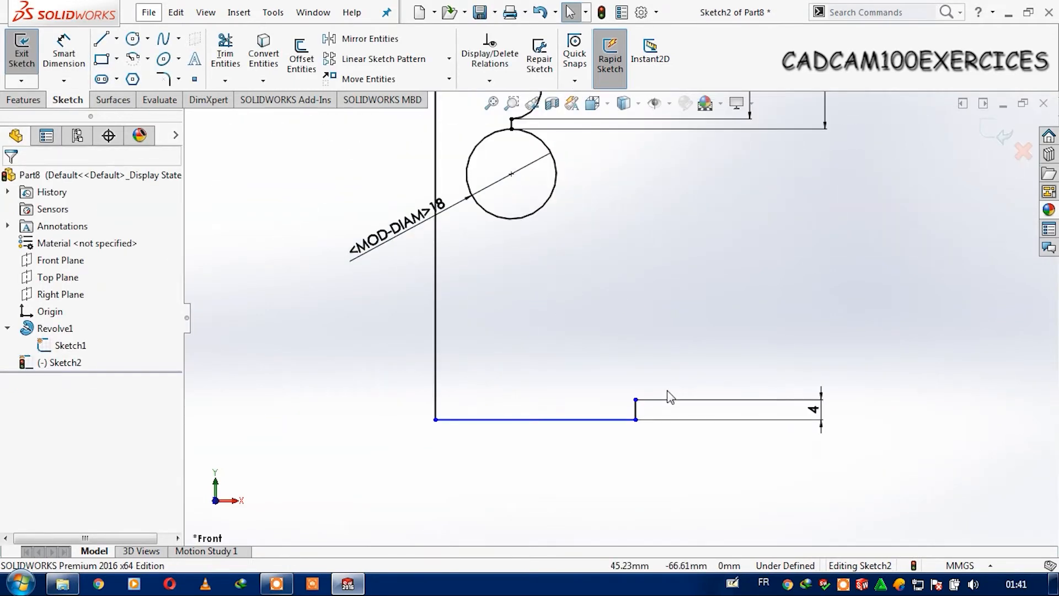
scroll(664, 395, up, 3)
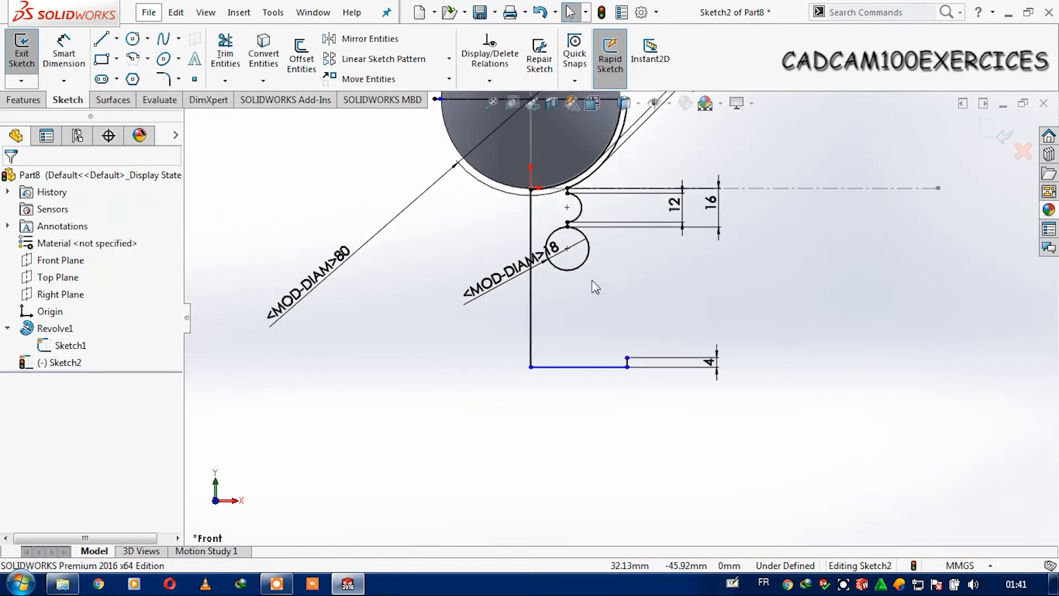
scroll(576, 240, down, 1)
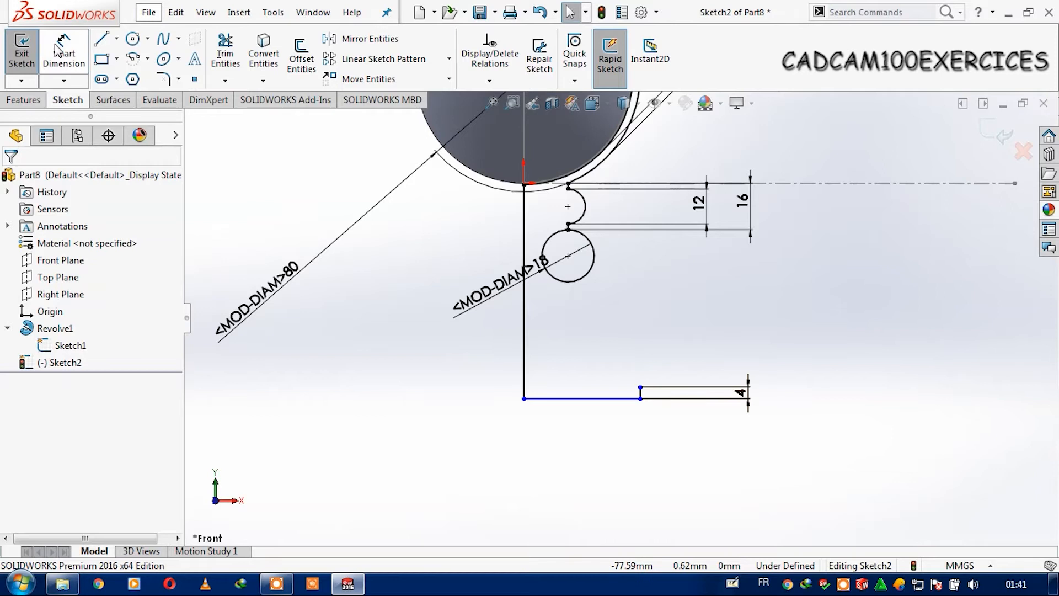
click(57, 50)
click(569, 229)
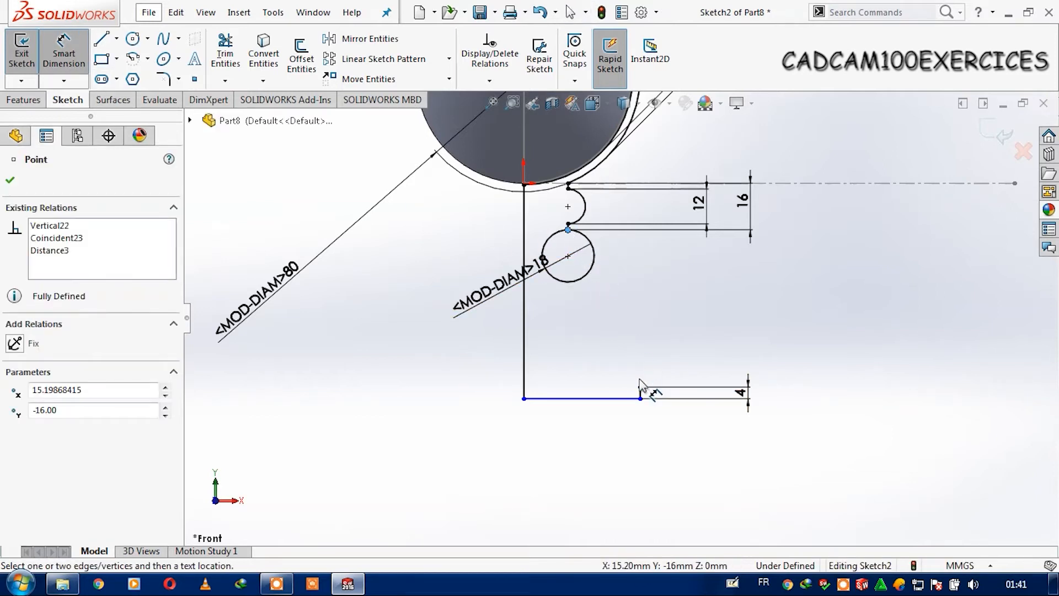
click(639, 398)
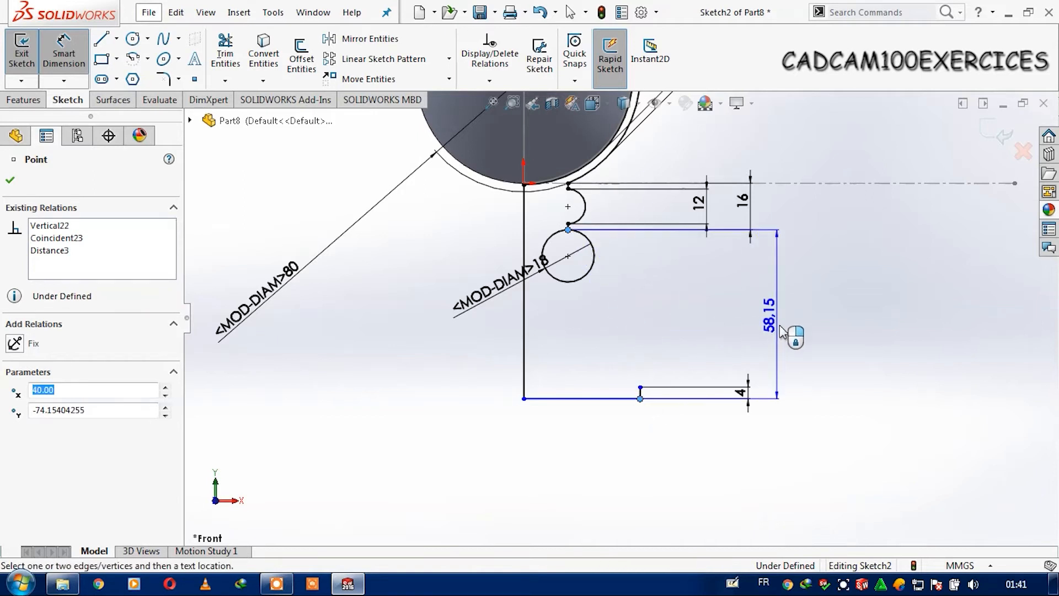
click(779, 331)
text(35)
key(Return)
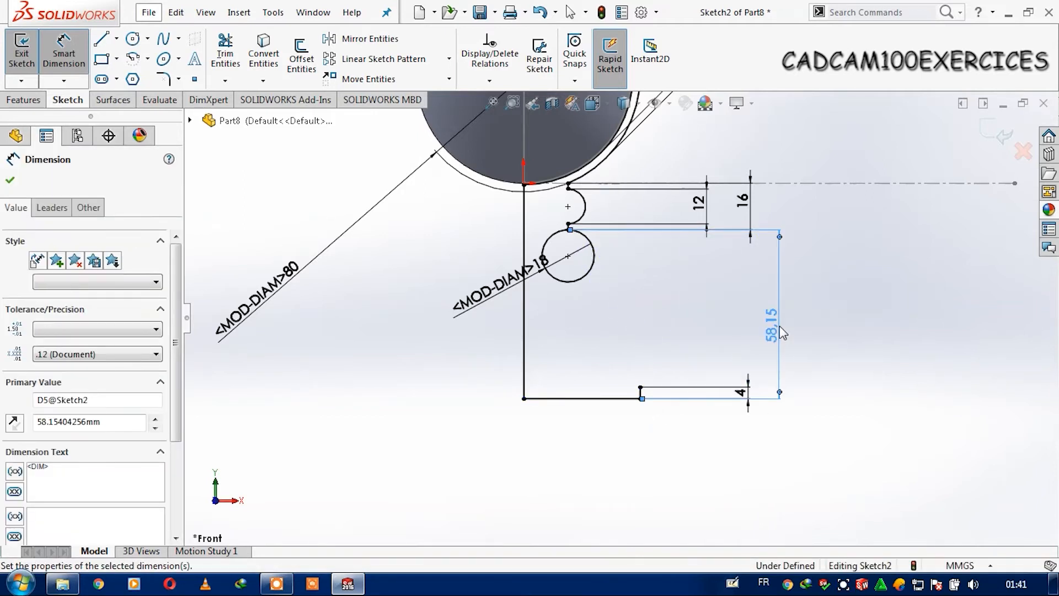
key(Escape)
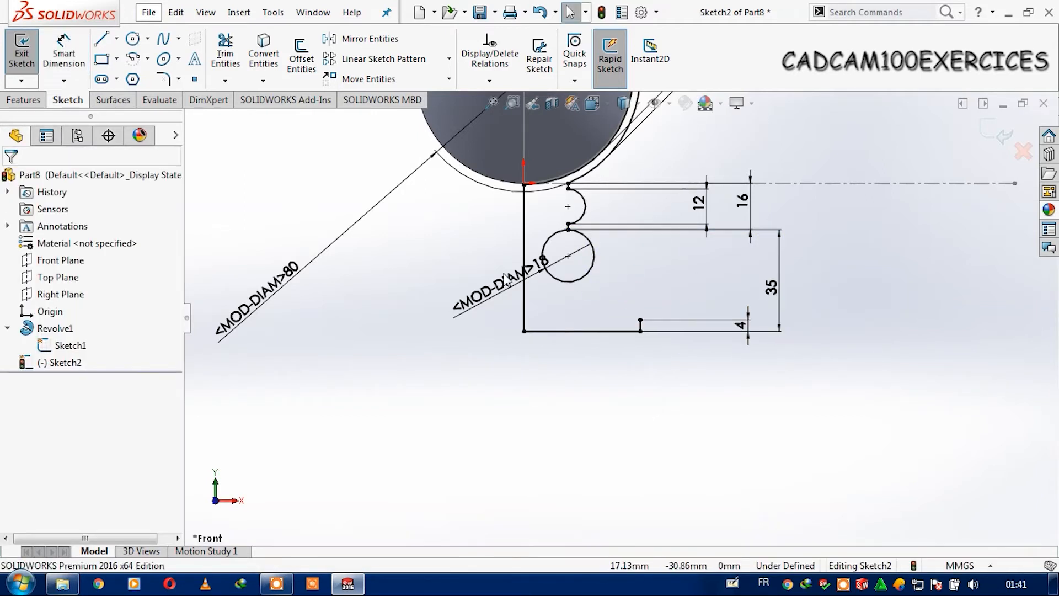
- Move the circle's 18 mm diameter dimension outside the profile, above the 12 mm and 16 mm dimensions
drag(513, 285, 772, 156)
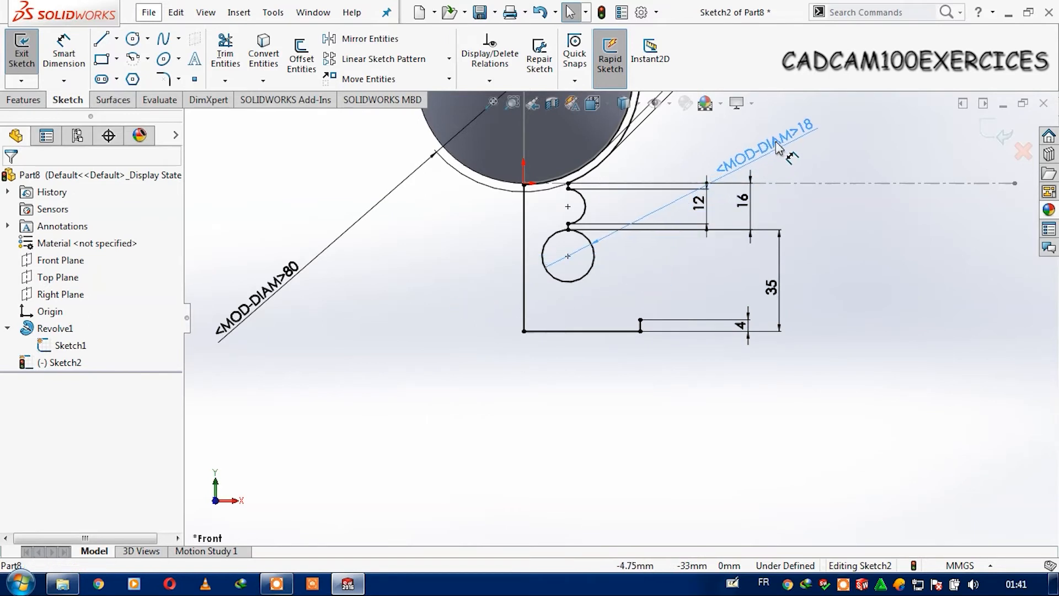
click(621, 283)
scroll(621, 282, down, 3)
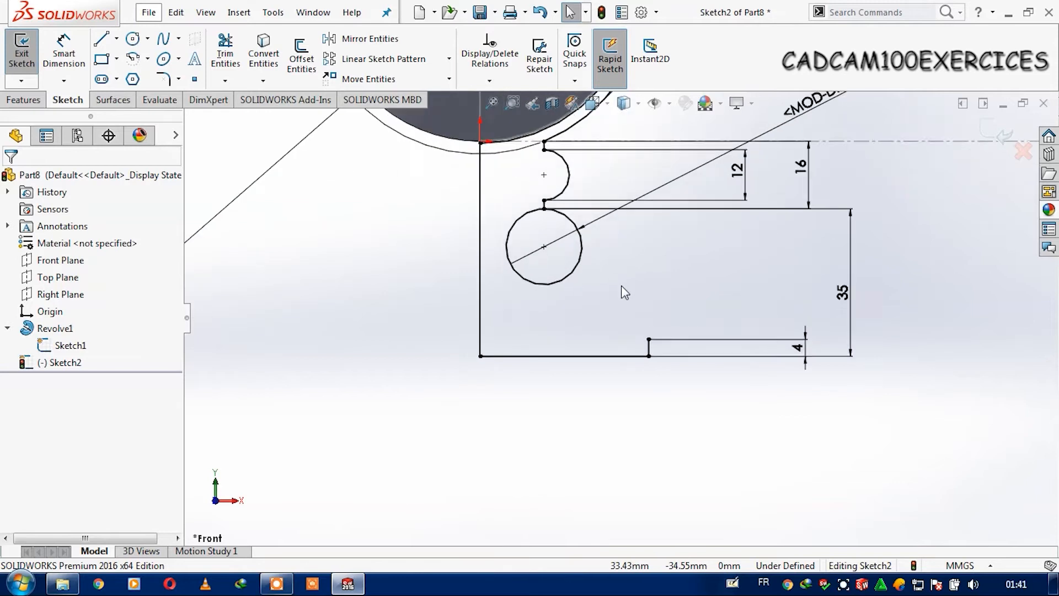
- Draw a large circle around the 18 mm circle, reaching down to the base, and enlarge it to about 94 mm in diameter
click(133, 39)
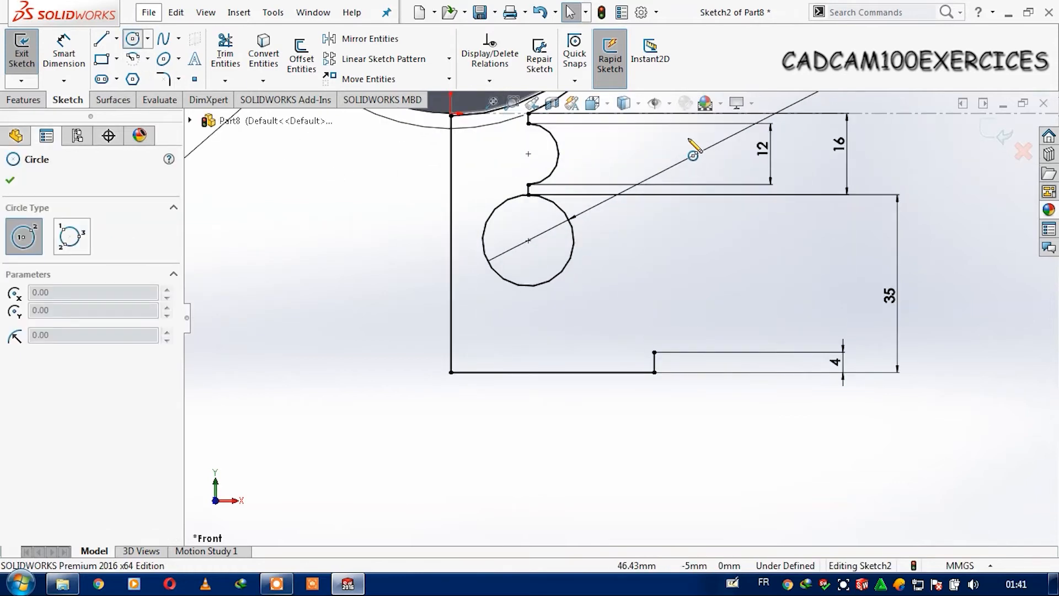
click(687, 138)
click(590, 324)
key(Escape)
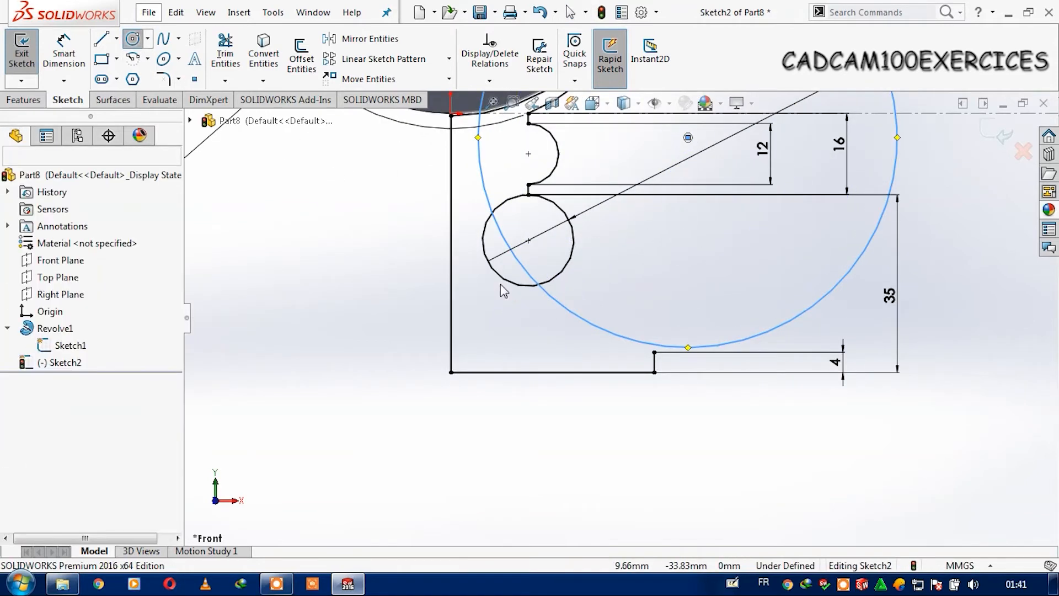
drag(536, 283, 502, 292)
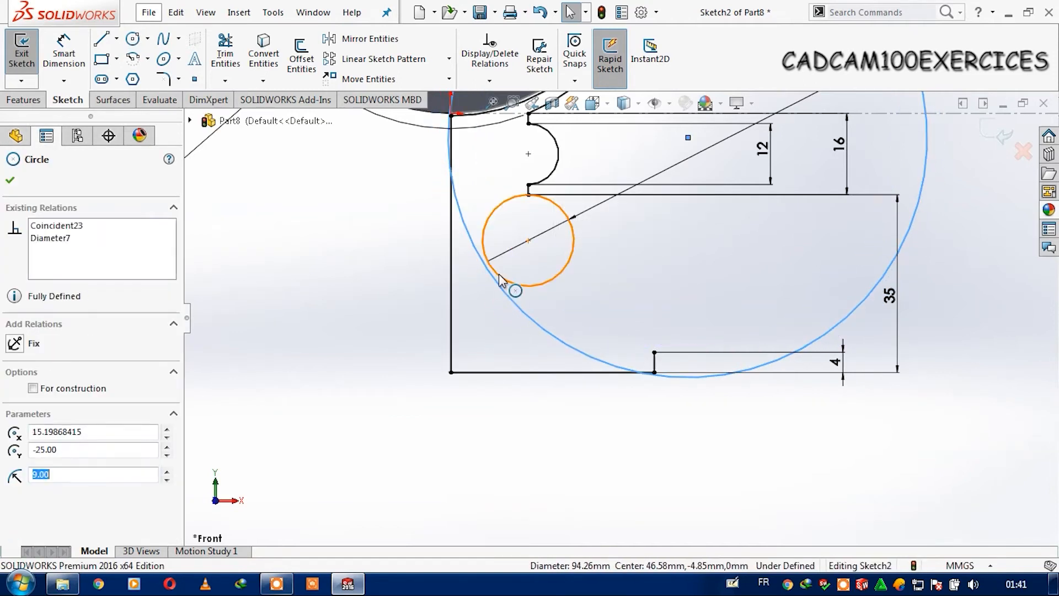
- Add a tangent relation between the large circle and the 18 mm circle
ctrl+click(508, 283)
click(565, 211)
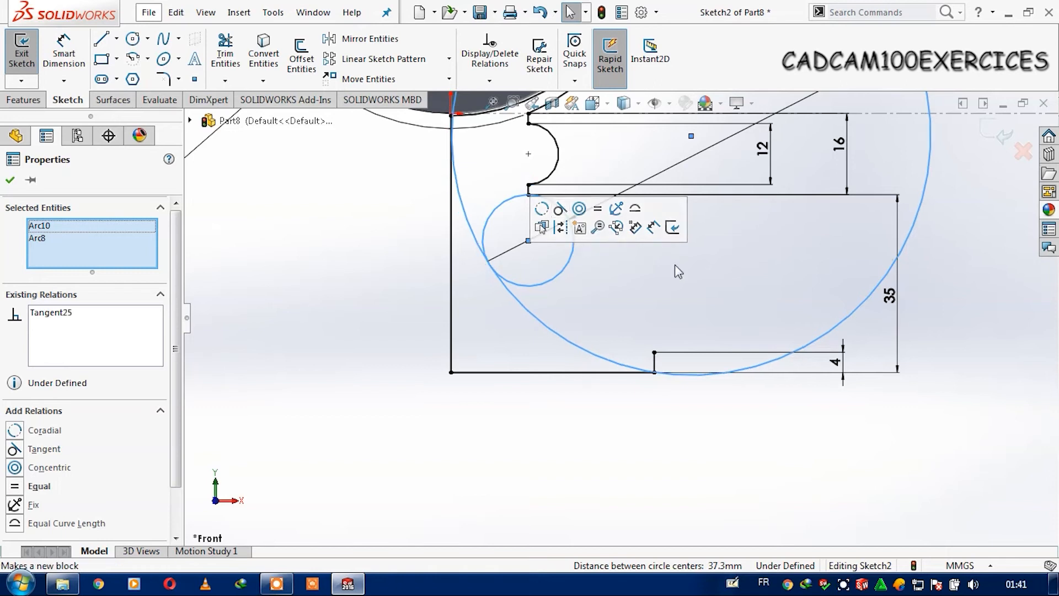
click(466, 338)
- Draw a horizontal centerline from the top endpoint of the base's 4 mm edge to the profile's vertical axis line
click(116, 38)
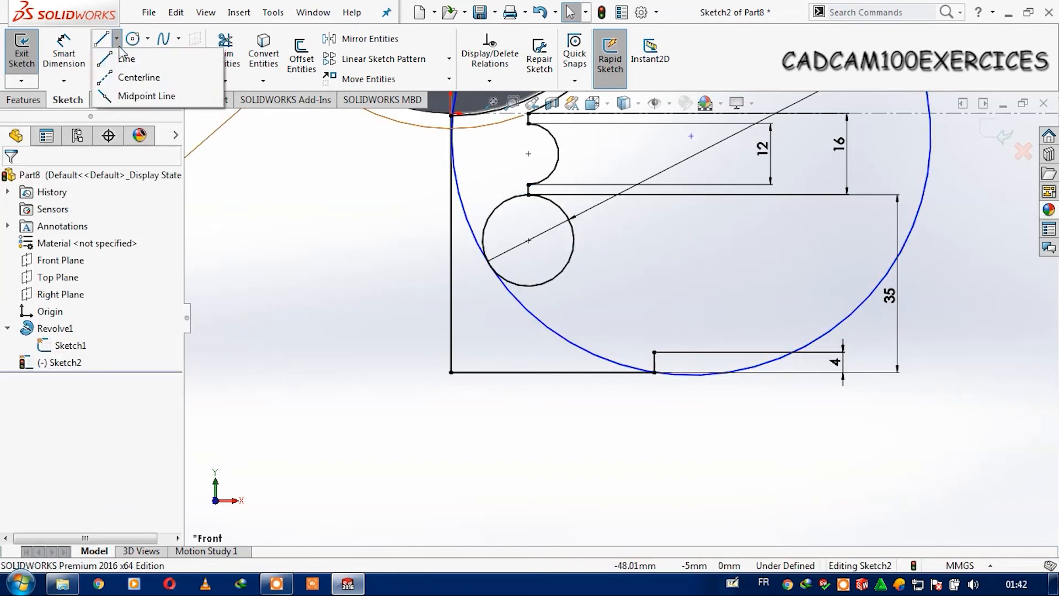
click(135, 78)
click(653, 352)
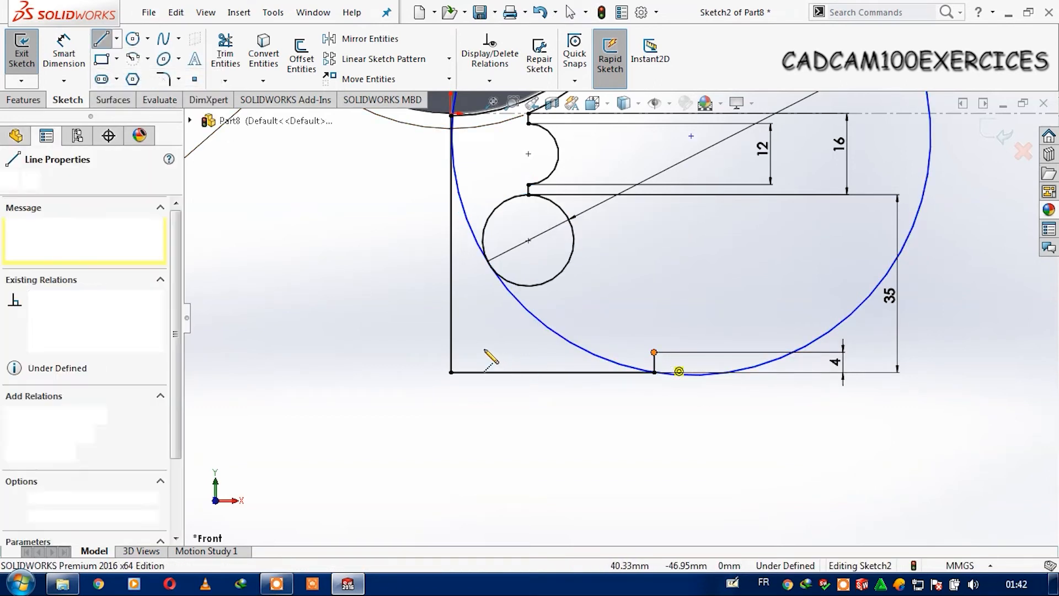
click(451, 352)
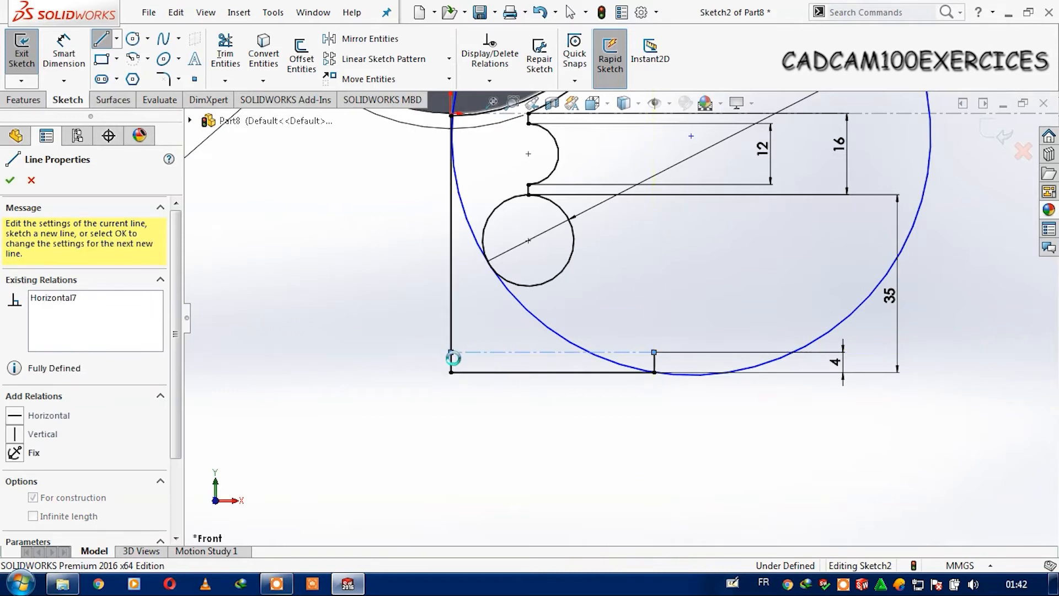
key(Escape)
- Make the large circle tangent to the horizontal centerline above the base
click(628, 366)
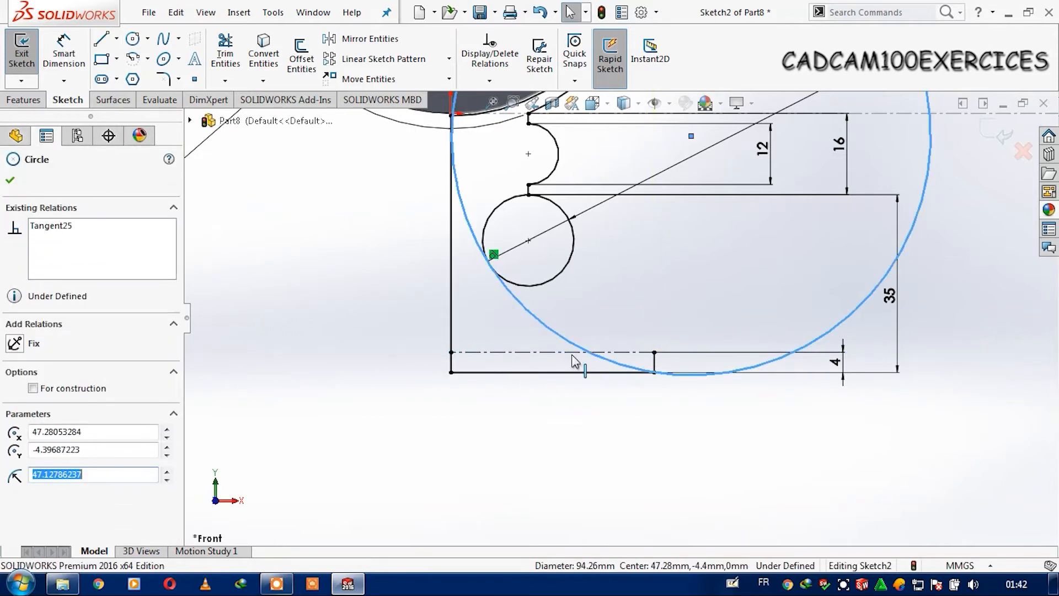
ctrl+click(585, 352)
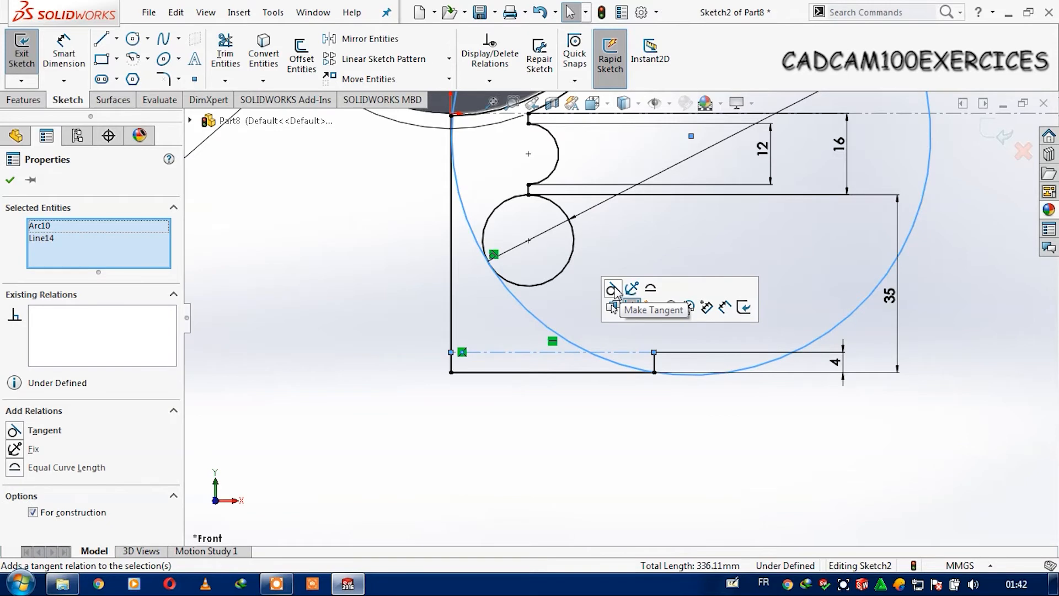
click(616, 290)
click(650, 406)
- Shrink the large circle by moving its centre down towards the base and dimension its diameter as 35 mm
scroll(651, 405, up, 1)
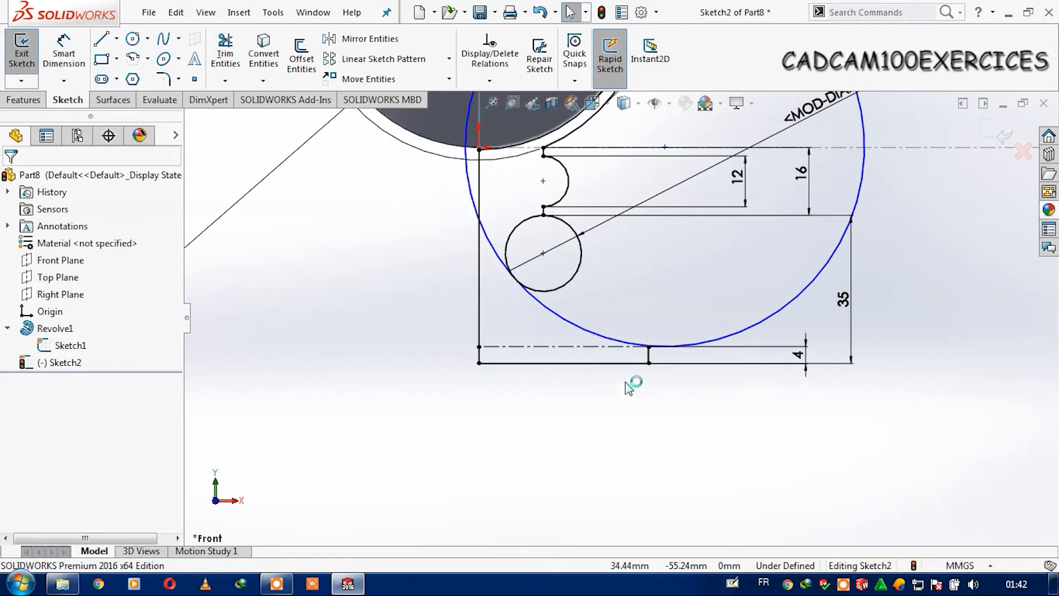
scroll(656, 359, up, 2)
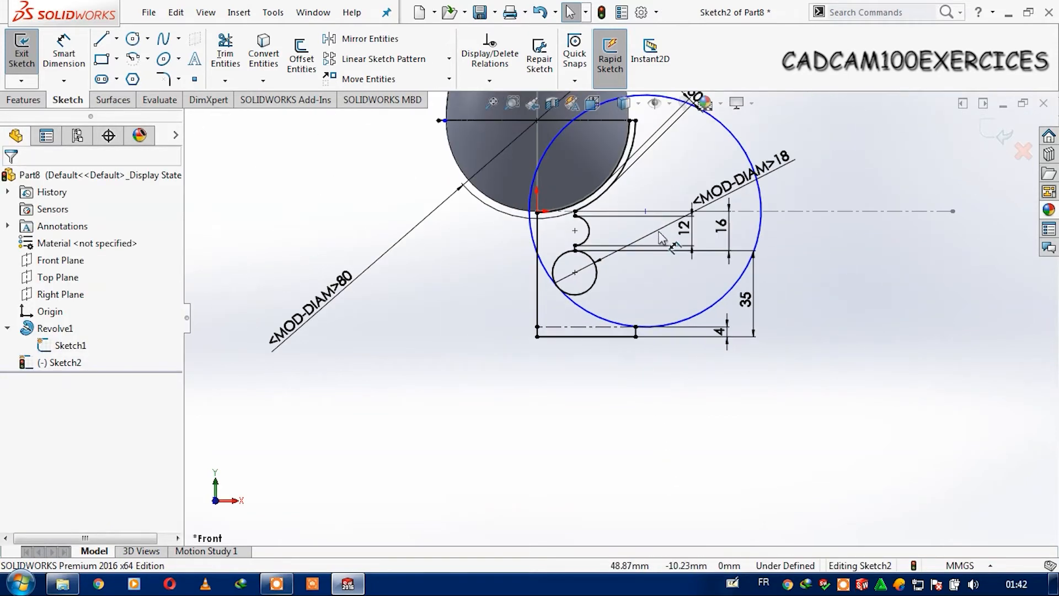
mouse_move(646, 211)
mouse_down()
mouse_move(694, 208)
mouse_move(656, 232)
mouse_move(625, 281)
mouse_move(635, 278)
mouse_up()
click(69, 64)
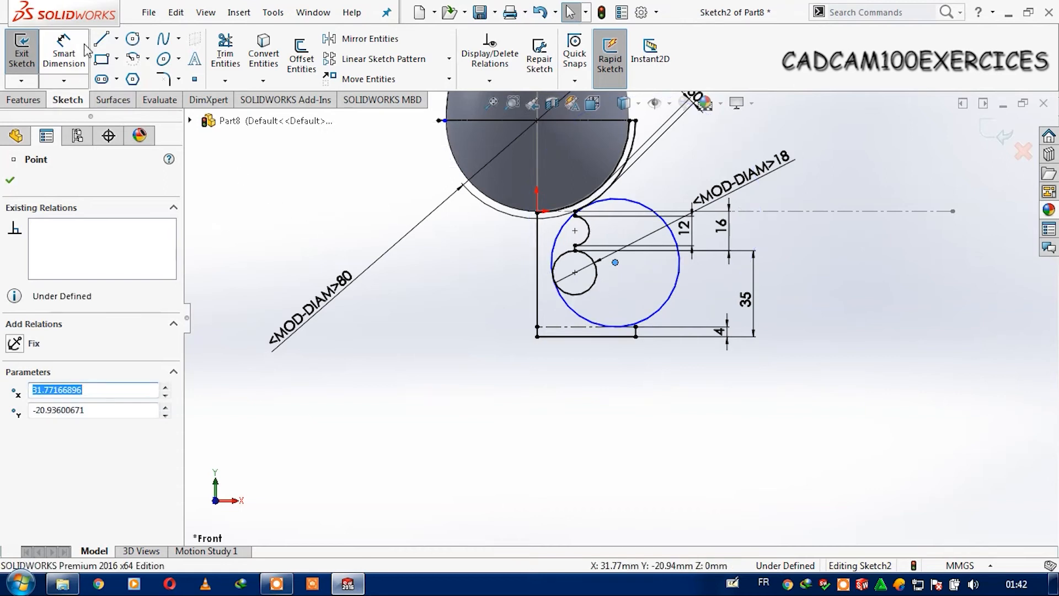
click(678, 295)
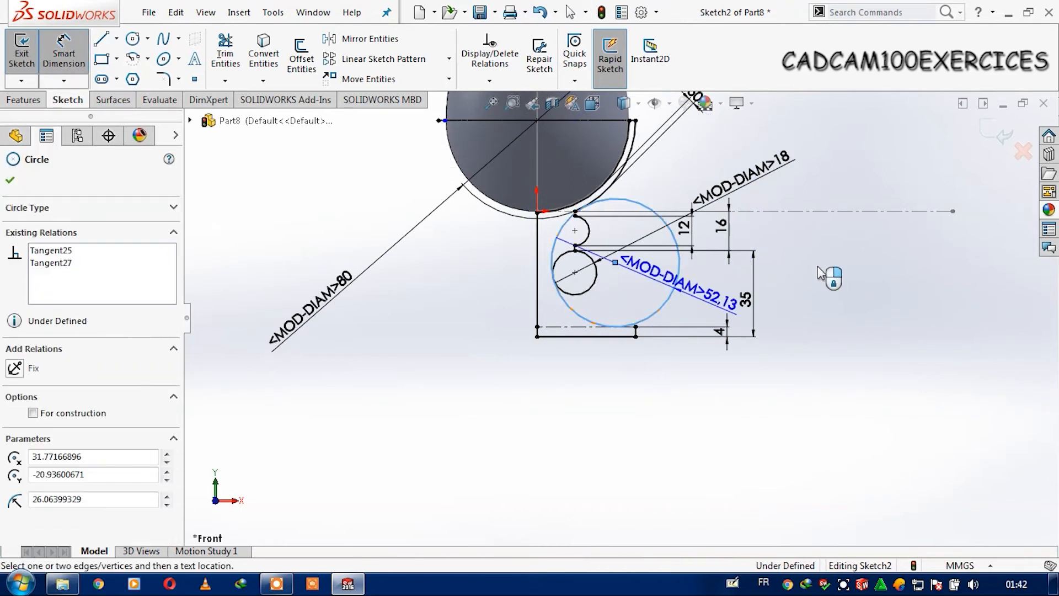
click(833, 353)
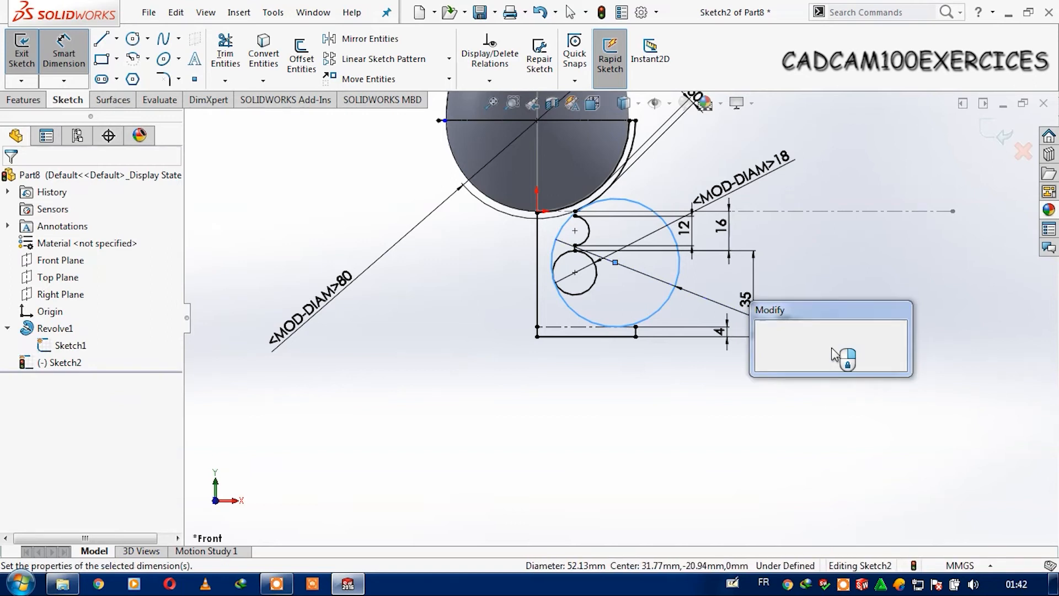
text(35)
key(Return)
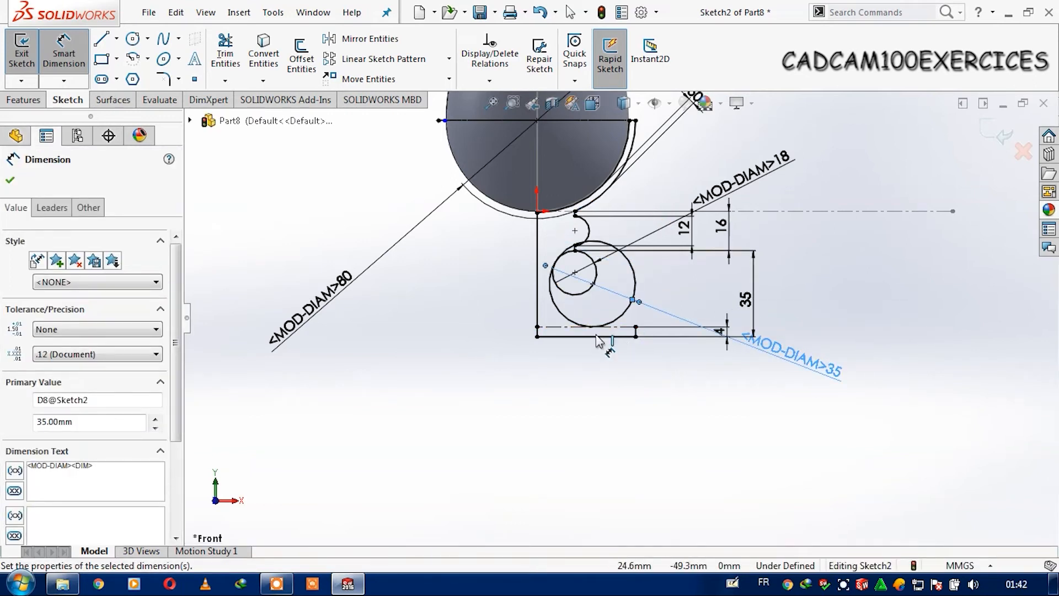
key(Escape)
key(Escape)
- Select the base's short 4 mm edge and remove its vertical relation
scroll(634, 346, up, 1)
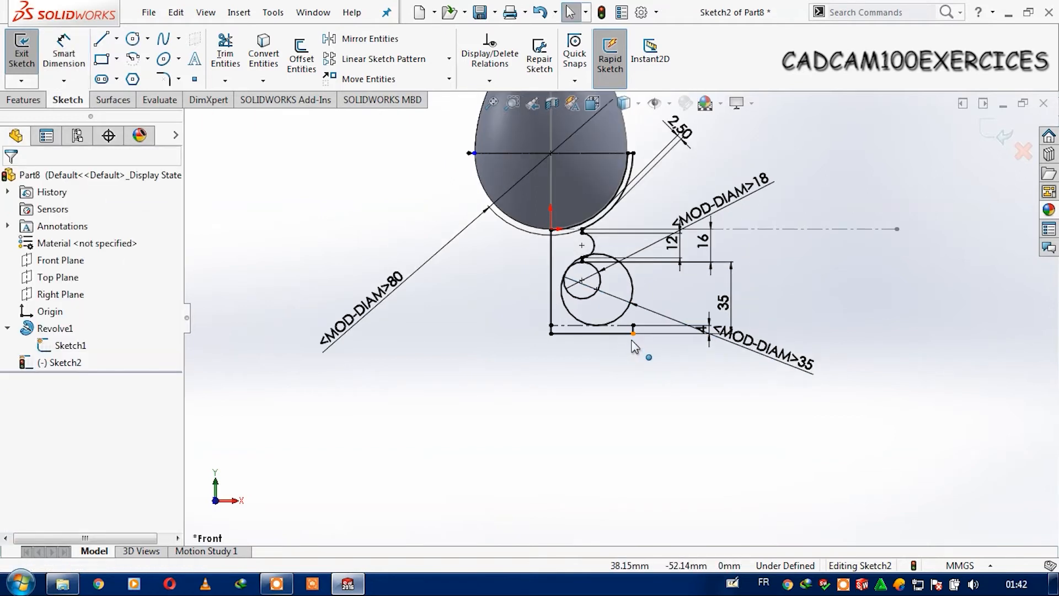
scroll(633, 348, down, 4)
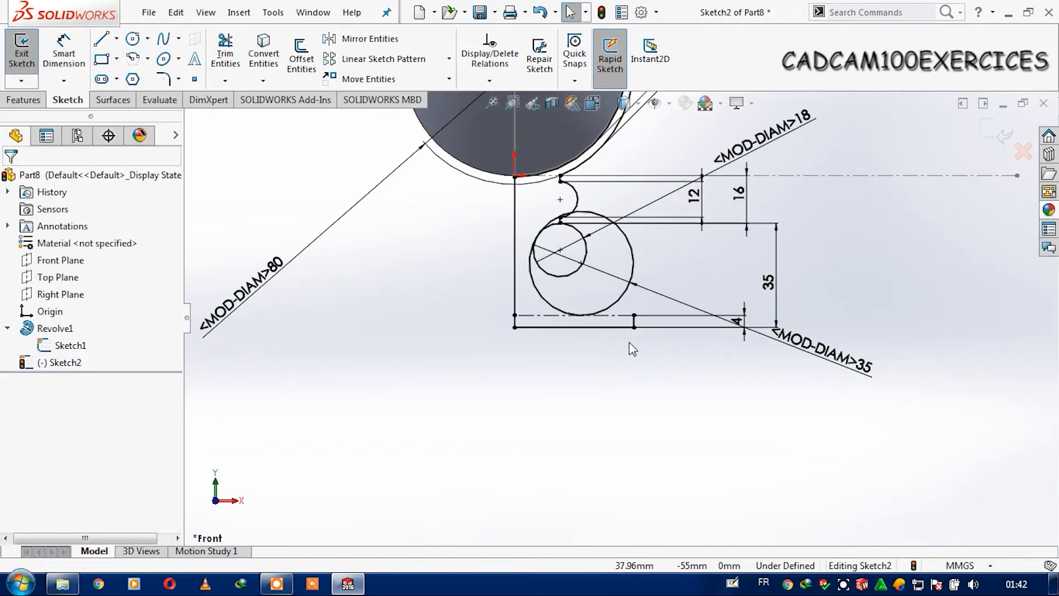
click(636, 315)
scroll(641, 343, up, 4)
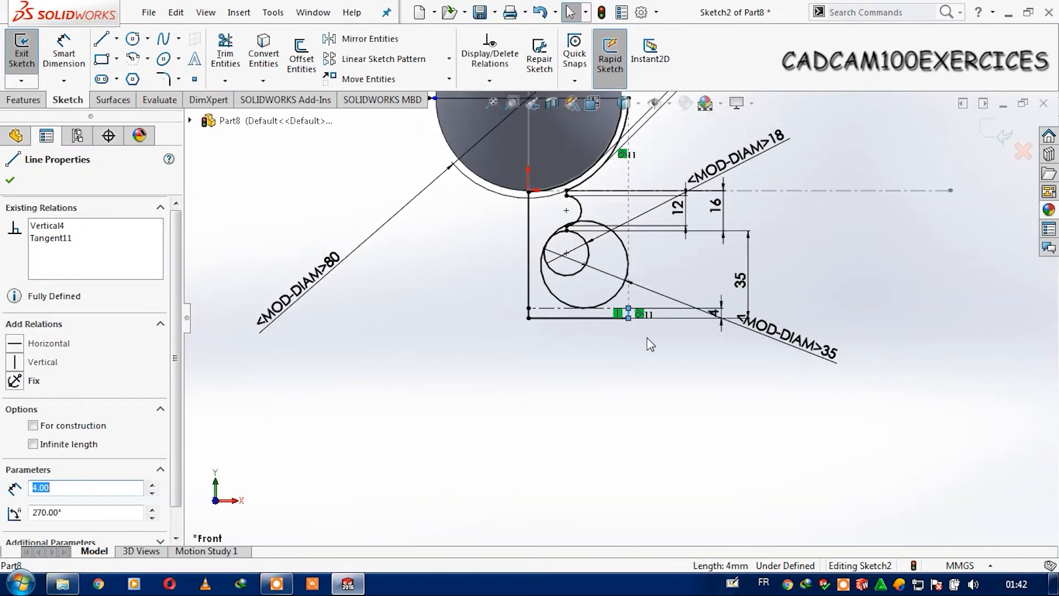
scroll(620, 333, down, 4)
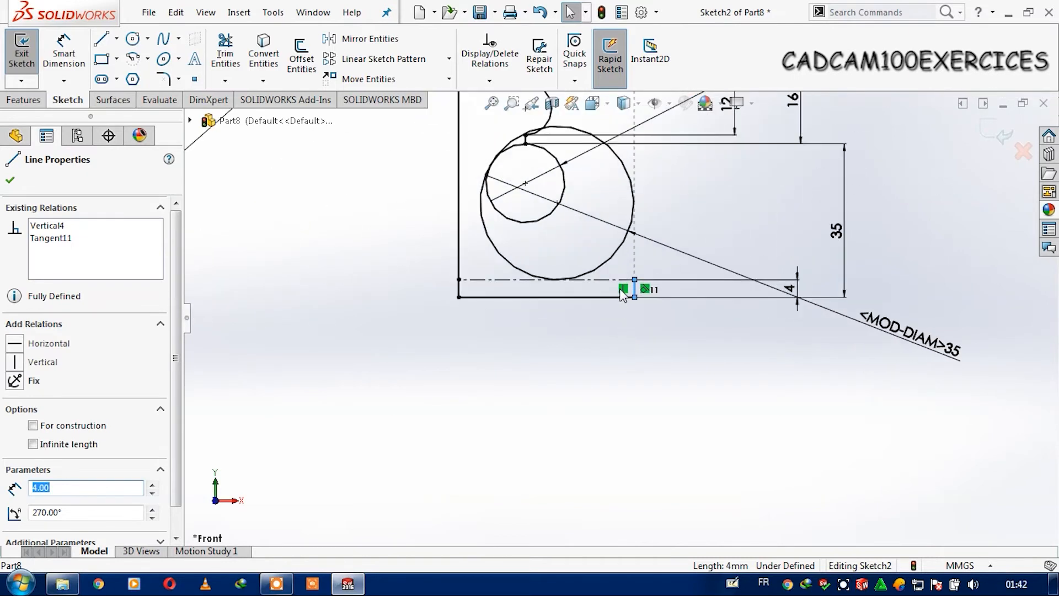
key(Escape)
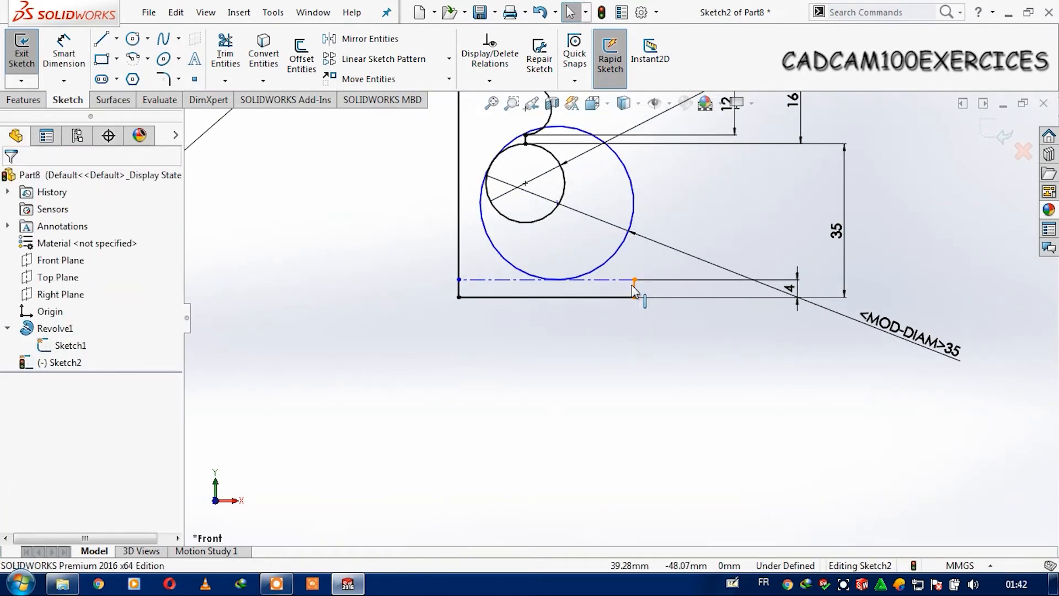
- Pull the base's 4 mm edge inward and make its top endpoint coincident with the 35 mm circle
drag(572, 285, 536, 285)
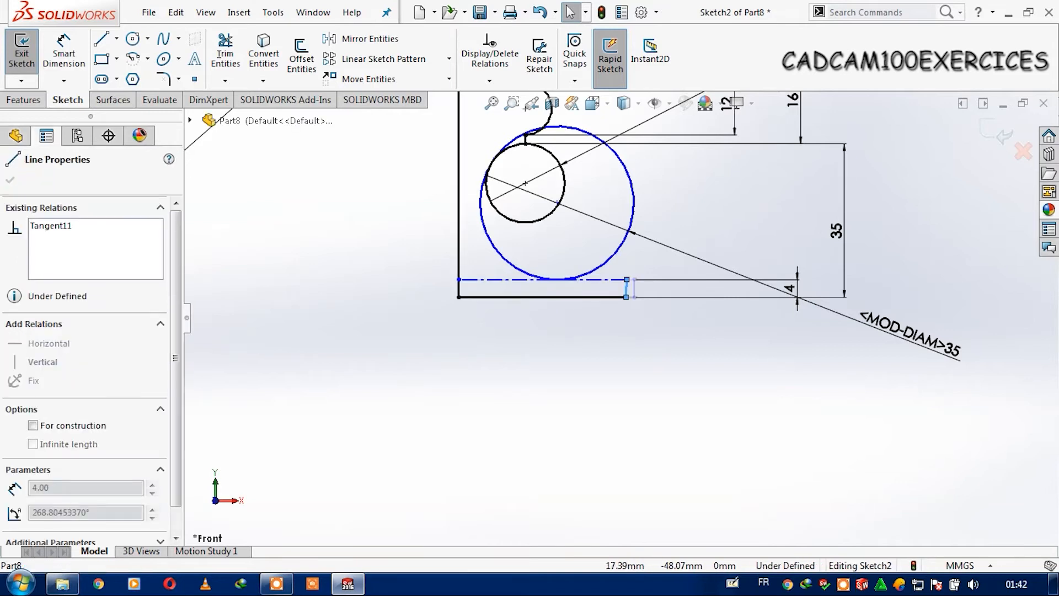
key(Escape)
click(559, 280)
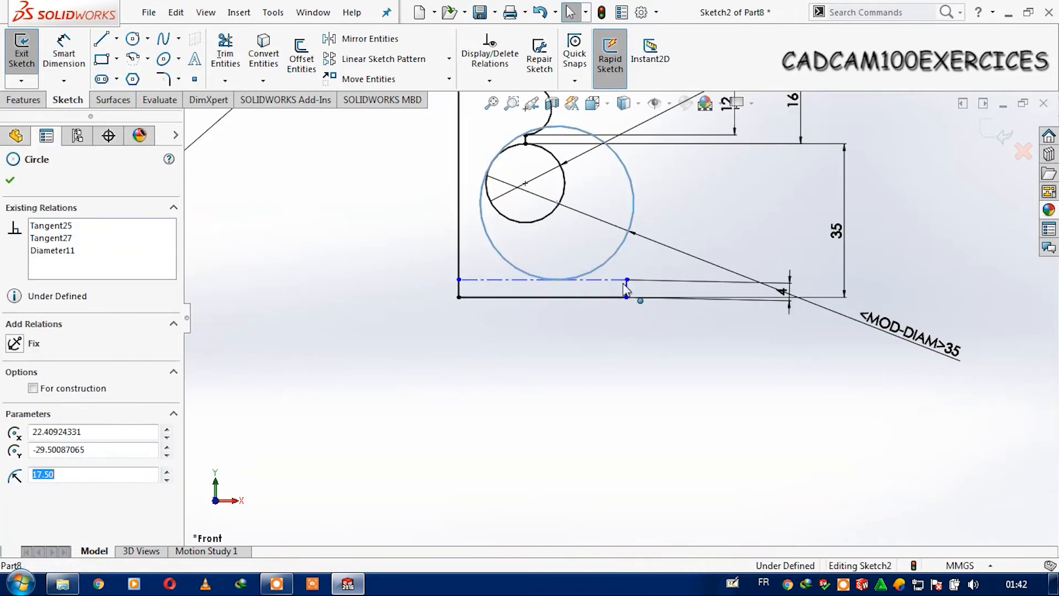
ctrl+click(557, 203)
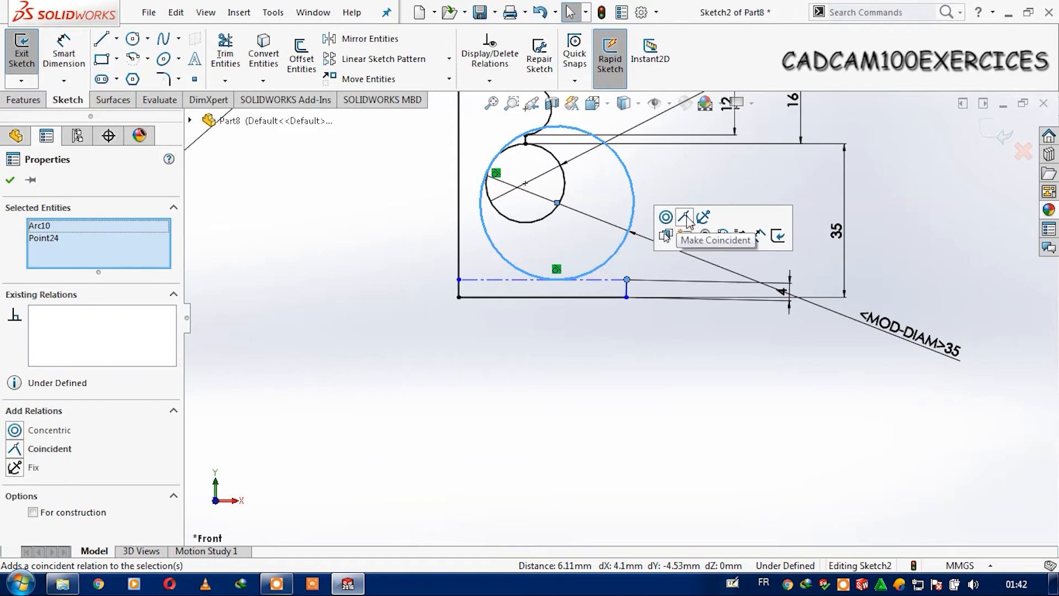
click(668, 219)
click(661, 349)
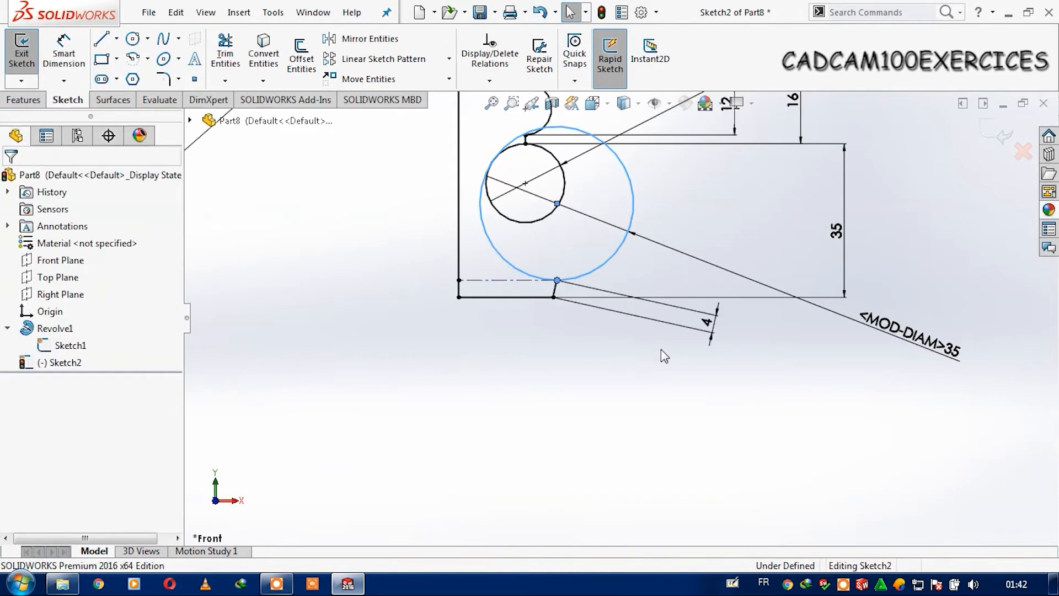
- Undo the coincident relation and inward move of the base's short 4 mm edge
click(555, 288)
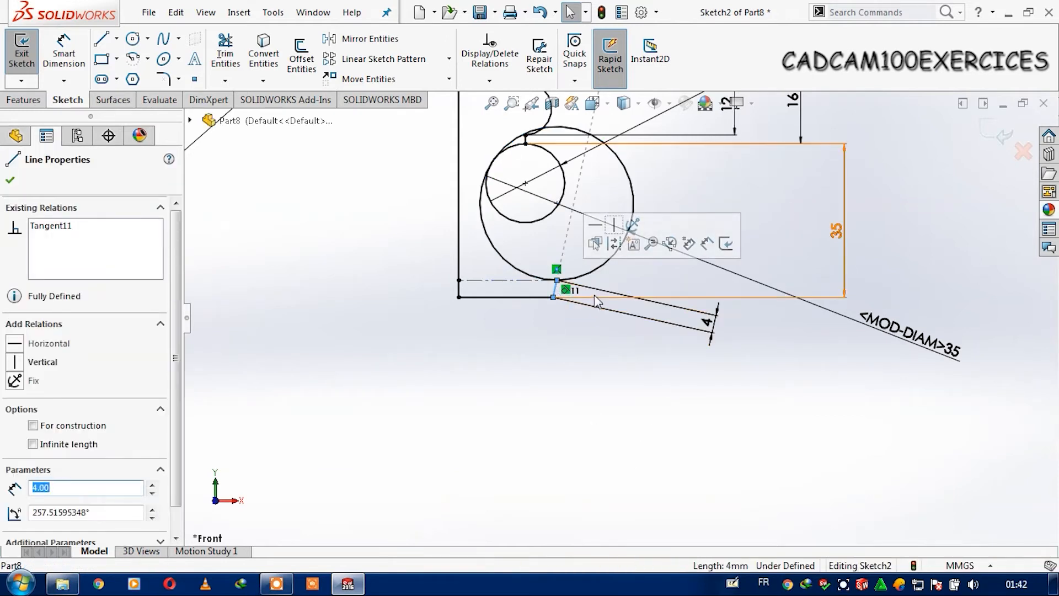
click(568, 362)
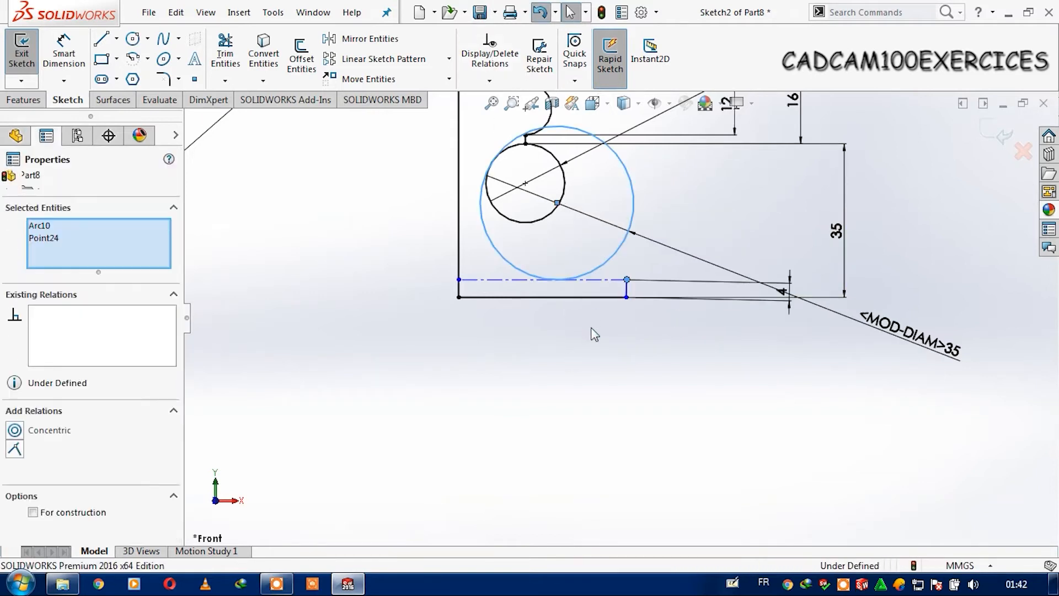
click(594, 333)
- Move the short edge's top endpoint onto the large circle's lowest point and delete the edge's 4 mm dimension
click(629, 294)
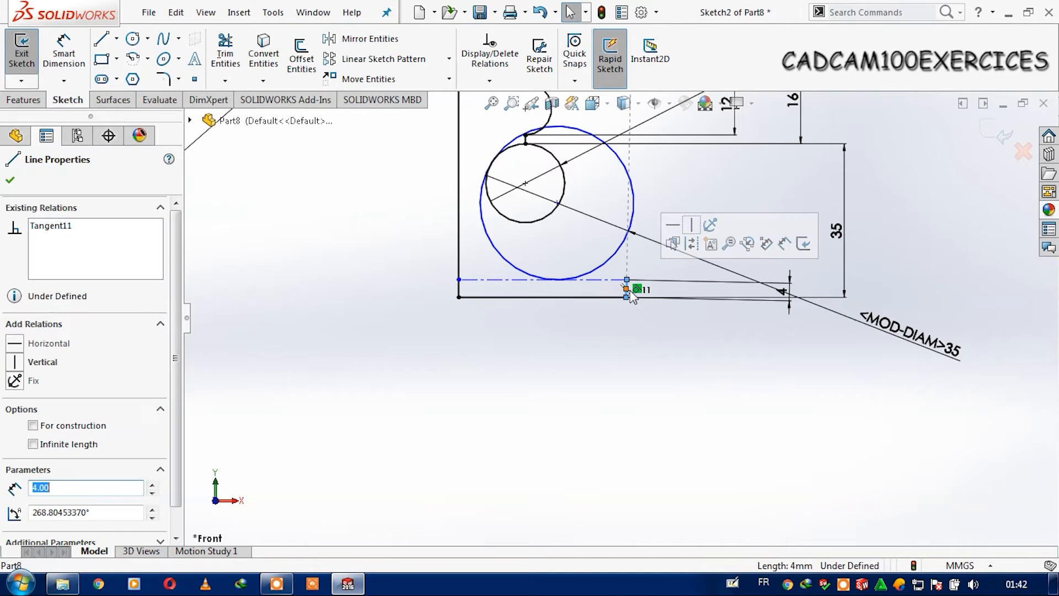
mouse_move(627, 281)
mouse_down()
mouse_move(547, 282)
mouse_move(558, 282)
mouse_up()
click(573, 341)
click(594, 308)
key(Delete)
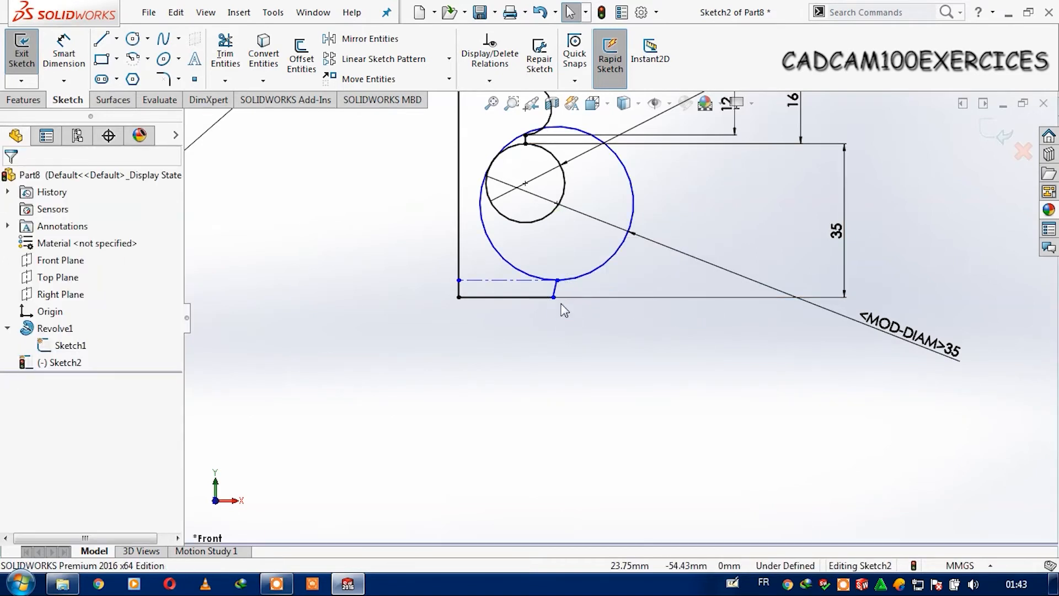
- Try to make the base's slanted short edge vertical, and undo that relation
click(555, 291)
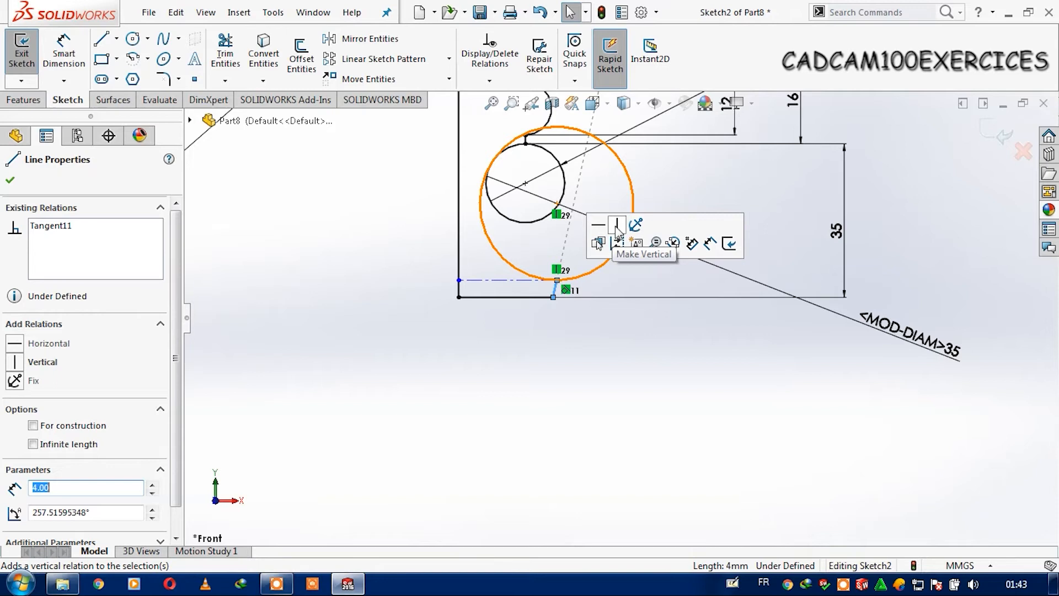
click(618, 226)
click(562, 325)
scroll(561, 315, down, 5)
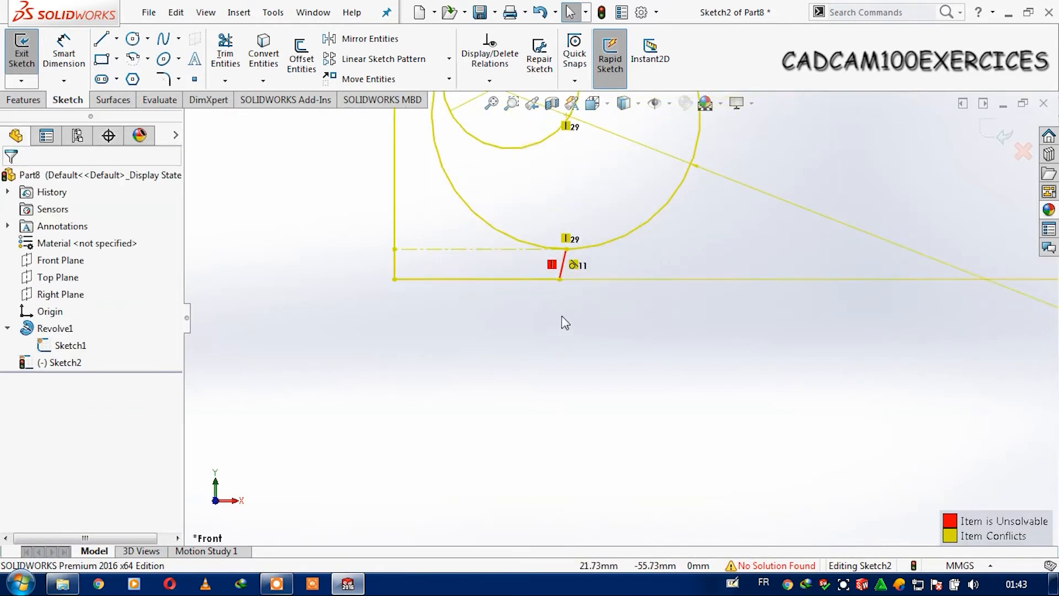
key(ctrl+z)
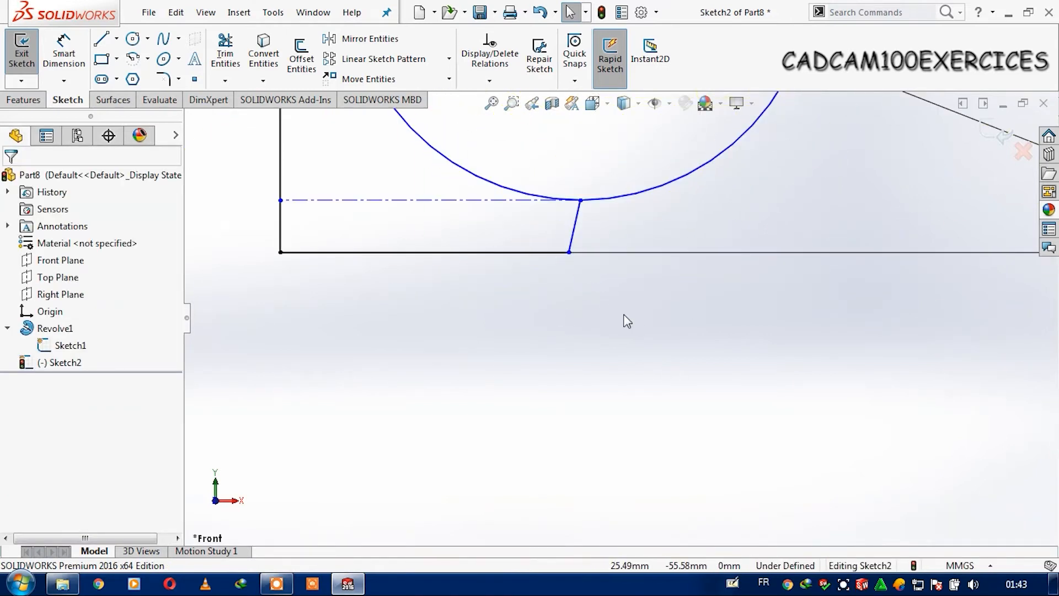
- Shift the slanted short edge's lower endpoint and delete the edge between the base line and the large circle
click(569, 254)
mouse_move(600, 256)
mouse_down()
mouse_move(491, 259)
mouse_move(628, 248)
mouse_move(558, 247)
mouse_up()
click(557, 246)
key(Delete)
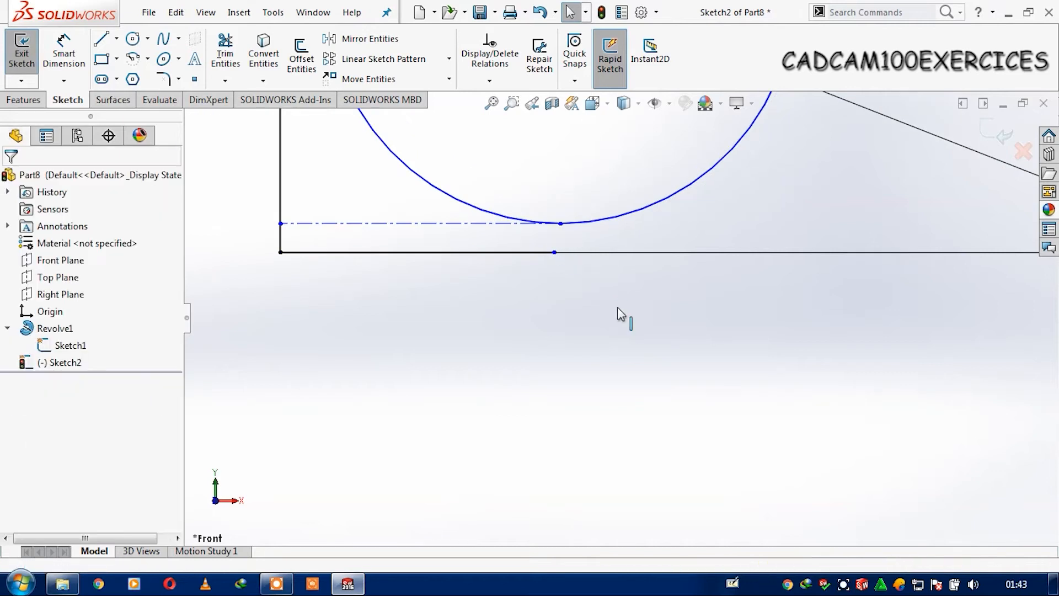
- Extend the base line's free endpoint slightly outward and align it vertically with the large circle's lowest point
mouse_move(556, 251)
mouse_down()
mouse_move(615, 250)
mouse_move(569, 267)
mouse_up()
click(538, 290)
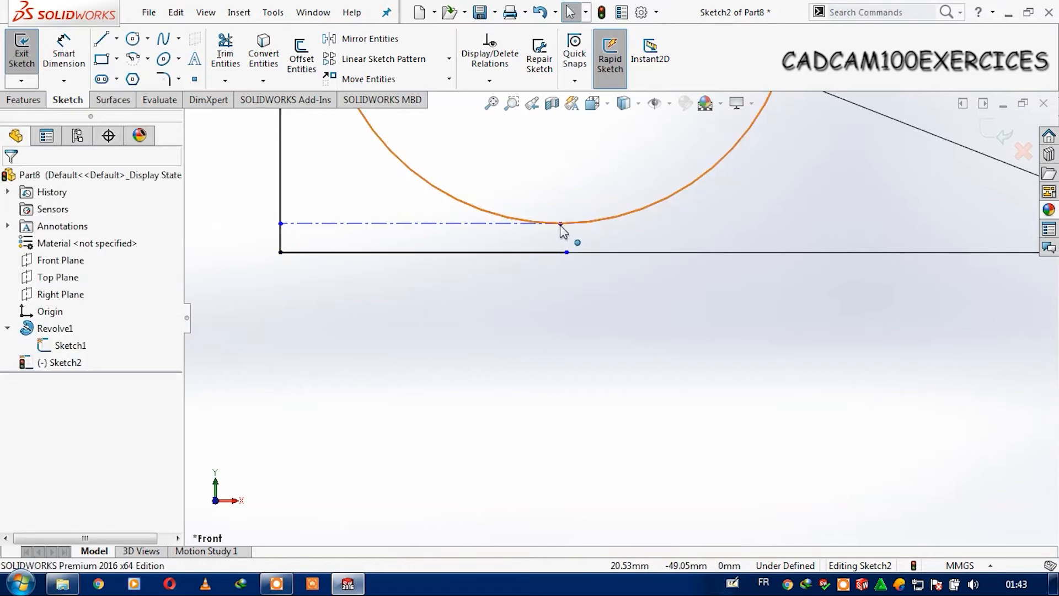
click(559, 223)
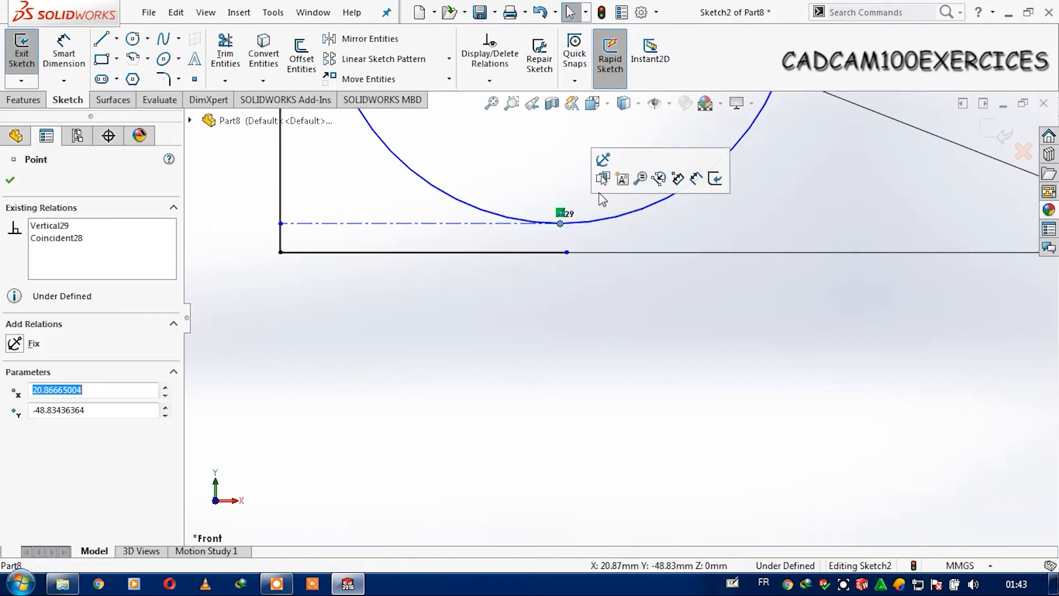
ctrl+click(566, 253)
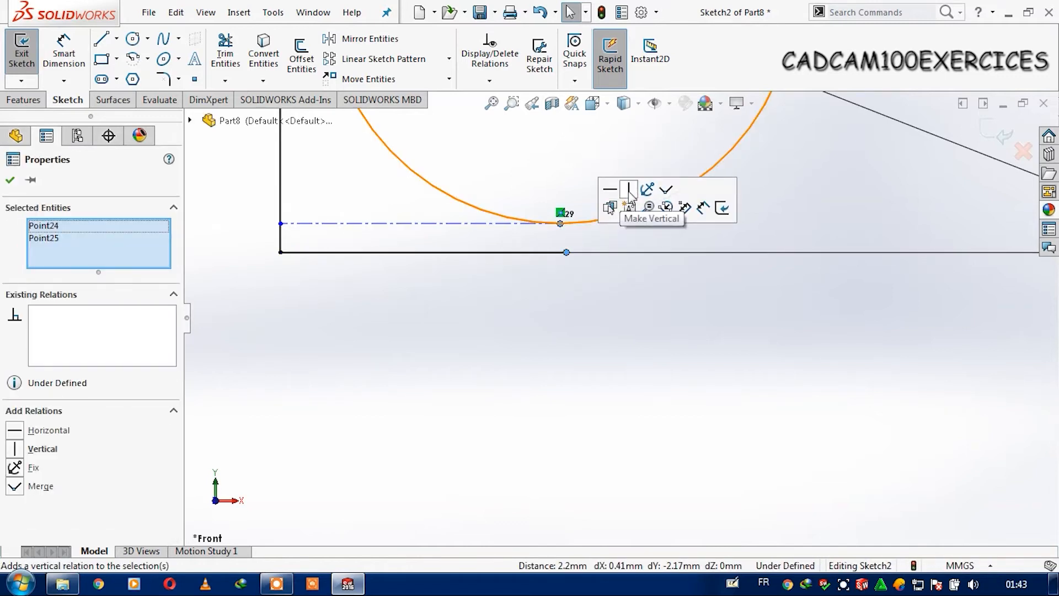
click(630, 208)
click(512, 297)
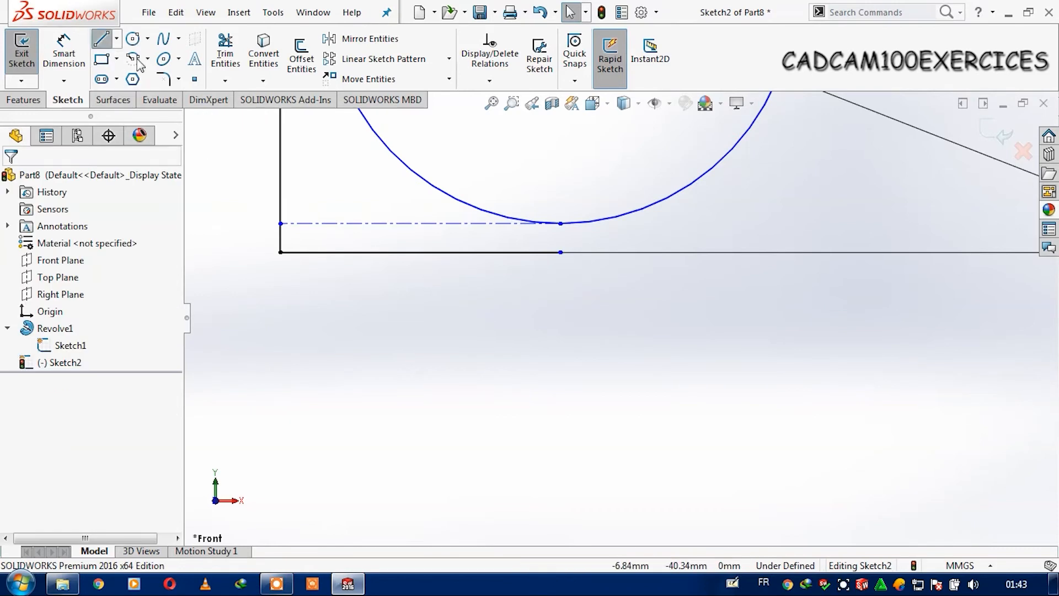
- Draw a vertical line from the large circle's lowest point down to the base line's free endpoint
click(560, 223)
click(560, 252)
key(Escape)
scroll(811, 329, up, 8)
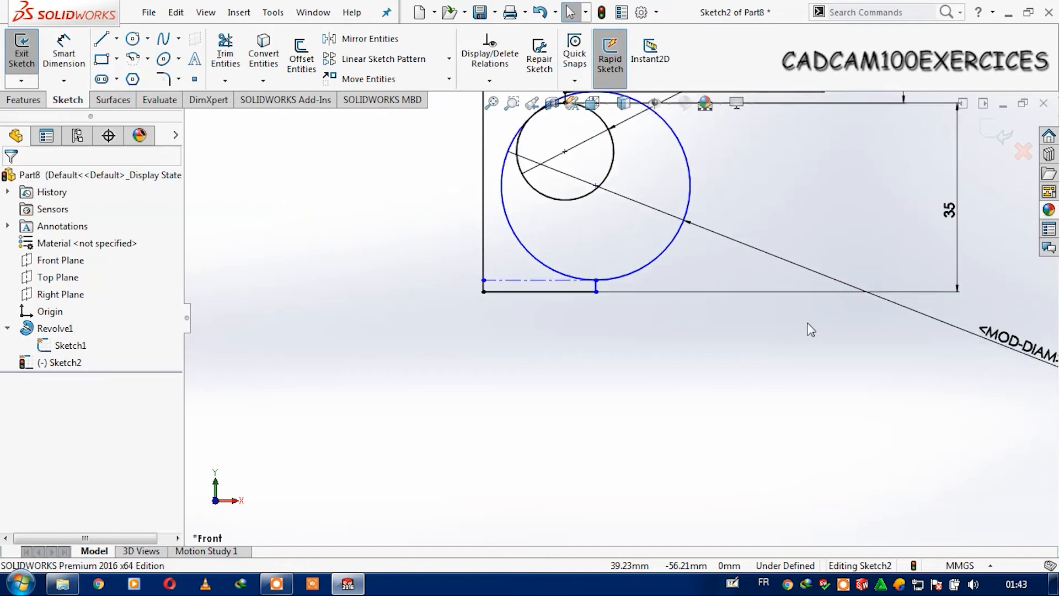
- Pull the base's new vertical edge outward and dimension its height as 4 mm
scroll(582, 270, down, 6)
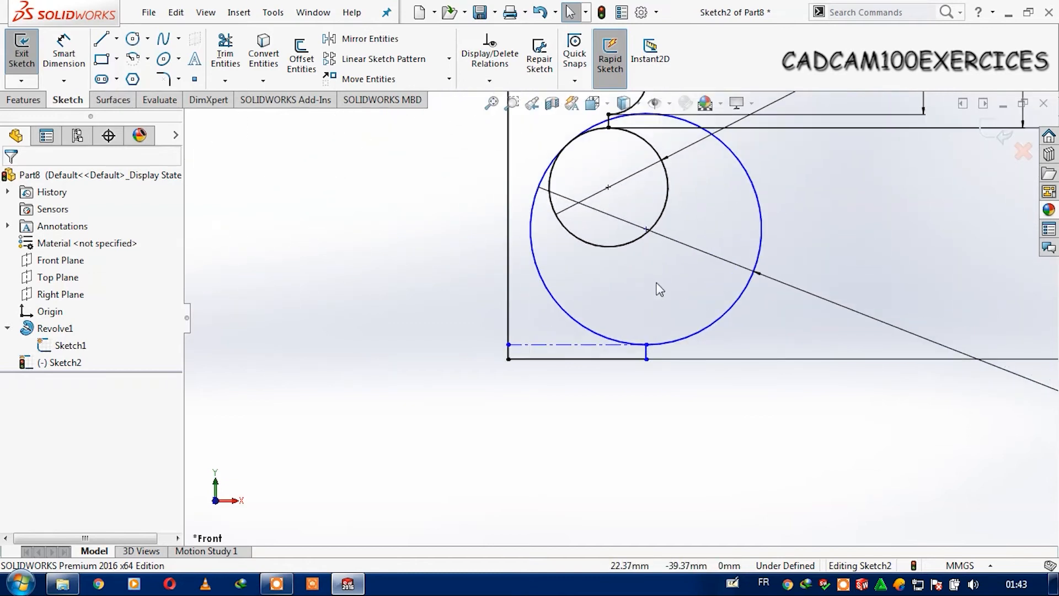
mouse_move(646, 354)
mouse_down()
mouse_move(684, 352)
mouse_move(659, 361)
mouse_up()
click(715, 427)
click(62, 53)
click(659, 345)
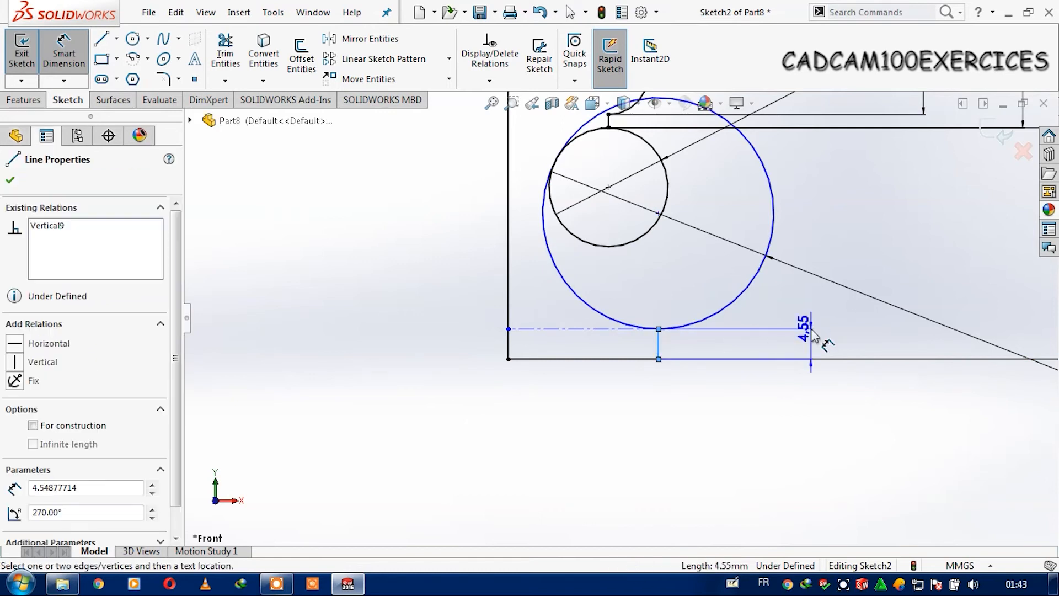
click(810, 331)
key(Return)
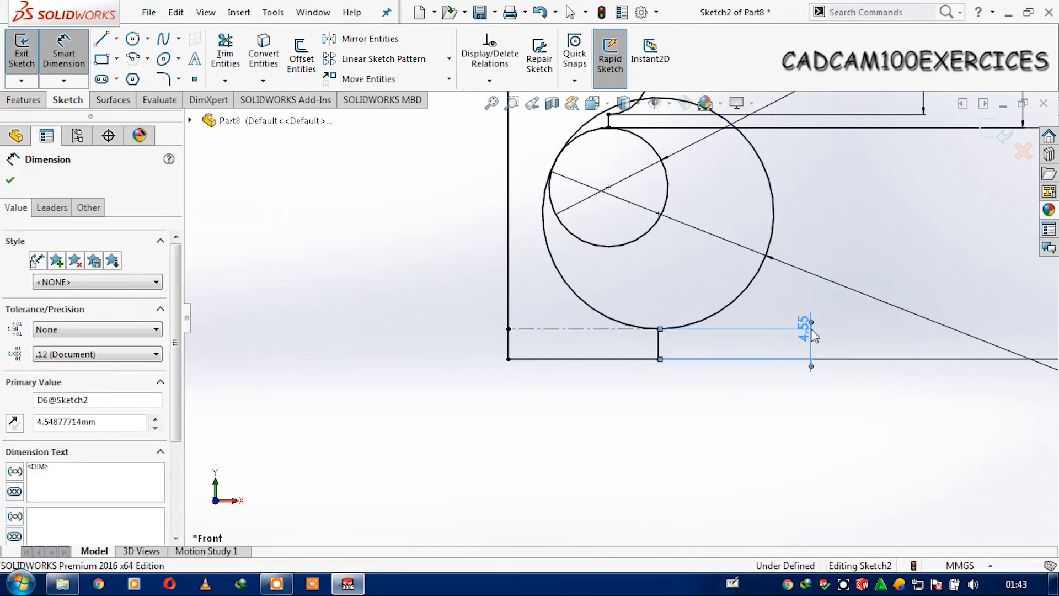
scroll(720, 359, up, 5)
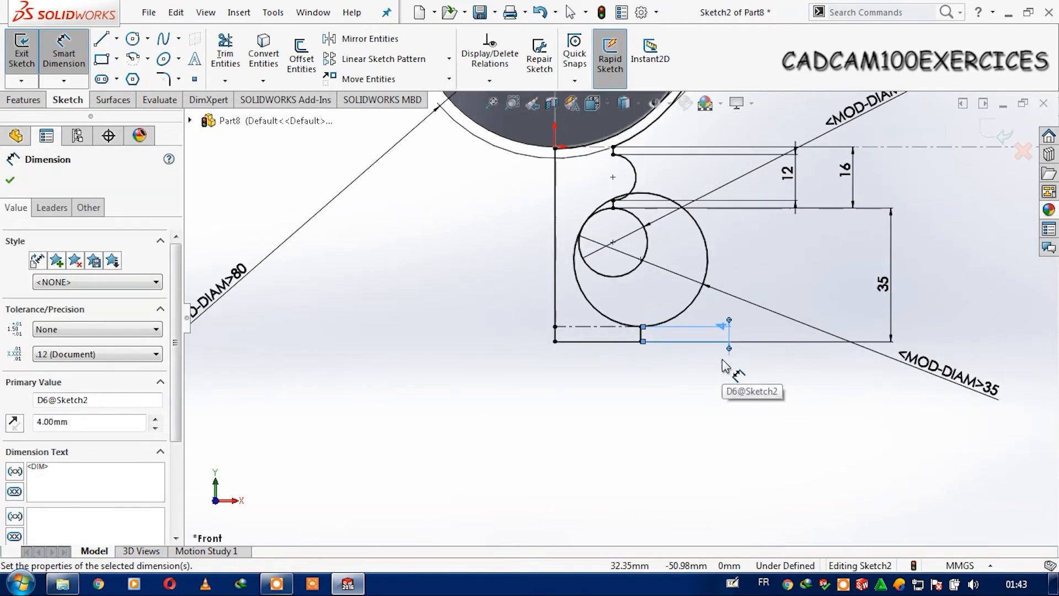
scroll(684, 302, down, 5)
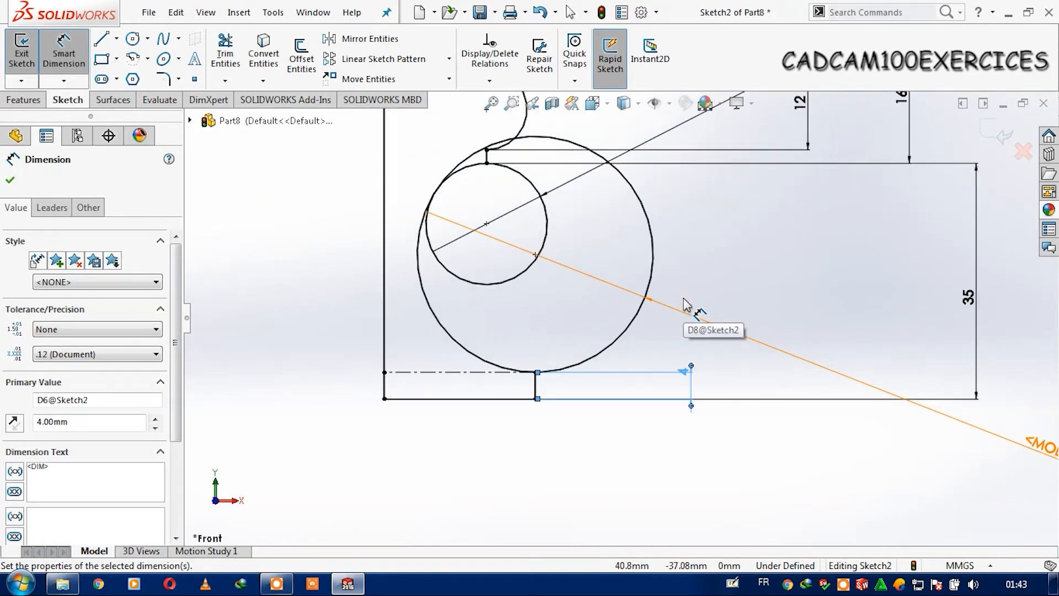
scroll(683, 305, down, 1)
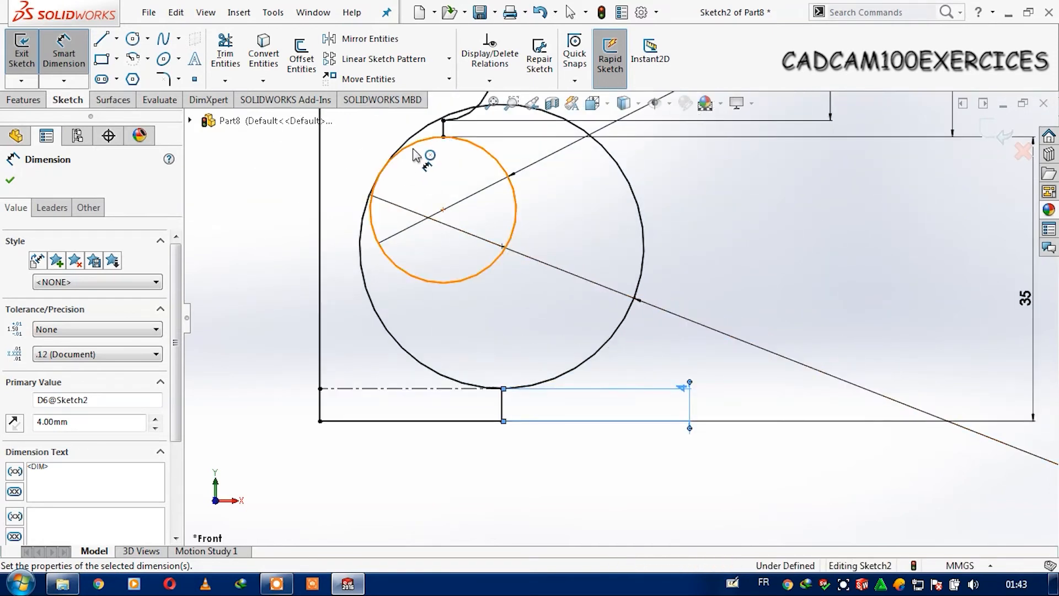
- Delete the 35 mm diameter dimension from the large circle
key(Escape)
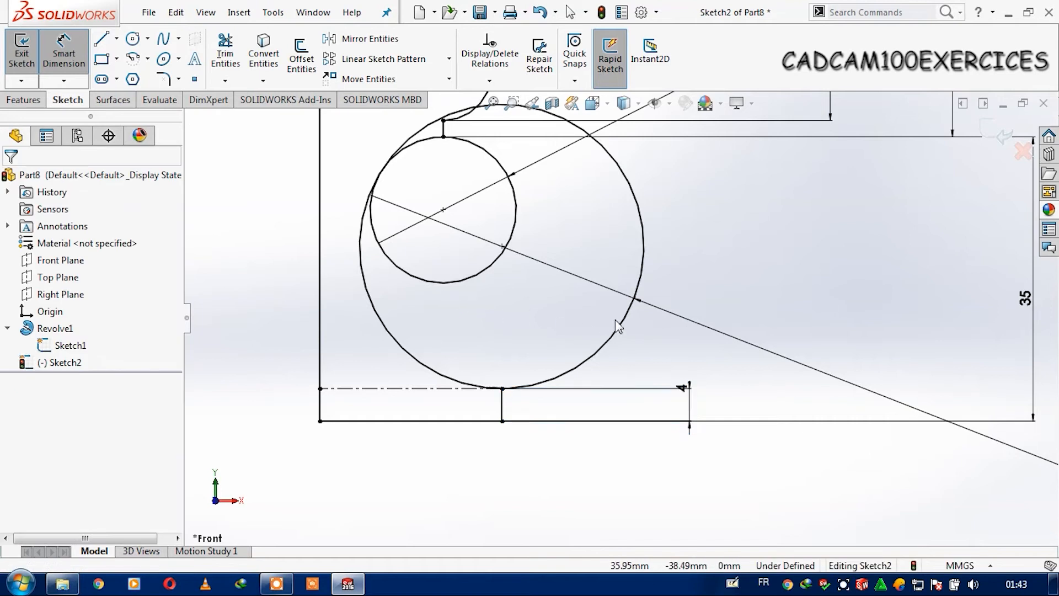
click(634, 301)
key(Delete)
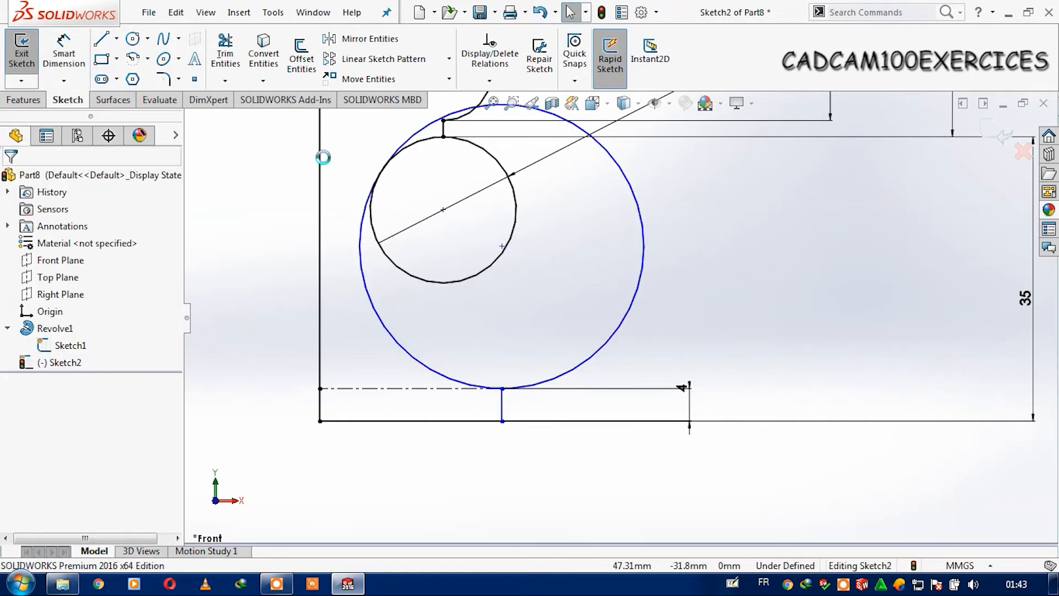
- Draw a vertical centerline from the small circle's inner quadrant point down to the horizontal centerline above the base
click(116, 39)
click(138, 74)
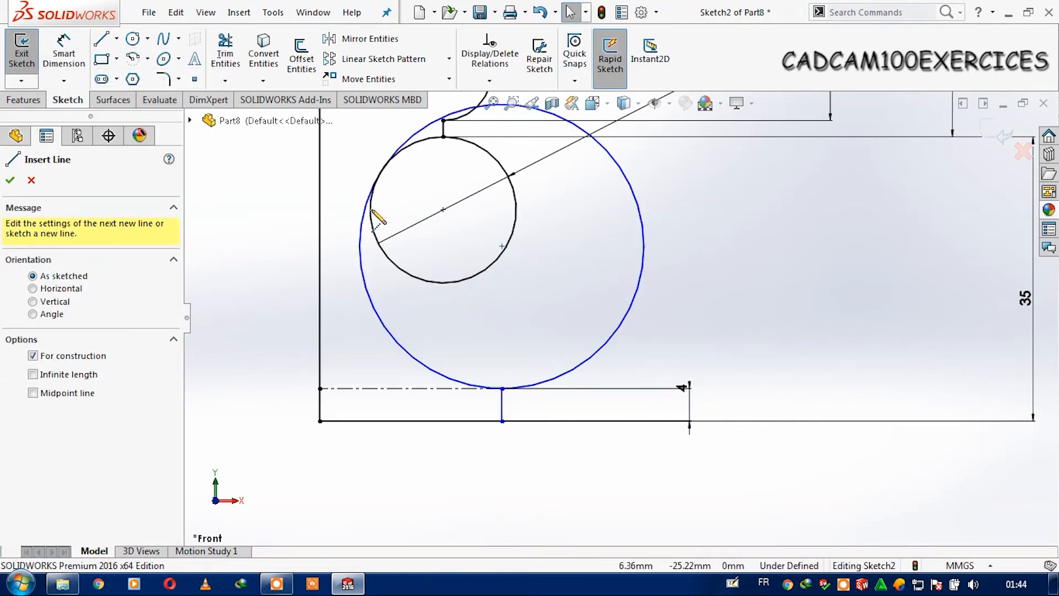
click(370, 209)
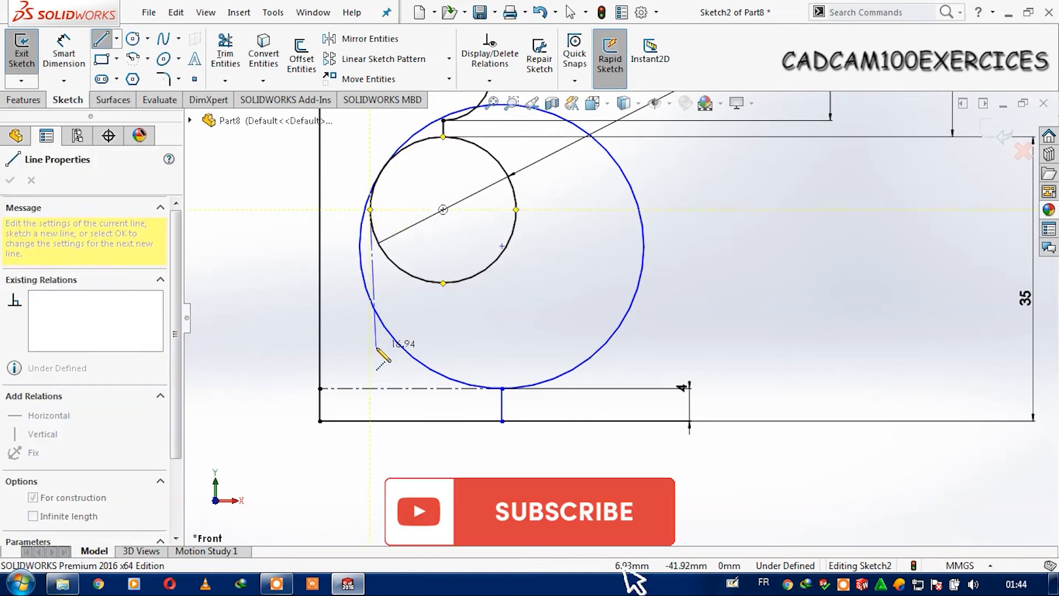
click(370, 388)
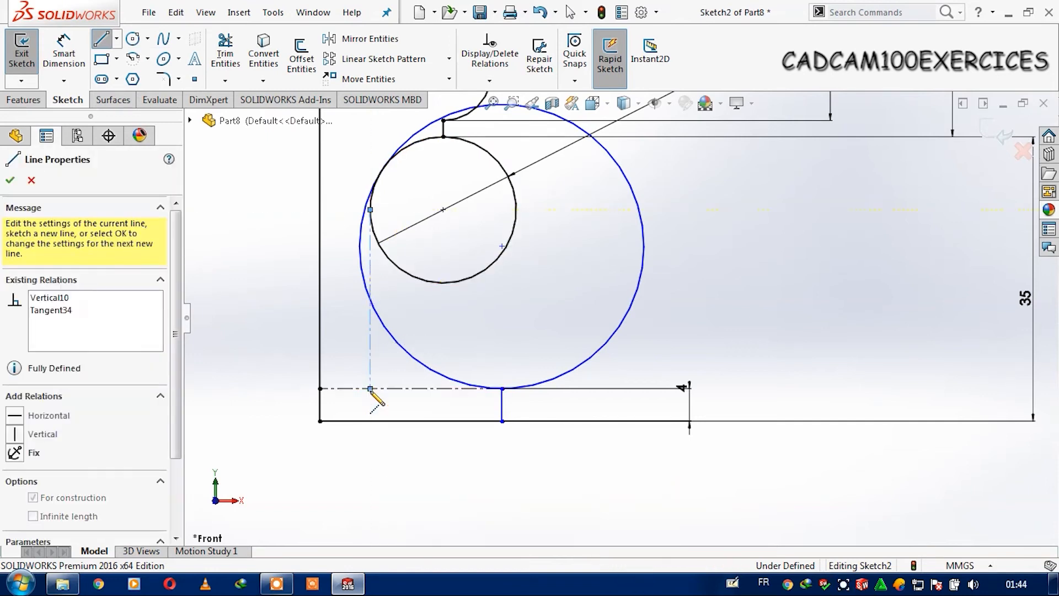
key(Escape)
- Make the large circle tangent to the new vertical centerline
click(417, 364)
ctrl+click(369, 370)
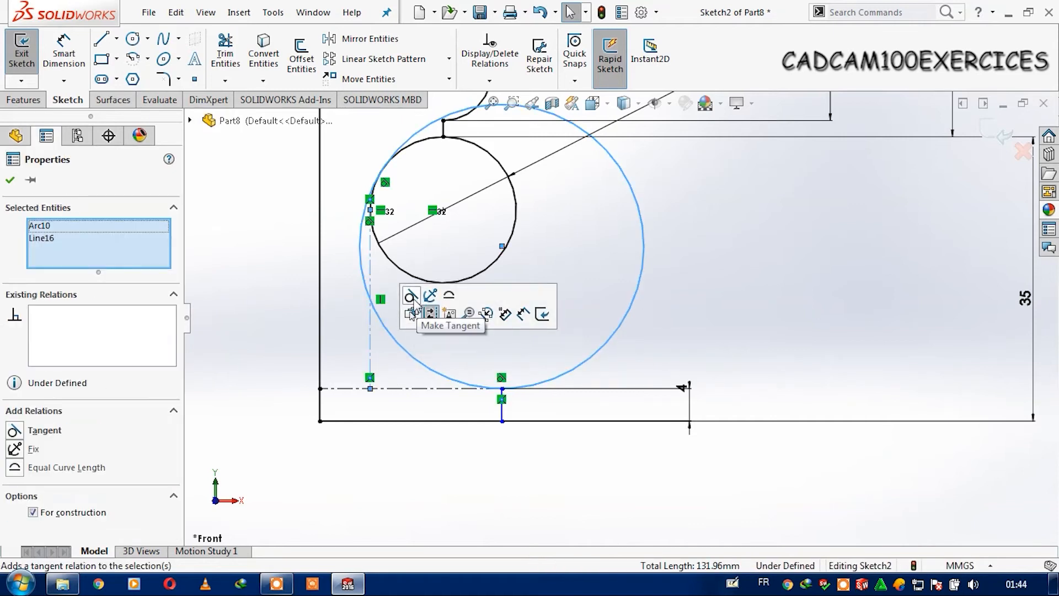
click(411, 298)
click(804, 252)
- Trim both circles to the closest intersections, leaving only the arcs joining the stem to the base edge
scroll(788, 292, up, 3)
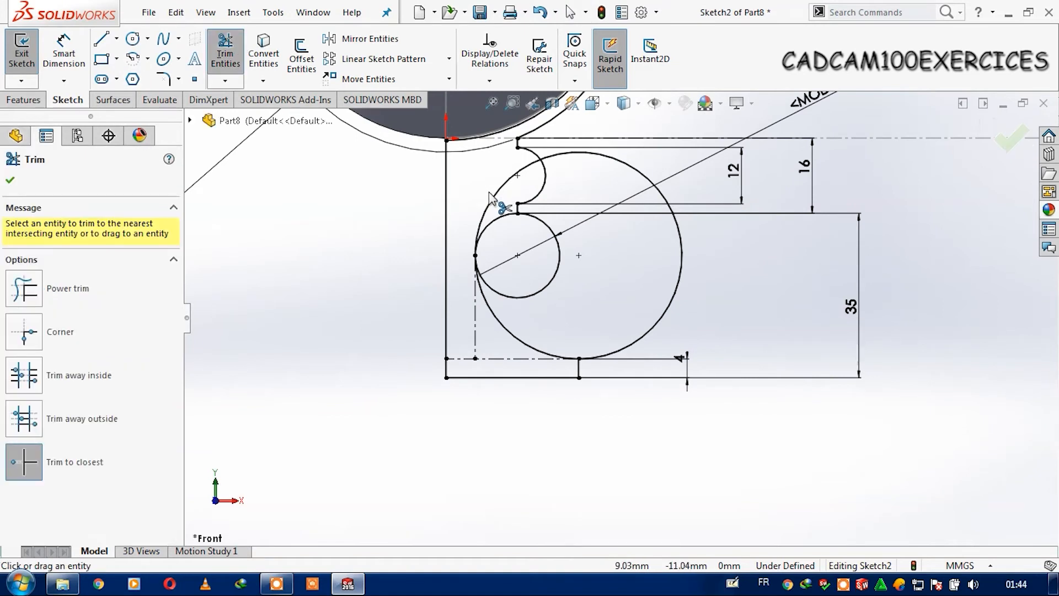
click(485, 211)
click(672, 298)
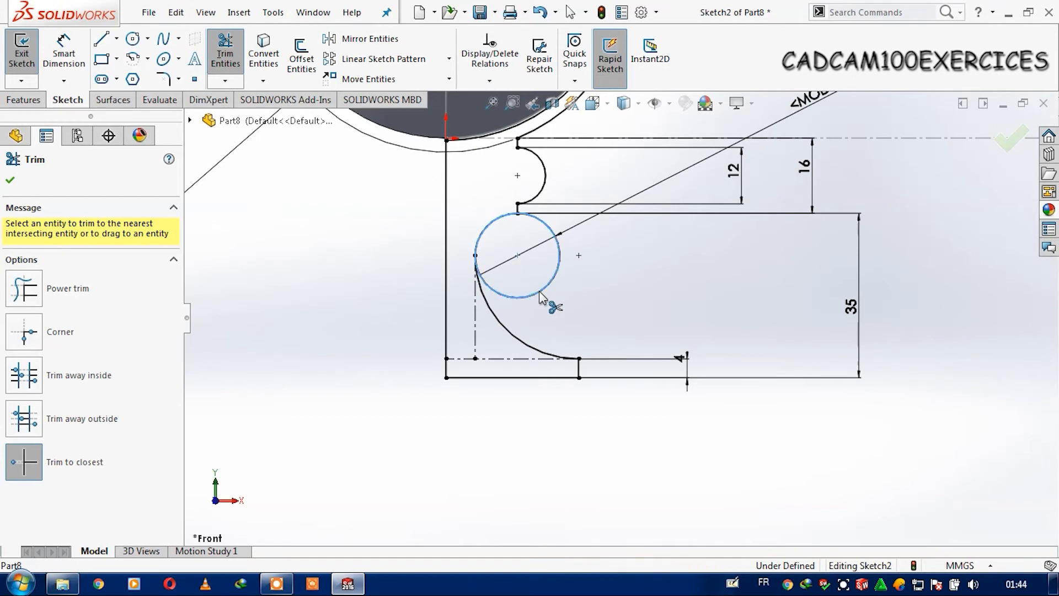
scroll(607, 300, up, 5)
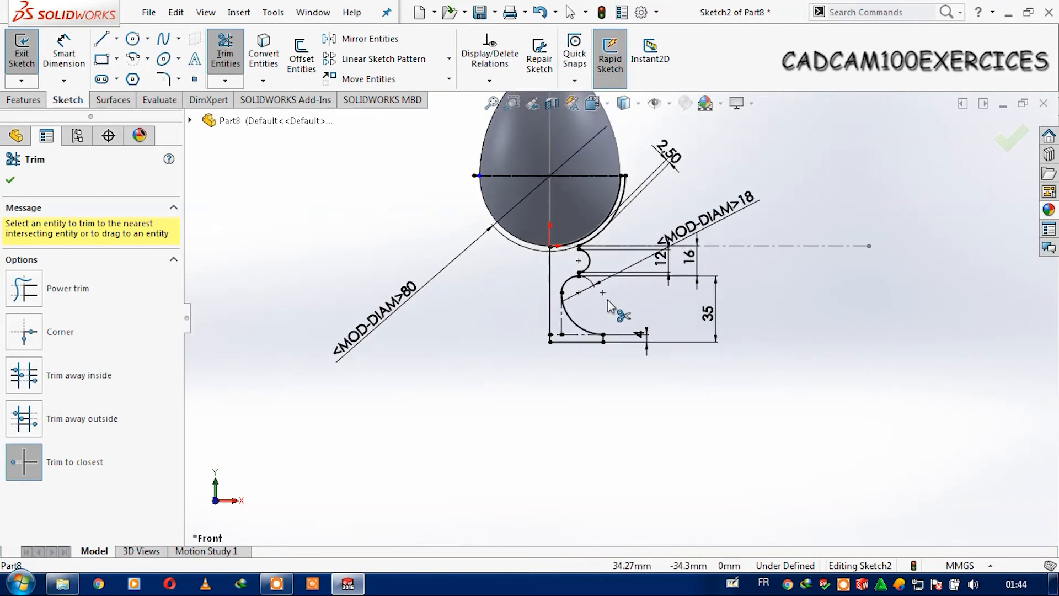
key(Escape)
key(Escape)
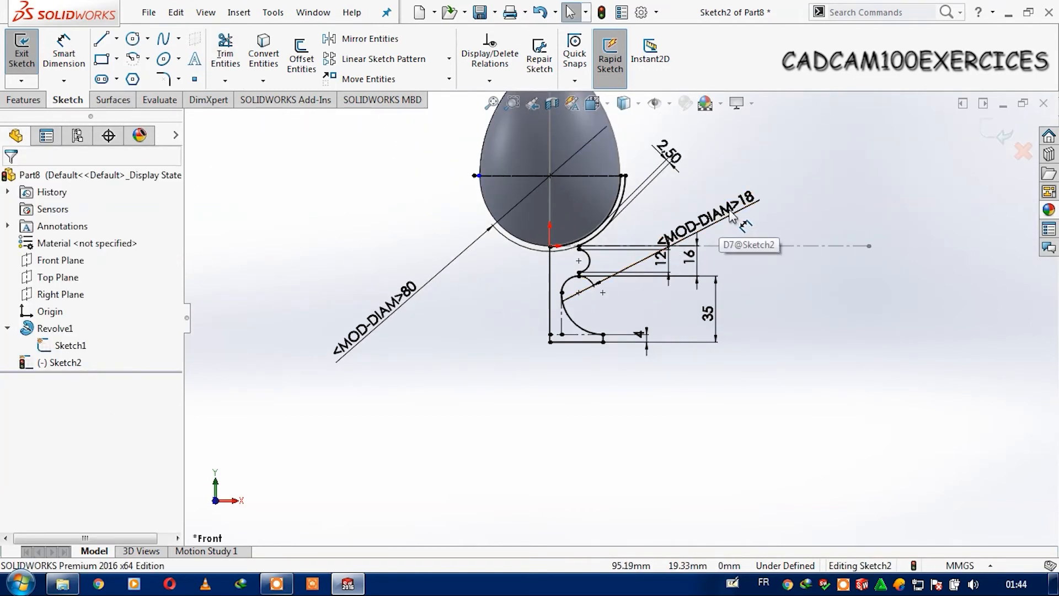
- Relocate the 18 mm diameter dimension to the opposite side of the profile, clear of the linear dimensions
drag(711, 220, 463, 277)
key(Escape)
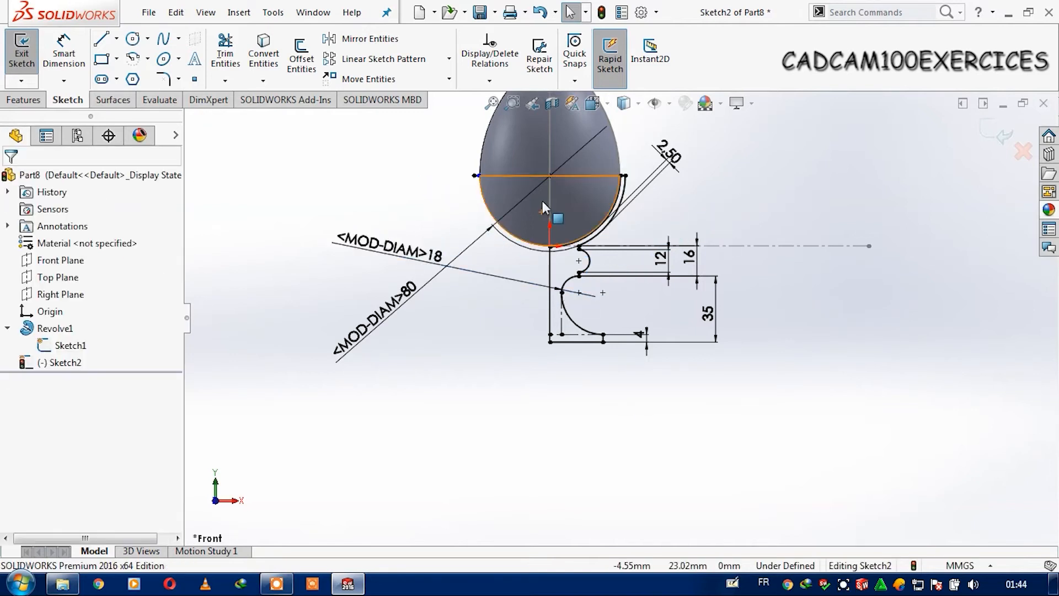
- Delete the stray 2.5 mm horizontal line on the egg side opposite the cup profile
scroll(543, 196, down, 4)
scroll(420, 196, down, 3)
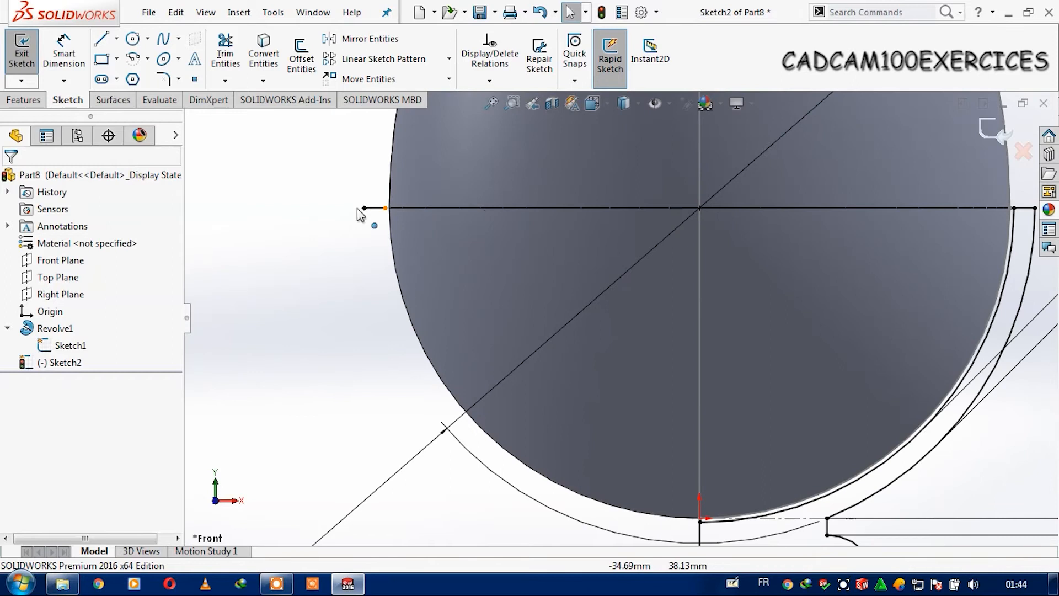
click(373, 209)
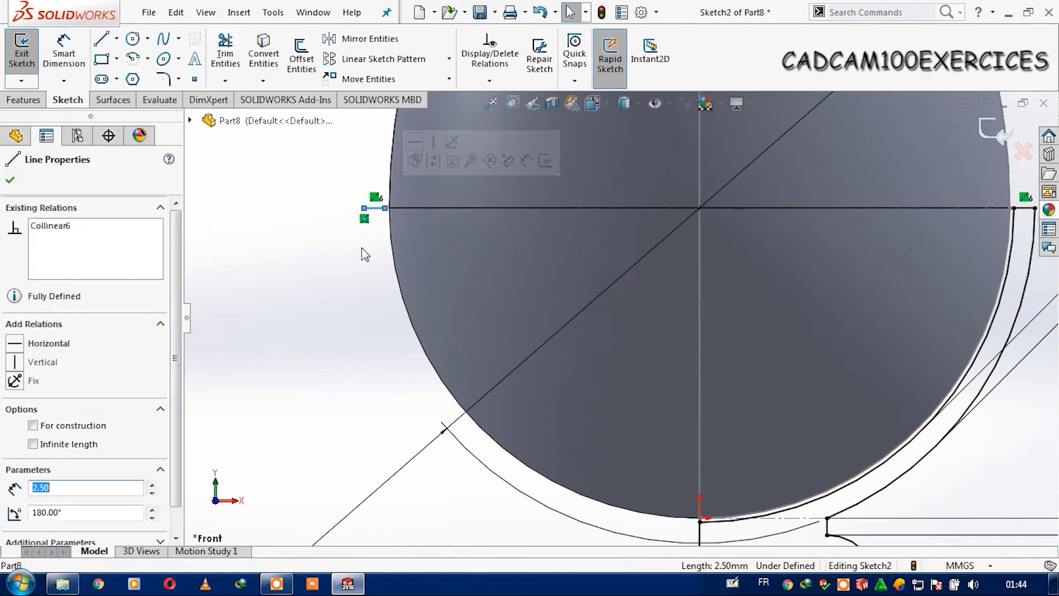
key(Delete)
key(z)
key(z)
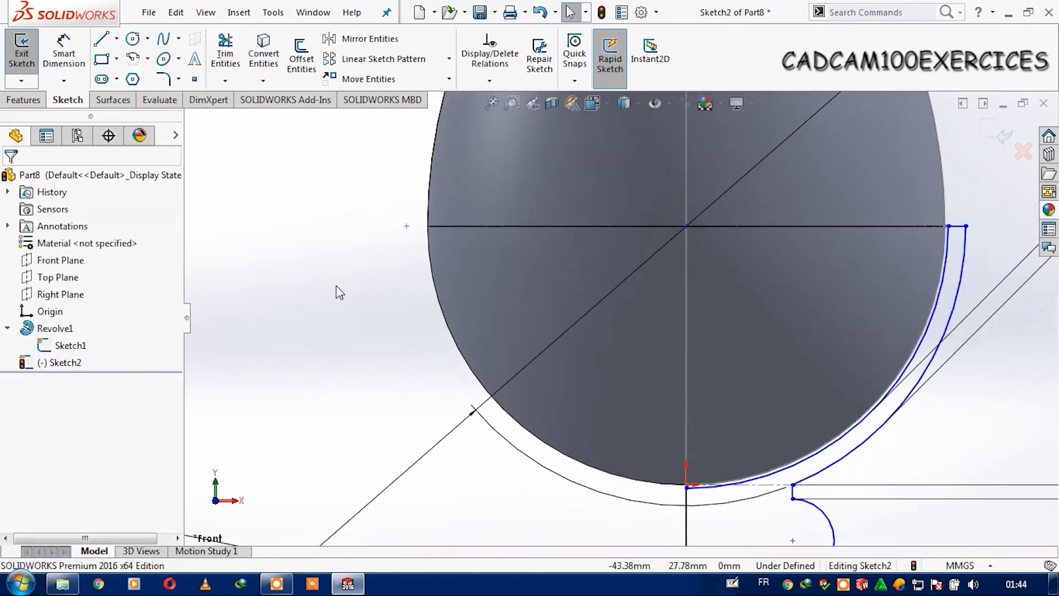
scroll(714, 286, down, 3)
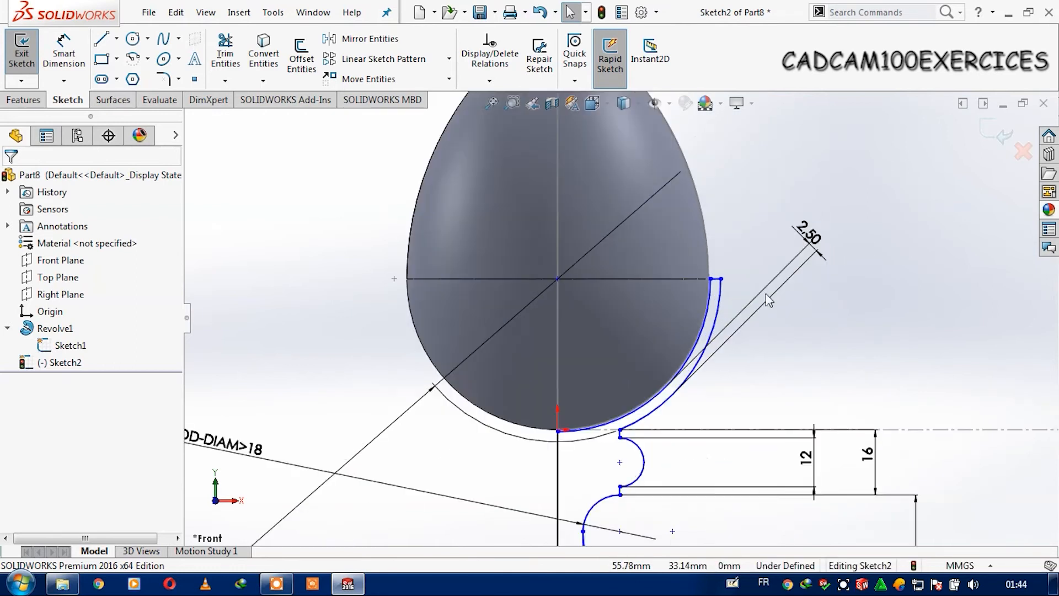
click(64, 55)
click(637, 411)
click(783, 423)
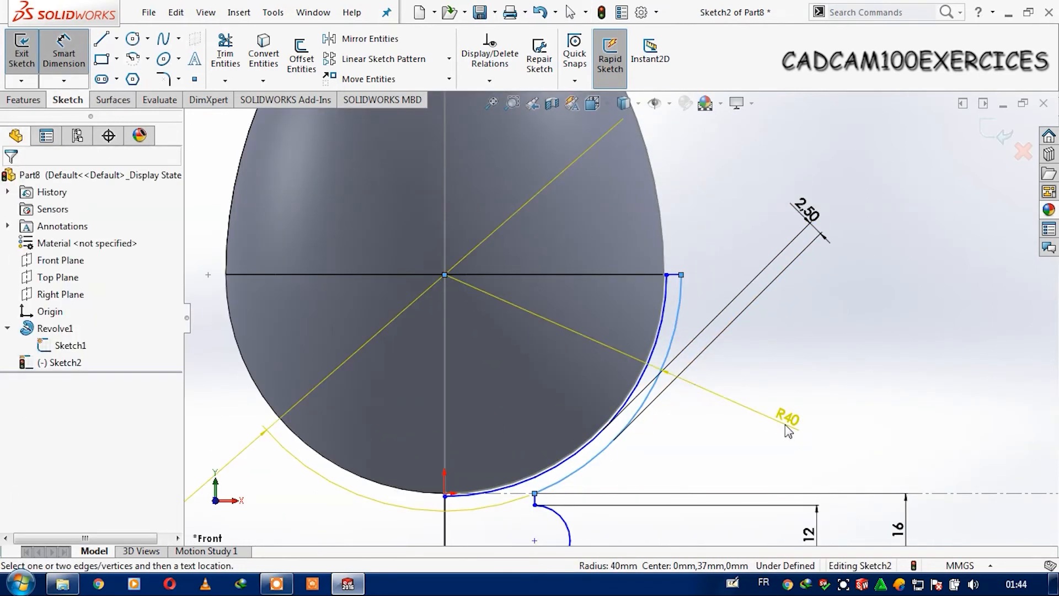
click(618, 311)
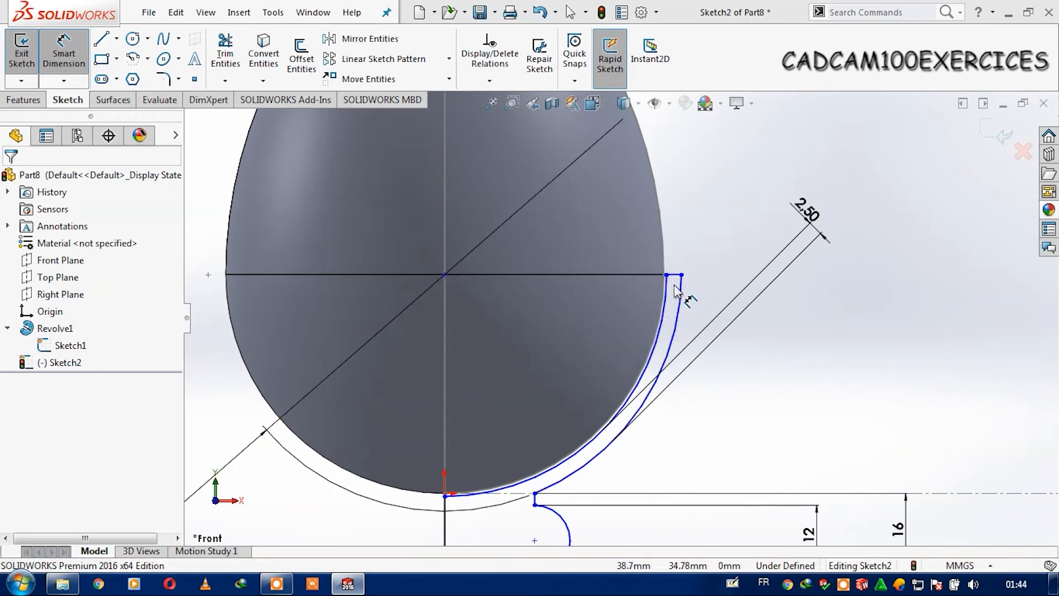
key(Escape)
scroll(695, 330, up, 5)
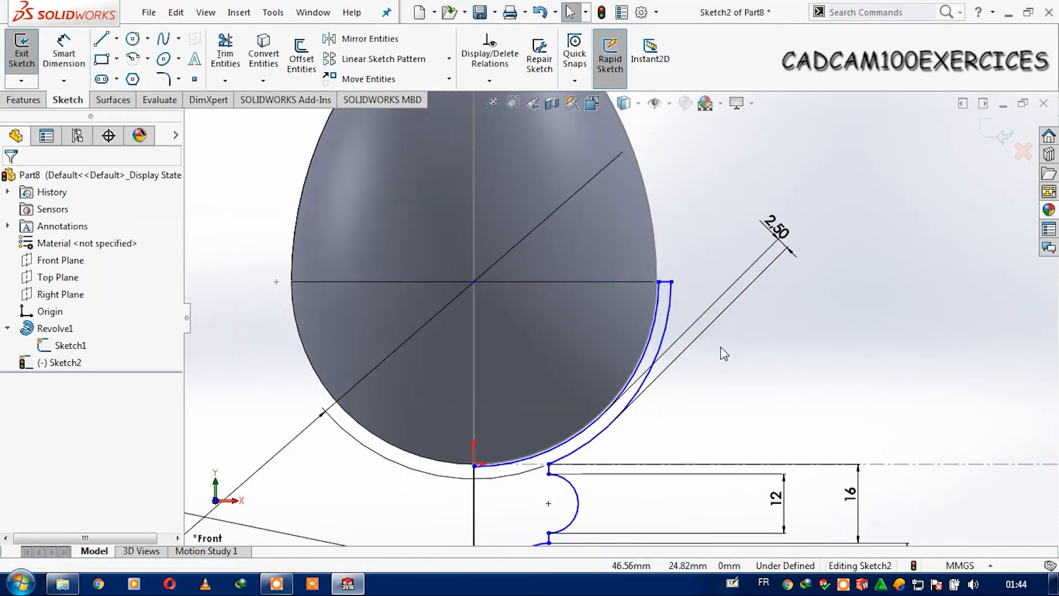
- Try moving the cup's short rim line below the egg's horizontal line, and undo the move
scroll(660, 236, down, 2)
mouse_move(663, 185)
mouse_down()
mouse_move(701, 182)
mouse_move(700, 193)
mouse_up()
click(786, 280)
scroll(680, 210, up, 1)
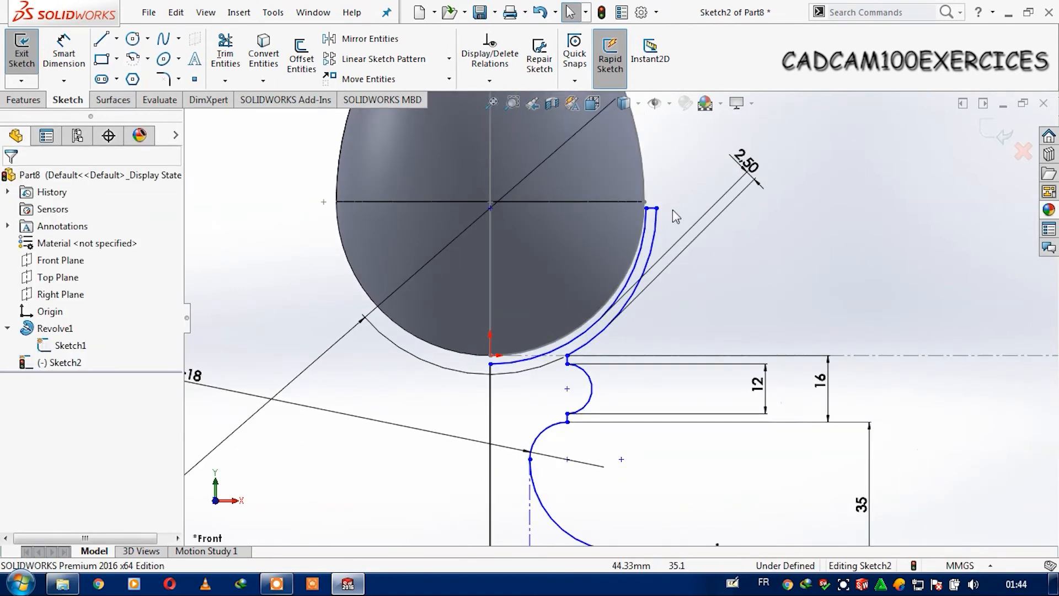
scroll(673, 209, down, 2)
click(634, 229)
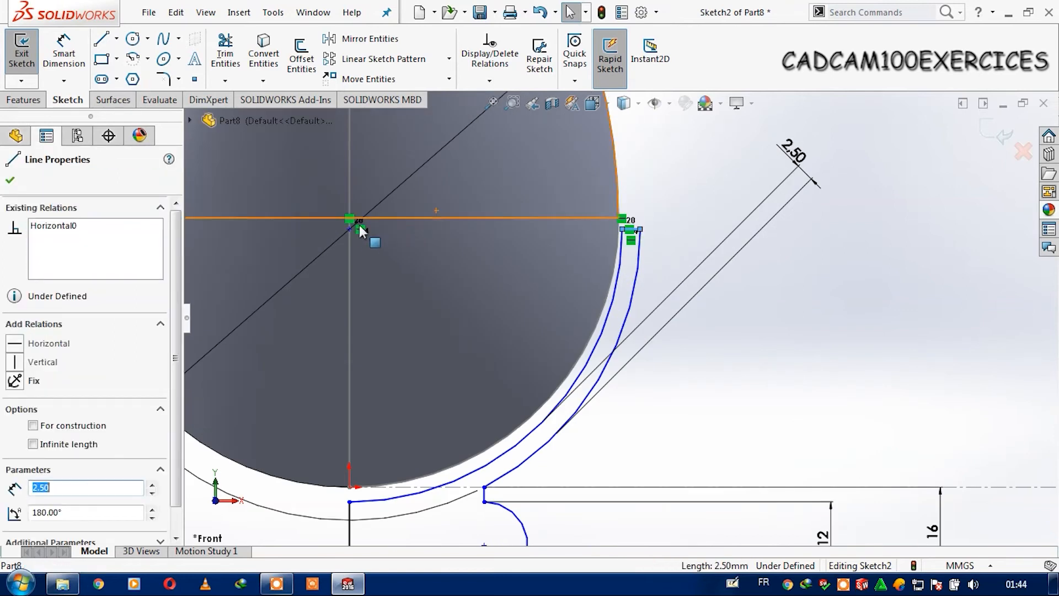
click(893, 315)
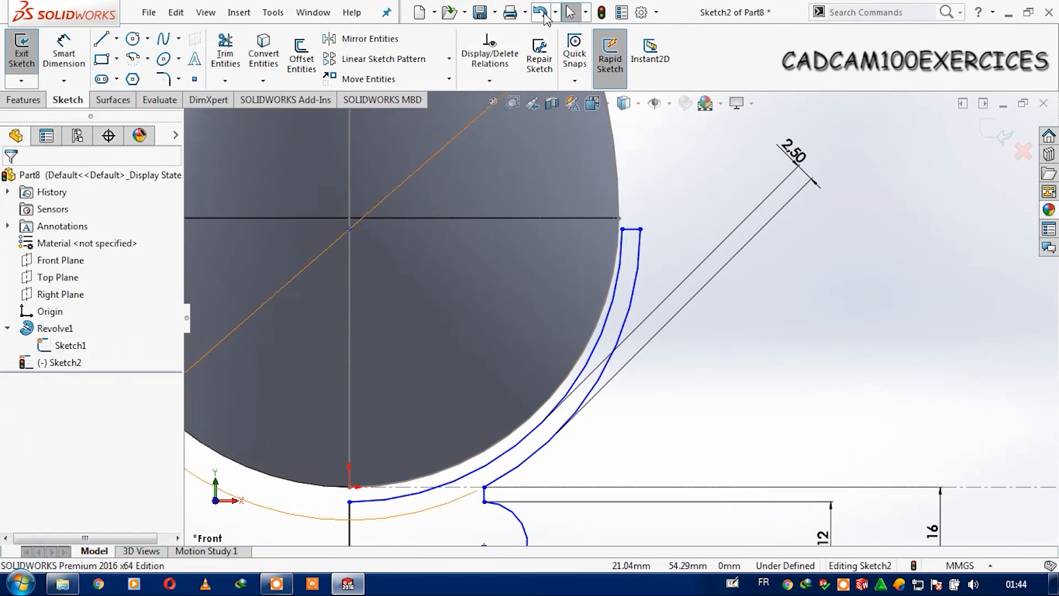
click(540, 12)
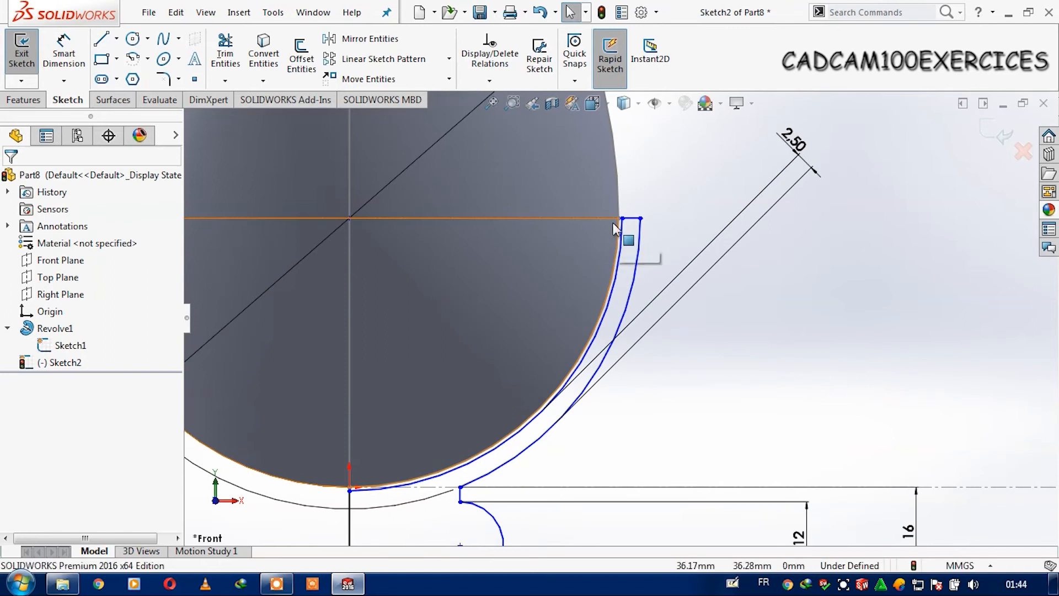
- Add a horizontal relation between the inner endpoint of the cup's rim line and the end point of the egg's horizontal line
scroll(617, 226, down, 4)
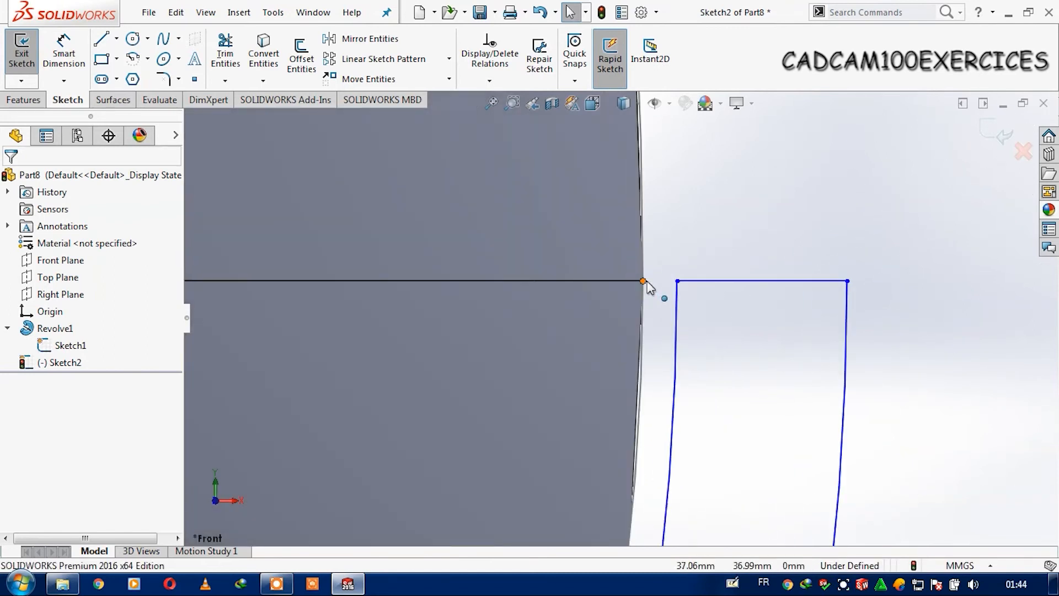
click(645, 281)
ctrl+click(709, 283)
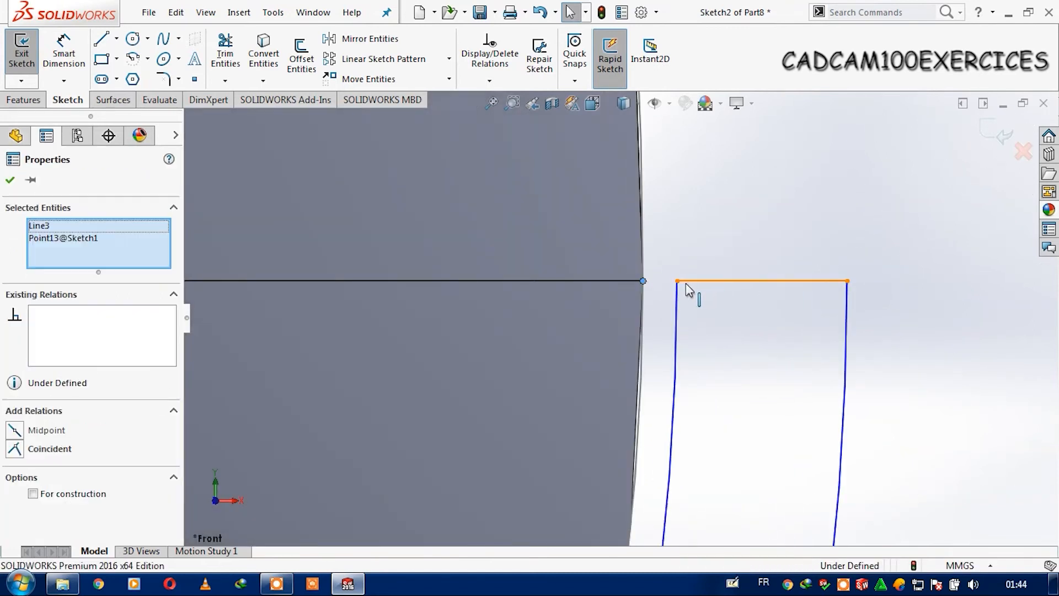
click(710, 298)
click(679, 281)
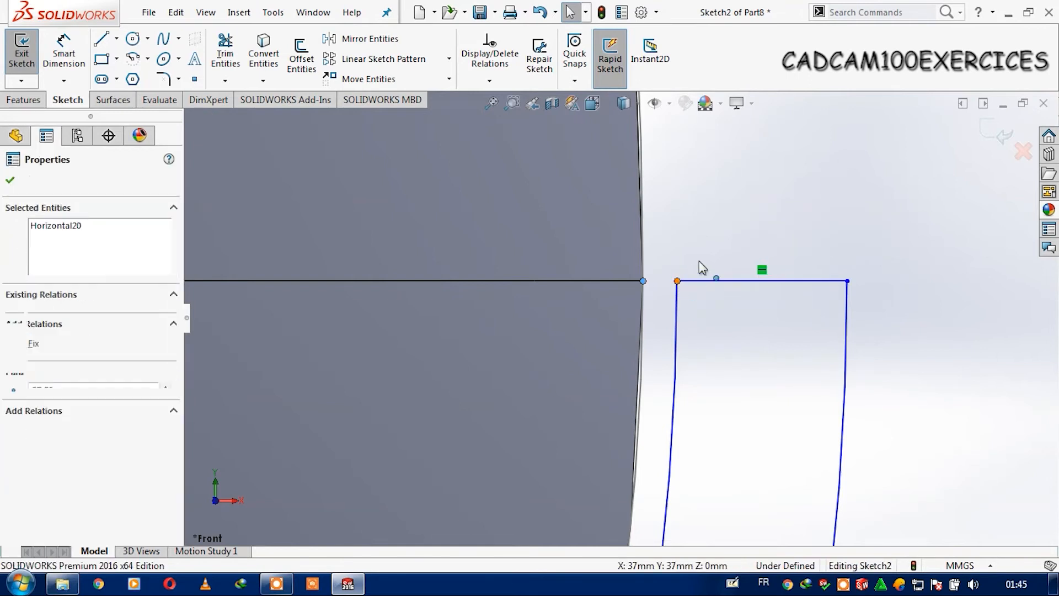
ctrl+click(643, 281)
click(723, 213)
click(943, 348)
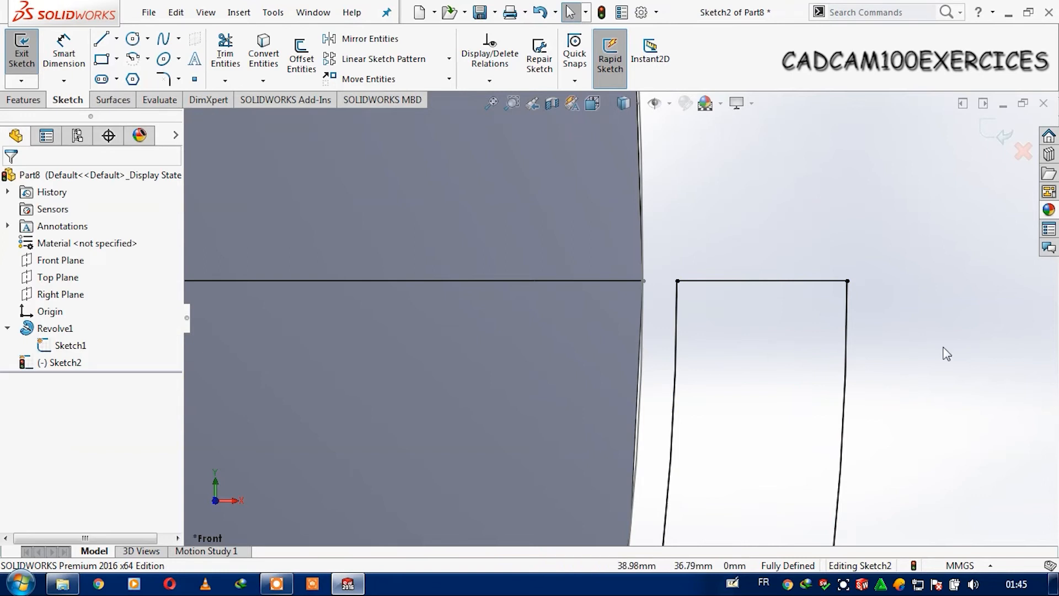
- Revolve the holder profile 360 degrees about the egg's vertical centerline, and hide the egg's sketch
scroll(960, 350, up, 10)
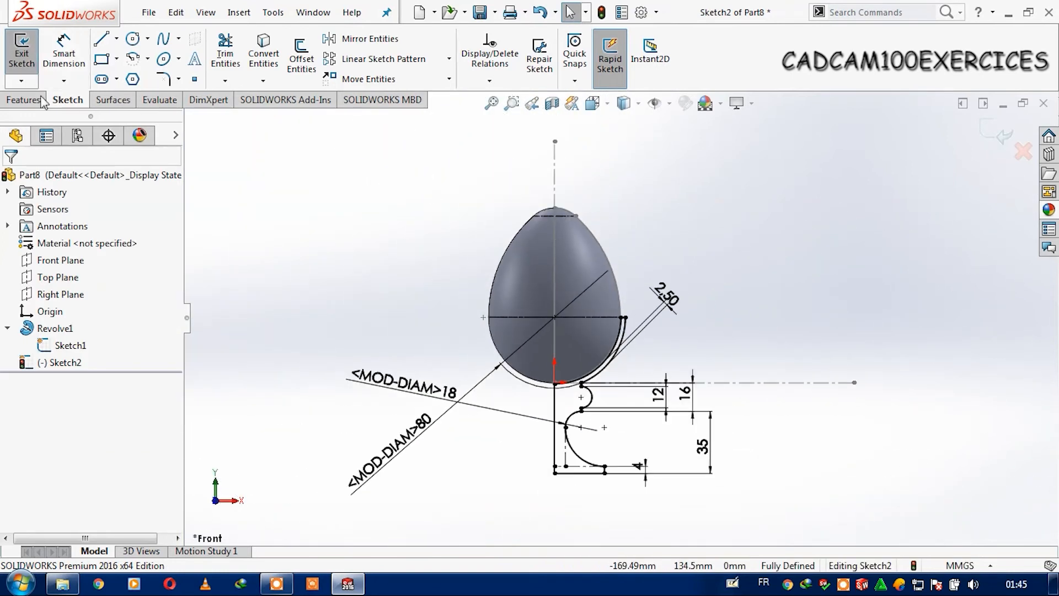
click(24, 99)
click(76, 60)
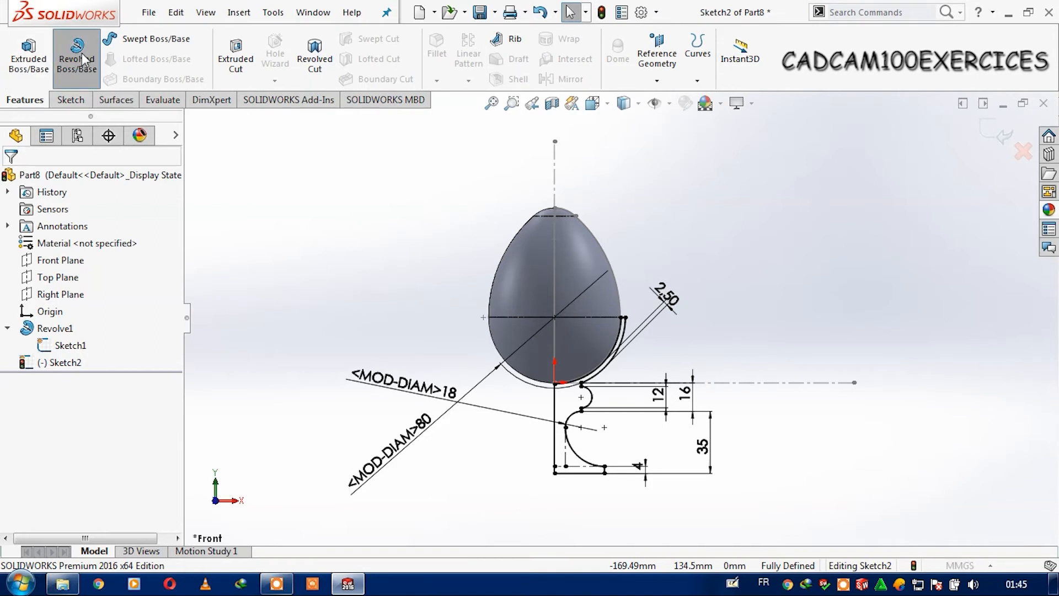
click(554, 179)
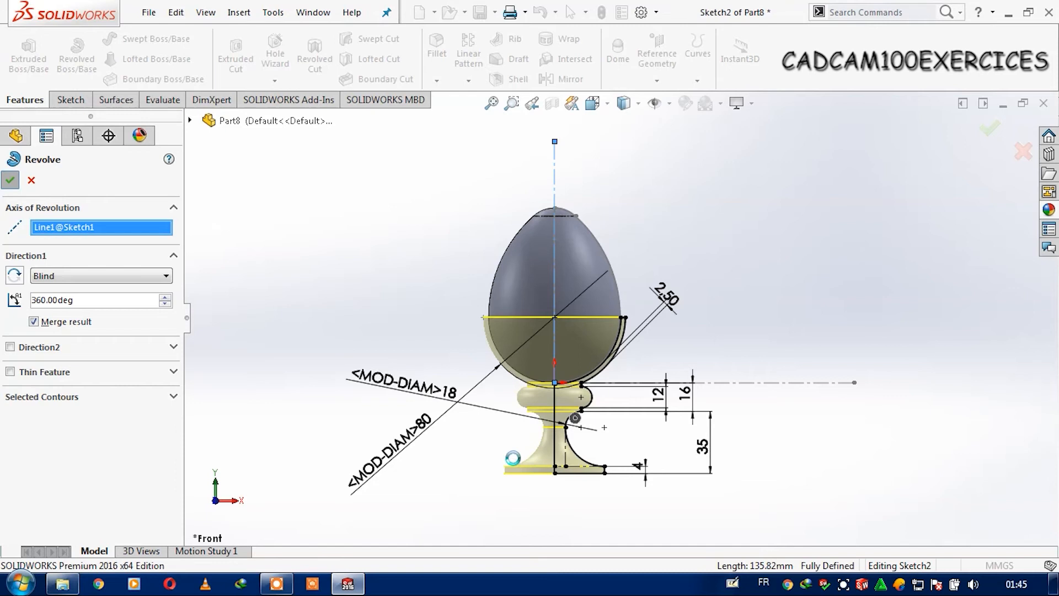
key(Return)
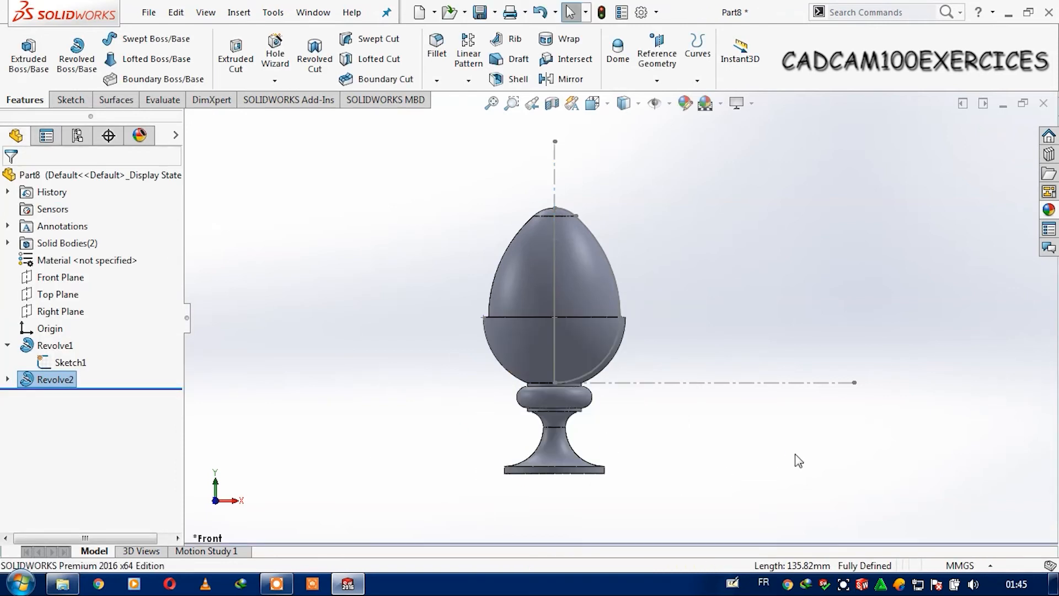
right_click(59, 369)
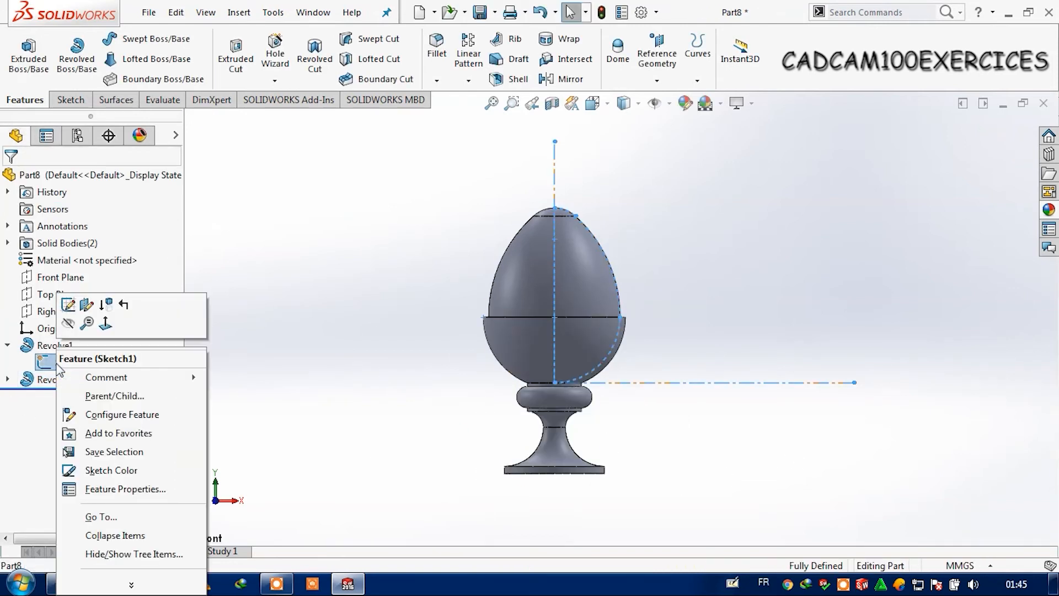
click(67, 324)
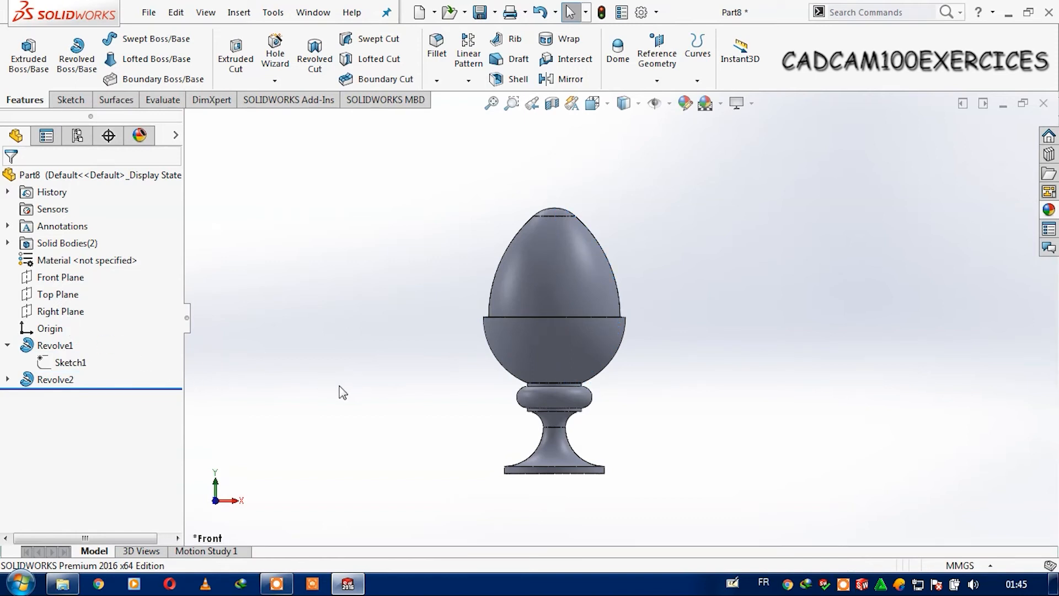
- Examine the egg and holder bodies from several directions and return to a straight front view
key(Down)
key(Up)
key(Left)
key(Left)
key(Left)
key(Right)
key(Right)
key(Up)
key(Up)
key(Up)
key(Up)
key(space)
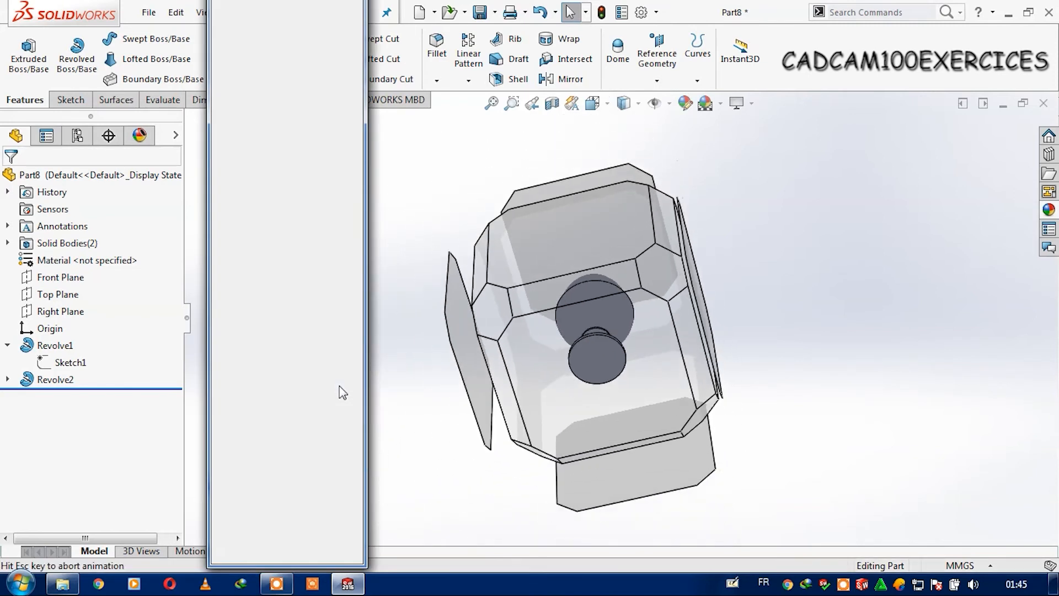
click(244, 38)
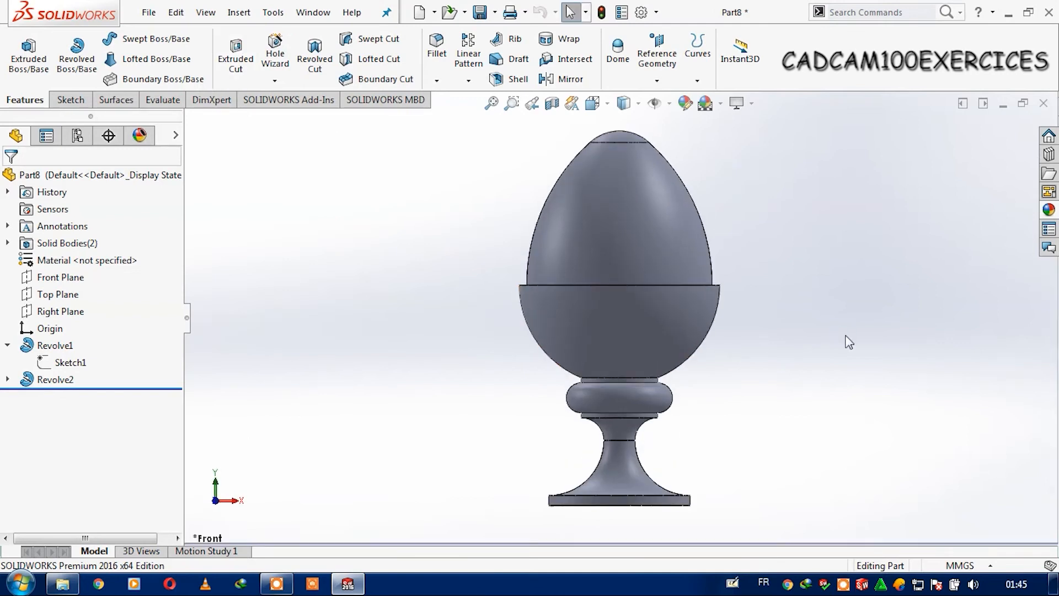
- Start a sketch on the underside of the holder's base and draw a corner rectangle about 115 by 112 mm around the model
key(Up)
key(Up)
key(Up)
key(Up)
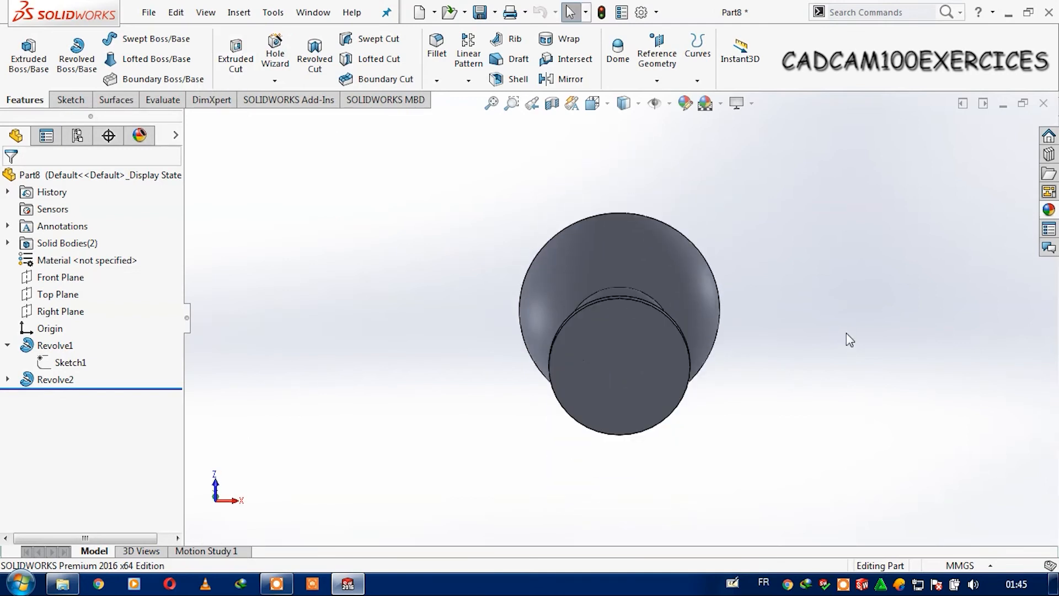
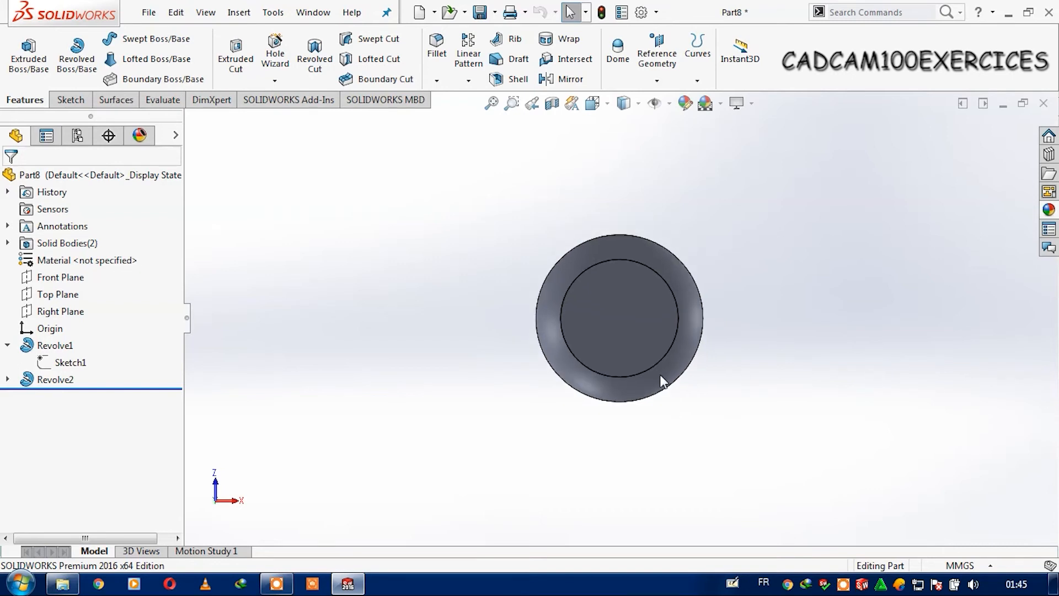
scroll(643, 373, down, 2)
click(531, 284)
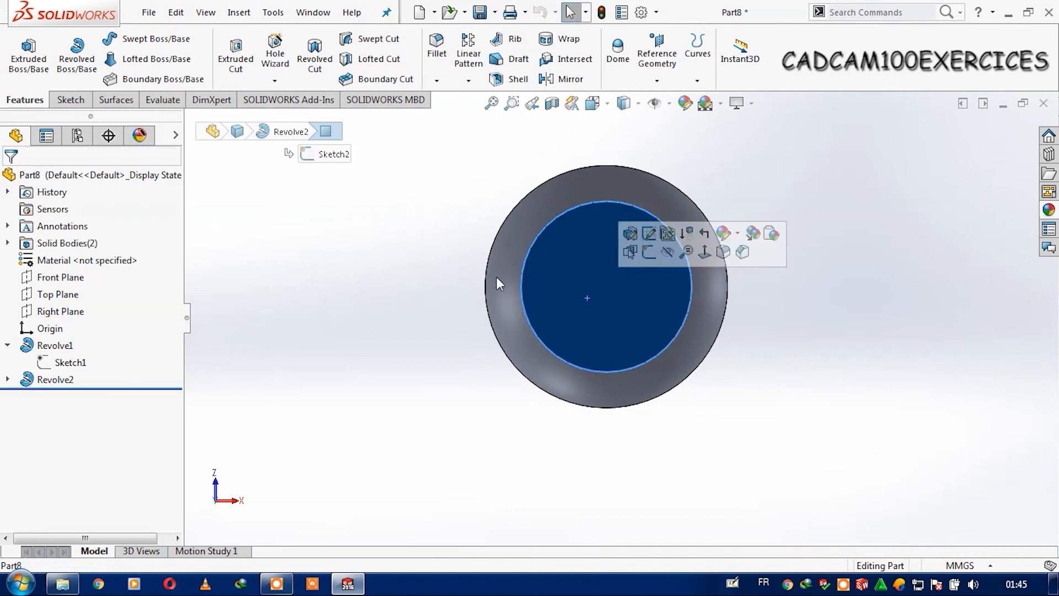
click(63, 101)
click(101, 59)
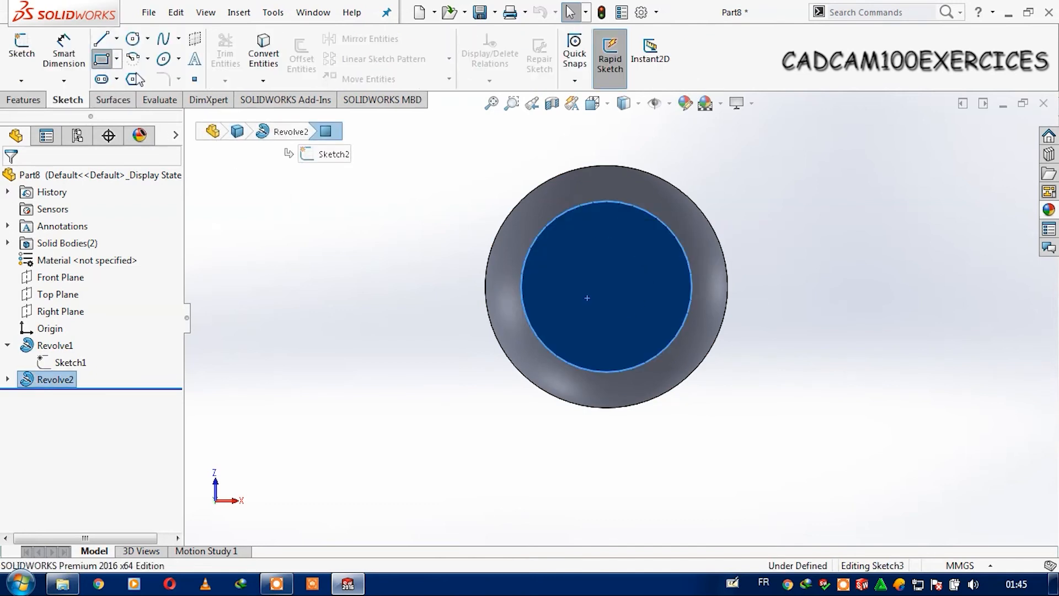
click(426, 121)
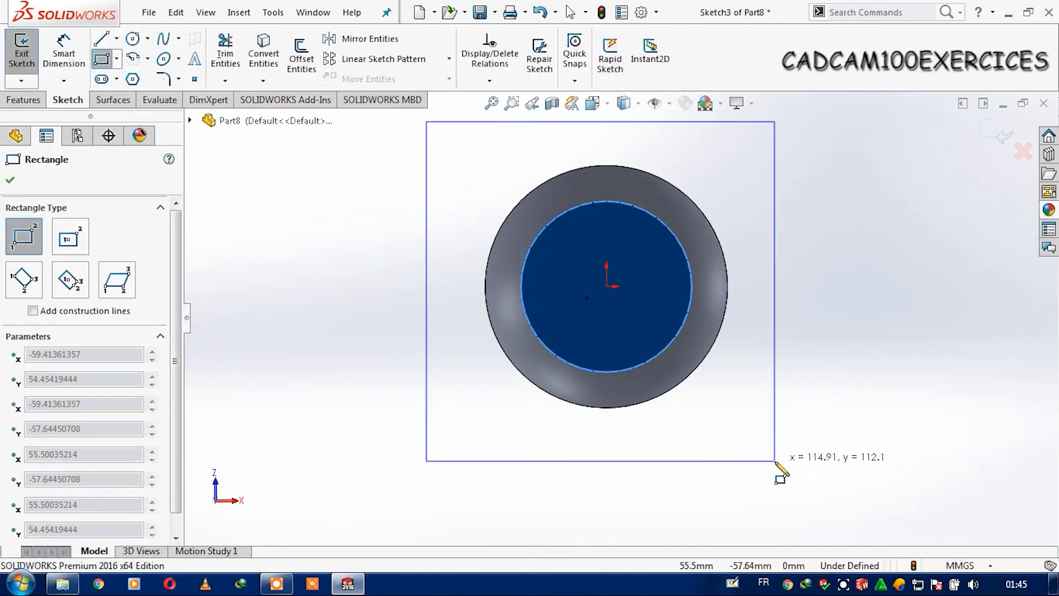
click(774, 460)
key(Escape)
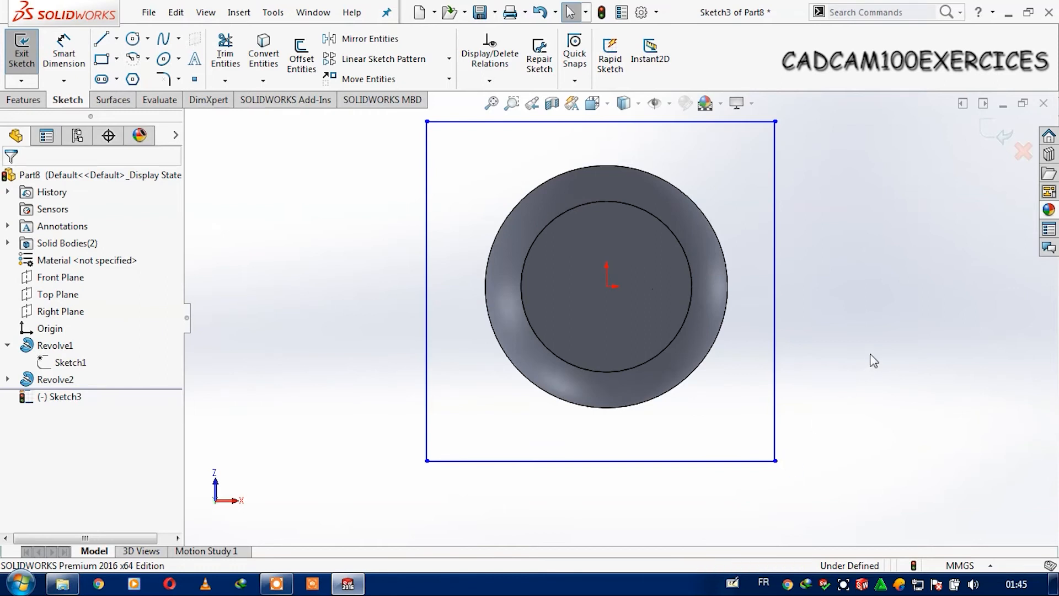
- Examine how the rectangle sits relative to the holder's base from tilted views and from below
key(Down)
key(Down)
key(Down)
key(Down)
key(Down)
key(Down)
key(Up)
key(Up)
key(Up)
key(Up)
key(Up)
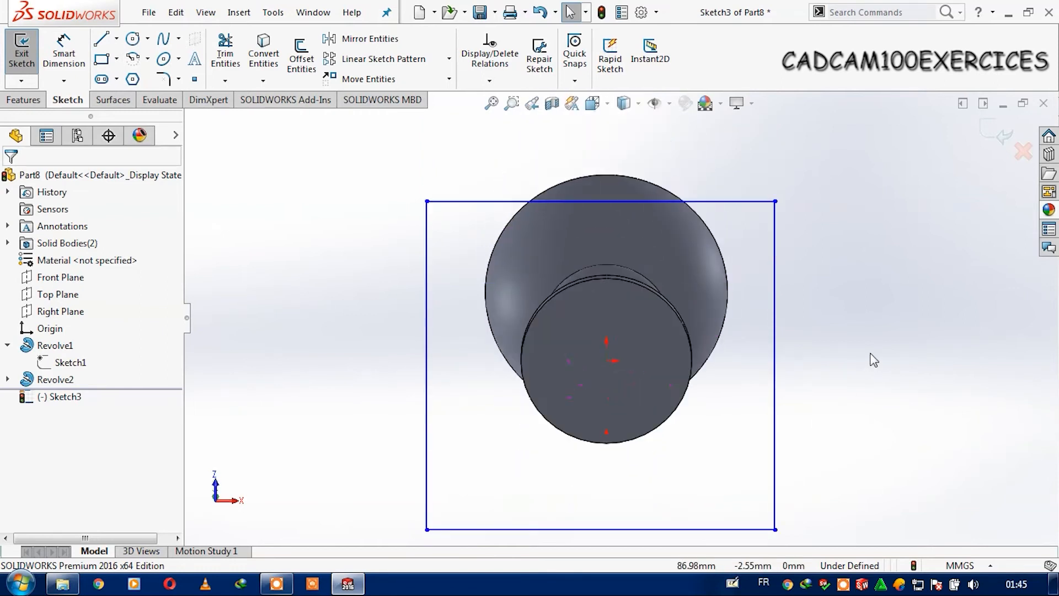
key(Up)
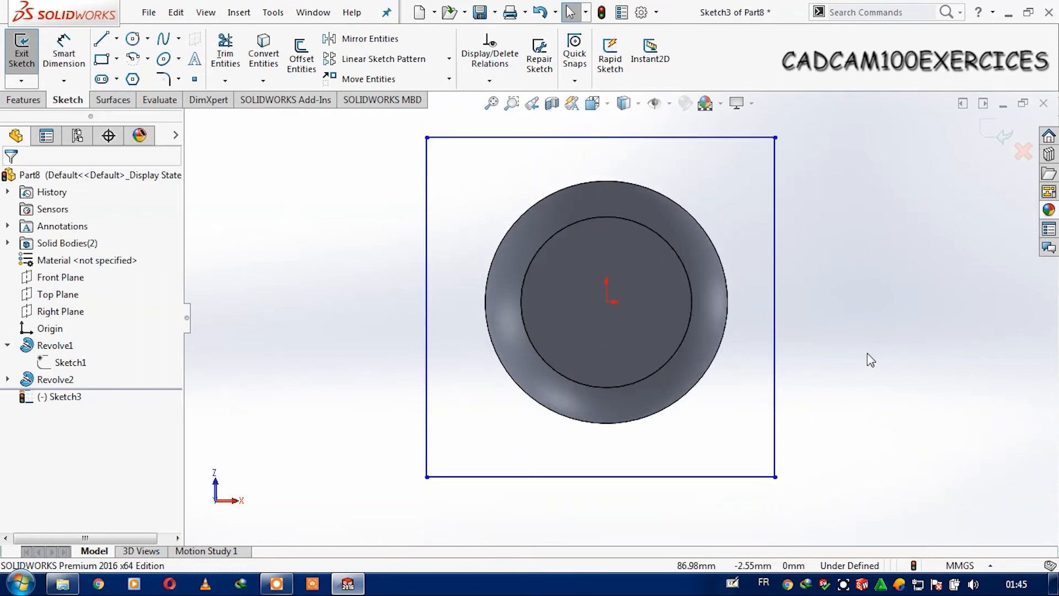
- Make two adjacent sides of the rectangle equal so that it becomes a square
click(596, 138)
ctrl+click(775, 231)
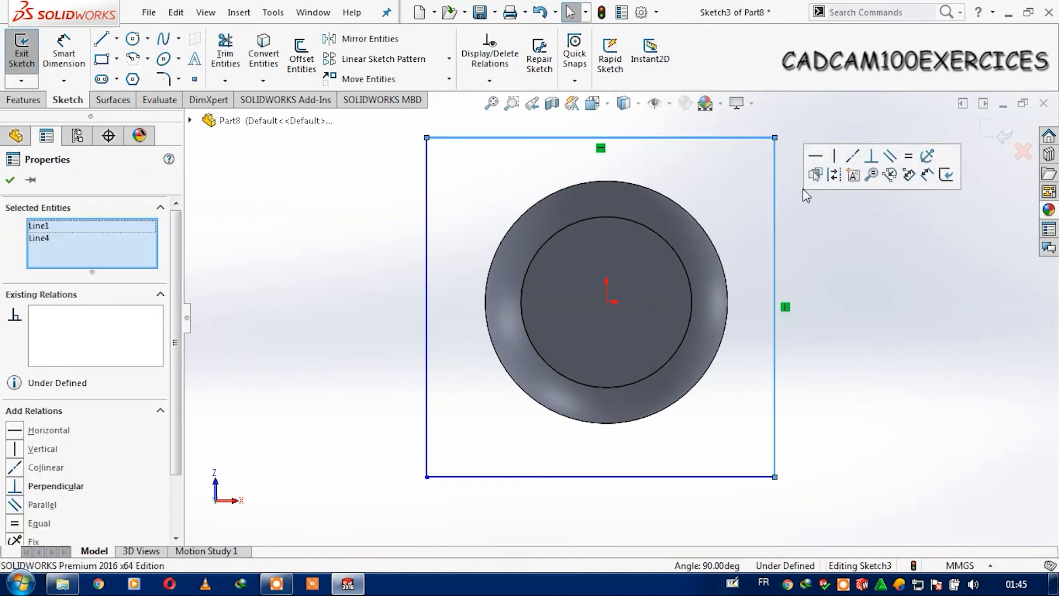
click(908, 156)
click(350, 177)
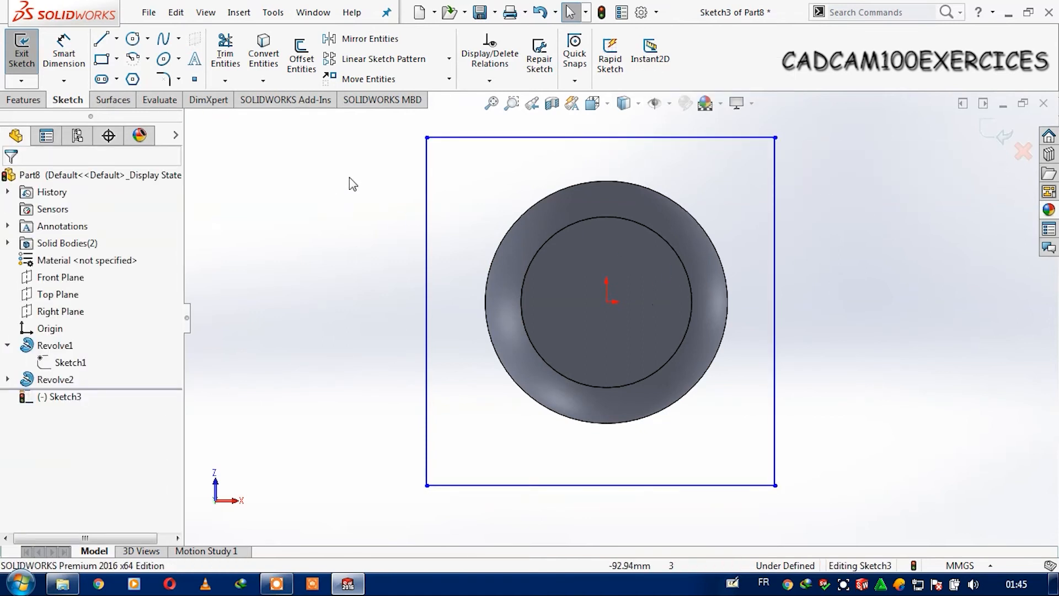
- Add a vertical relation between the midpoint of the square's upper side and the origin
click(600, 138)
ctrl+click(606, 302)
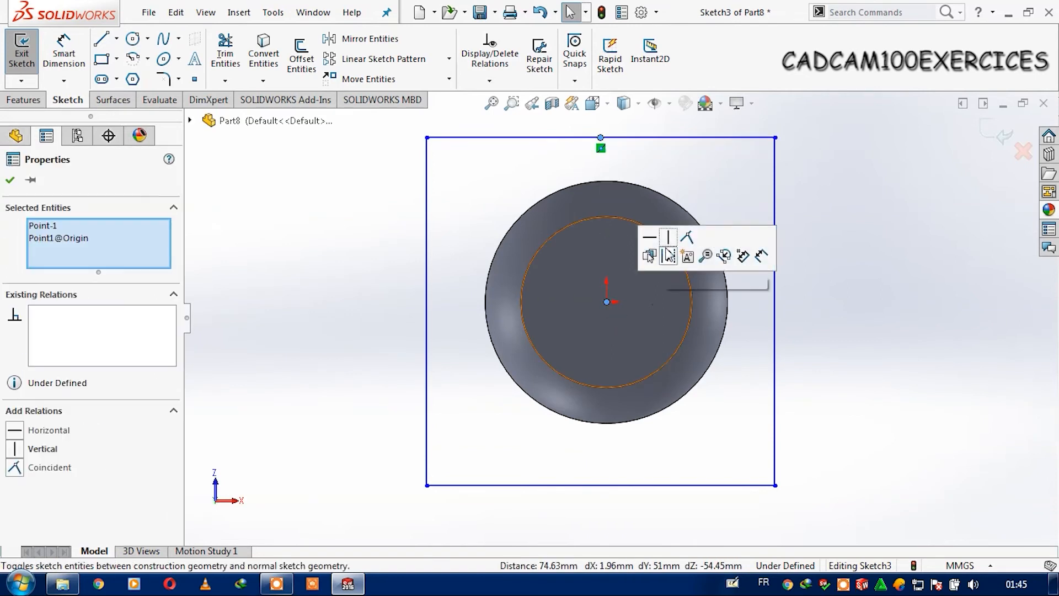
click(667, 237)
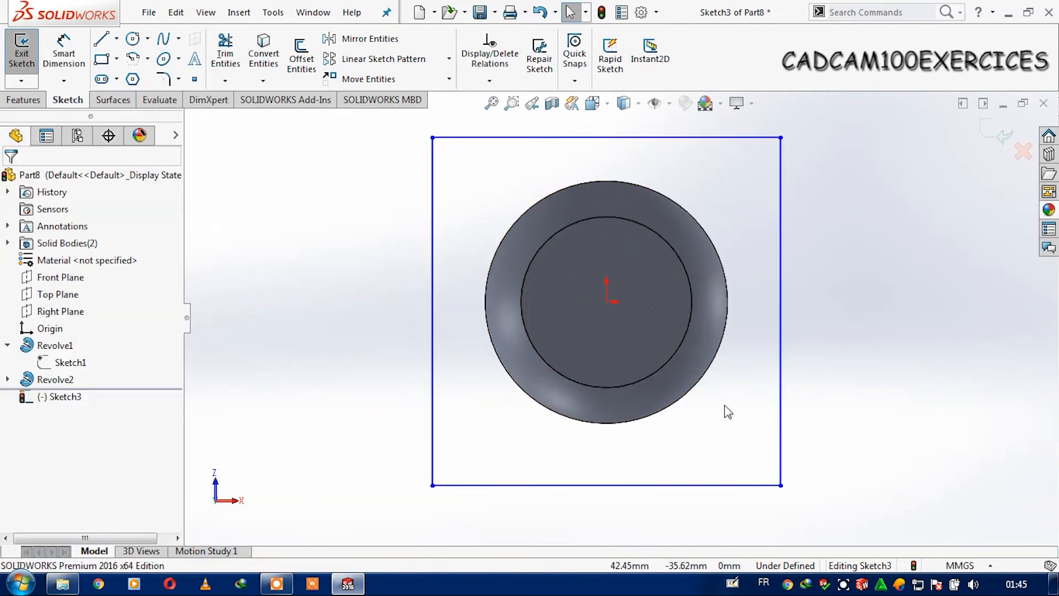
click(607, 302)
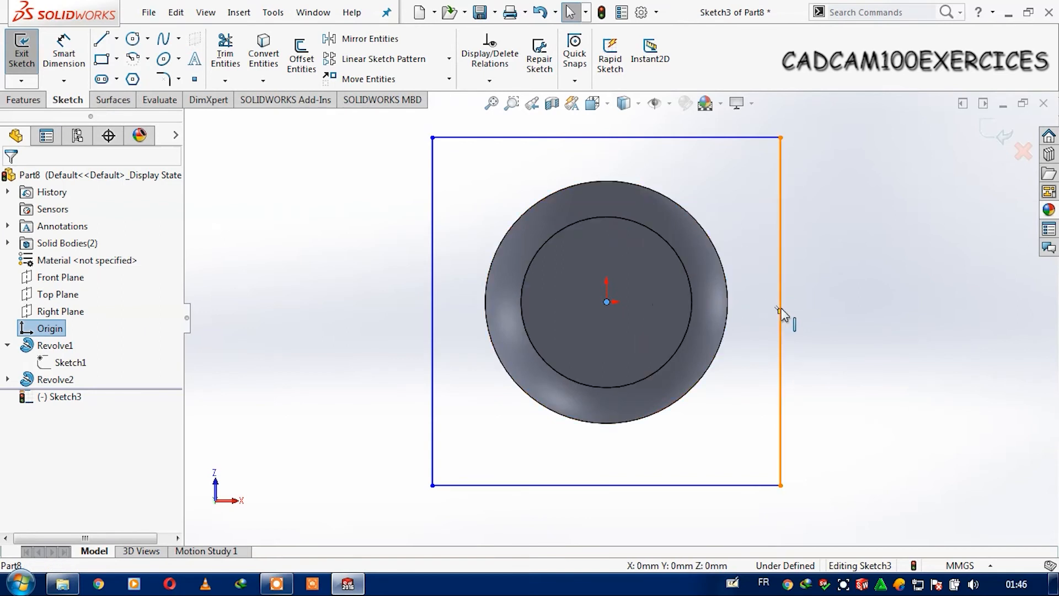
ctrl+click(780, 312)
click(802, 338)
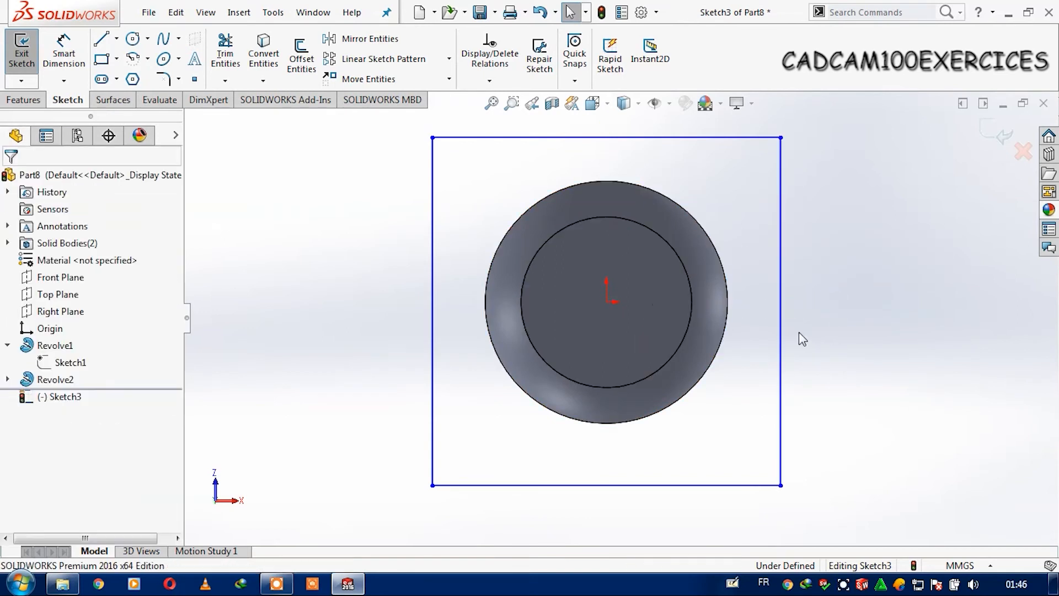
click(780, 318)
click(802, 331)
- Add a horizontal relation between the midpoint of the square's right side and the origin
scroll(799, 329, down, 5)
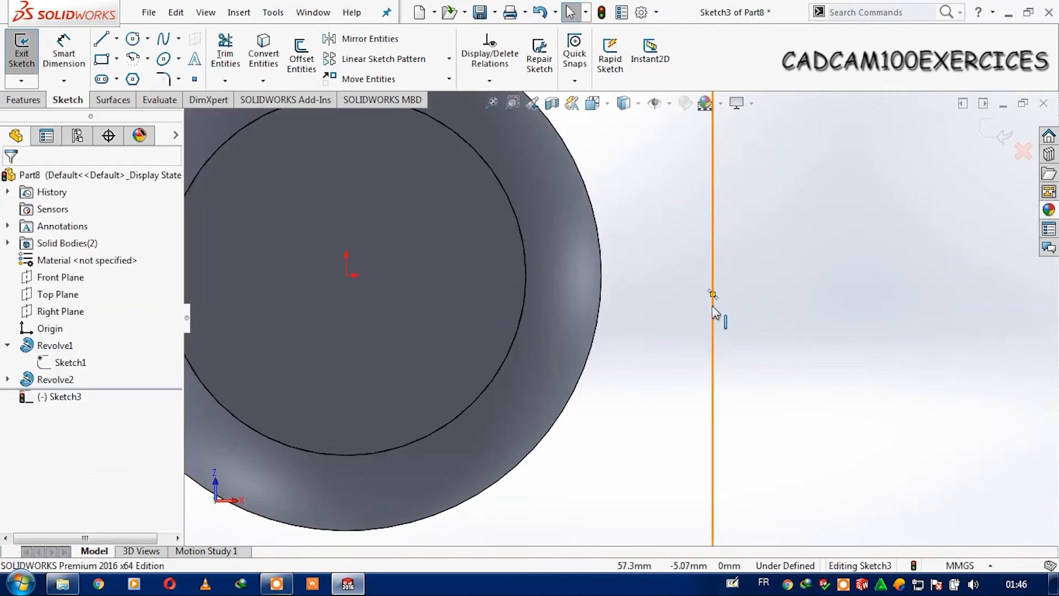
click(713, 295)
ctrl+click(345, 274)
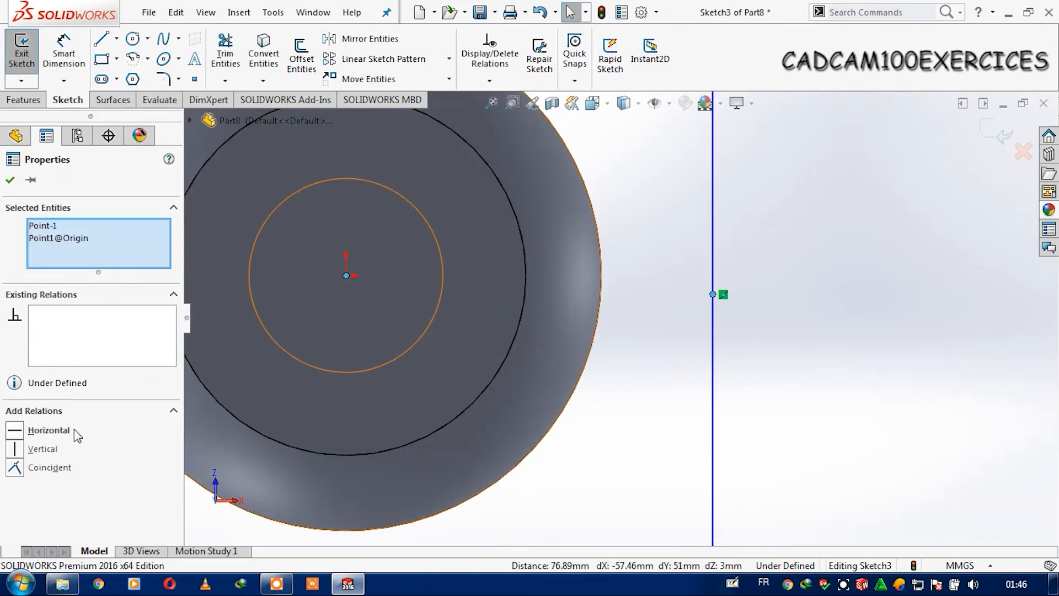
click(84, 435)
click(603, 479)
key(f)
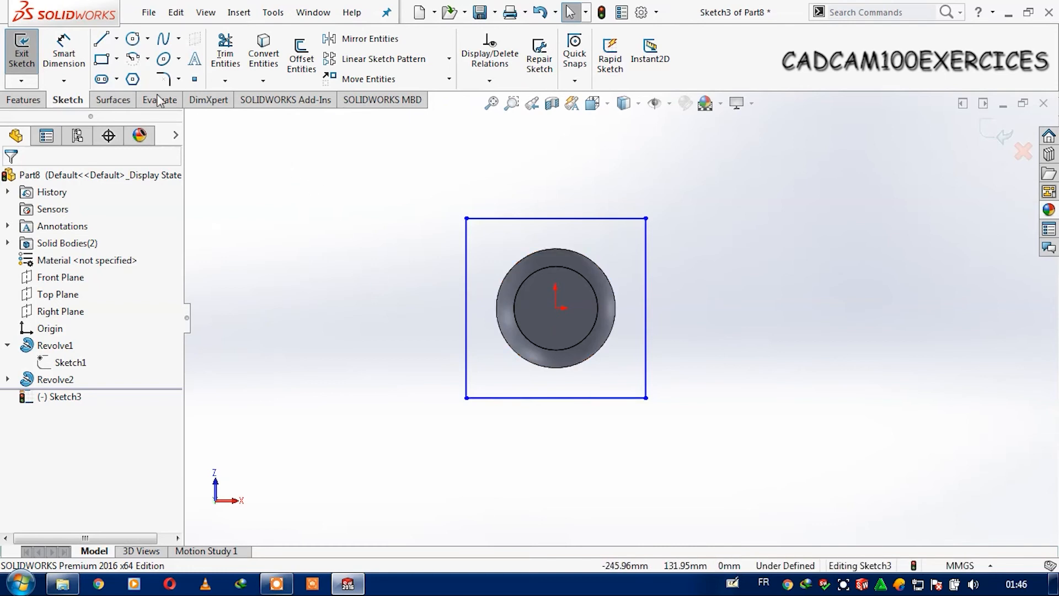
- Dimension the right side of the square under the holder's base to 95 mm
click(64, 69)
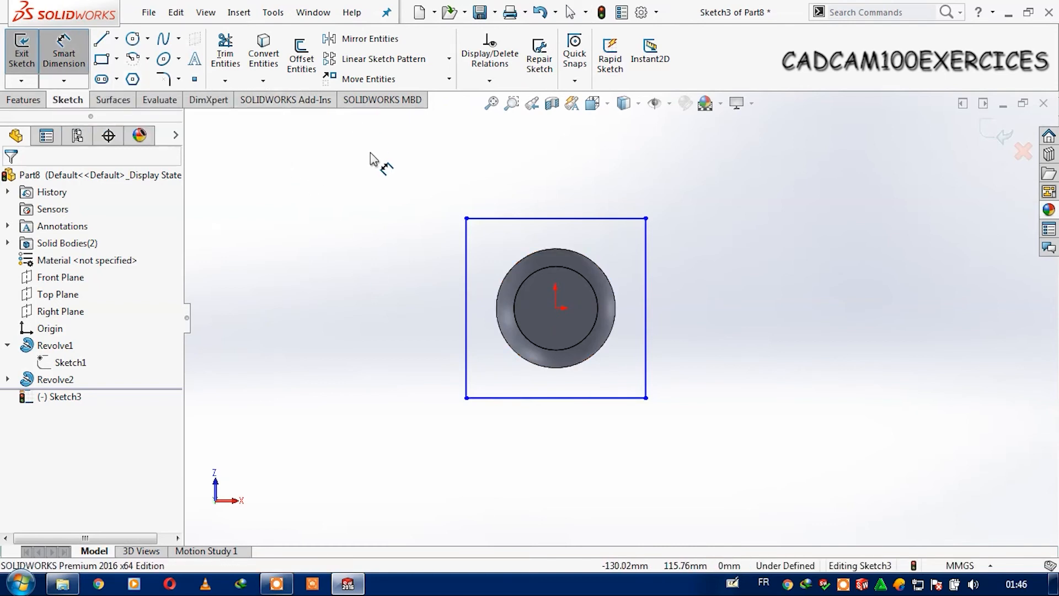
click(646, 272)
click(776, 276)
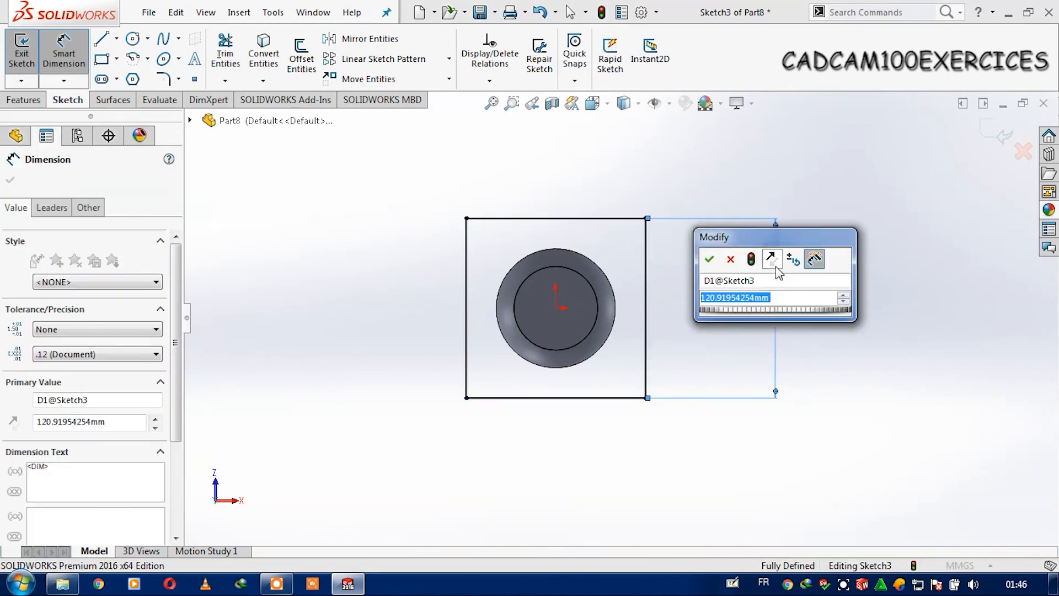
text(95)
key(Return)
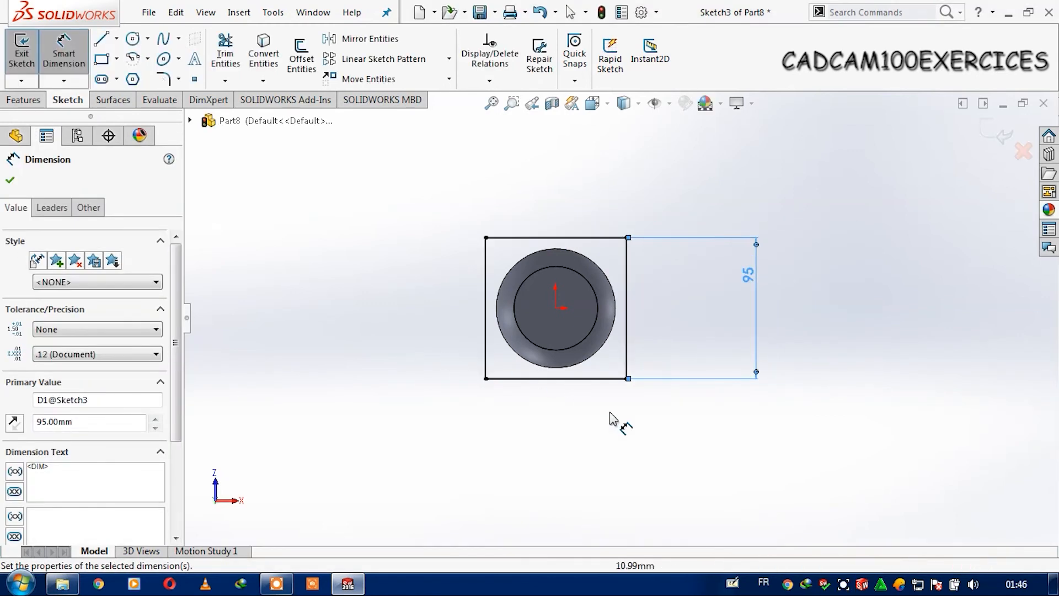
key(Escape)
key(ctrl+1)
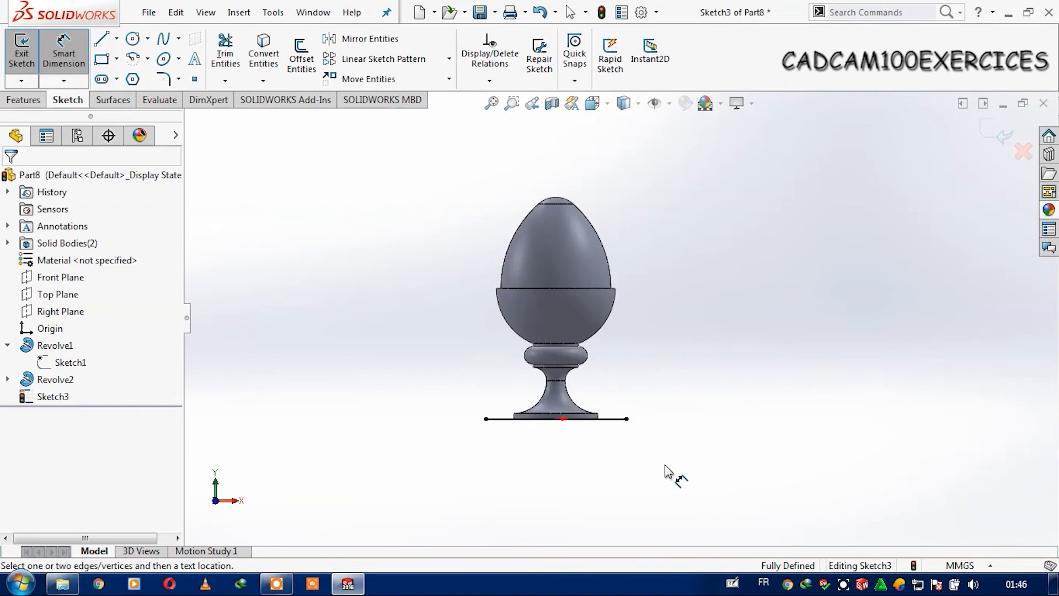
key(Escape)
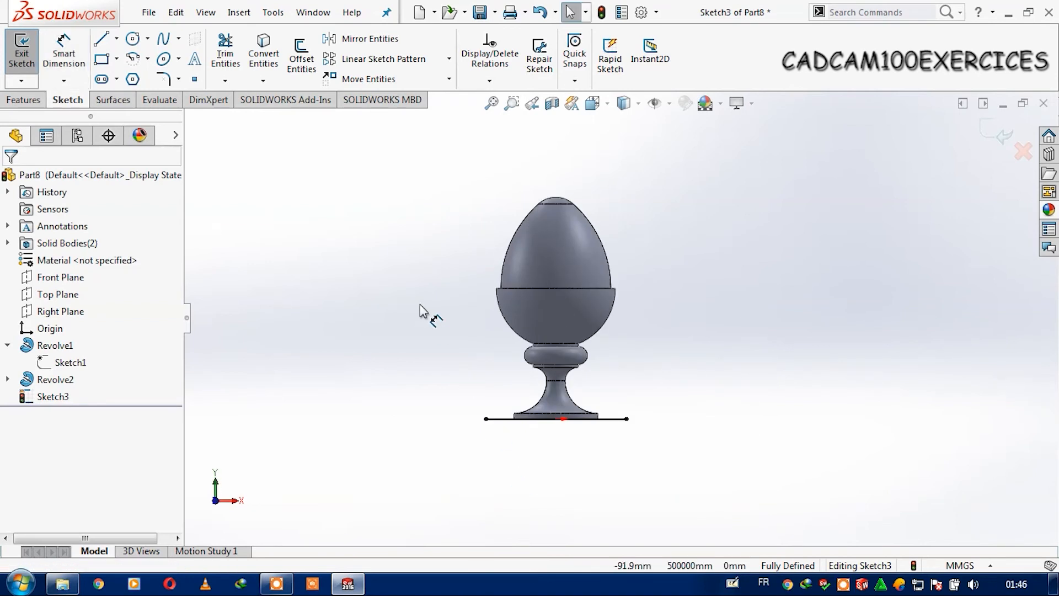
- Extrude the square 11 mm downward as a blind, merged boss to form a plate under the holder's base
click(23, 100)
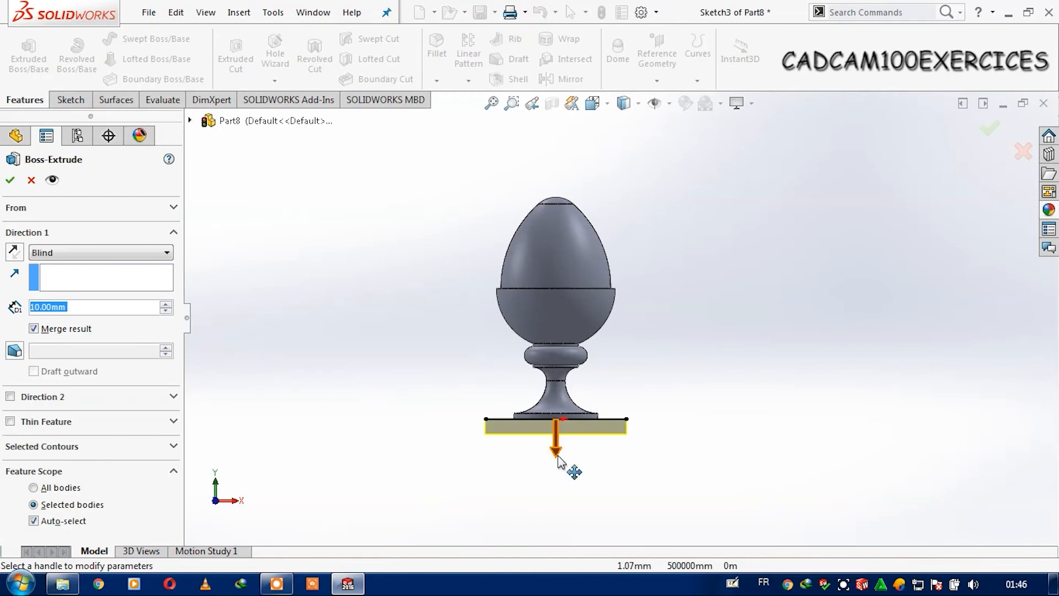
scroll(558, 456, up, 2)
text(11)
key(Return)
click(10, 181)
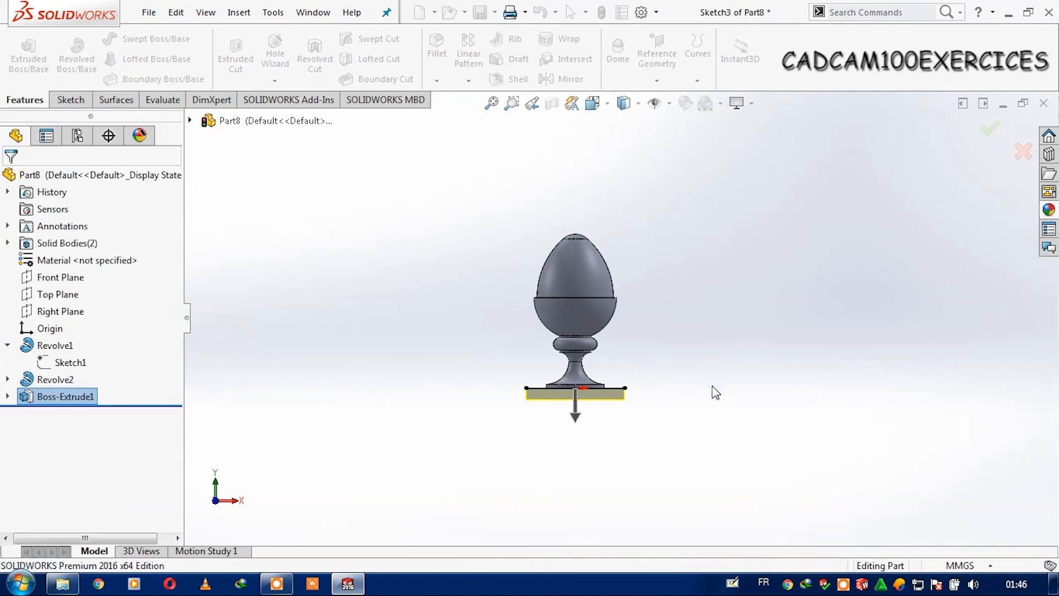
- Start a sketch on the plate's underside and draw a corner rectangle about 172 by 147 mm around the plate
middle_drag(716, 391, 600, 389)
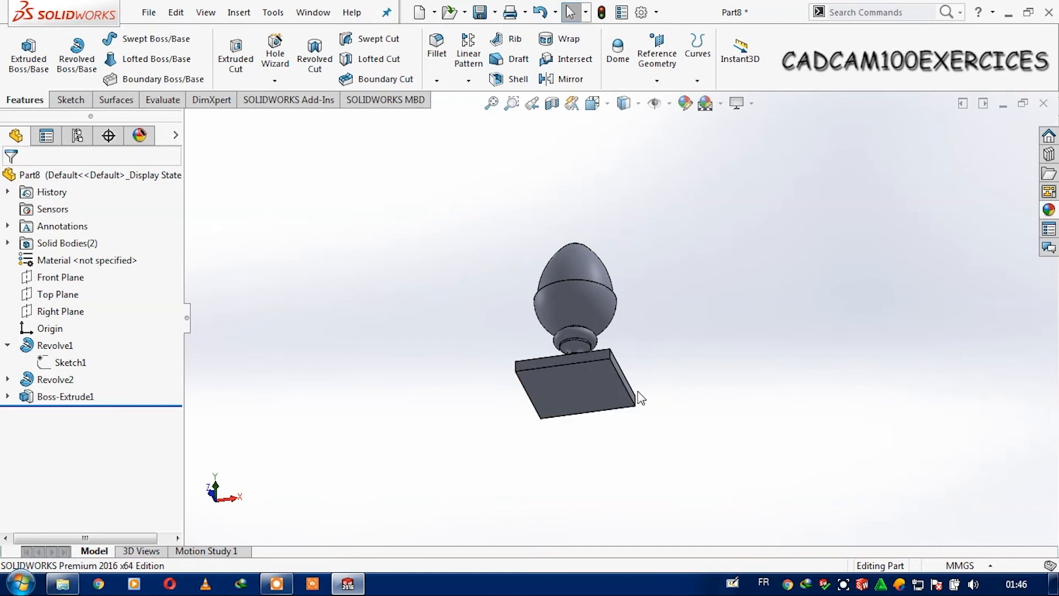
key(space)
click(627, 389)
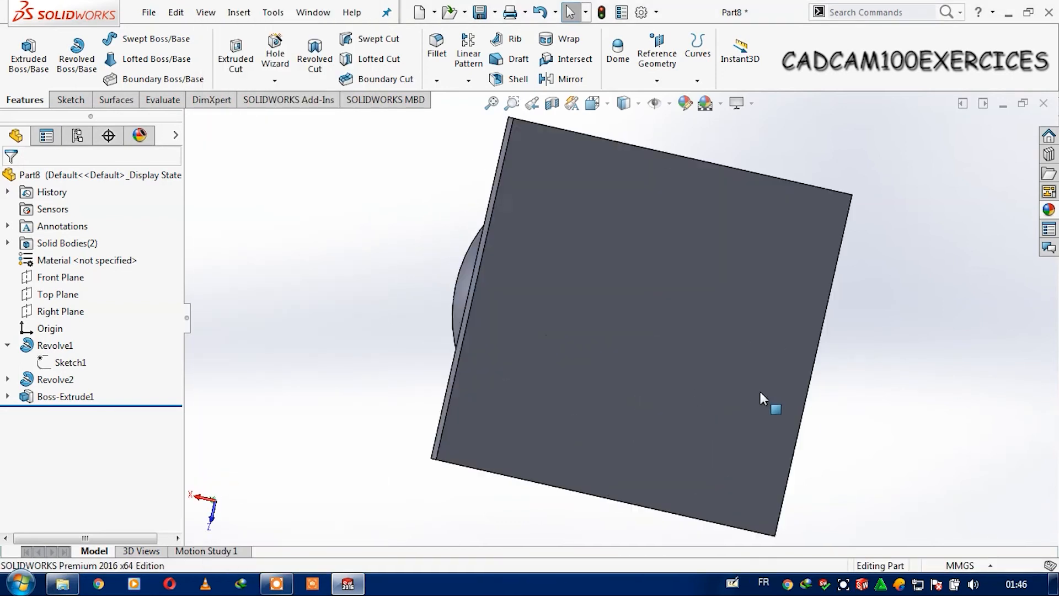
click(623, 308)
click(71, 100)
click(101, 58)
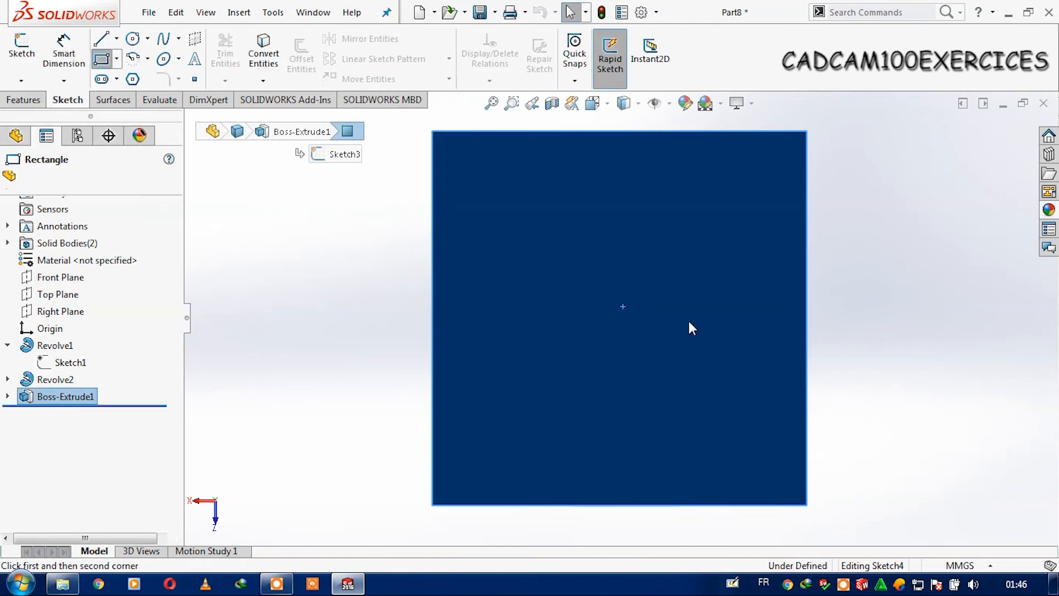
click(434, 173)
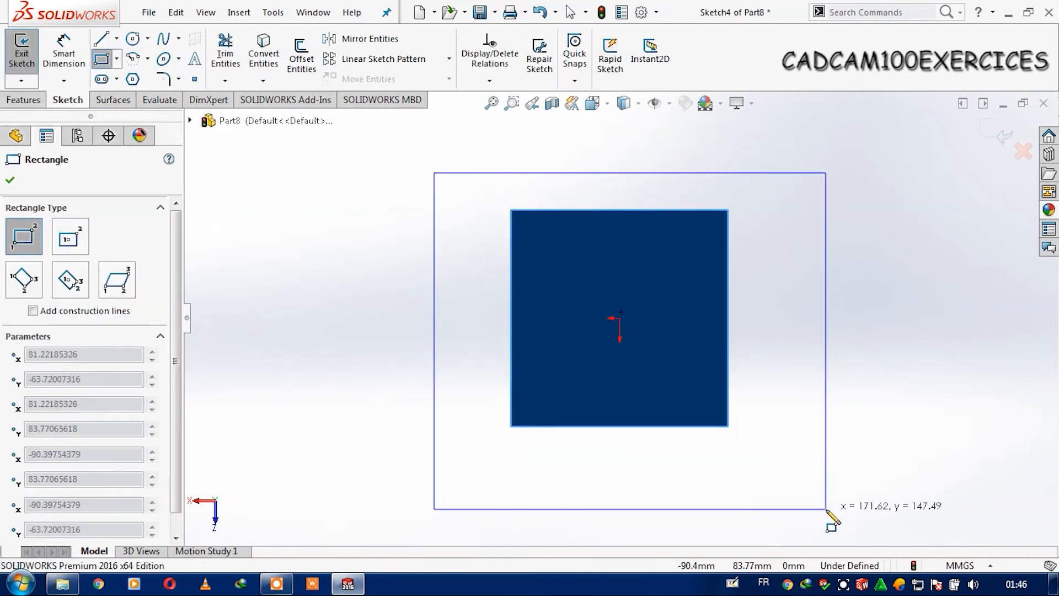
click(826, 508)
key(Escape)
- Center the rectangle on the origin by relating its upper side's midpoint vertically and its right side's midpoint horizontally to the origin
click(621, 320)
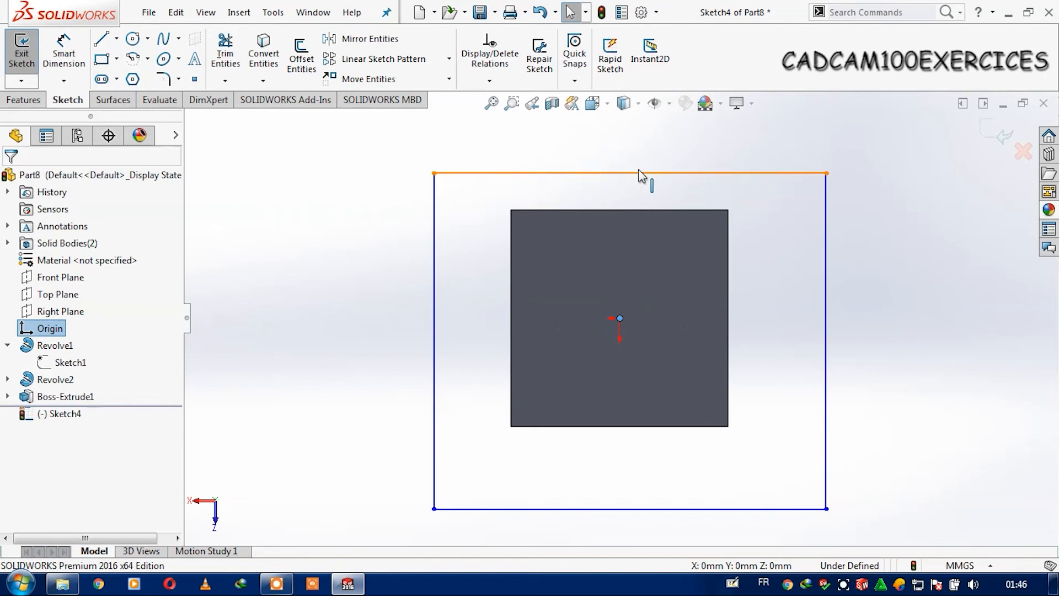
ctrl+click(630, 174)
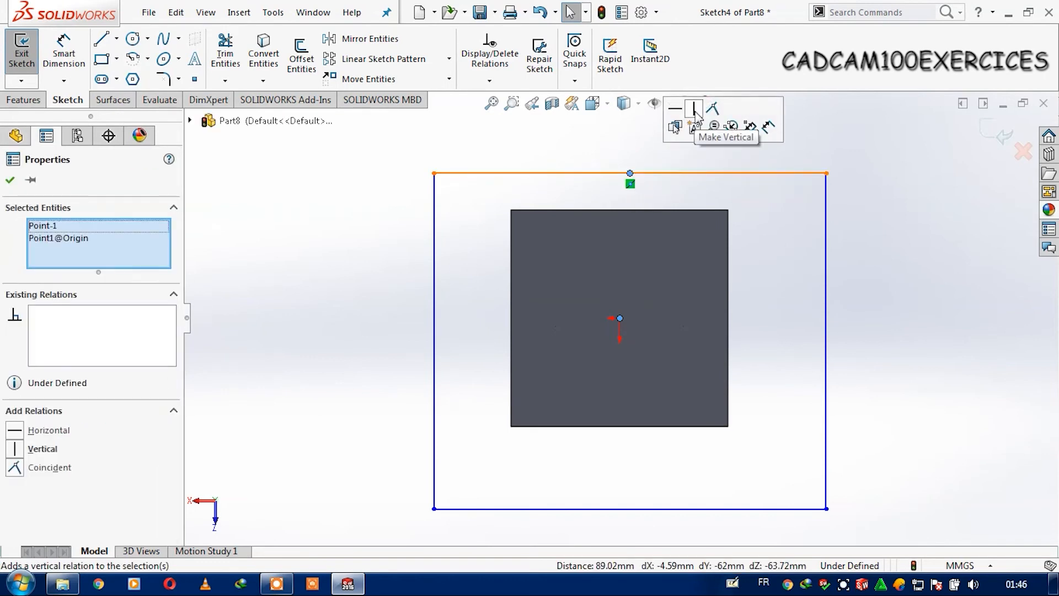
click(698, 119)
click(620, 317)
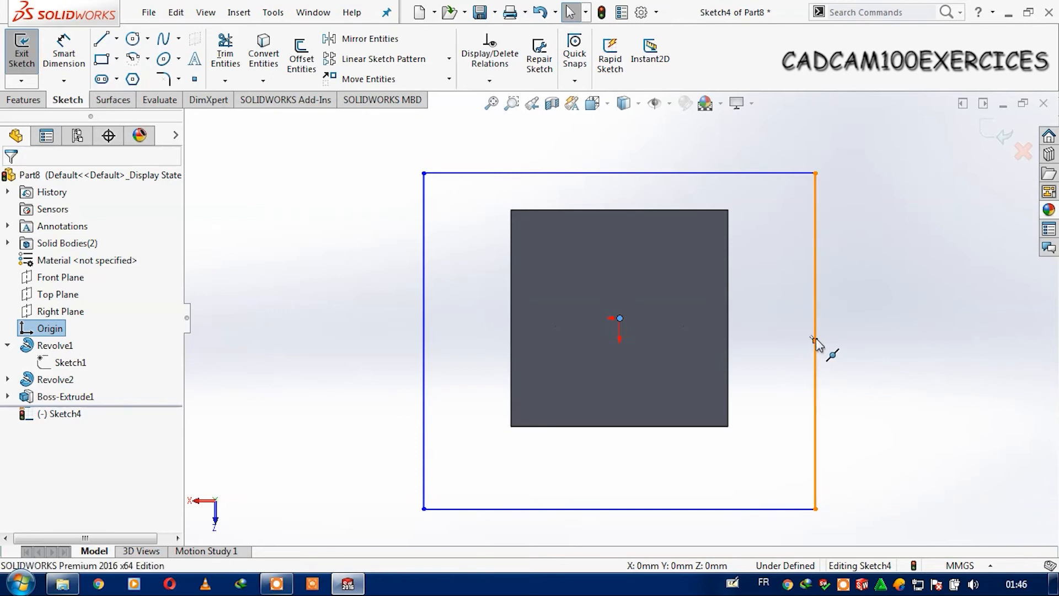
ctrl+click(815, 341)
click(876, 272)
click(871, 230)
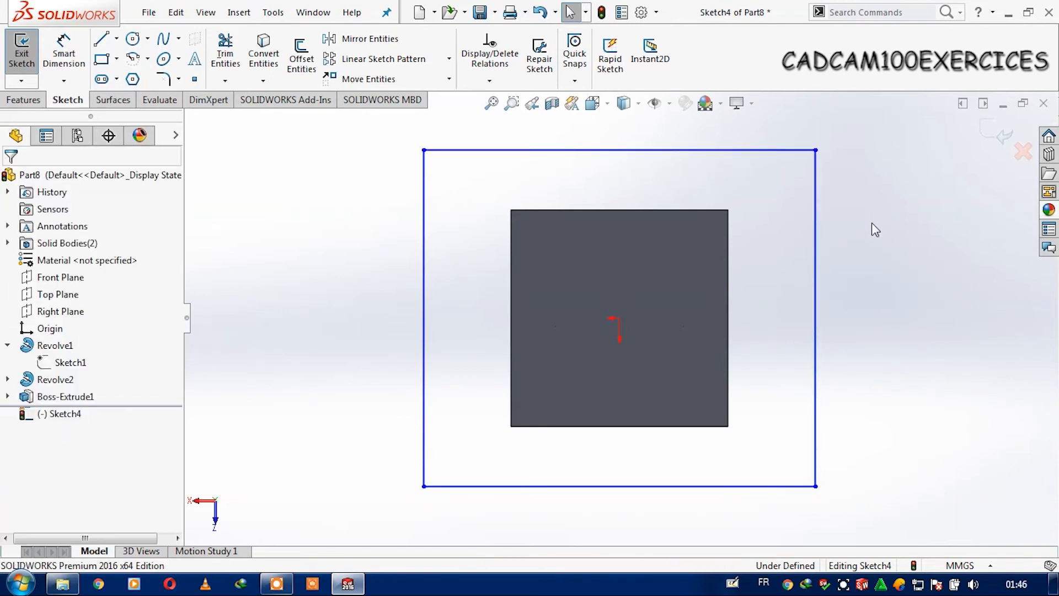
- Dimension the right side of the new rectangle to 100 mm
key(z)
click(63, 54)
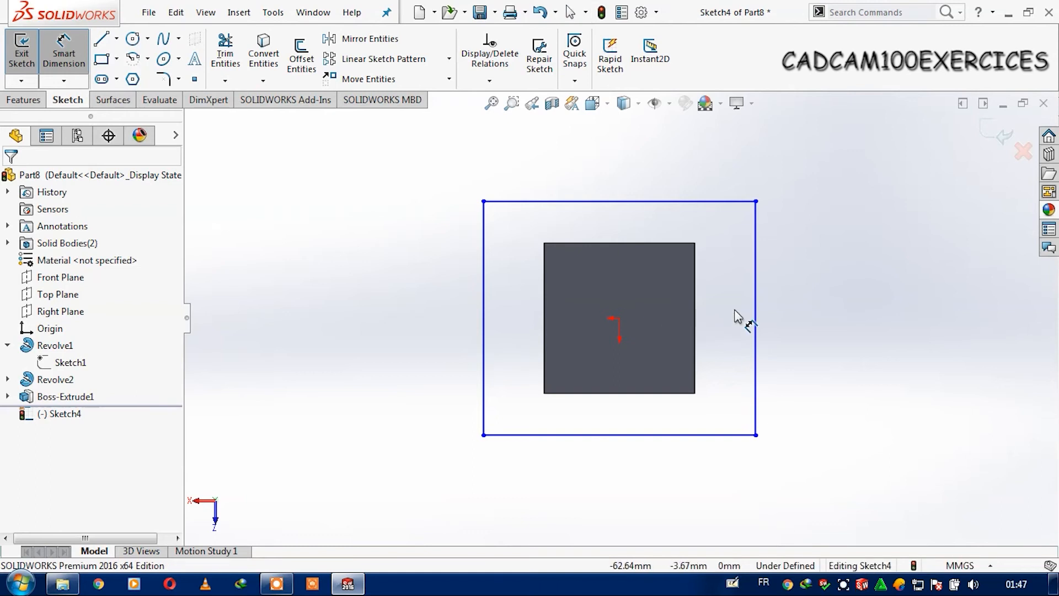
click(757, 308)
click(856, 307)
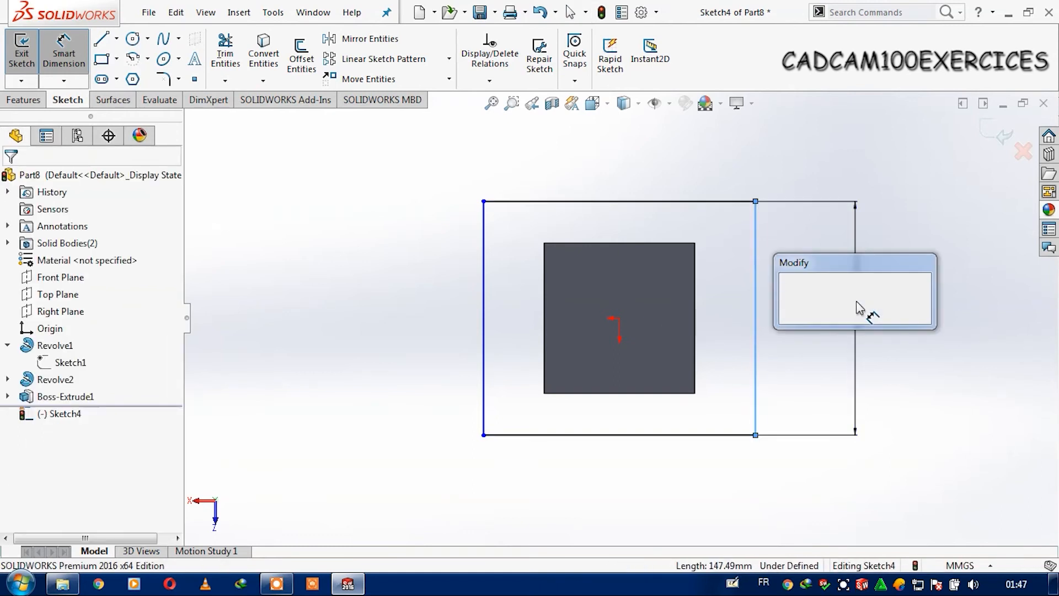
text(100)
key(Return)
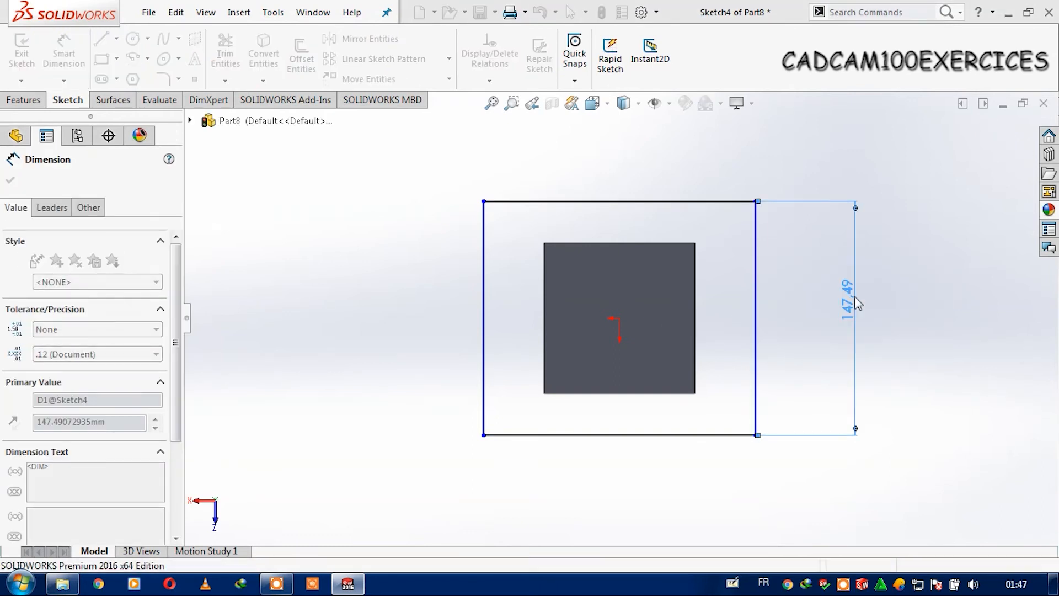
key(Escape)
key(Escape)
- Add an equal relation between the rectangle's upper and right sides so that it becomes a square
click(754, 254)
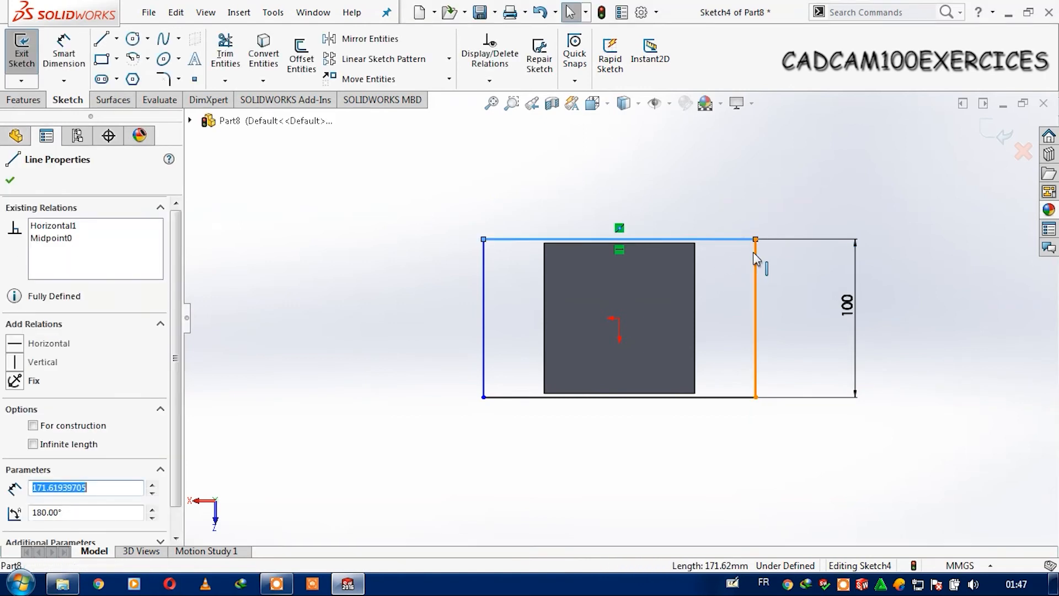
ctrl+click(753, 252)
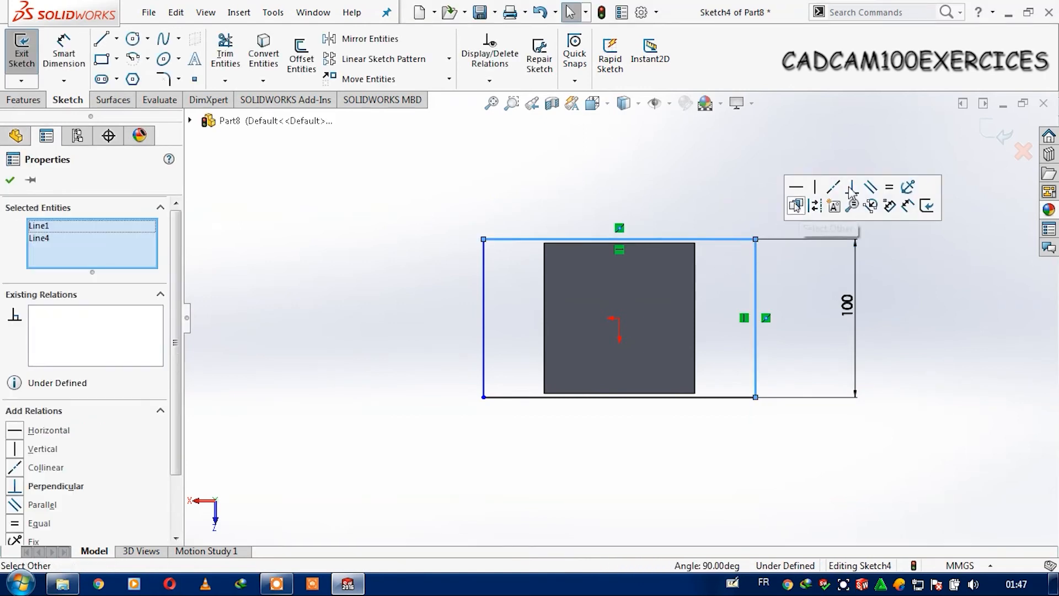
click(888, 188)
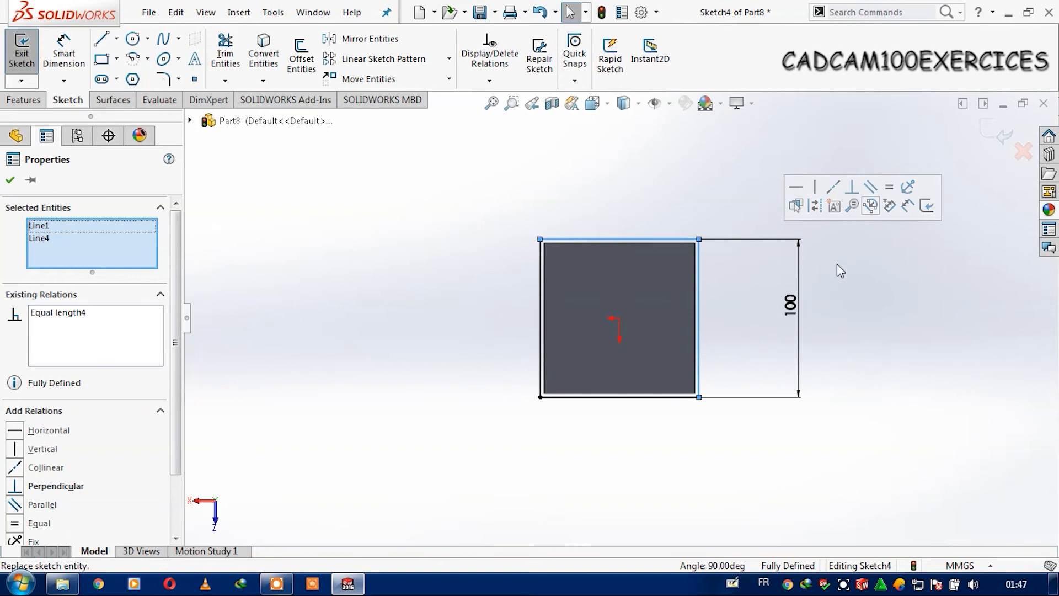
click(855, 285)
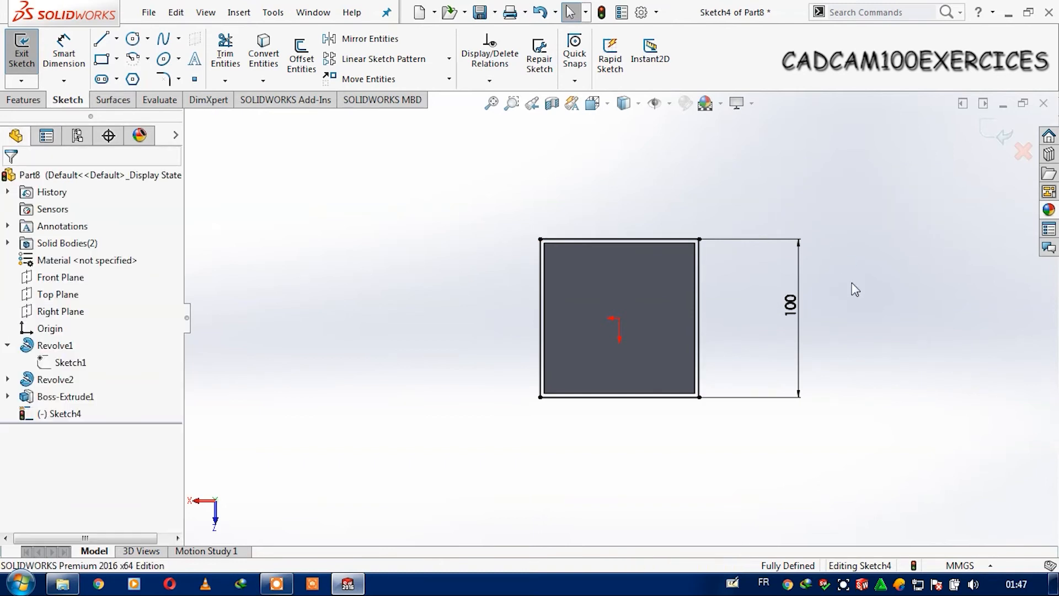
- Extrude the 100 mm square 13 mm downward as a blind, merged boss to form a second plate beneath the first
key(Down)
key(Down)
key(Down)
key(Down)
key(Down)
key(Down)
key(Down)
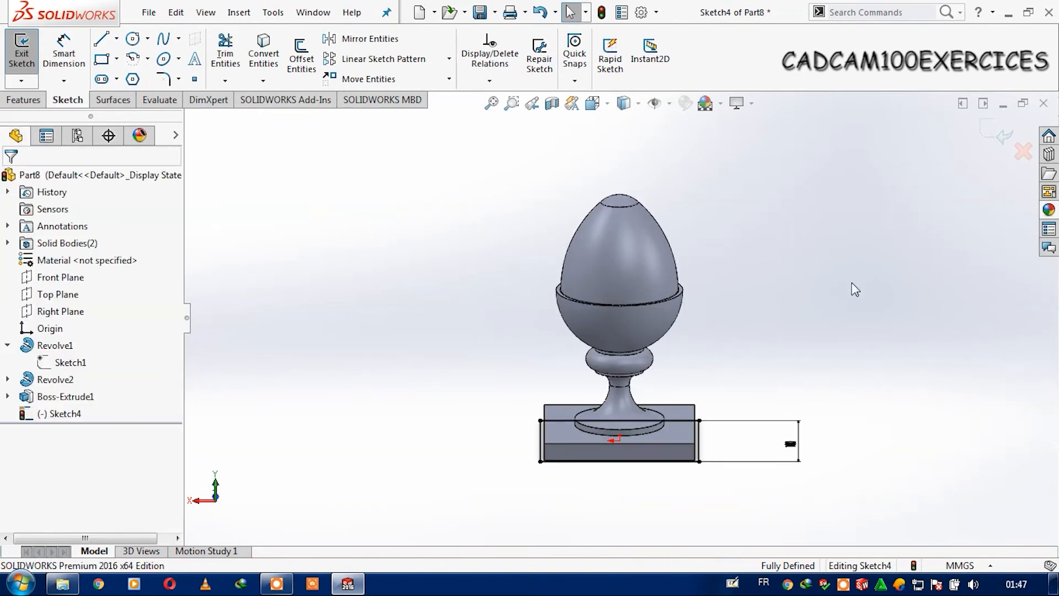
key(Up)
click(22, 100)
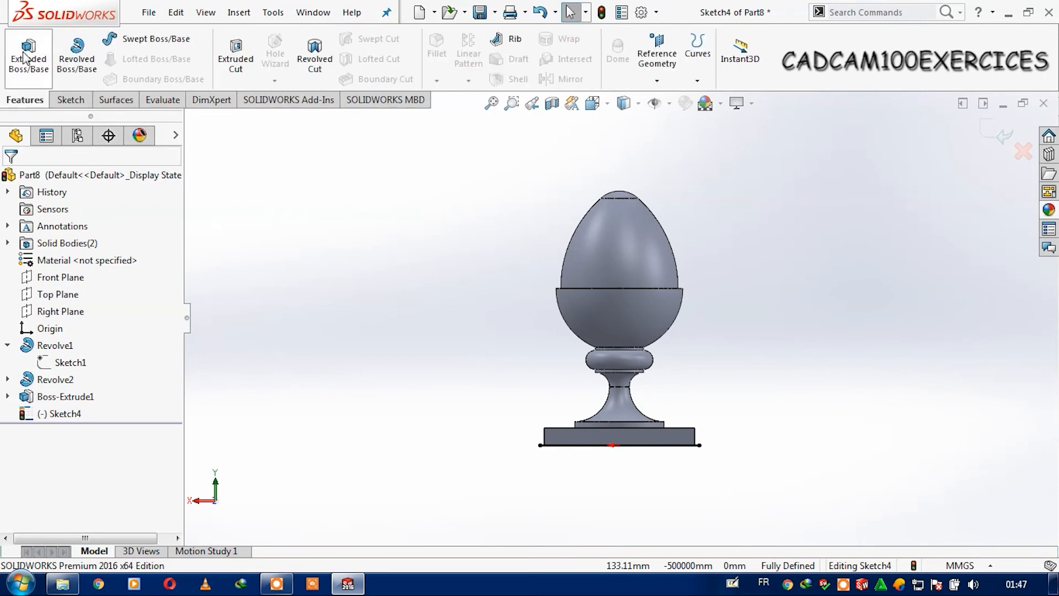
click(24, 55)
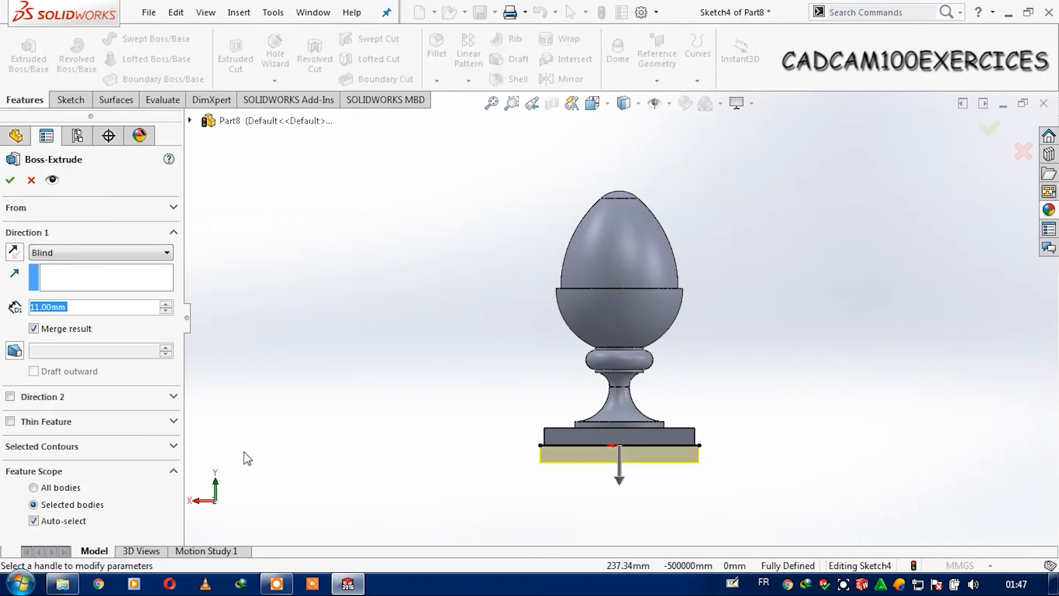
text(13)
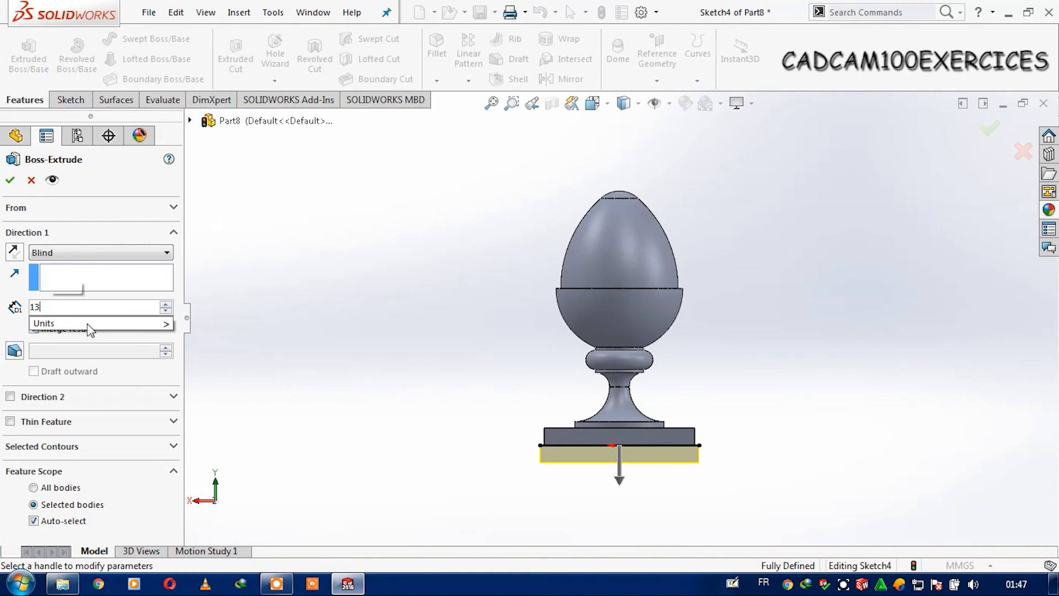
key(Return)
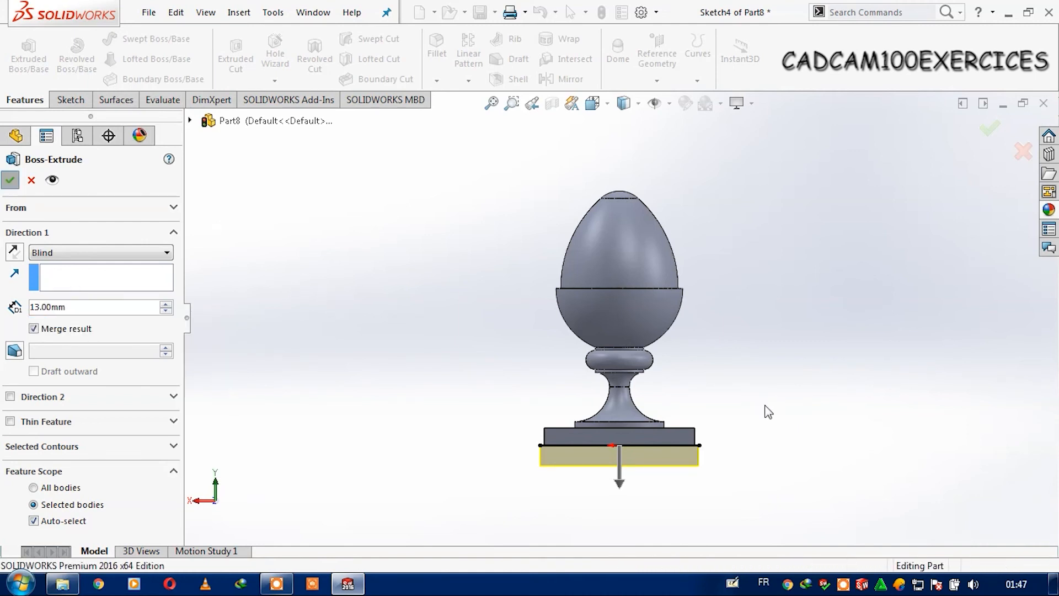
key(Return)
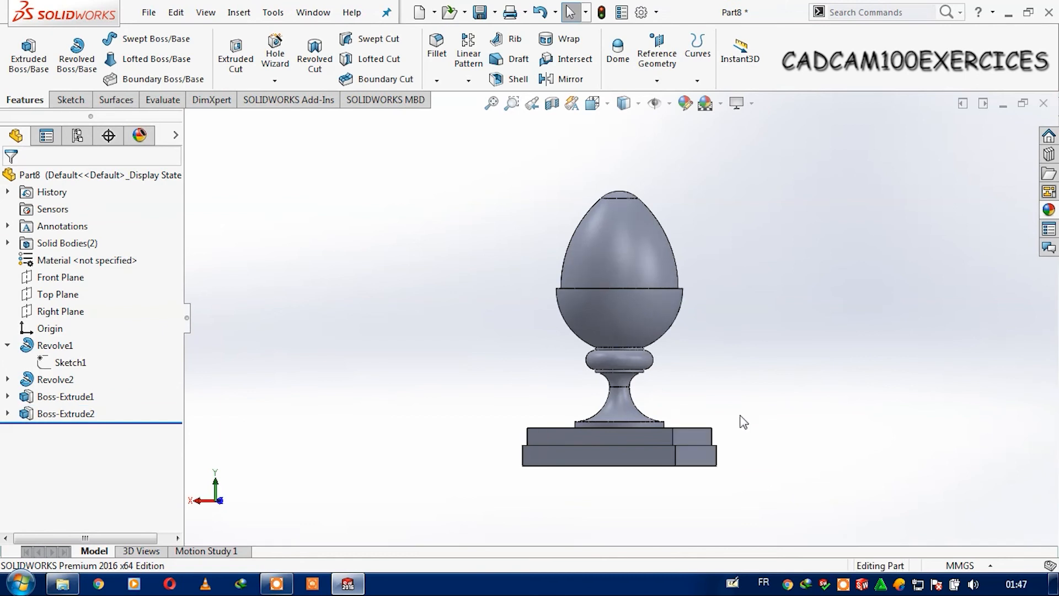
- Fillet the four upper edges of the upper base plate with an 11 mm symmetric radius
key(Right)
key(Down)
key(Up)
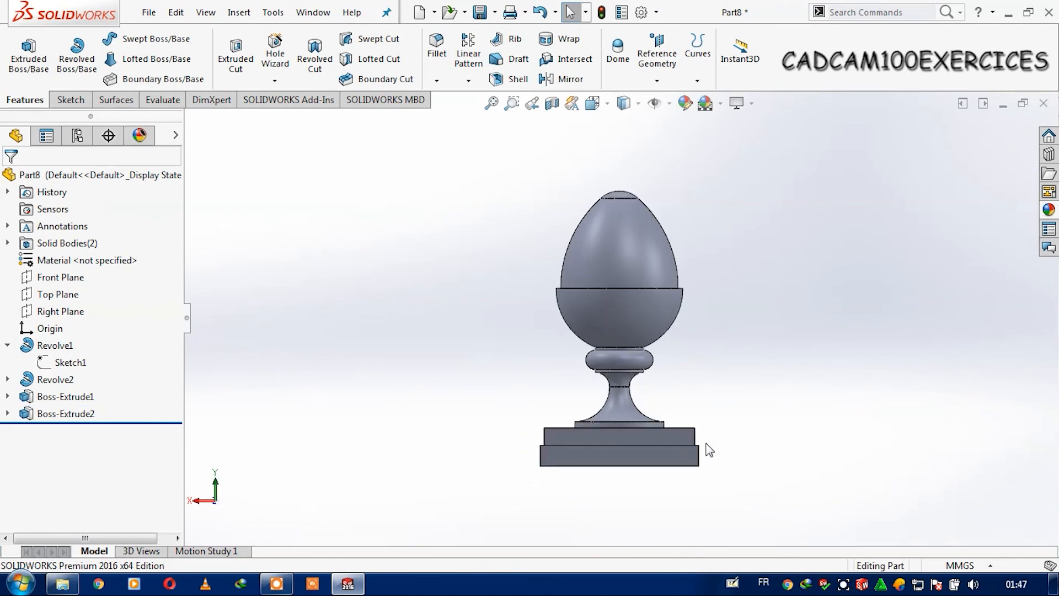
key(Left)
key(Down)
scroll(717, 480, down, 5)
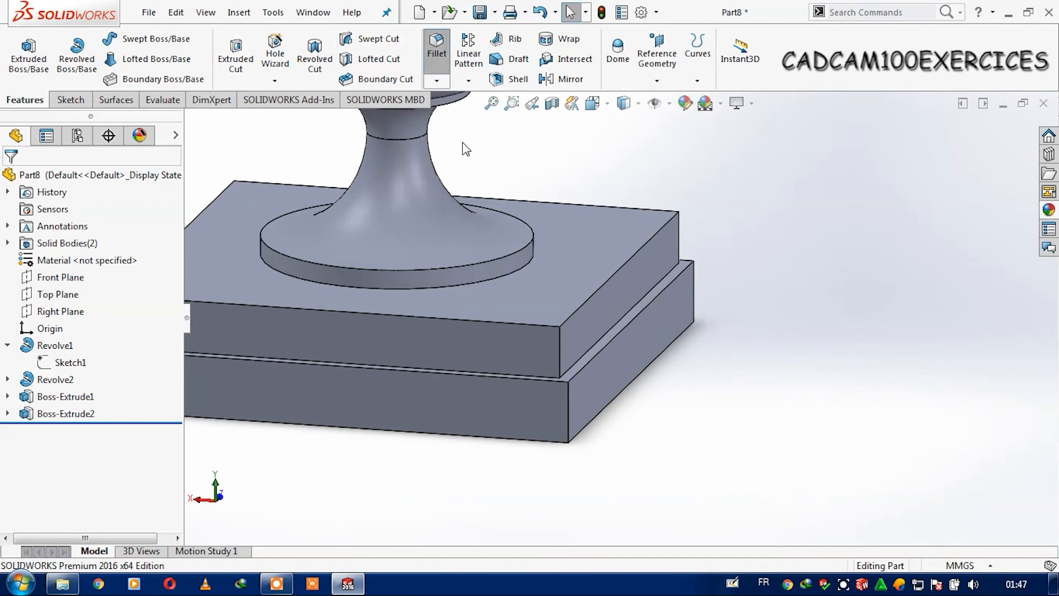
text(11)
key(Return)
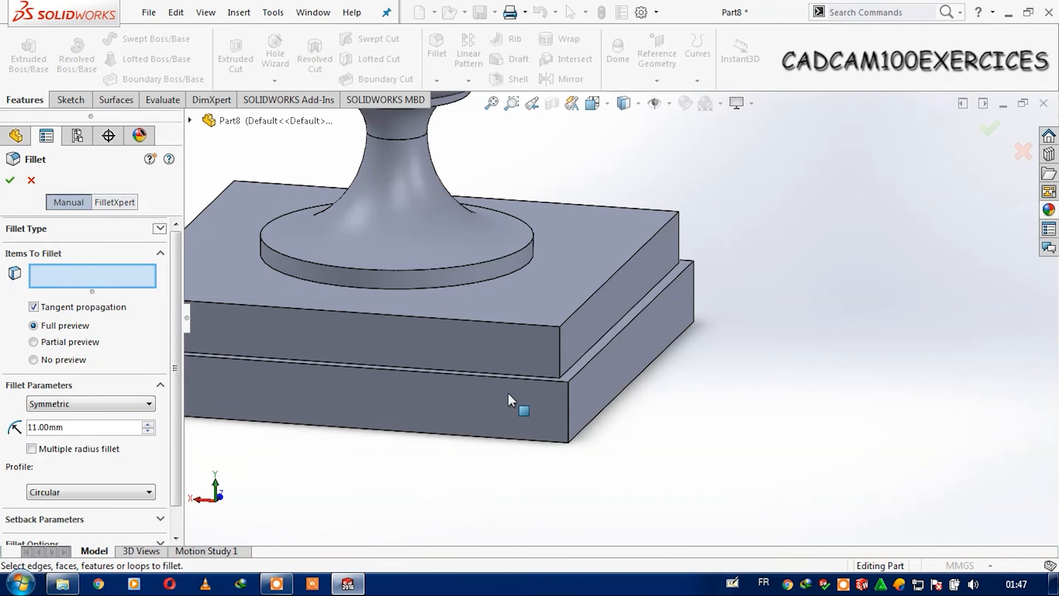
click(524, 323)
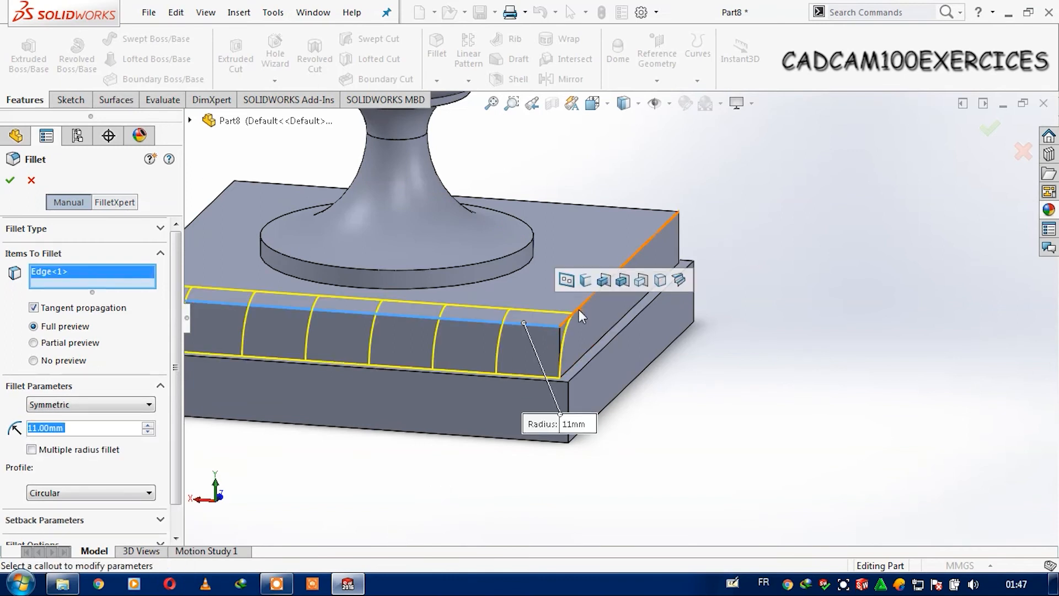
scroll(173, 353, down, 1)
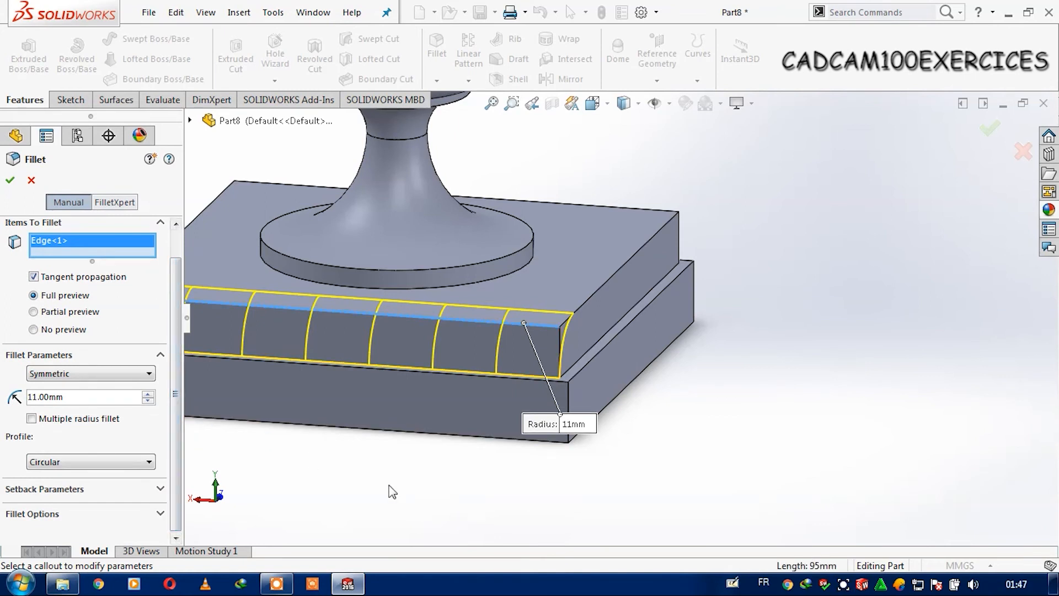
scroll(392, 491, up, 3)
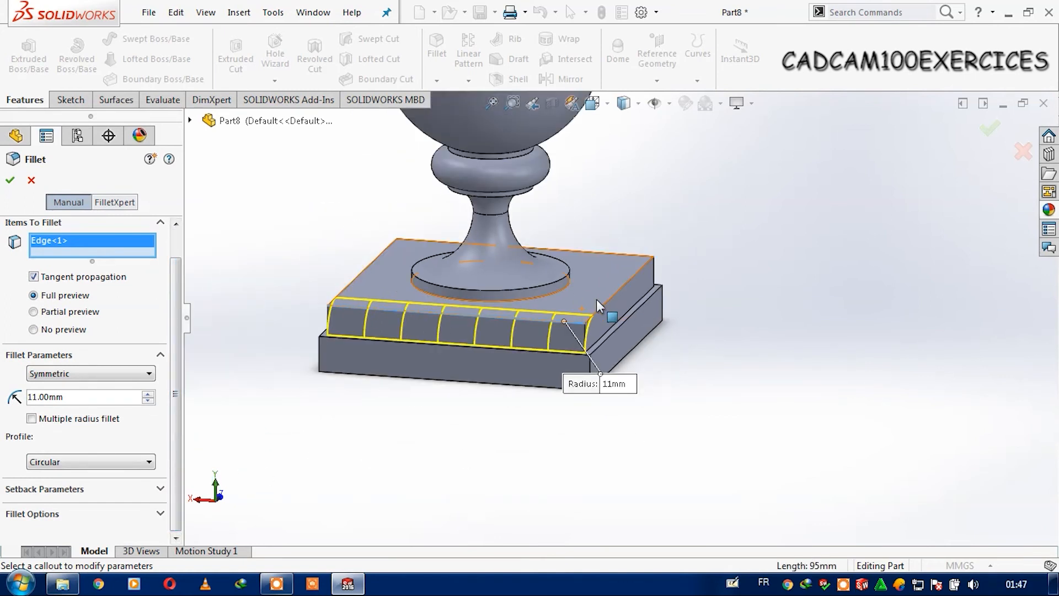
click(603, 302)
click(614, 253)
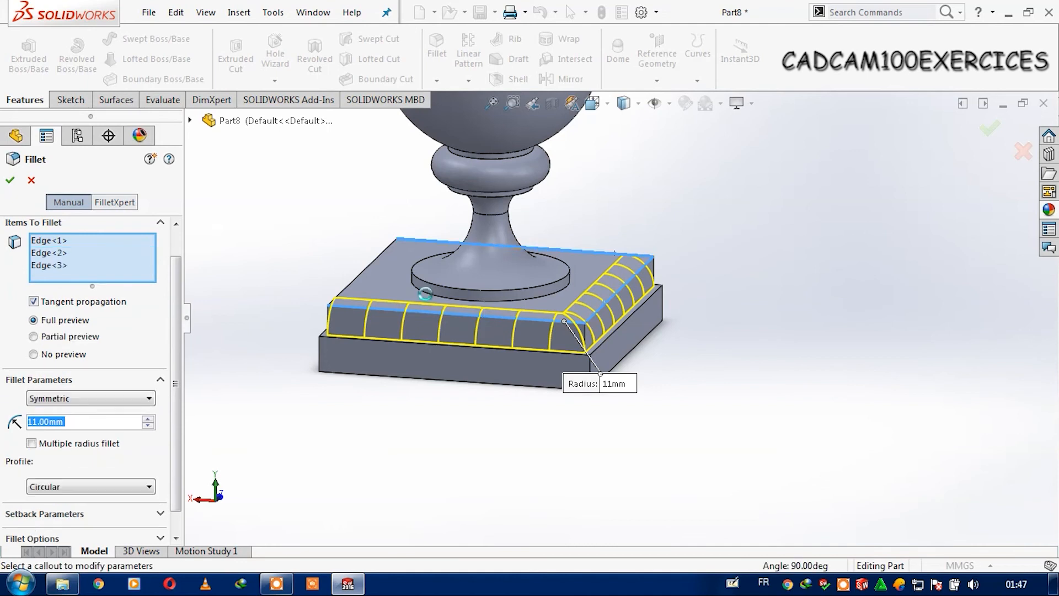
click(356, 277)
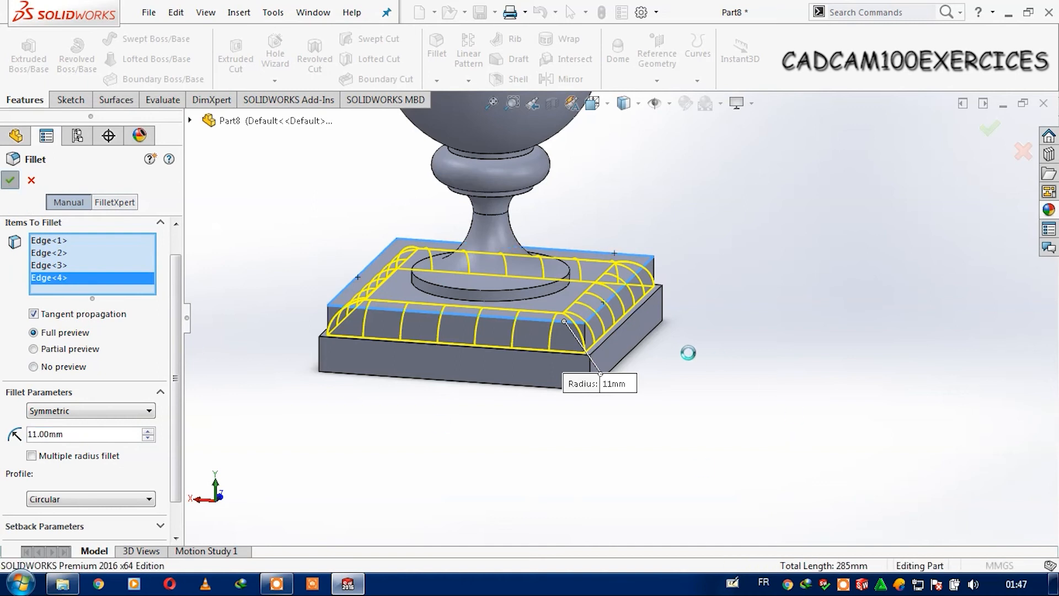
key(Return)
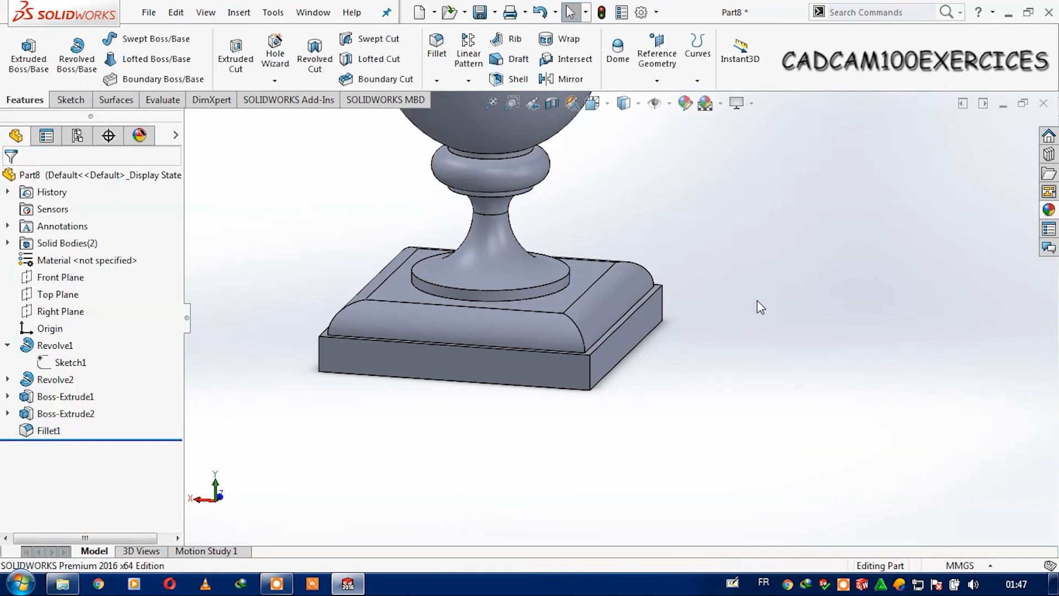
- Orient the model to an isometric corner view that shows the egg and the base from above
scroll(747, 309, up, 2)
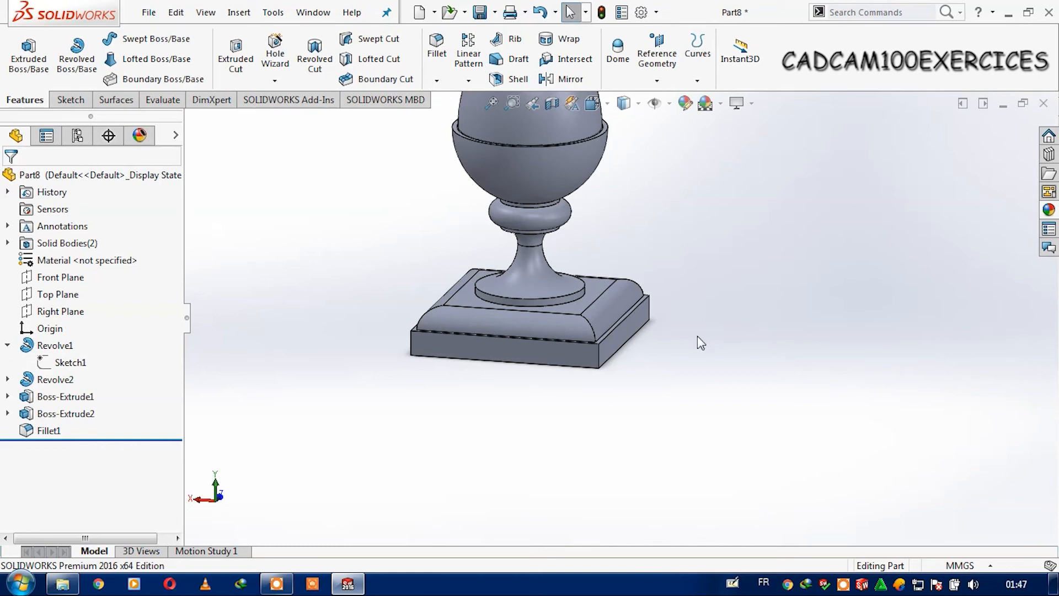
click(592, 336)
click(697, 402)
scroll(688, 408, up, 2)
key(space)
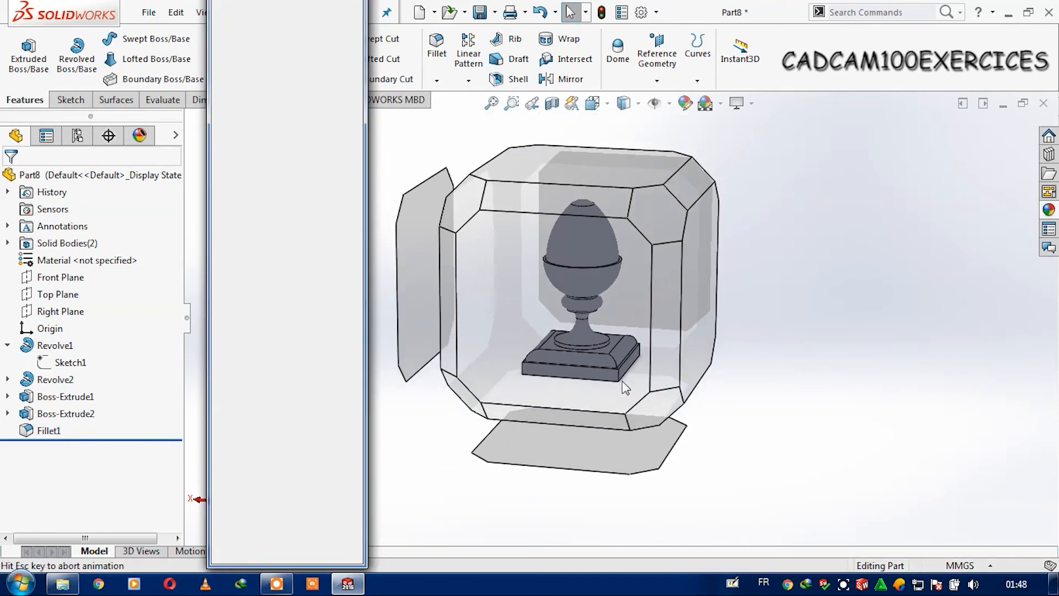
click(670, 255)
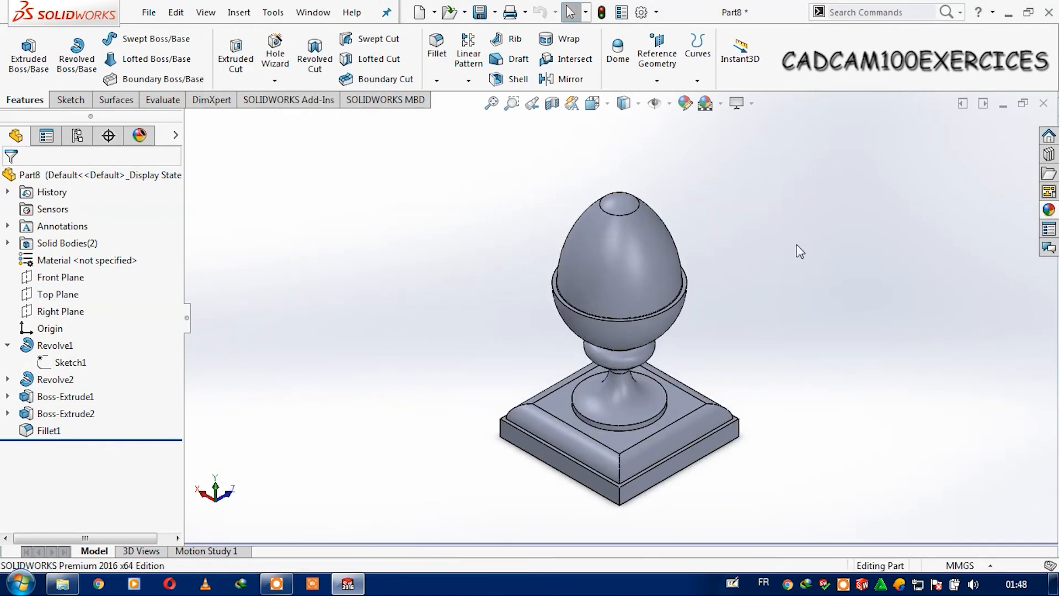
- Display the model shaded without edges and apply the Reflective Floor Black scene
click(623, 103)
click(623, 147)
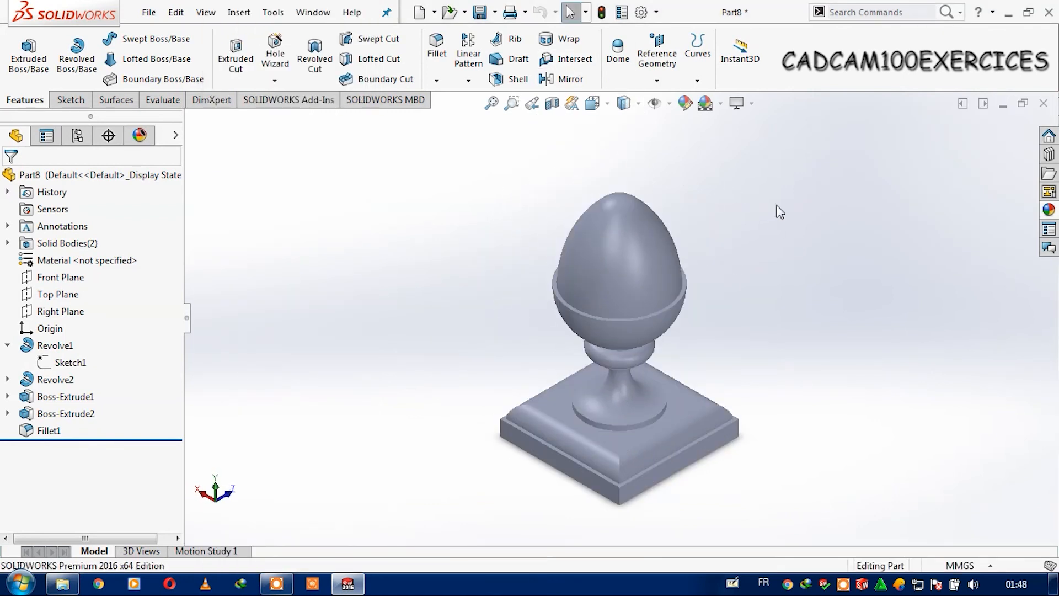
click(720, 103)
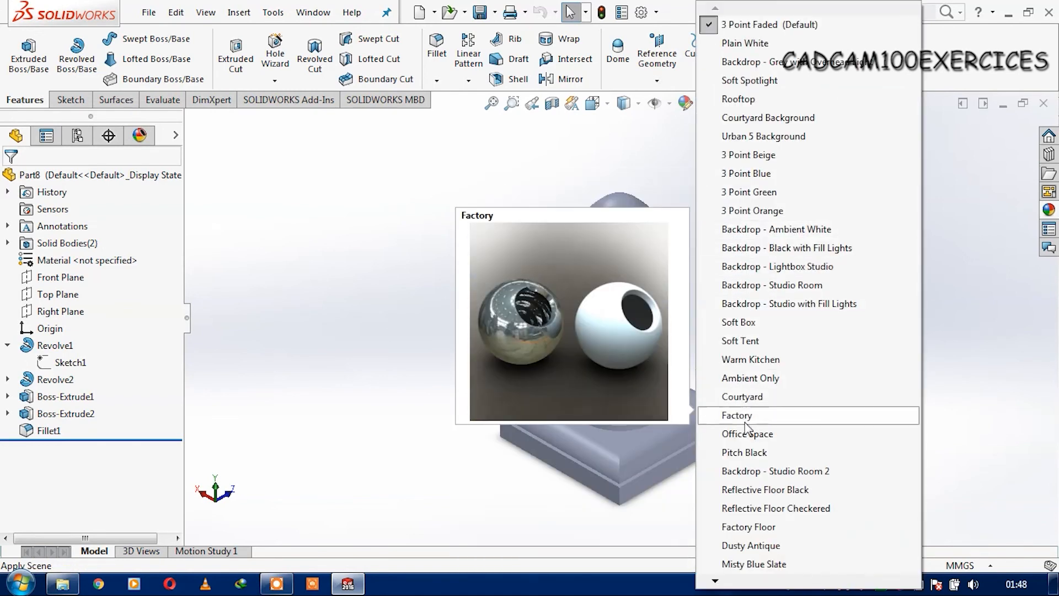
click(751, 489)
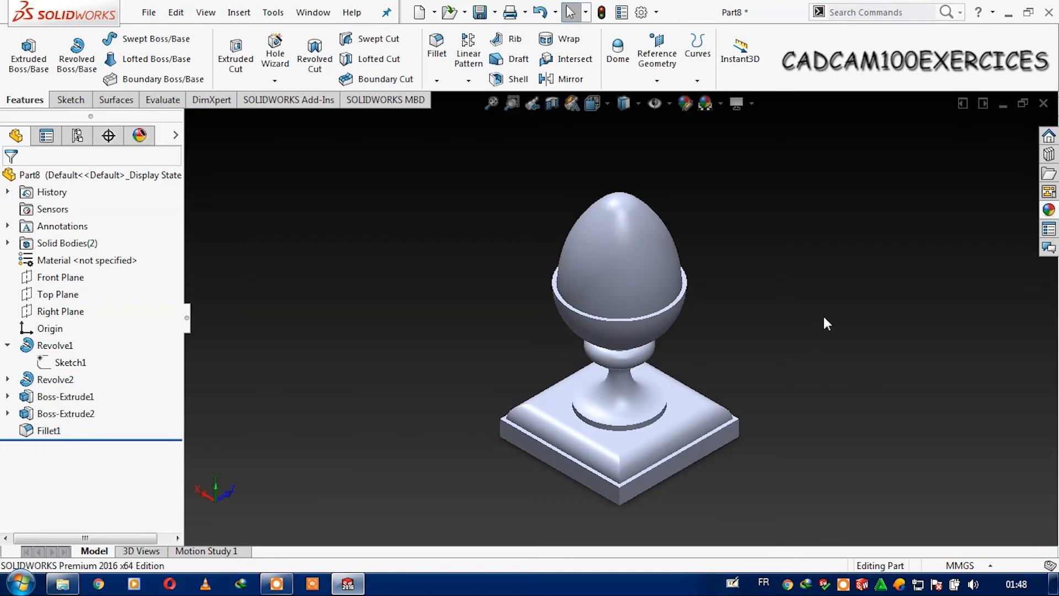
click(8, 347)
click(55, 361)
ctrl+click(61, 379)
ctrl+click(61, 396)
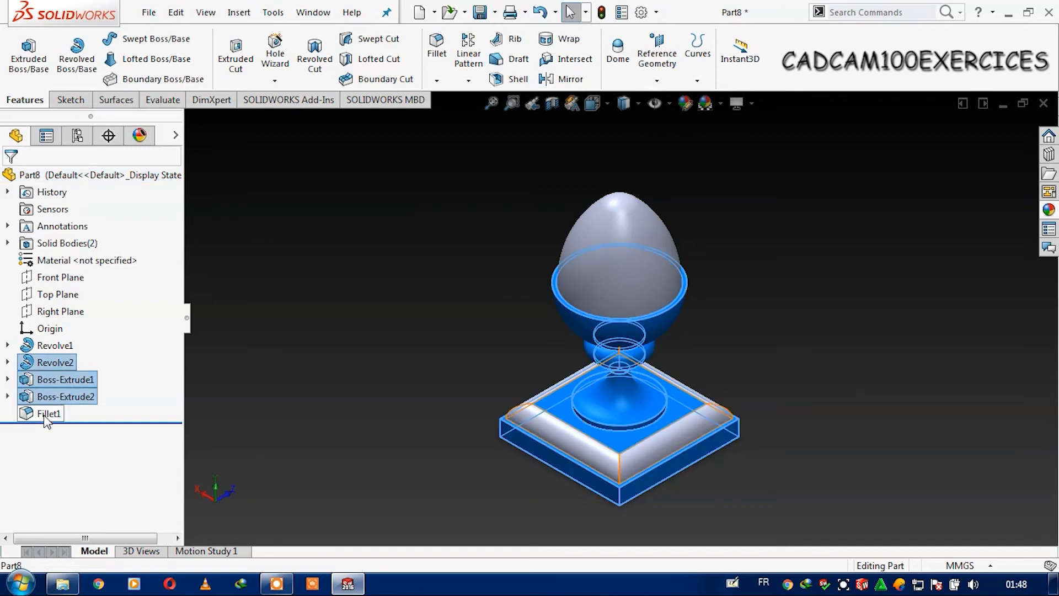
ctrl+click(44, 415)
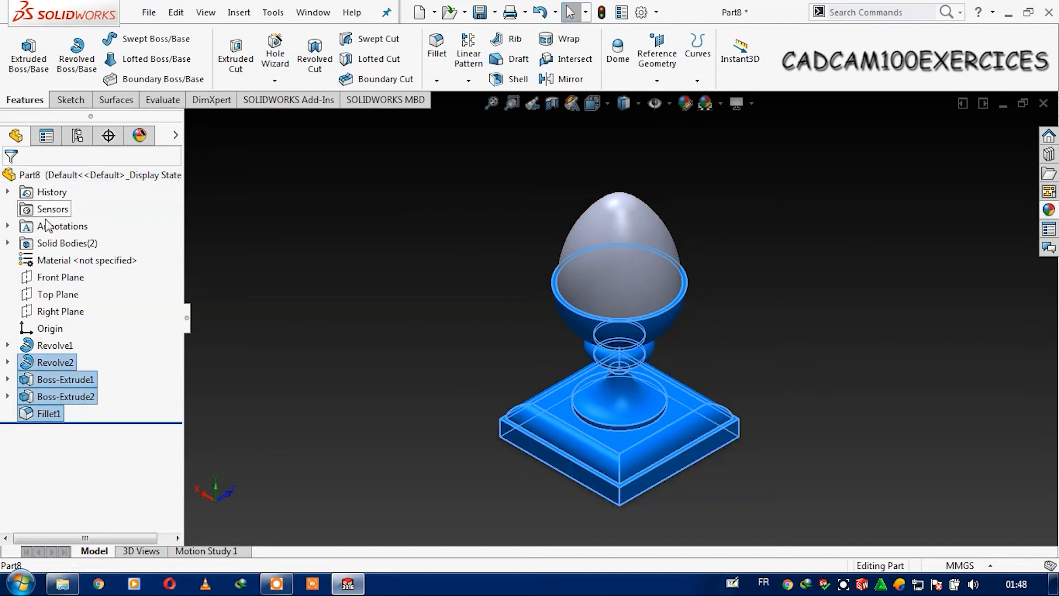
right_click(52, 360)
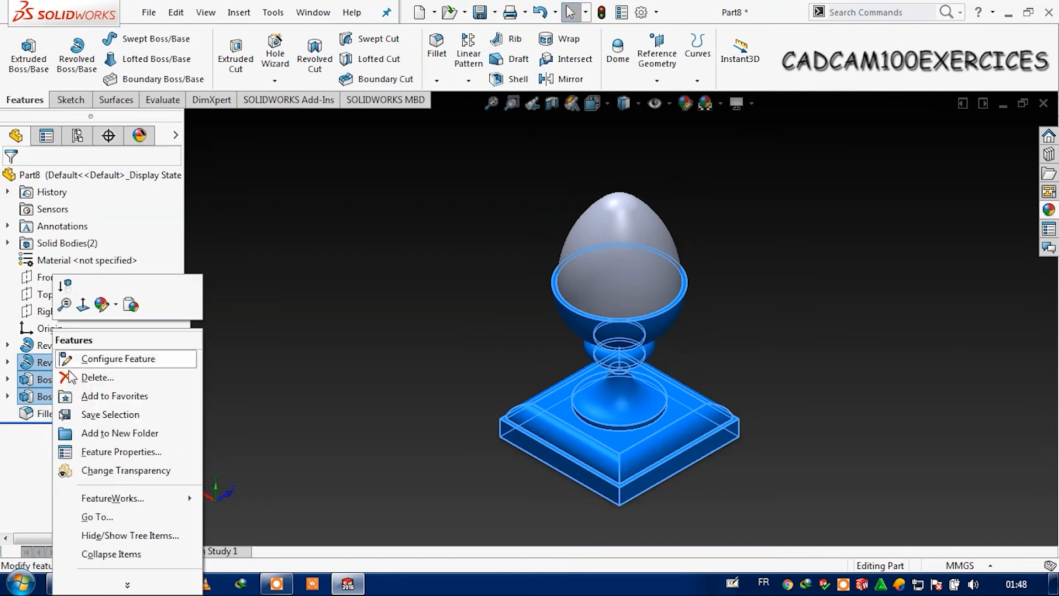
click(306, 383)
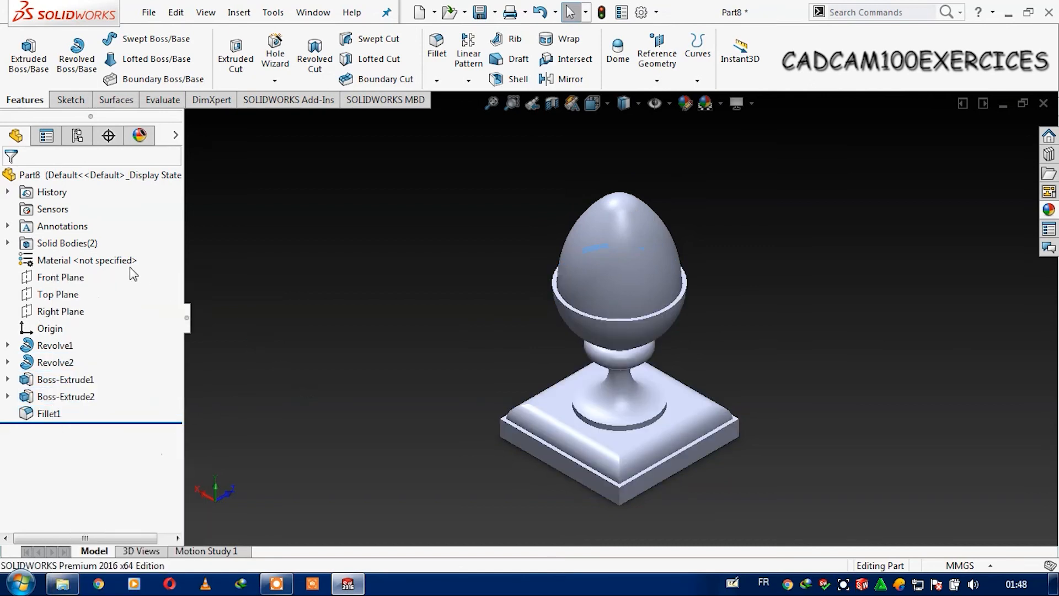
- Apply a green gemstone appearance from the organic Gemstones category to the revolved egg feature
click(54, 345)
click(1049, 211)
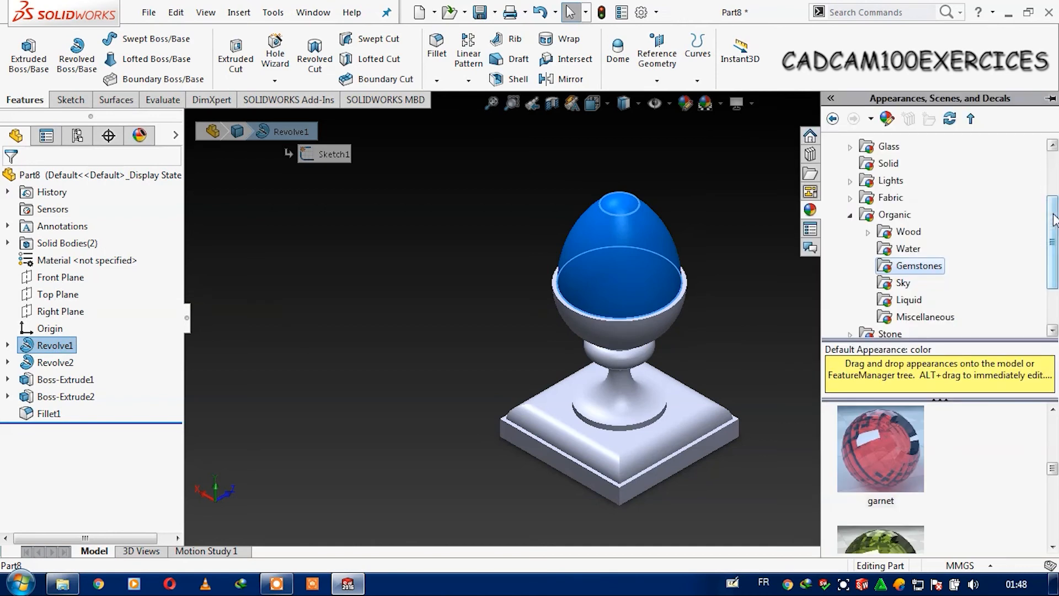
scroll(898, 463, down, 1)
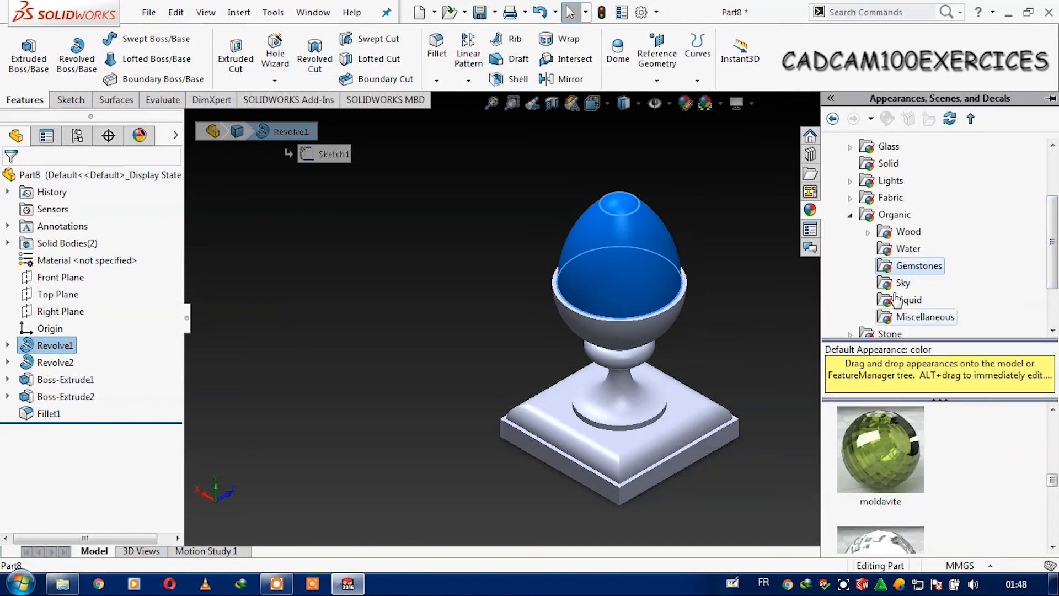
click(852, 217)
scroll(946, 249, up, 3)
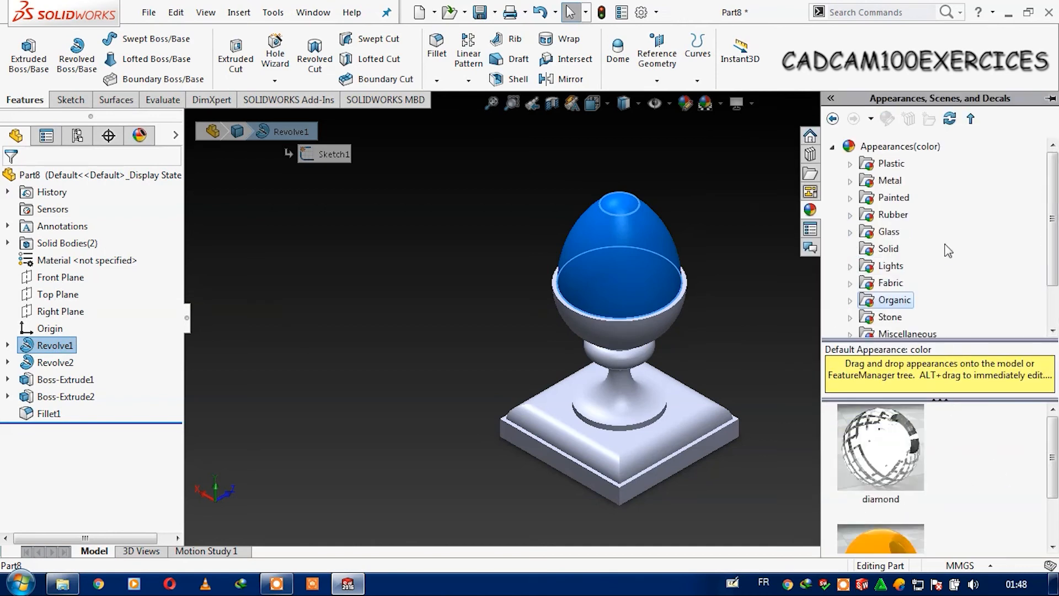
click(840, 147)
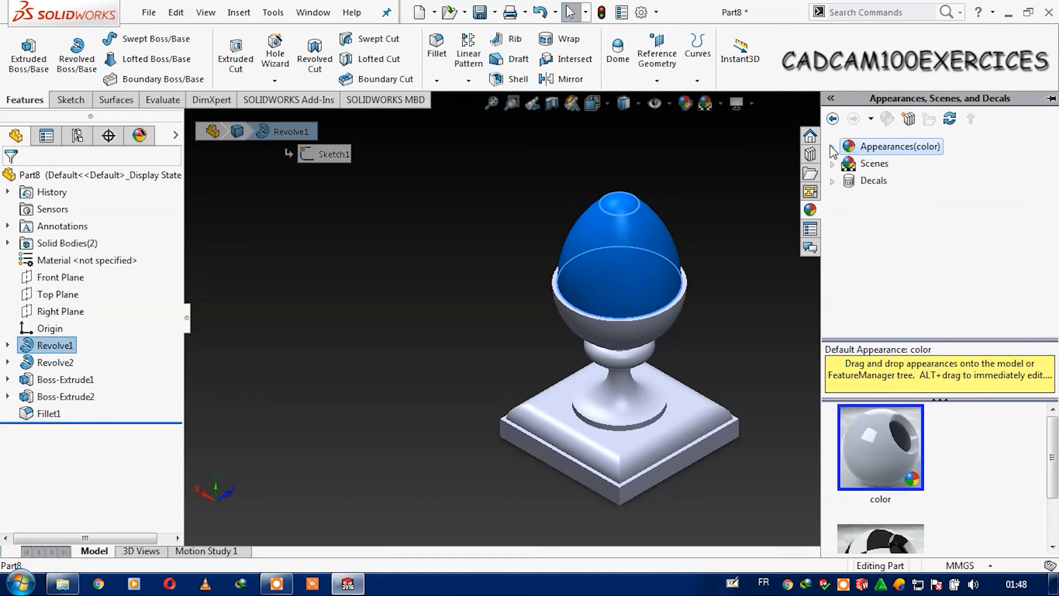
click(831, 148)
scroll(867, 304, down, 1)
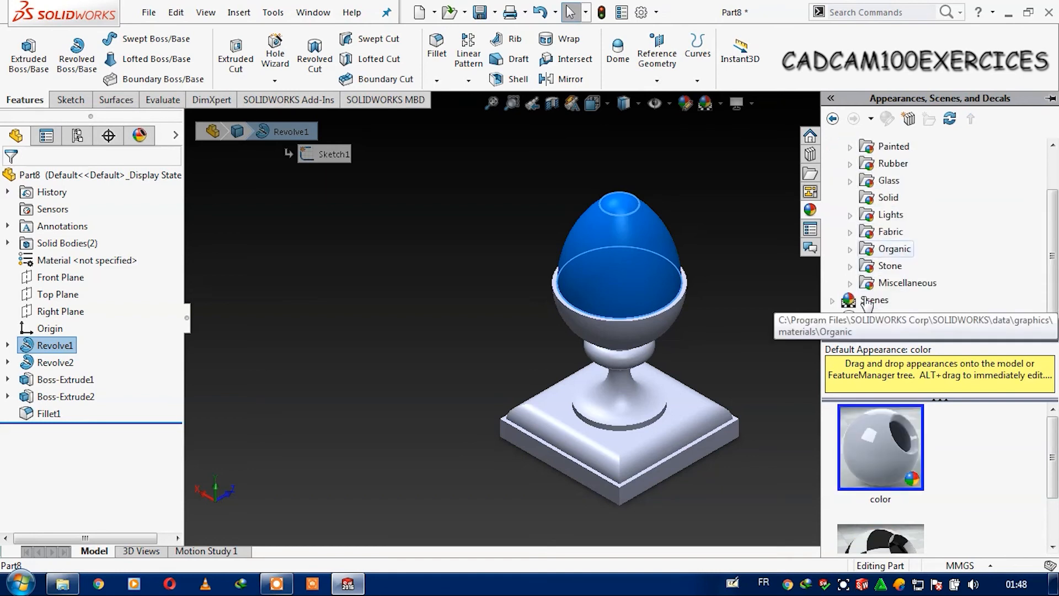
click(850, 250)
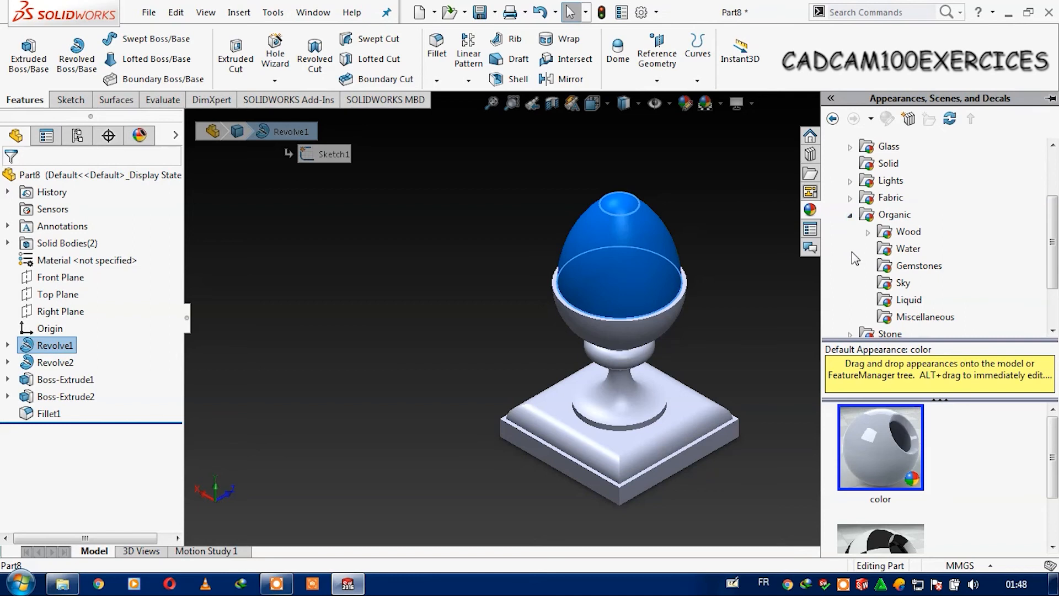
click(907, 267)
scroll(984, 464, down, 1)
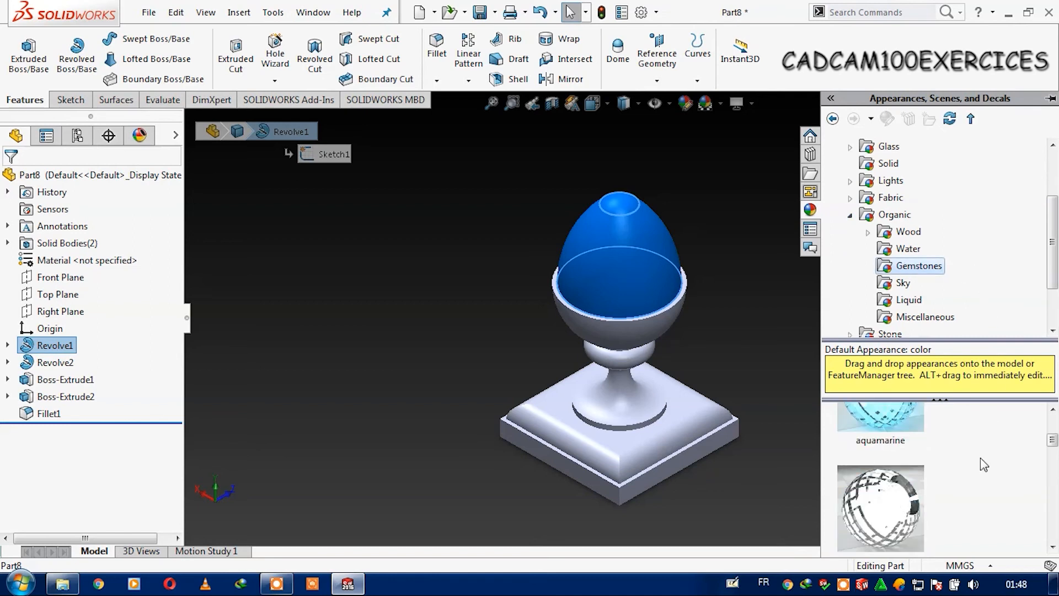
scroll(984, 465, down, 1)
double_click(910, 494)
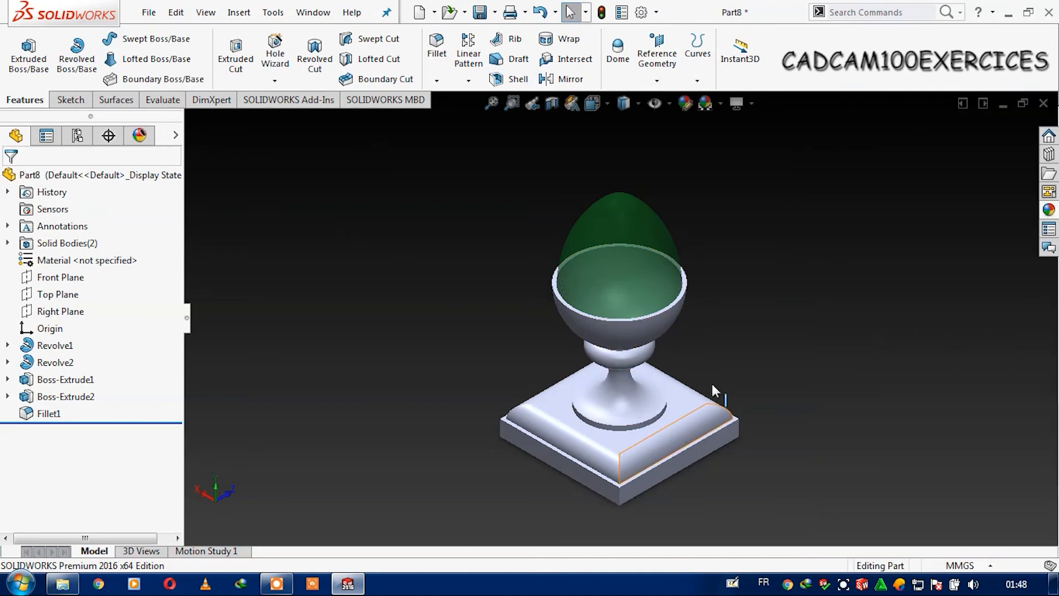
- Select the cup holder, both base plates and the fillet, and open the part's material for editing
click(54, 363)
ctrl+click(61, 379)
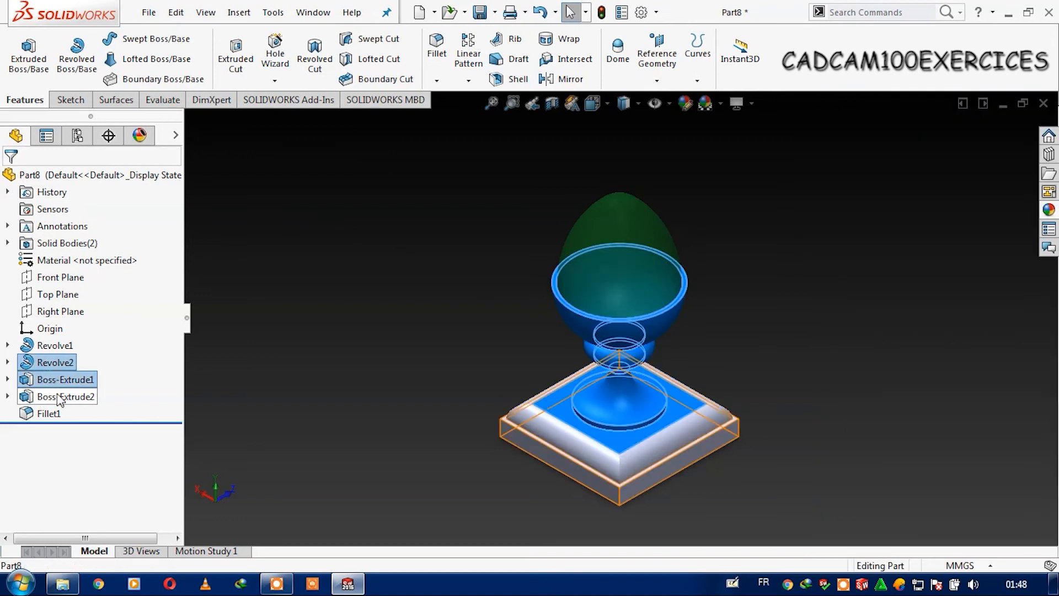
ctrl+click(61, 396)
ctrl+click(48, 414)
right_click(59, 265)
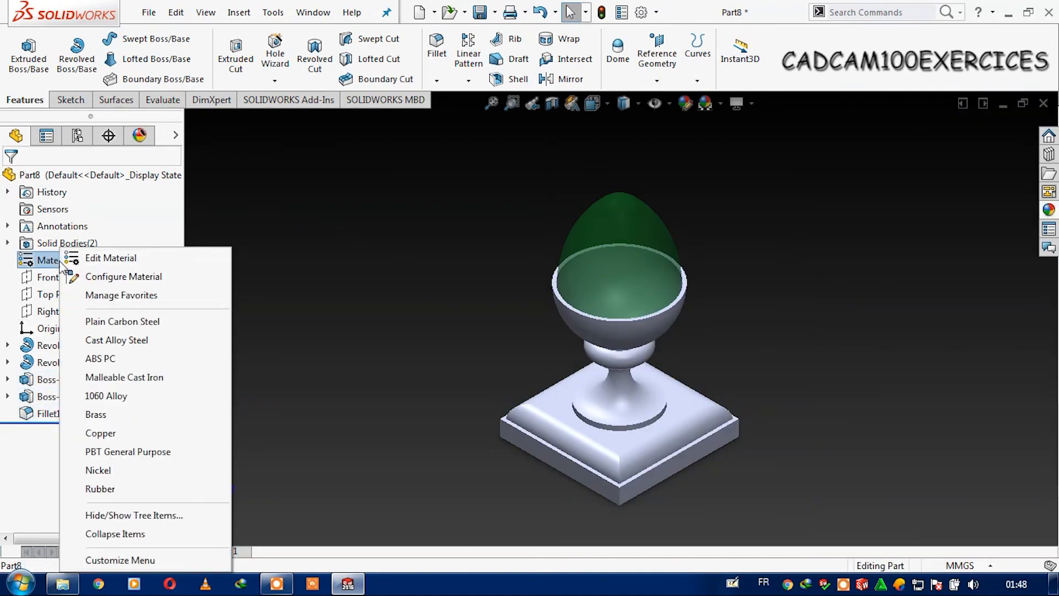
click(104, 263)
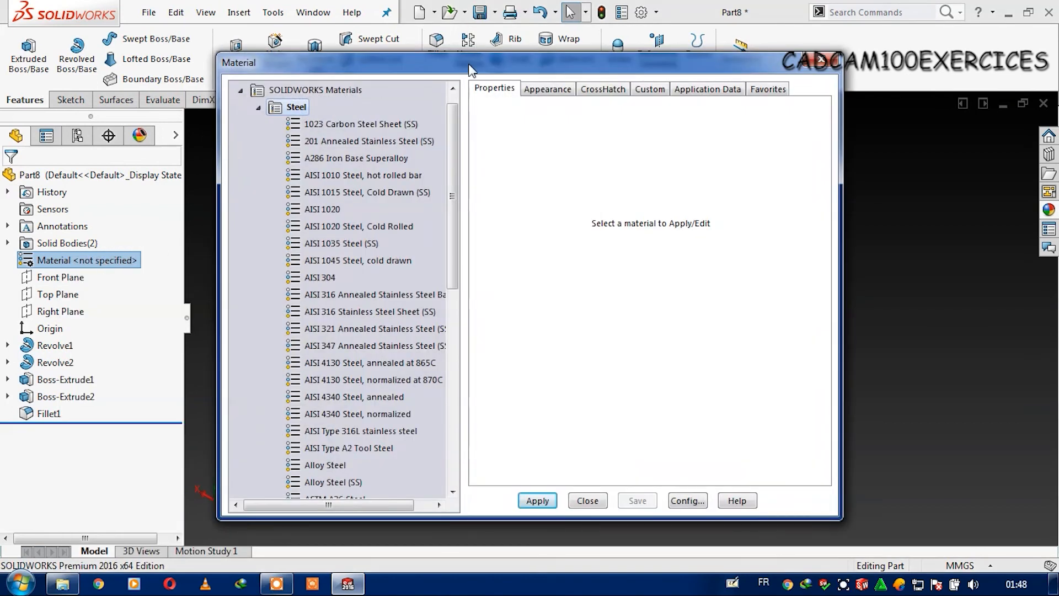
- Apply the Pure Silver material from the Other Metals category of SOLIDWORKS Materials to the part
click(259, 108)
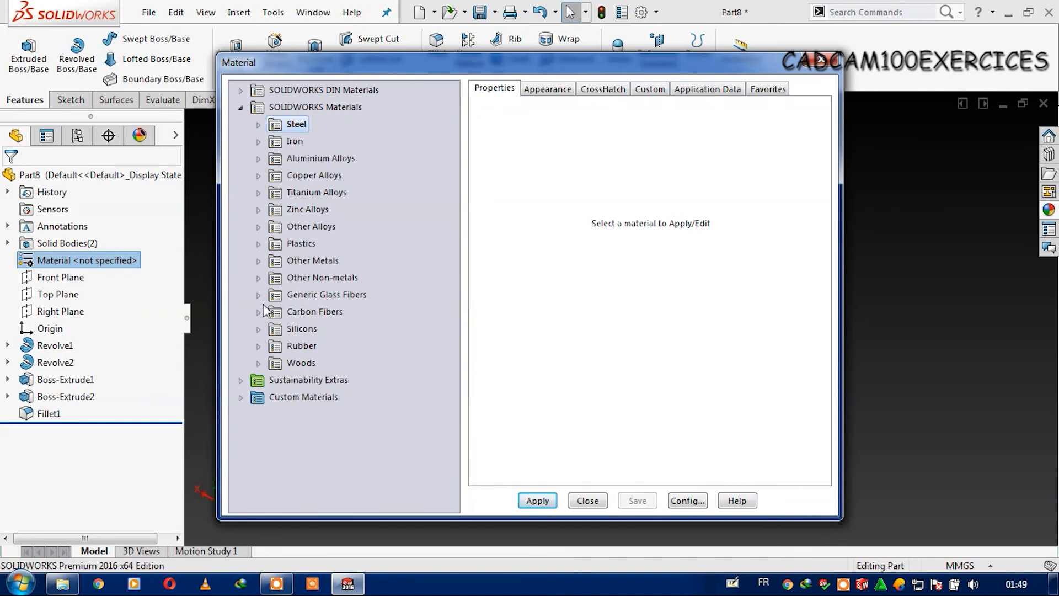
click(258, 159)
click(258, 90)
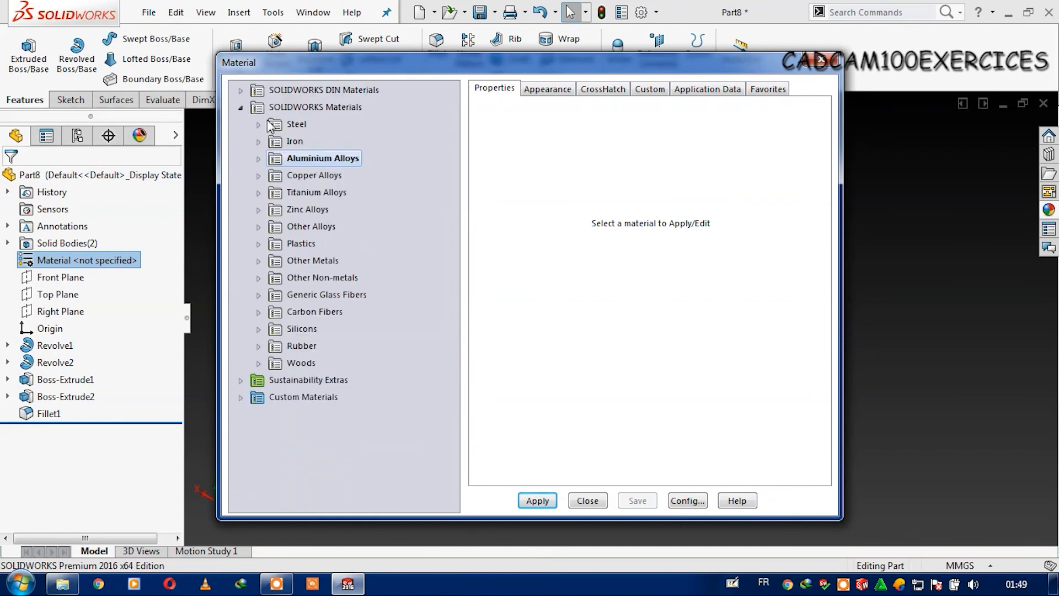
click(241, 90)
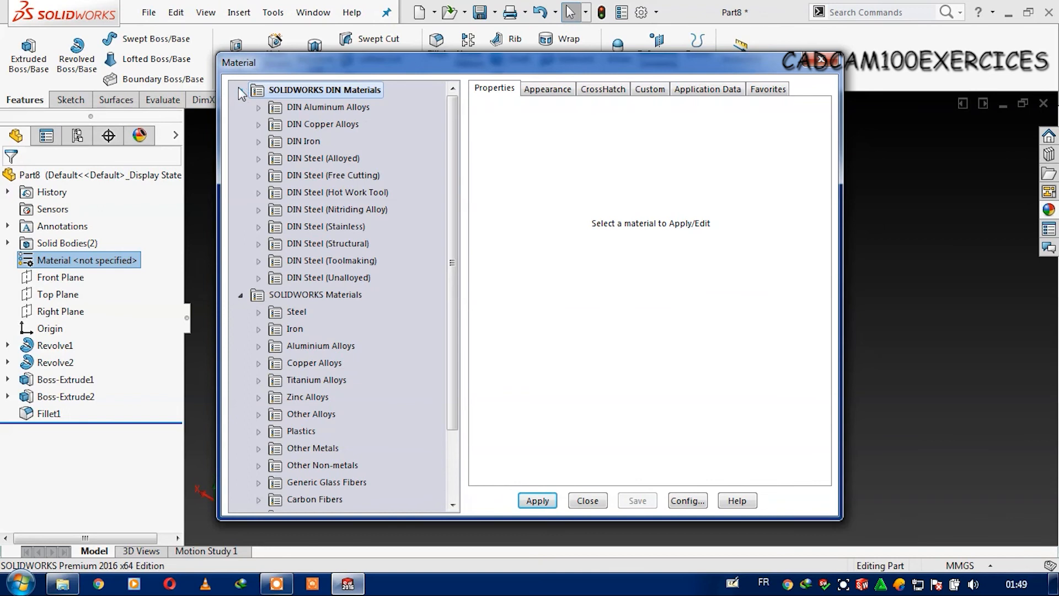
click(240, 91)
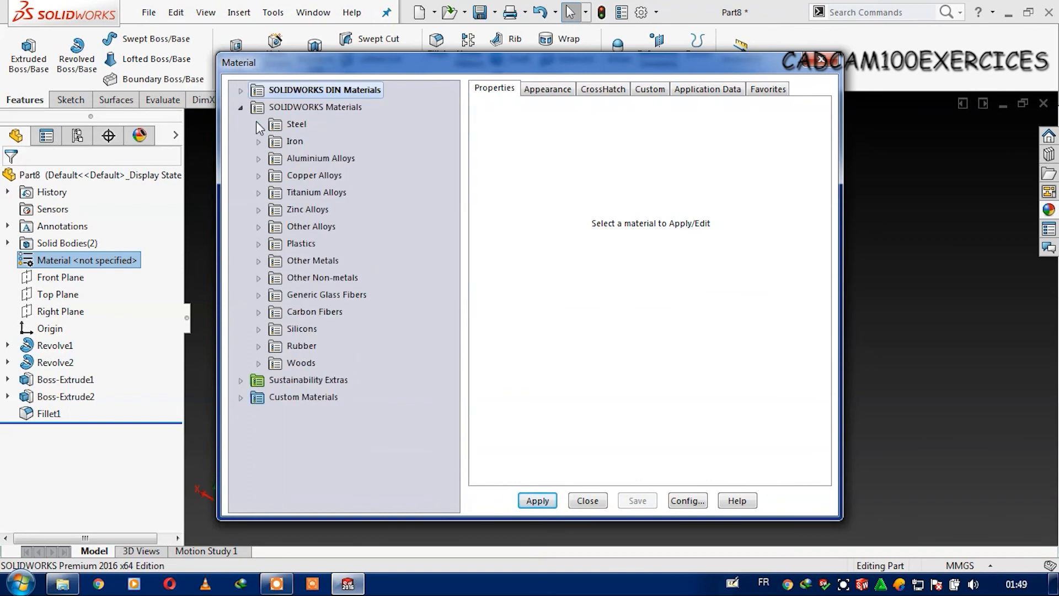
click(257, 123)
click(258, 91)
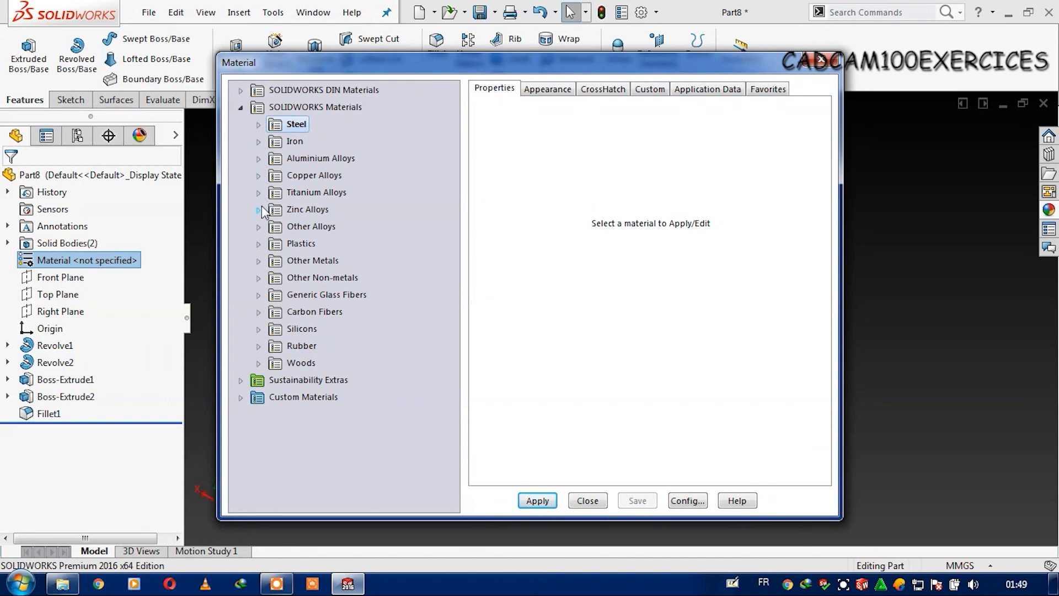
click(259, 226)
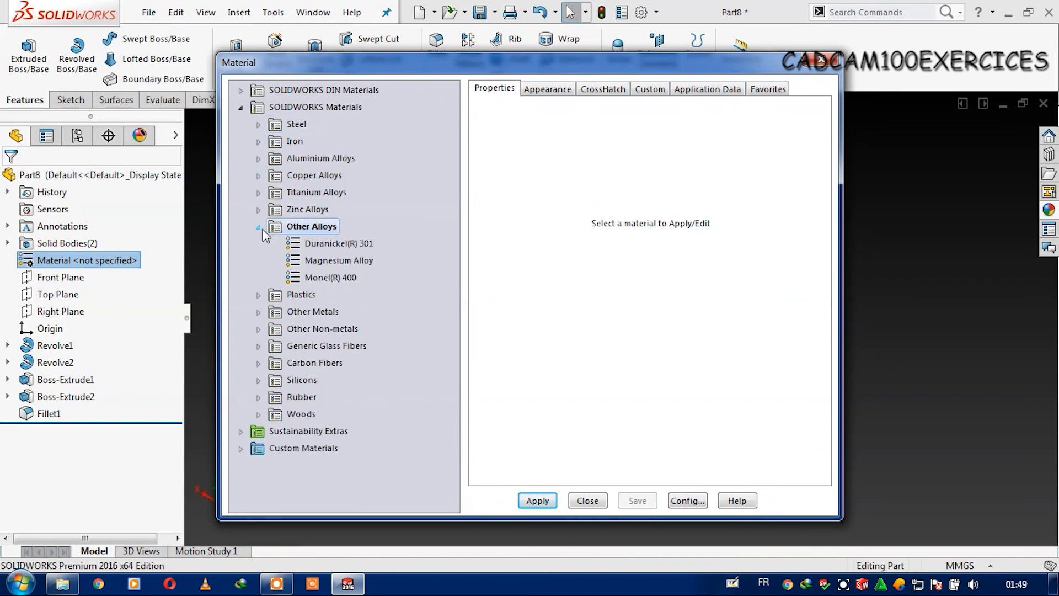
click(258, 227)
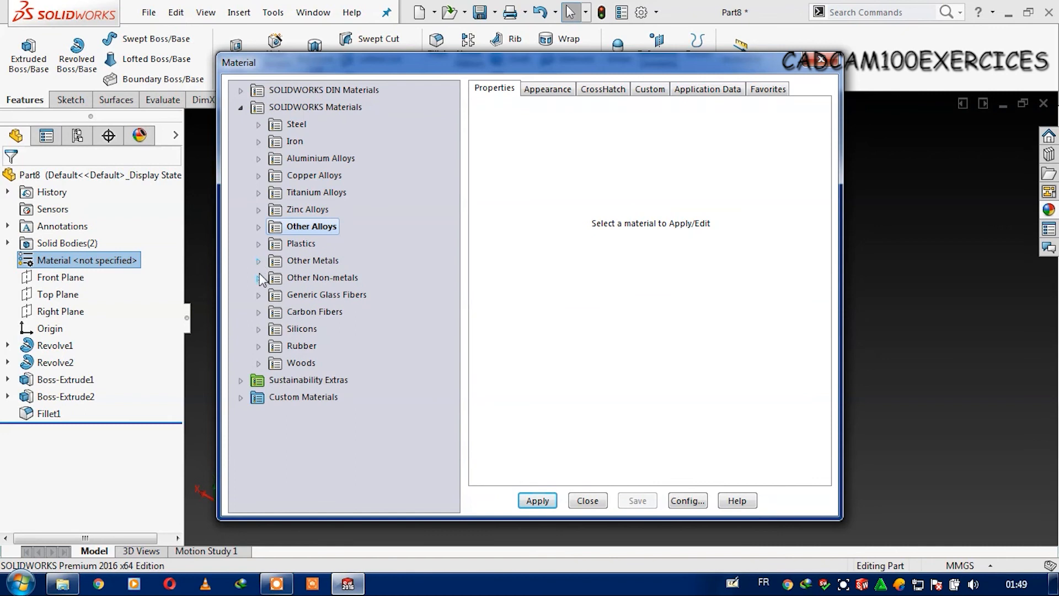
click(259, 261)
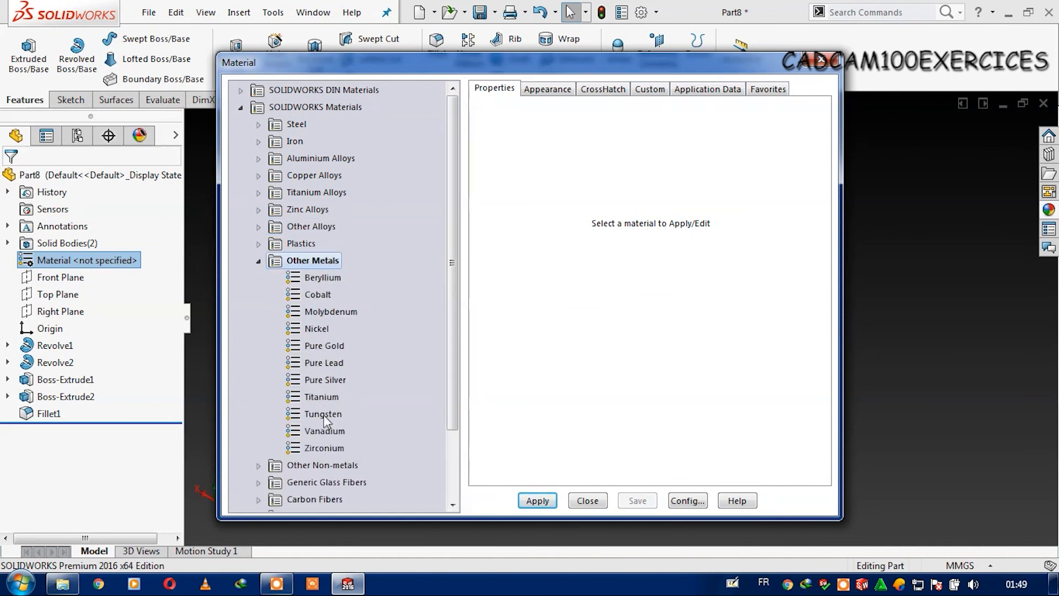
click(320, 380)
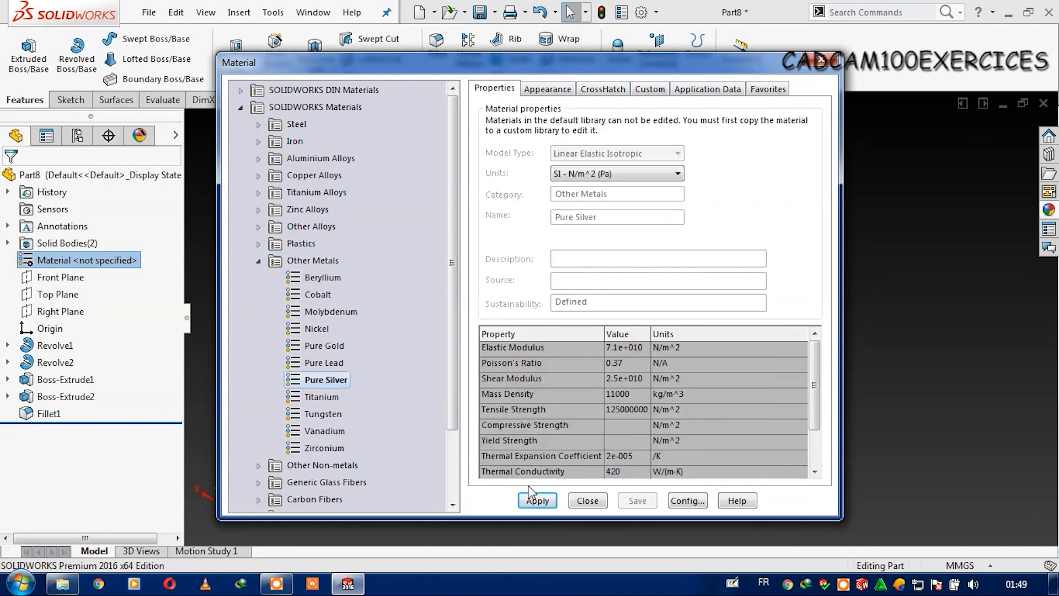
click(539, 502)
click(586, 502)
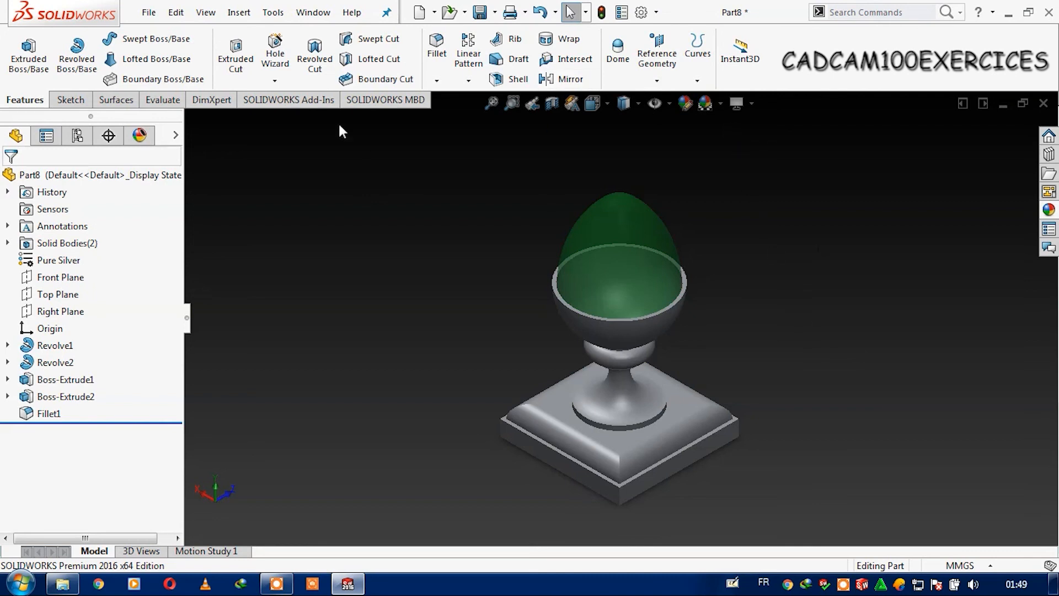
- Add a spot light and move its source to about X 331, Y -334, Z 335 mm
click(177, 13)
mouse_move(204, 13)
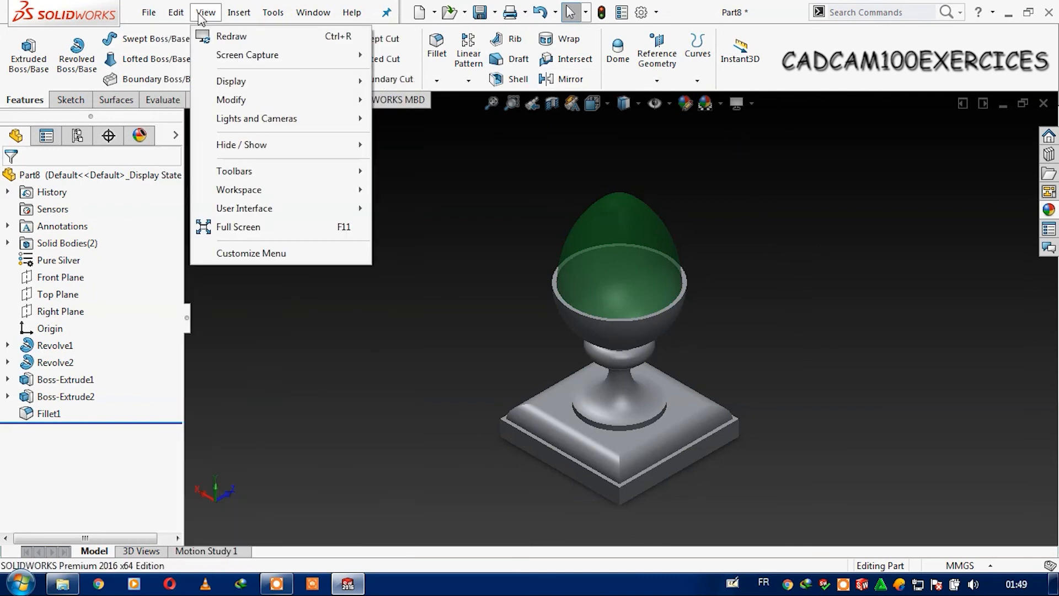
mouse_move(275, 119)
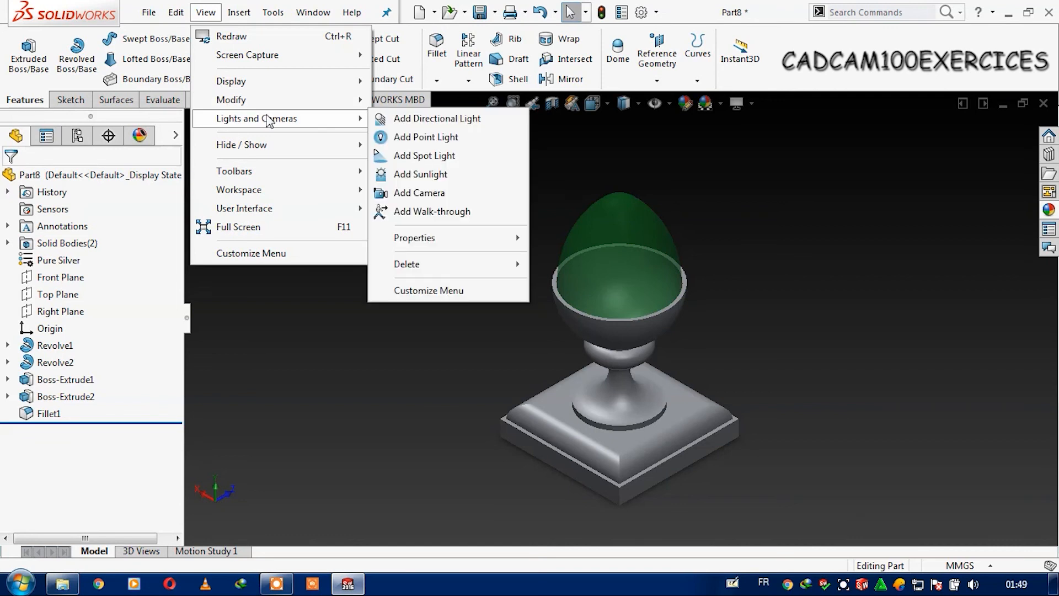
click(419, 156)
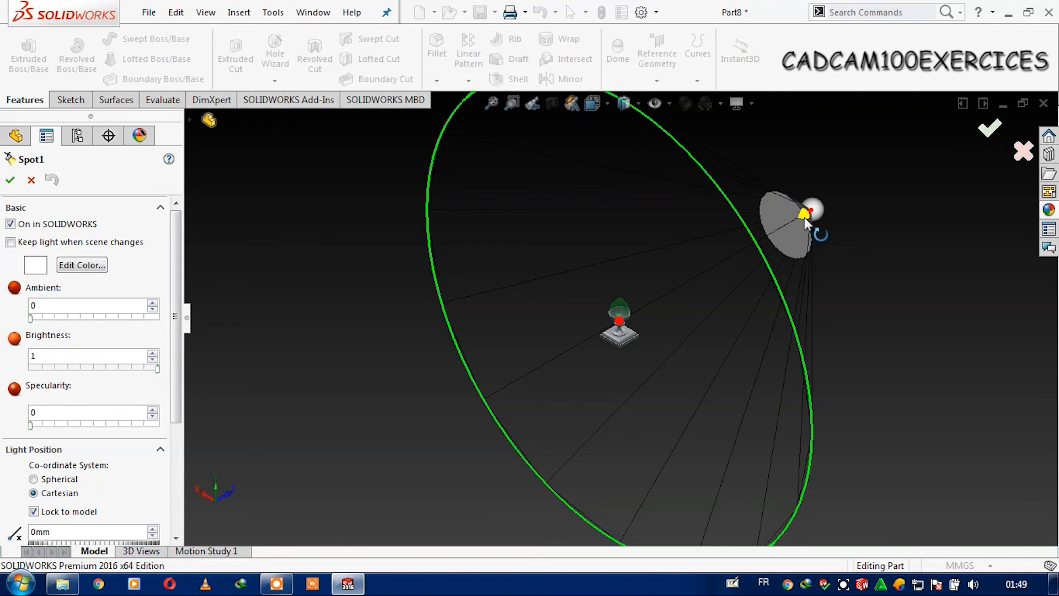
drag(803, 216, 621, 323)
- Examine the spot light's source and cone relative to the model from all around
scroll(618, 335, down, 6)
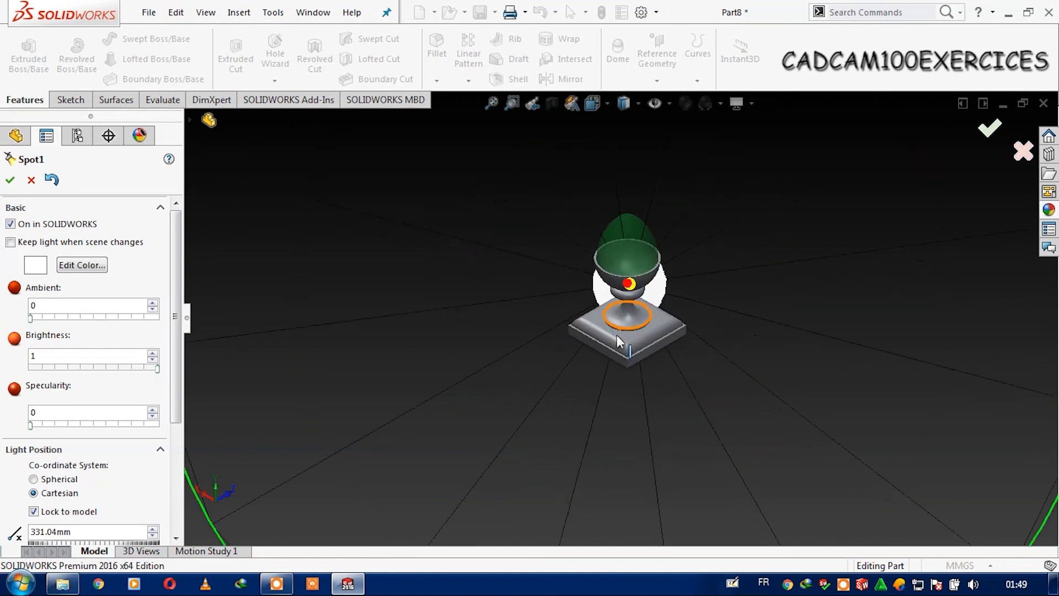
scroll(633, 287, down, 3)
scroll(701, 284, up, 11)
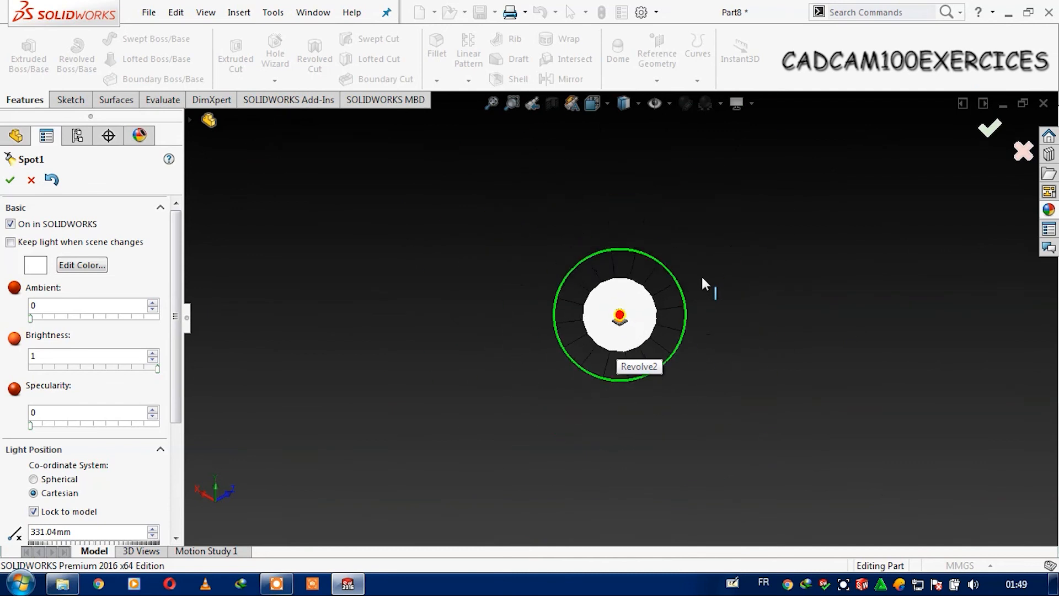
key(Left)
key(Left)
key(Left)
key(Left)
key(Left)
key(Left)
key(Left)
key(Left)
key(Left)
key(Left)
key(Left)
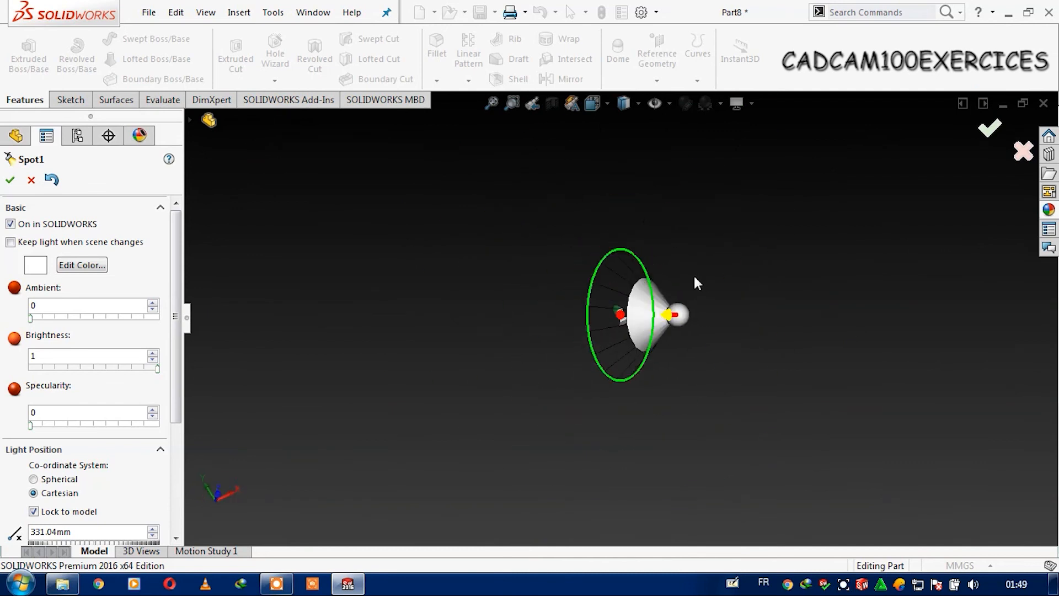
key(Left)
key(Left)
key(Left)
key(Left)
key(Left)
key(Left)
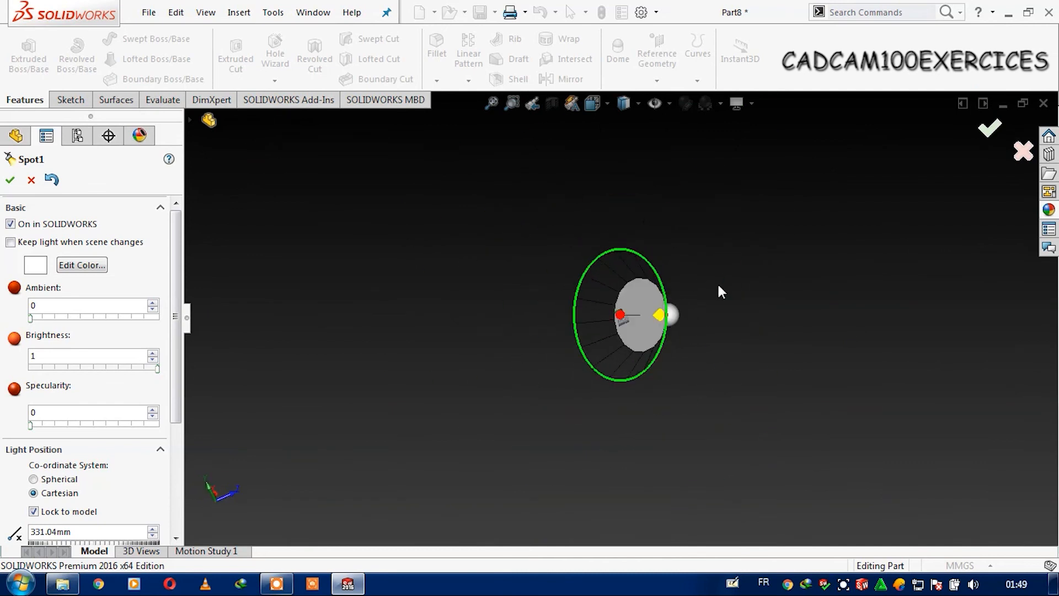
key(Left)
key(Left)
key(Left)
key(Left)
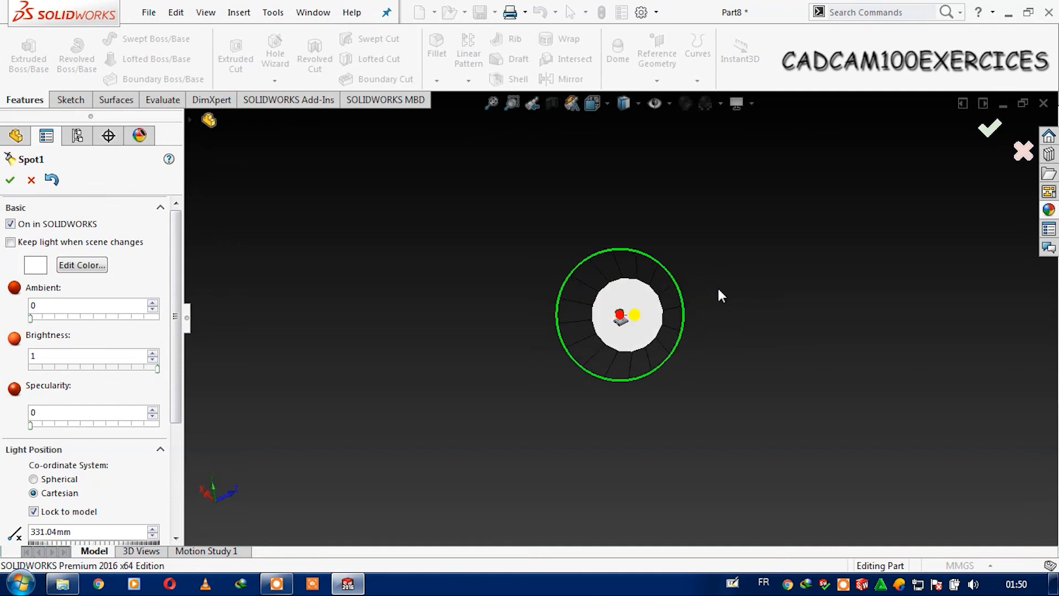
scroll(638, 347, down, 3)
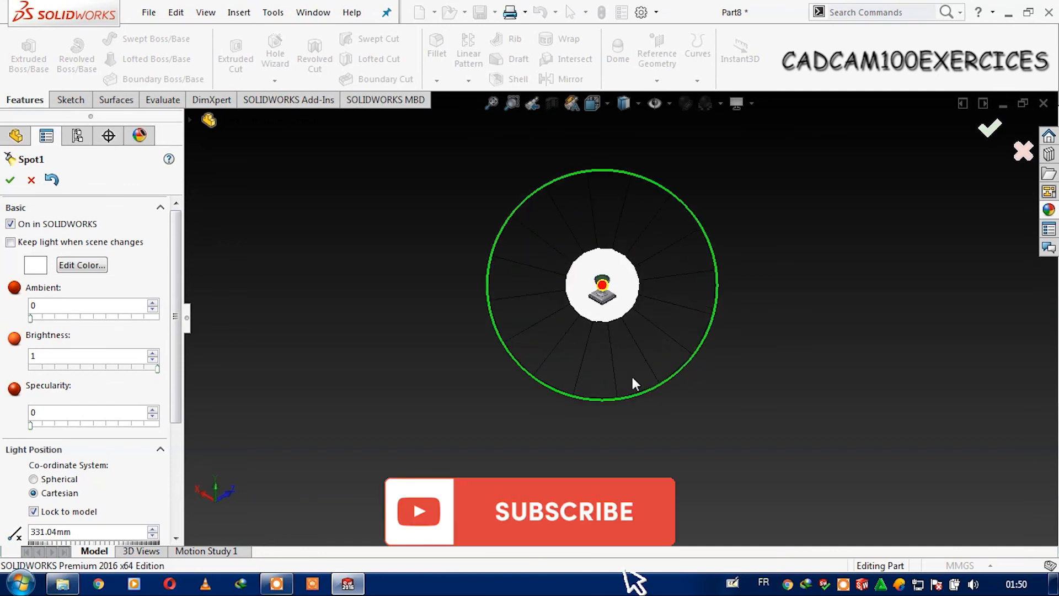
- Move the spot light's source below the model to about X 105, Y -744, Z 151 mm and show the model in isometric view
drag(179, 349, 185, 465)
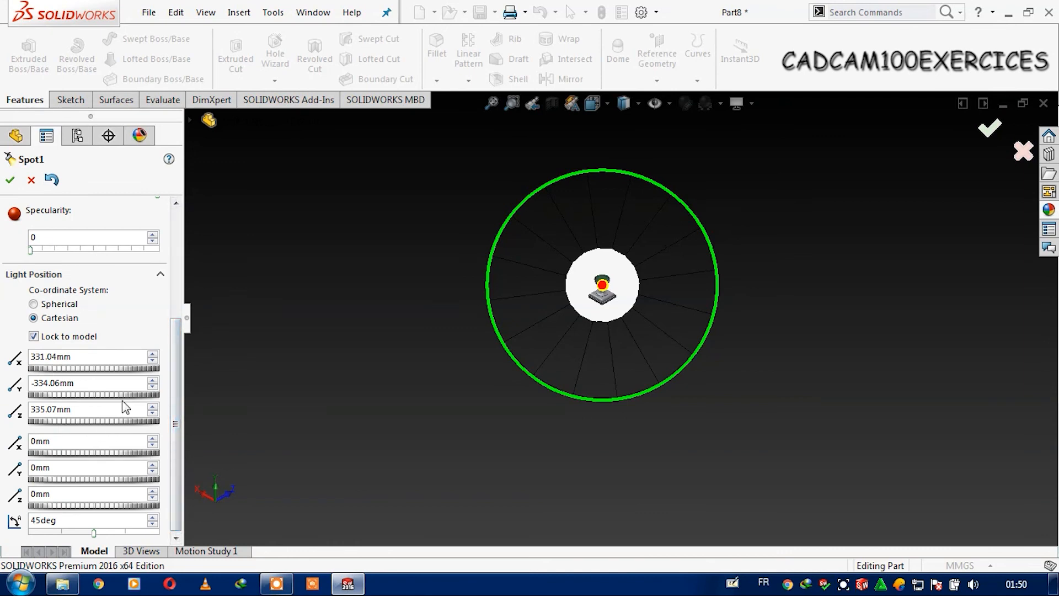
drag(609, 290, 607, 380)
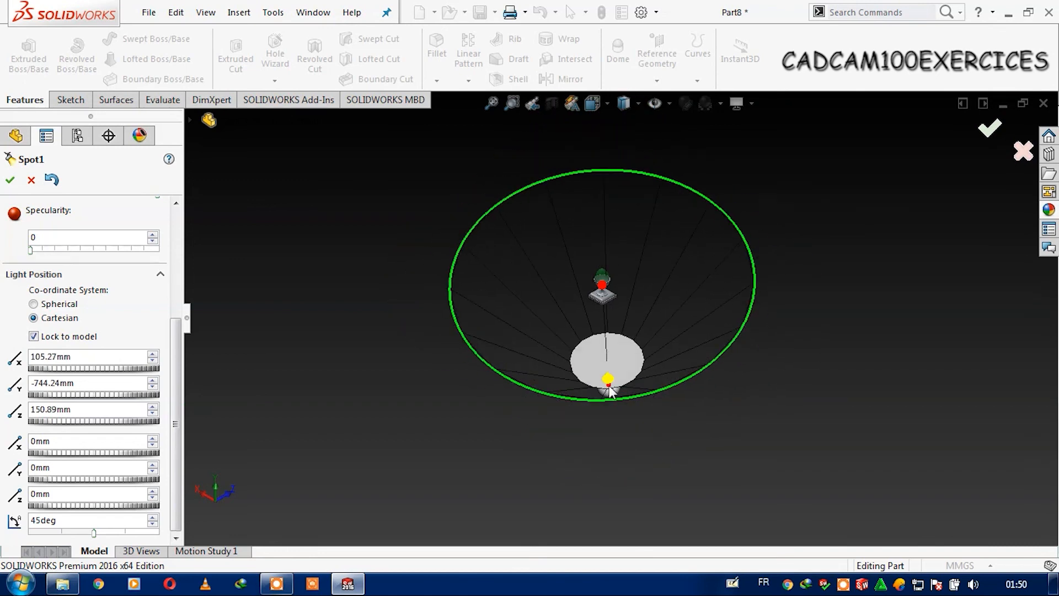
key(space)
click(246, 15)
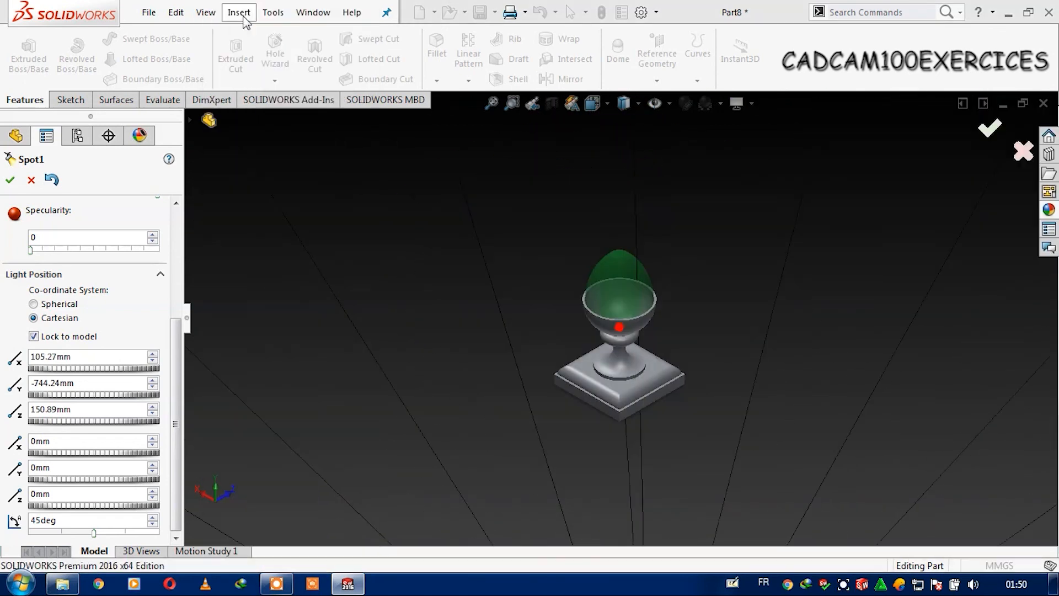
click(239, 12)
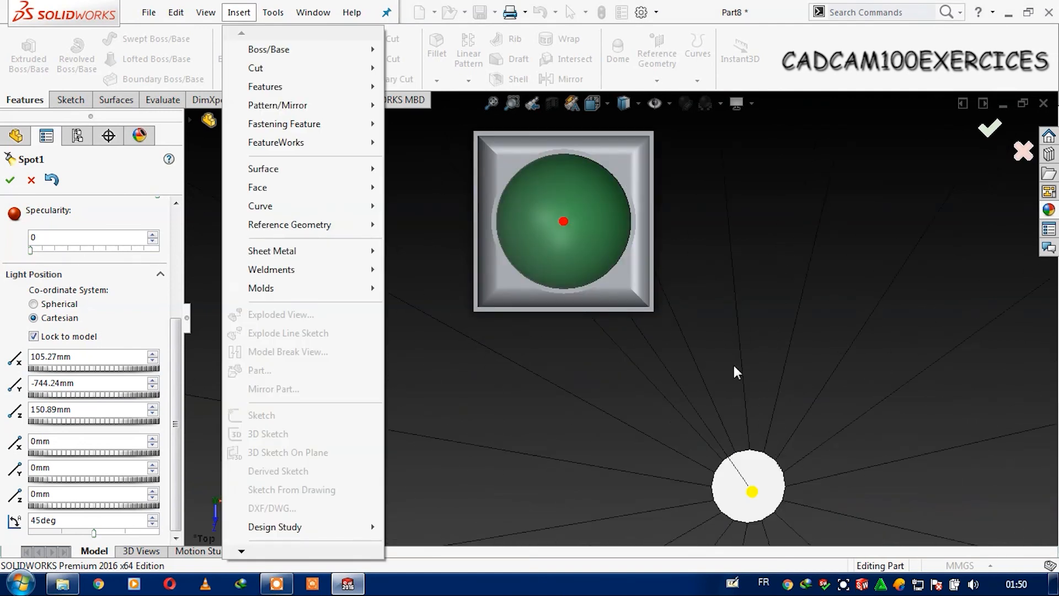
click(418, 154)
key(space)
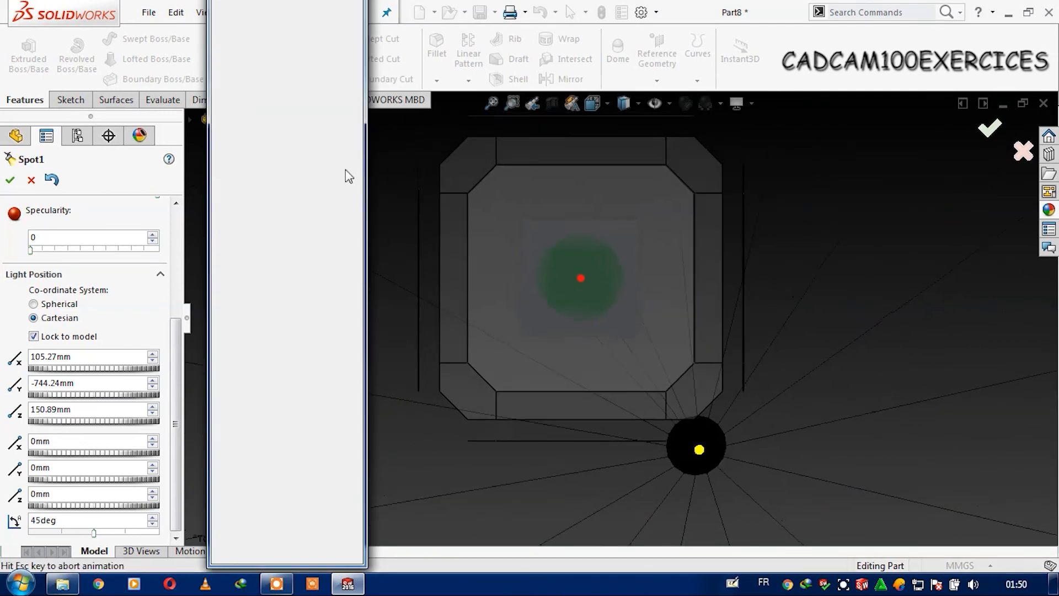
click(245, 14)
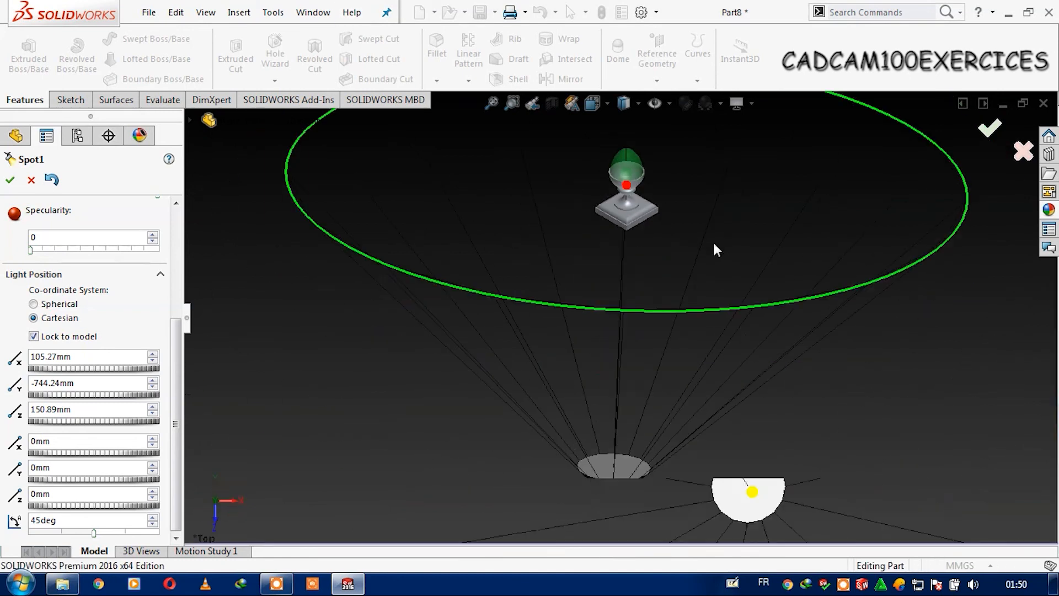
- From a view above the model, move the spot light's source outward to about X 873, Y -645, Z 906 mm
scroll(926, 391, up, 4)
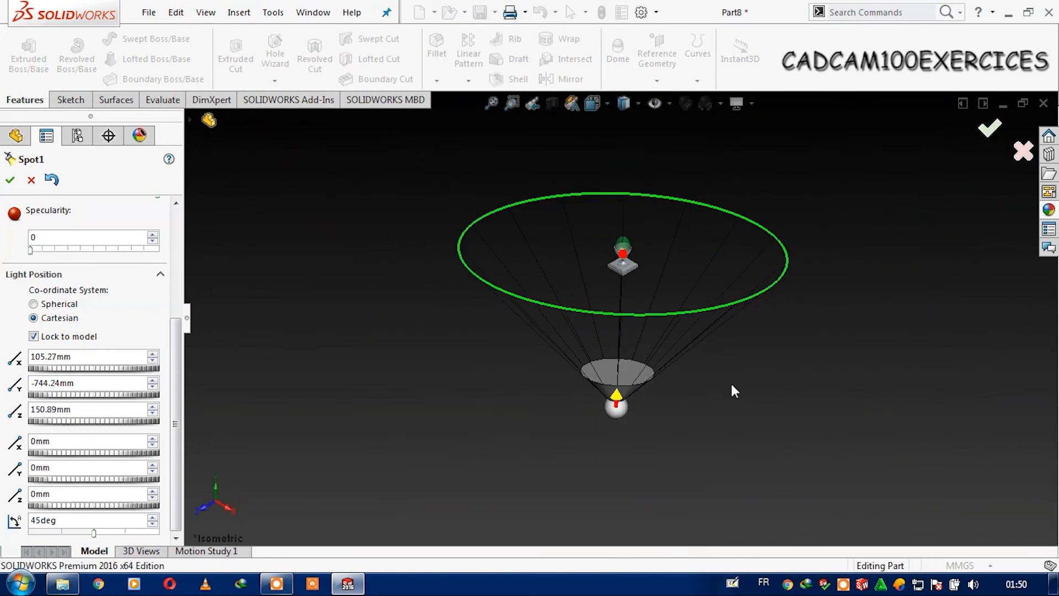
middle_drag(730, 383, 725, 395)
key(Down)
key(Up)
key(Down)
key(Down)
key(Down)
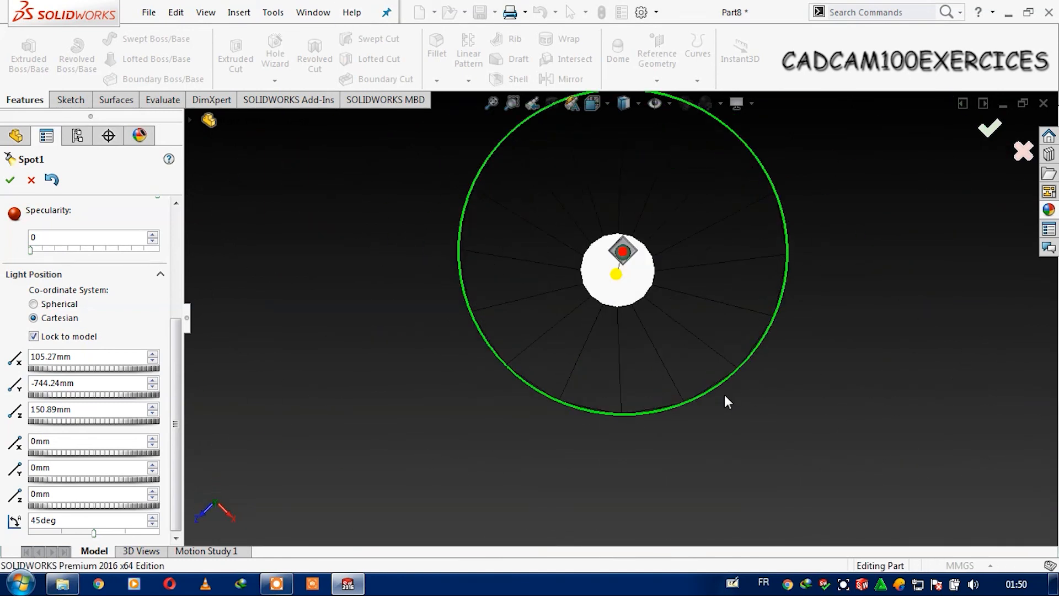
middle_drag(614, 278, 620, 512)
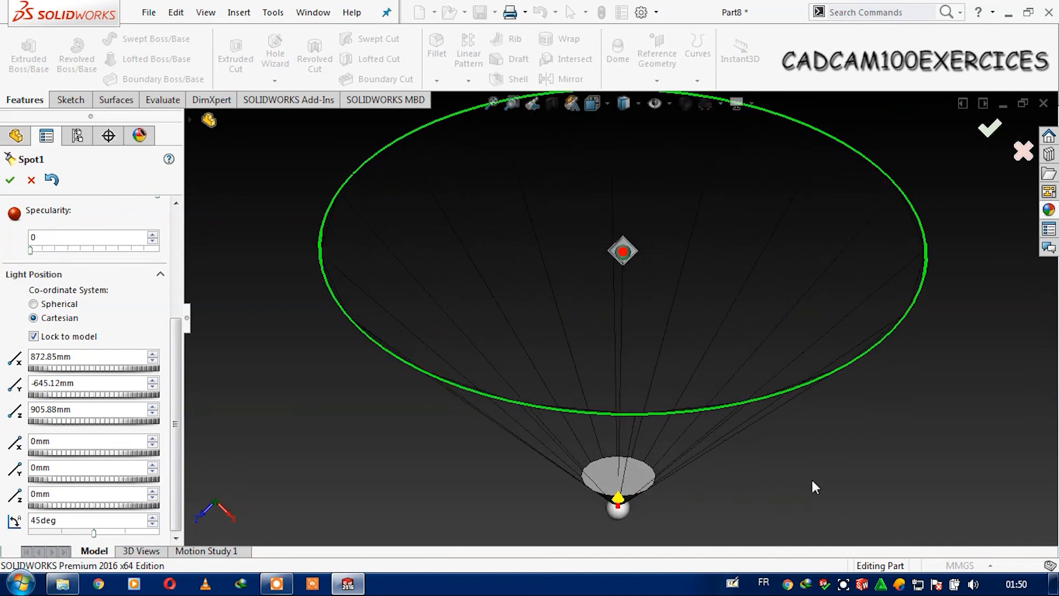
- Raise the spot light's source to about X 839, Y 182, Z 832 mm and accept the light
key(Up)
key(Up)
key(Up)
key(Up)
key(Up)
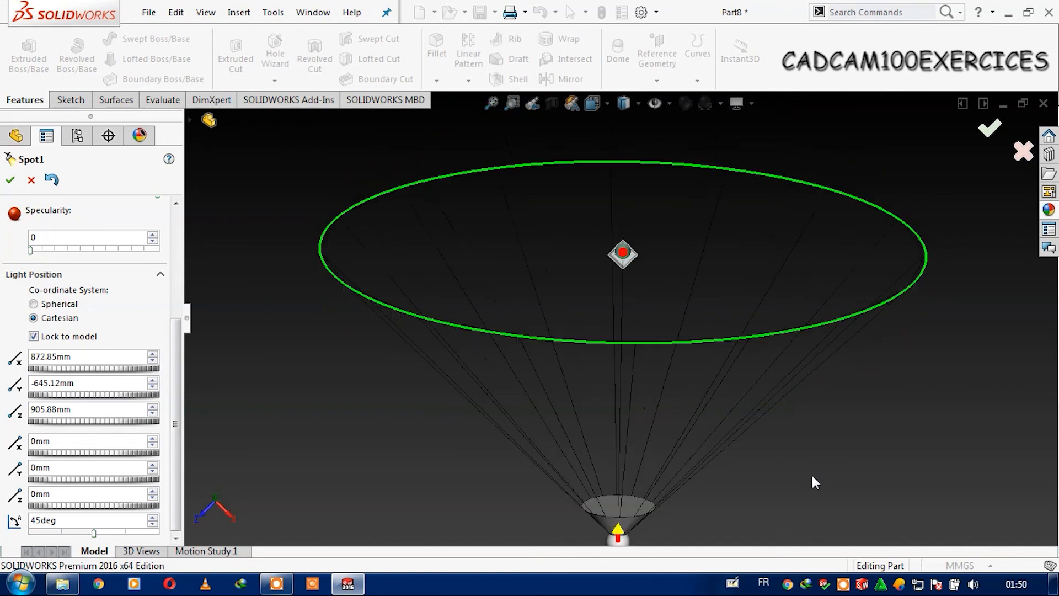
key(Up)
key(Up)
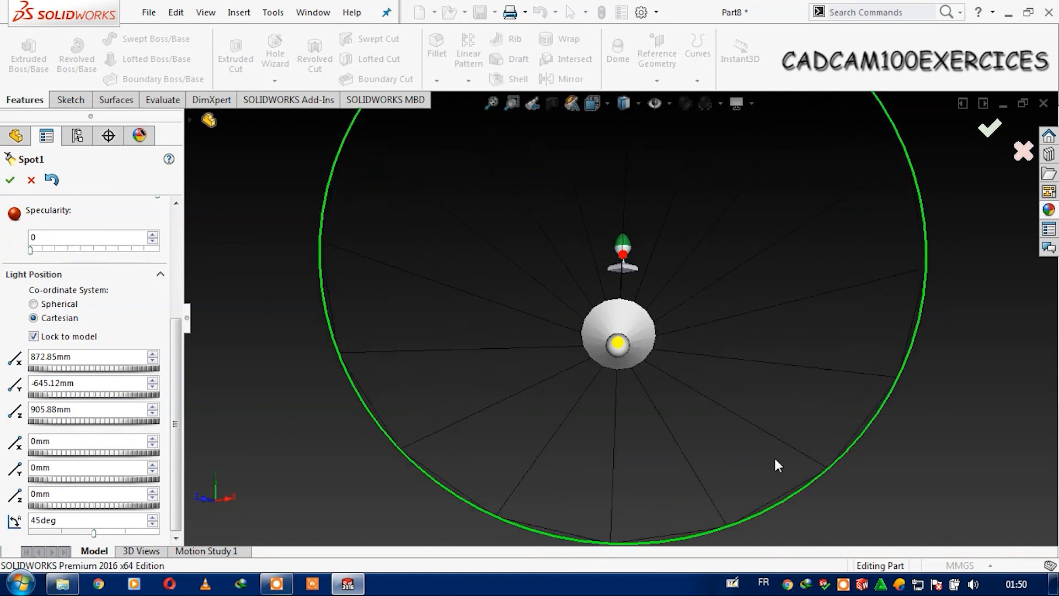
key(Down)
middle_drag(619, 412, 623, 239)
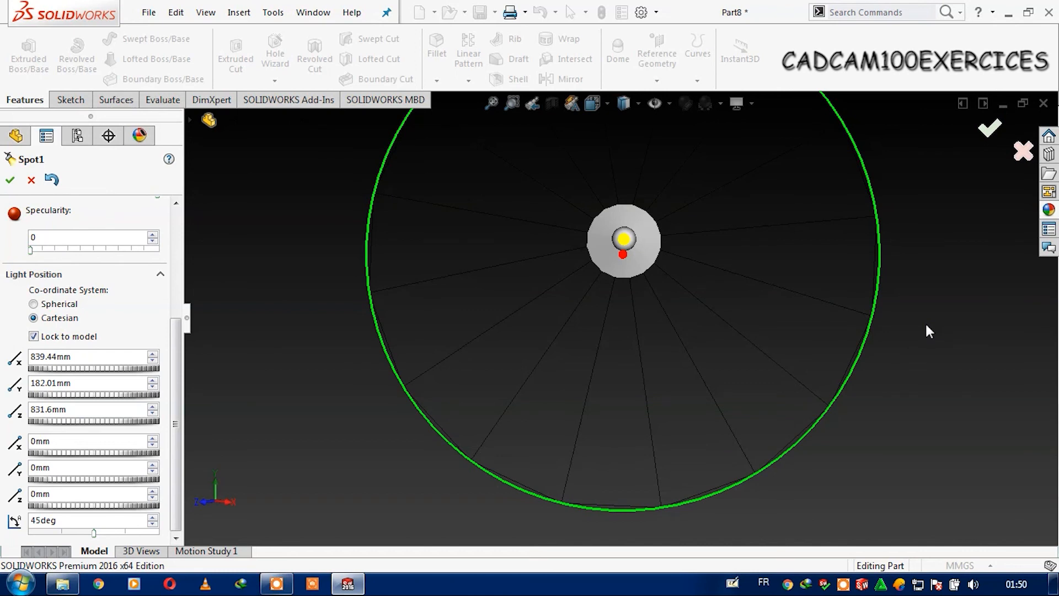
click(10, 180)
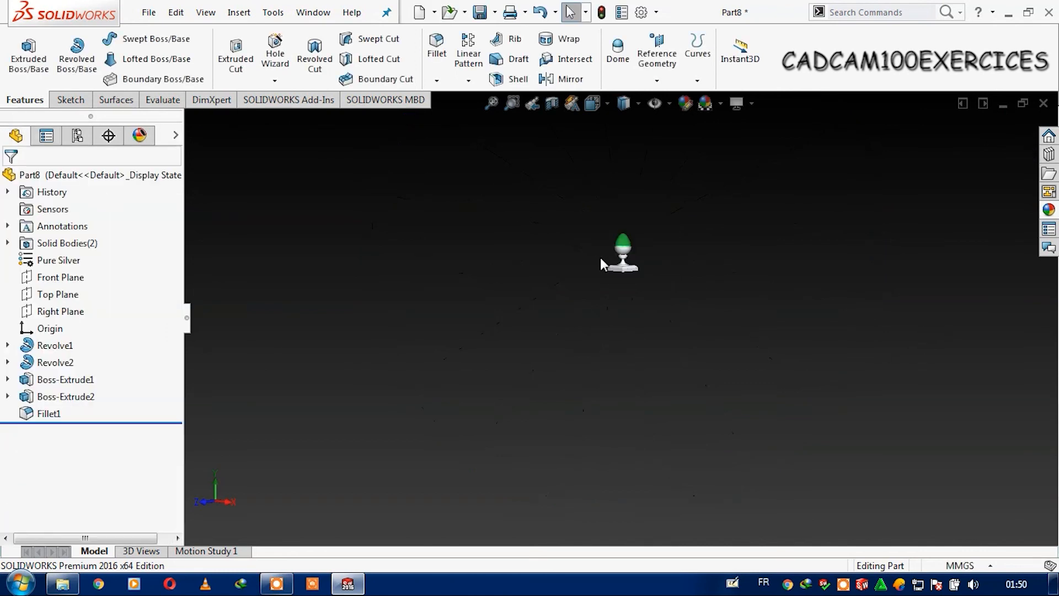